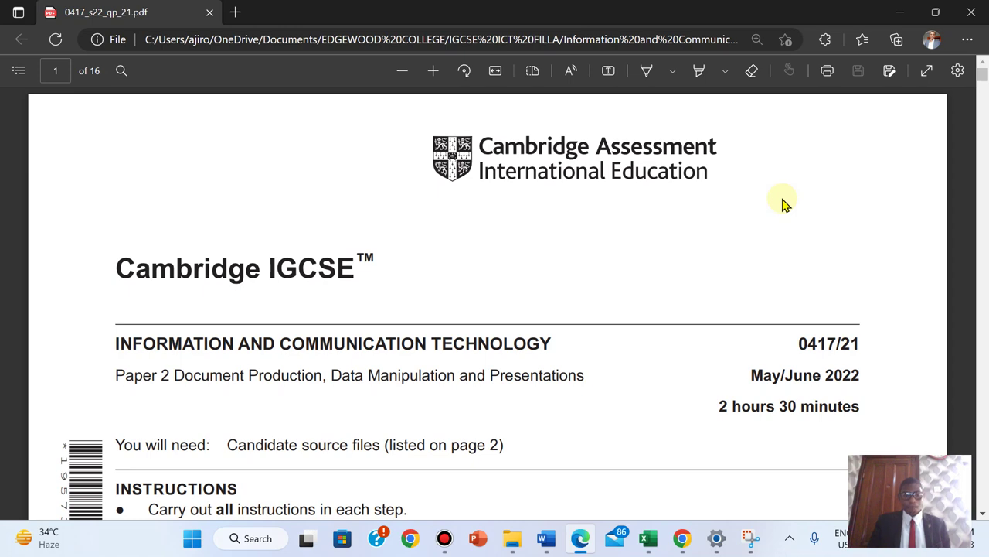
- Scroll the exam PDF to page 2's Task 1 instructions, then switch to the source files folder
{"action": "scroll", "coordinate": [783, 203], "scroll_direction": "down", "scroll_amount": 5}
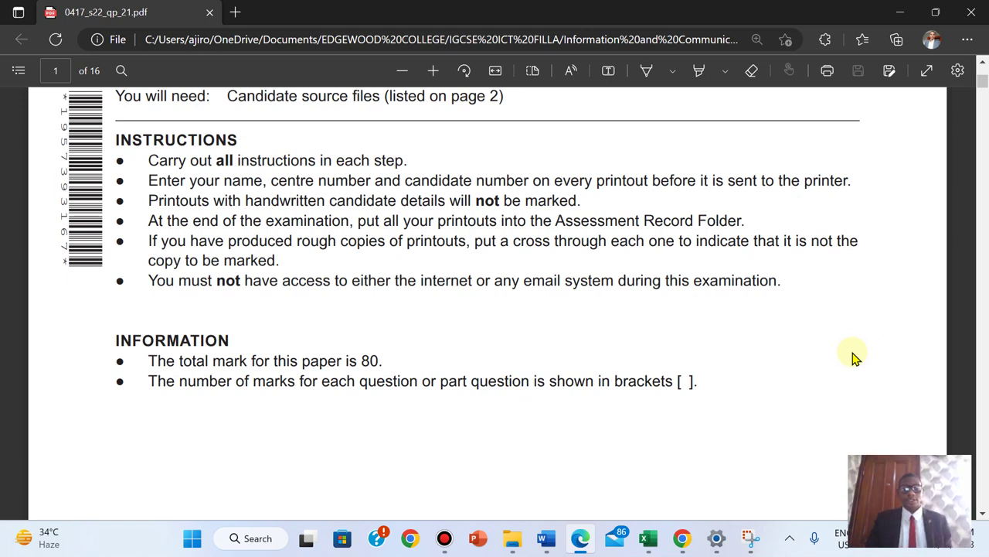
{"action": "scroll", "coordinate": [856, 358], "scroll_direction": "down", "scroll_amount": 3}
{"action": "scroll", "coordinate": [855, 358], "scroll_direction": "up", "scroll_amount": 3}
{"action": "scroll", "coordinate": [855, 358], "scroll_direction": "down", "scroll_amount": 5}
{"action": "scroll", "coordinate": [855, 358], "scroll_direction": "down", "scroll_amount": 5}
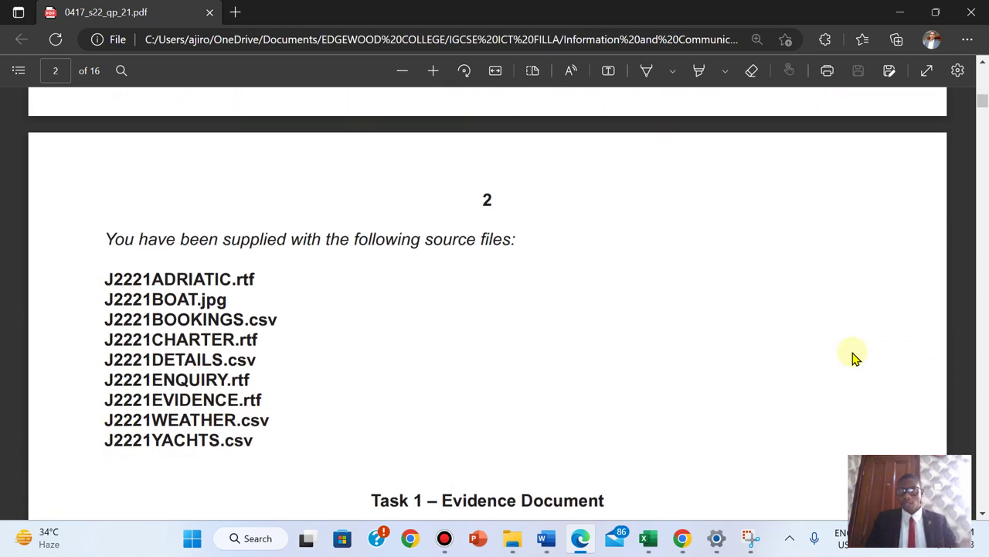
{"action": "scroll", "coordinate": [855, 357], "scroll_direction": "down", "scroll_amount": 1}
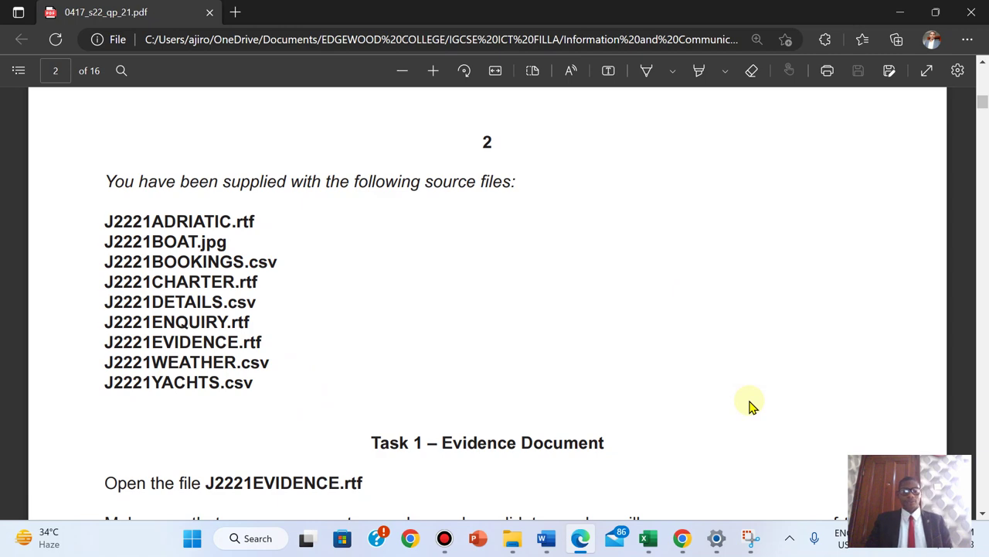
{"action": "scroll", "coordinate": [750, 406], "scroll_direction": "down", "scroll_amount": 2}
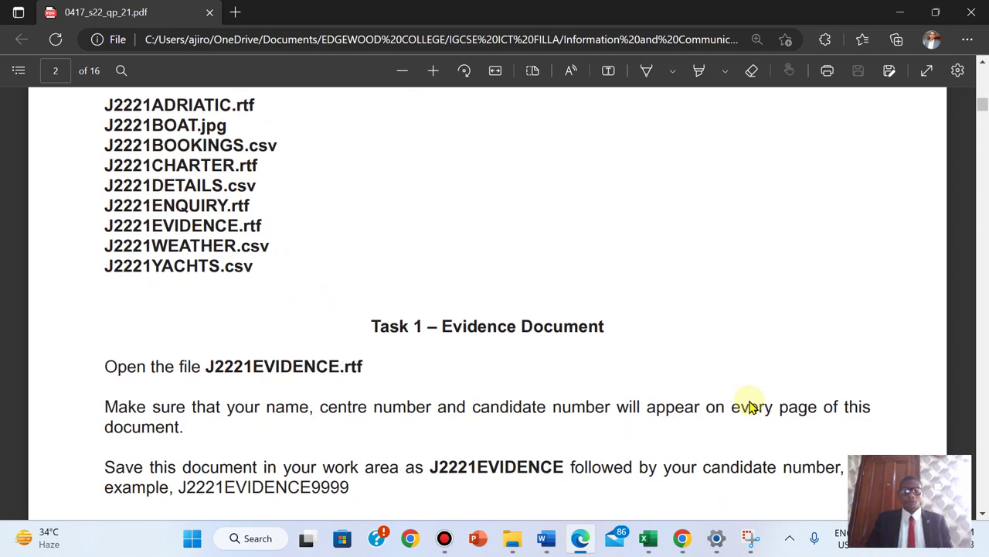
{"action": "scroll", "coordinate": [750, 406], "scroll_direction": "down", "scroll_amount": 3}
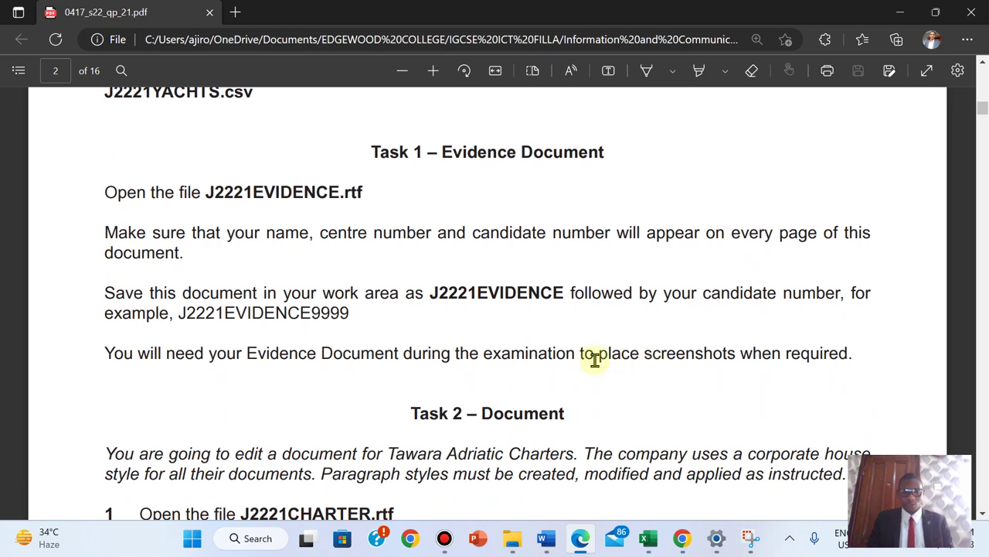
{"action": "left_click", "coordinate": [502, 543]}
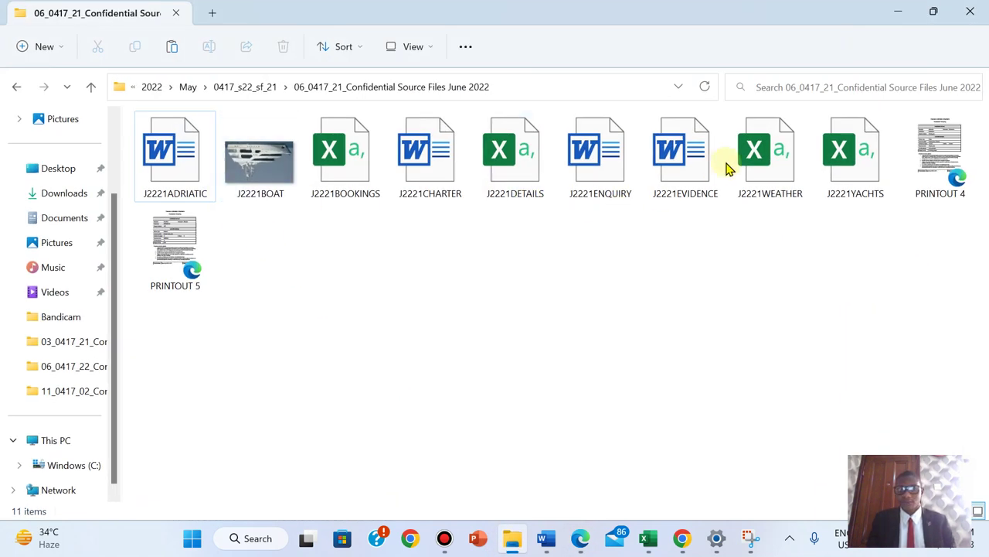
- Open J2221EVIDENCE in Word, check the exam paper, then return to the evidence document
{"action": "double_click", "coordinate": [674, 166]}
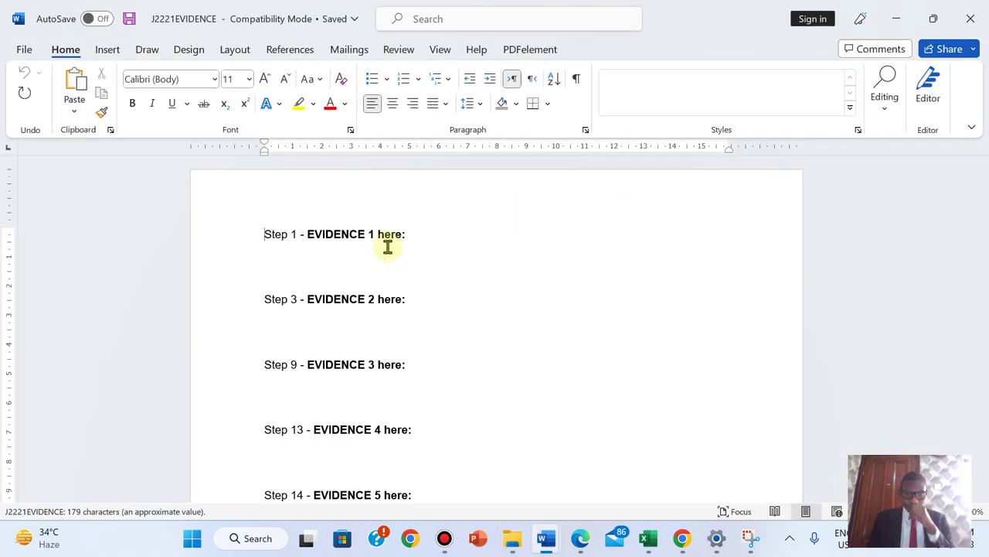
{"action": "left_click", "coordinate": [581, 537]}
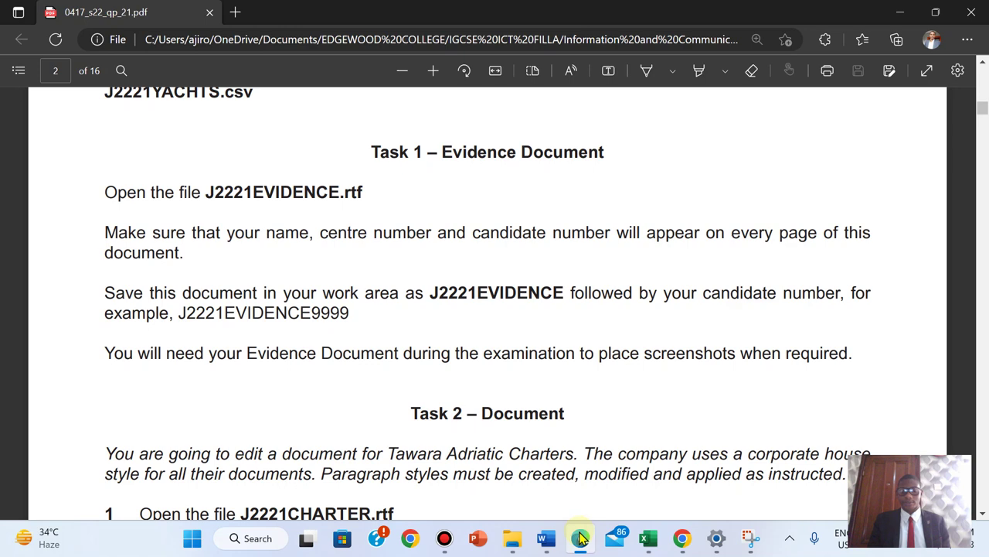
{"action": "mouse_move", "coordinate": [546, 537]}
{"action": "left_click", "coordinate": [642, 456]}
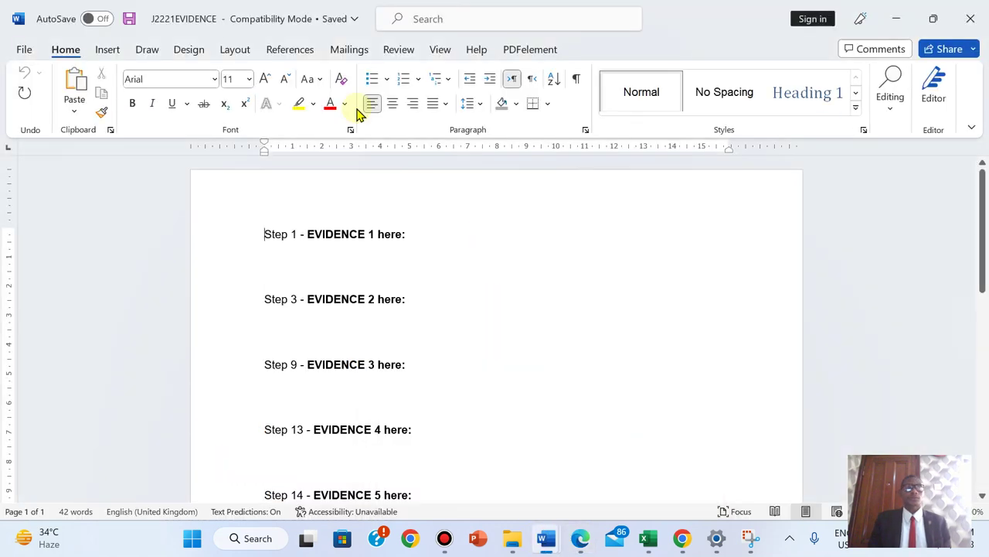
{"action": "left_click", "coordinate": [105, 48]}
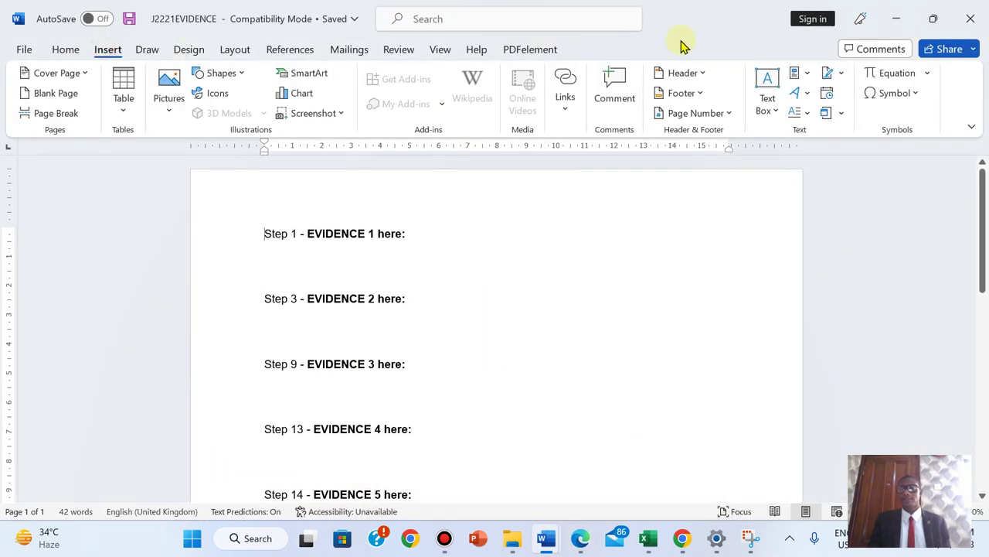
- Add a Blank (Three Columns) header with the candidate's name, candidate number and 2023, then close it
{"action": "left_click", "coordinate": [692, 74]}
{"action": "left_click", "coordinate": [800, 241]}
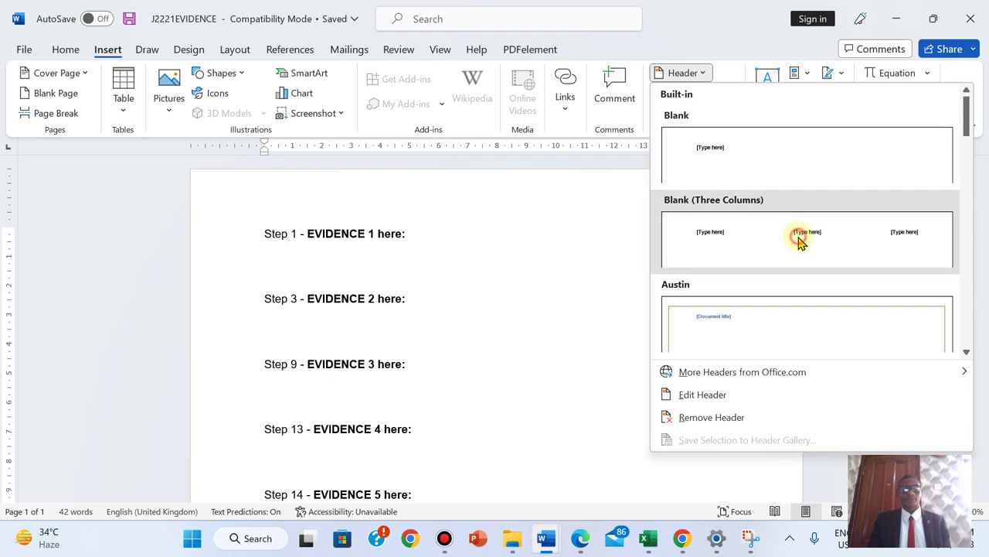
{"action": "left_click", "coordinate": [290, 211]}
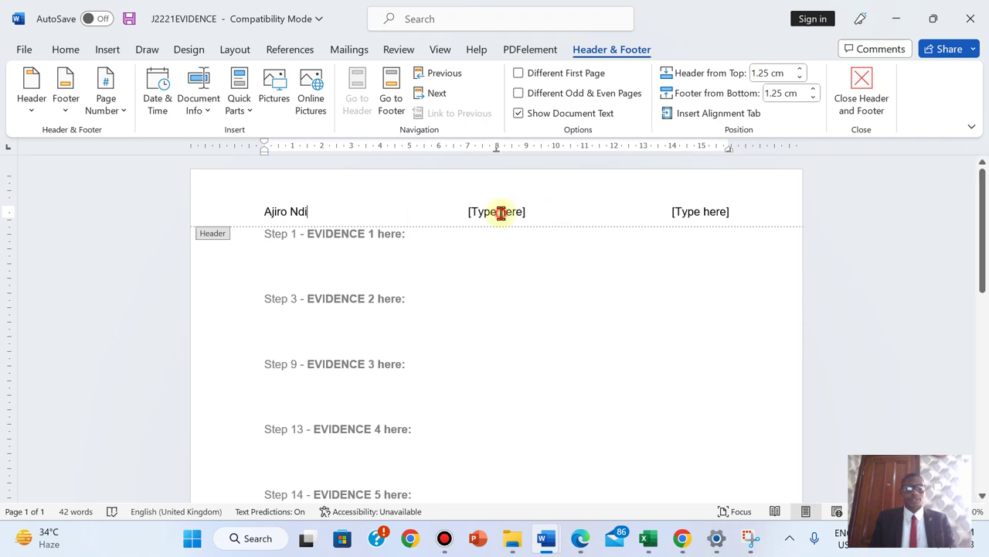
{"action": "left_click", "coordinate": [501, 213]}
{"action": "type", "text": "AN017"}
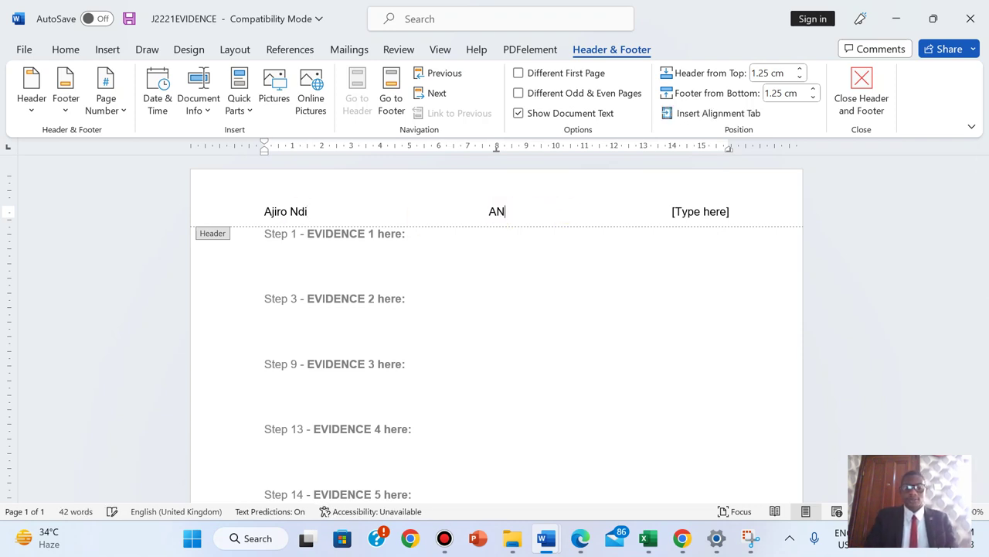
{"action": "left_click", "coordinate": [714, 209]}
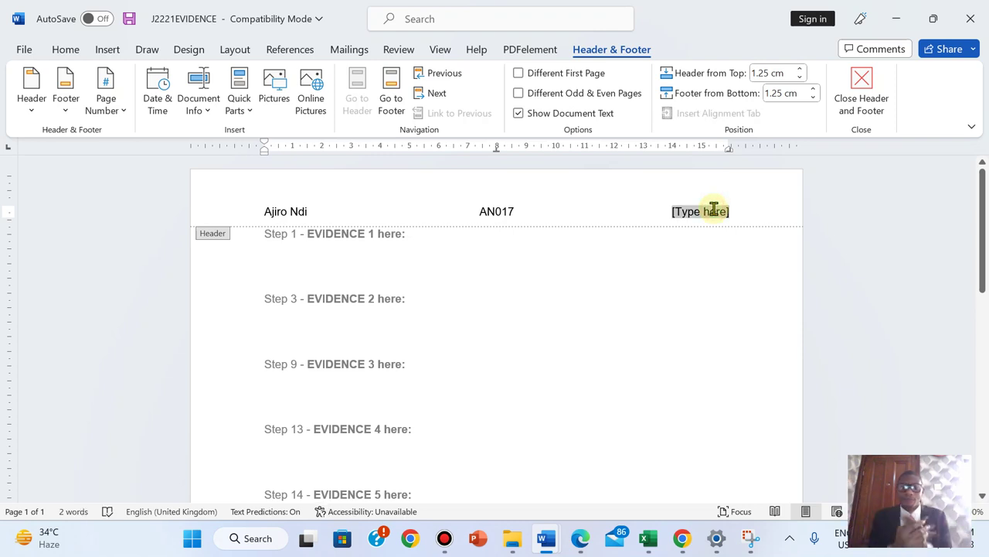
{"action": "type", "text": "2023"}
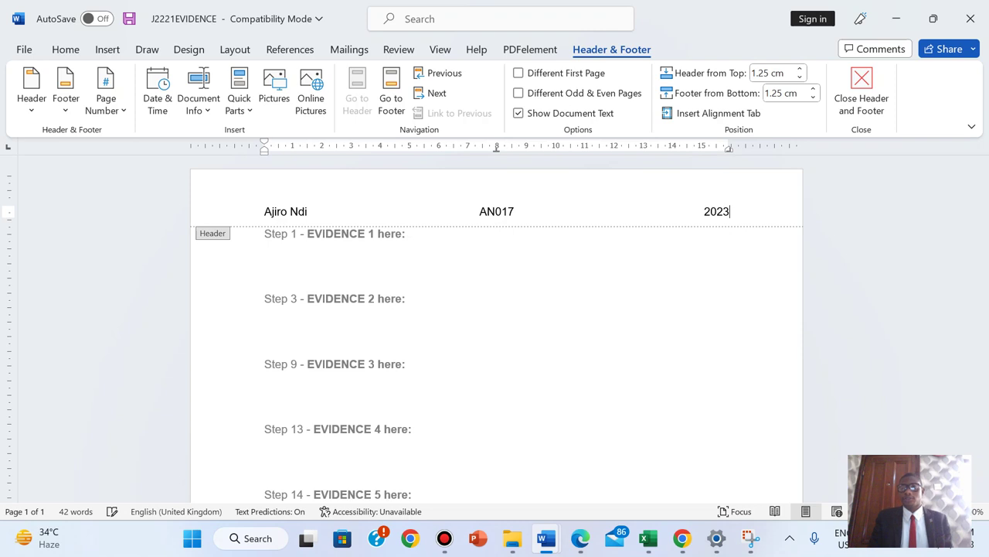
{"action": "left_click", "coordinate": [862, 88]}
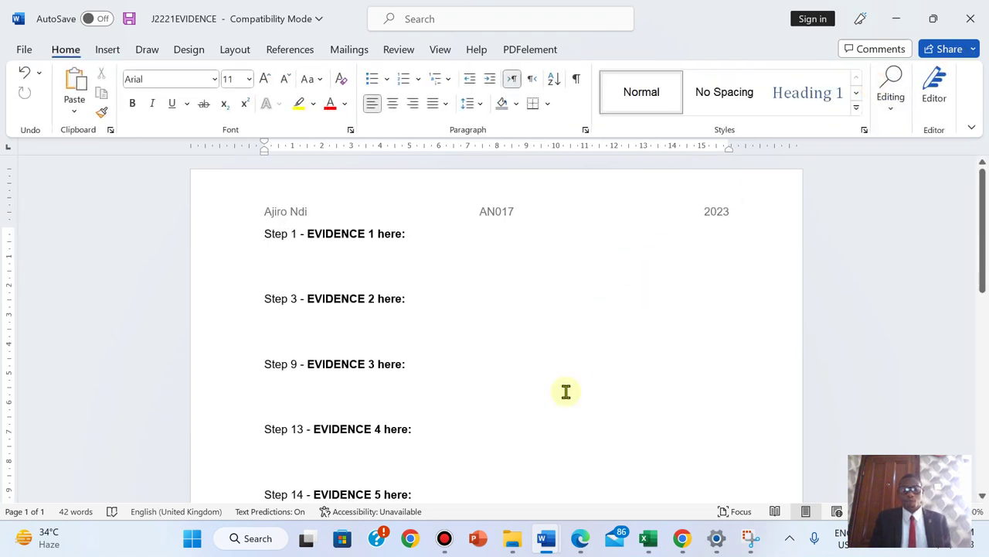
- Recheck the exam paper instructions, then return to the evidence document
{"action": "left_click", "coordinate": [581, 538]}
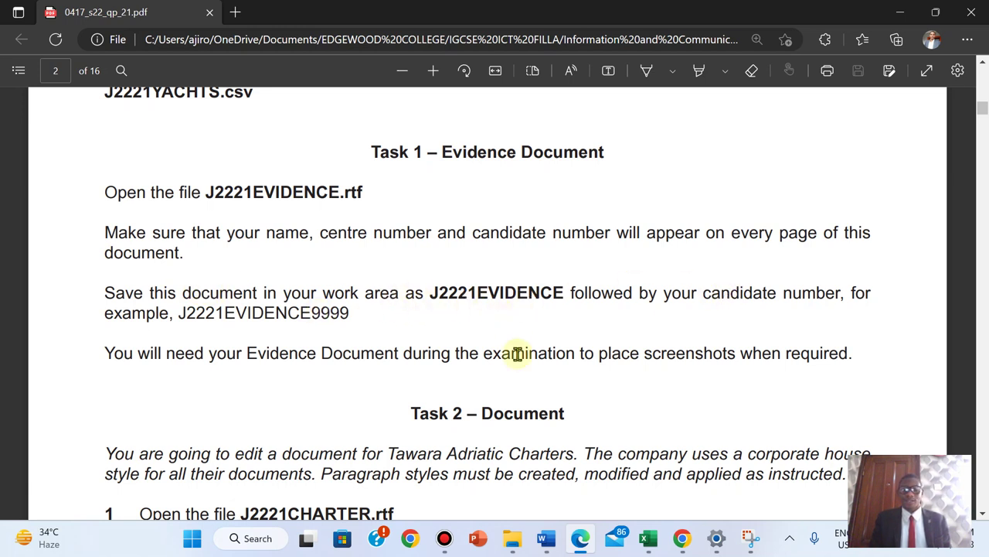
{"action": "mouse_move", "coordinate": [547, 538]}
{"action": "left_click", "coordinate": [597, 490]}
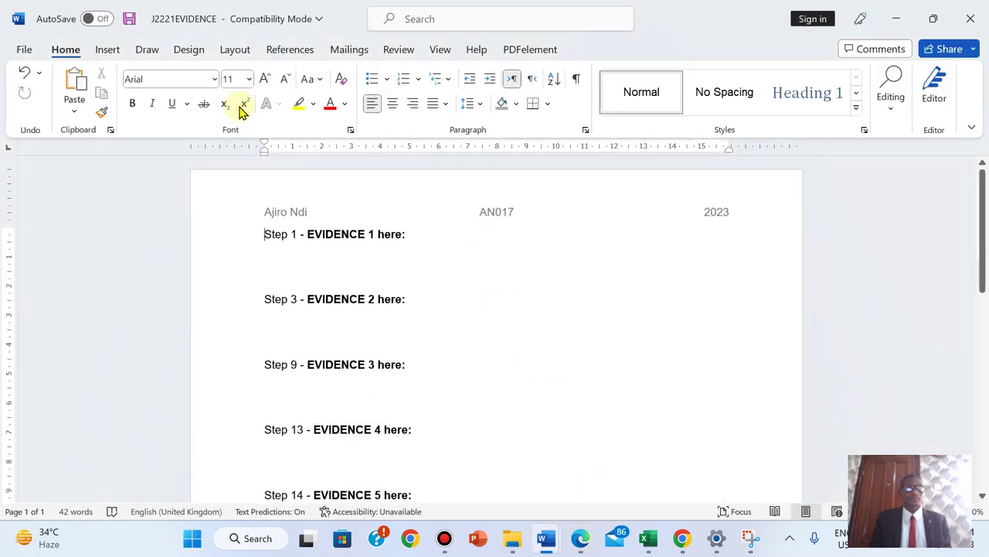
- Save the document as J2221EVIDENCE2023 in Word Document (*.docx) format
{"action": "left_click", "coordinate": [21, 51]}
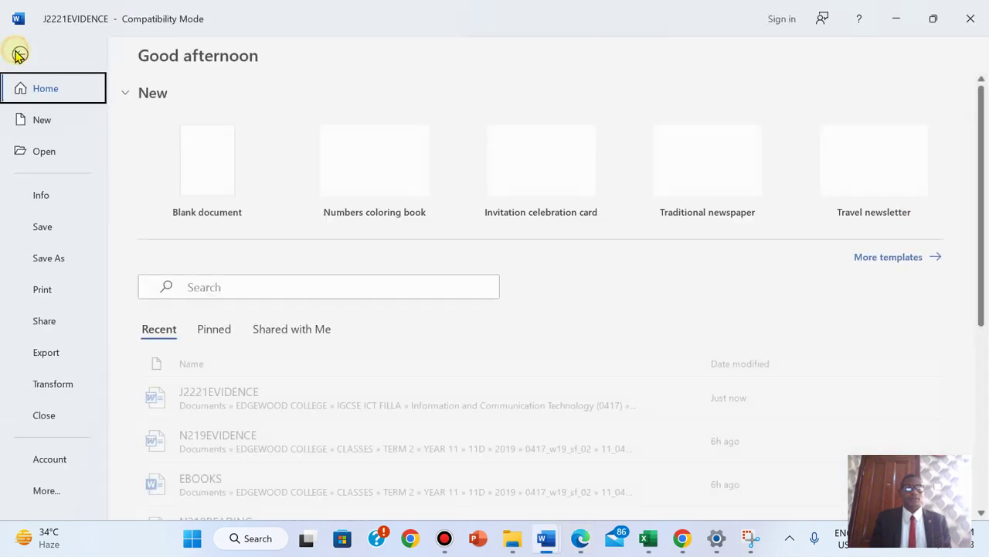
{"action": "left_click", "coordinate": [44, 262]}
{"action": "left_click", "coordinate": [441, 138]}
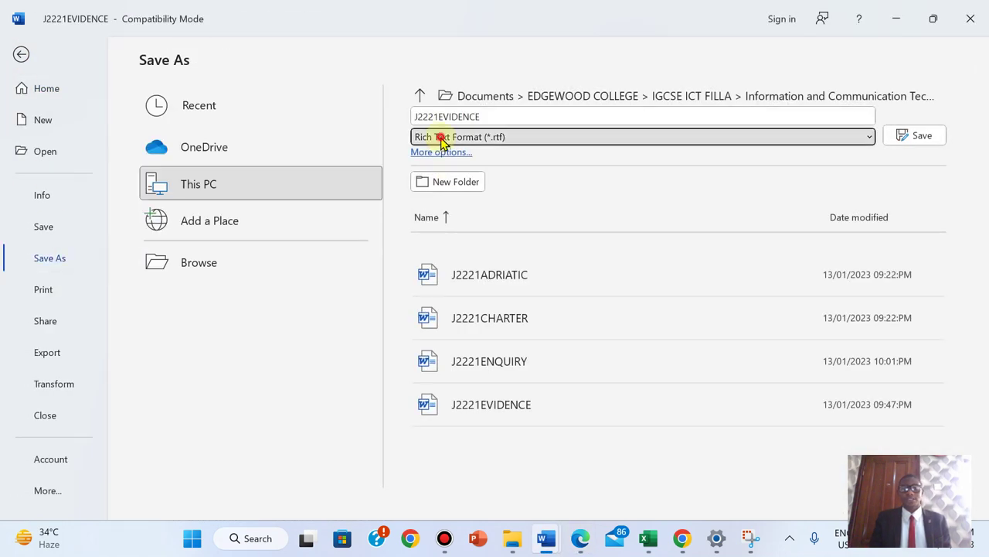
{"action": "left_click", "coordinate": [441, 154]}
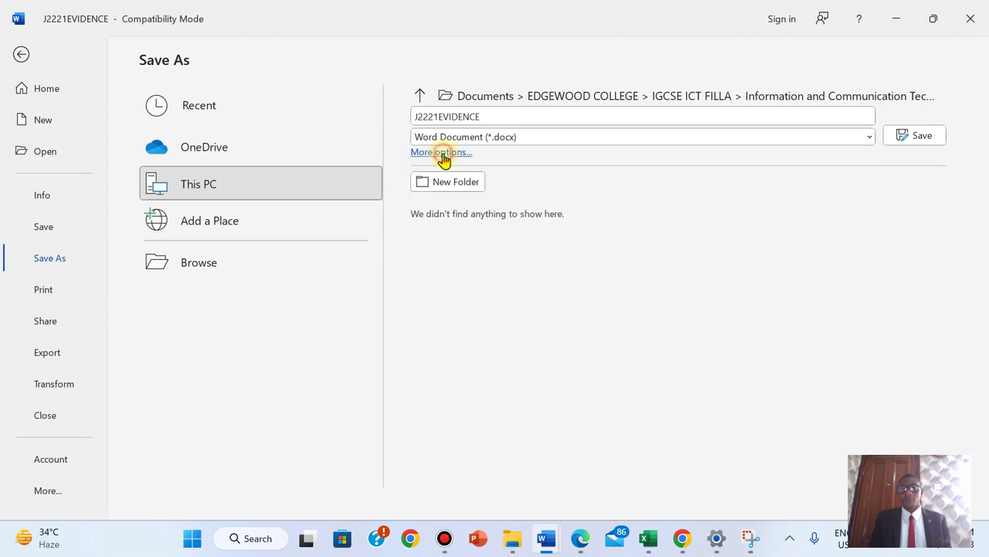
{"action": "left_click", "coordinate": [480, 118]}
{"action": "left_click", "coordinate": [488, 117]}
{"action": "type", "text": "2023"}
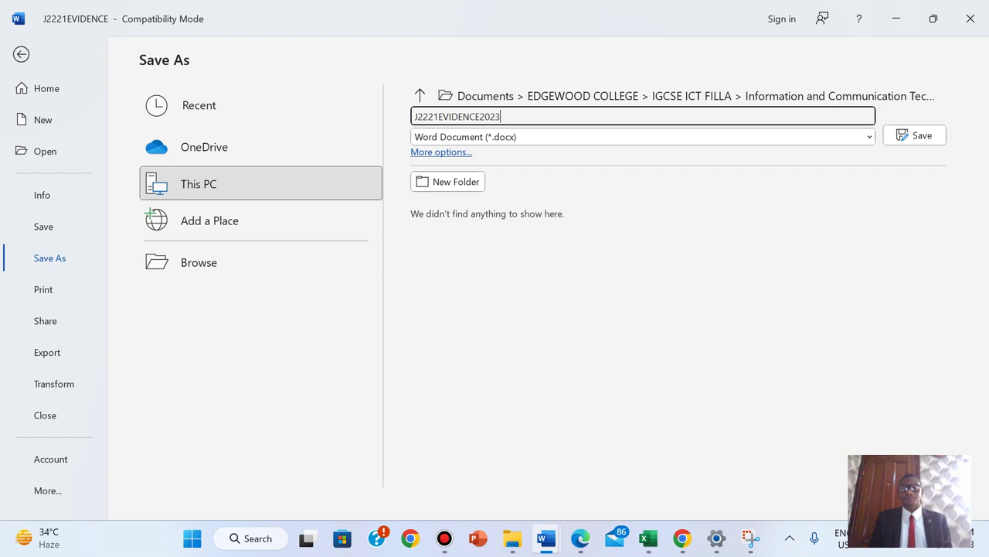
{"action": "left_click", "coordinate": [906, 139]}
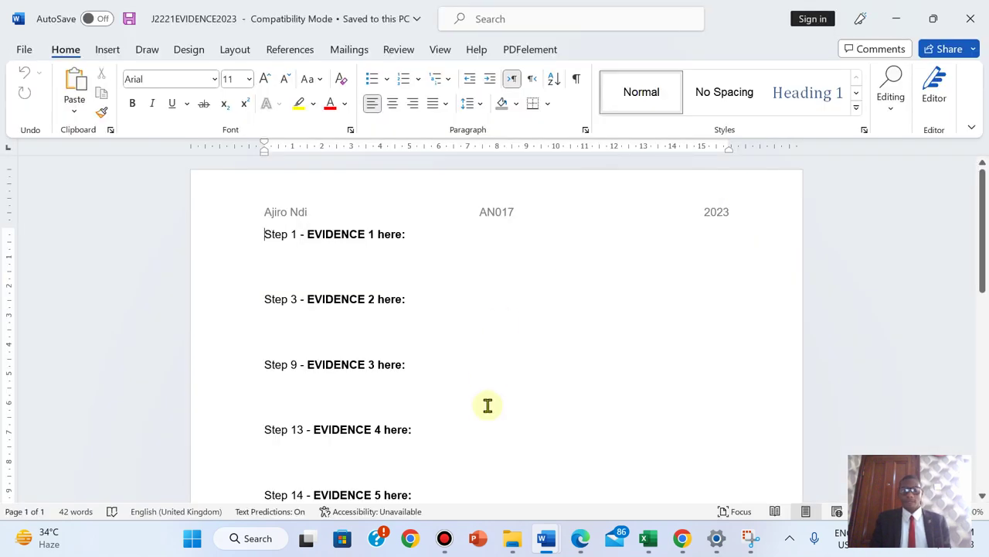
- Highlight the Task 1 instructions green in the exam paper and scroll down to Task 2
{"action": "left_click", "coordinate": [580, 538]}
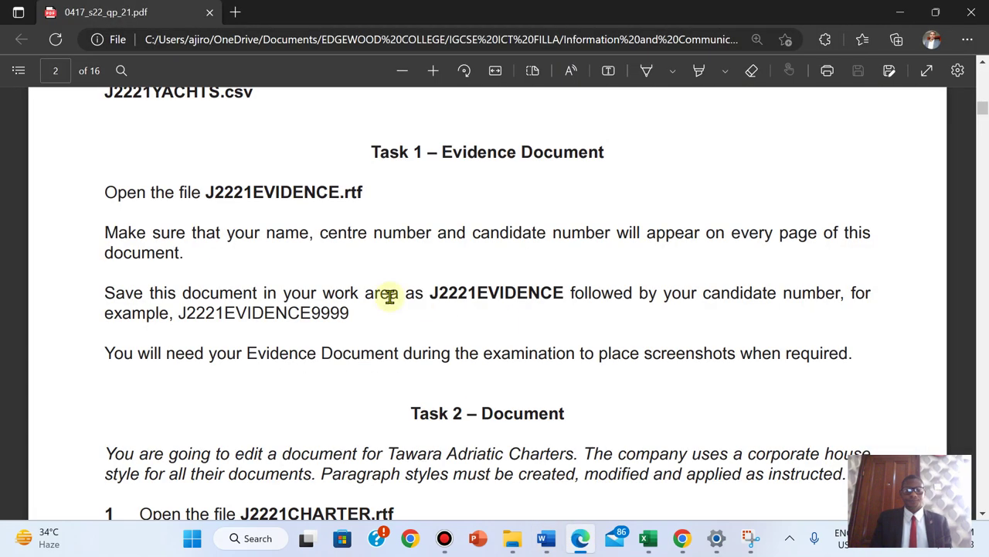
{"action": "left_click_drag", "start_coordinate": [100, 193], "coordinate": [361, 192]}
{"action": "left_click_drag", "start_coordinate": [501, 292], "coordinate": [352, 313]}
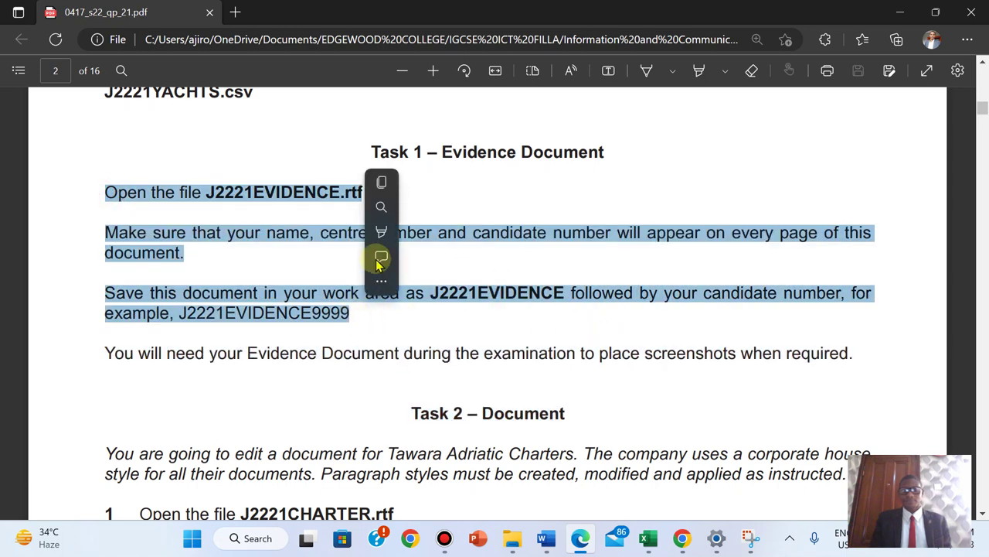
{"action": "mouse_move", "coordinate": [379, 231]}
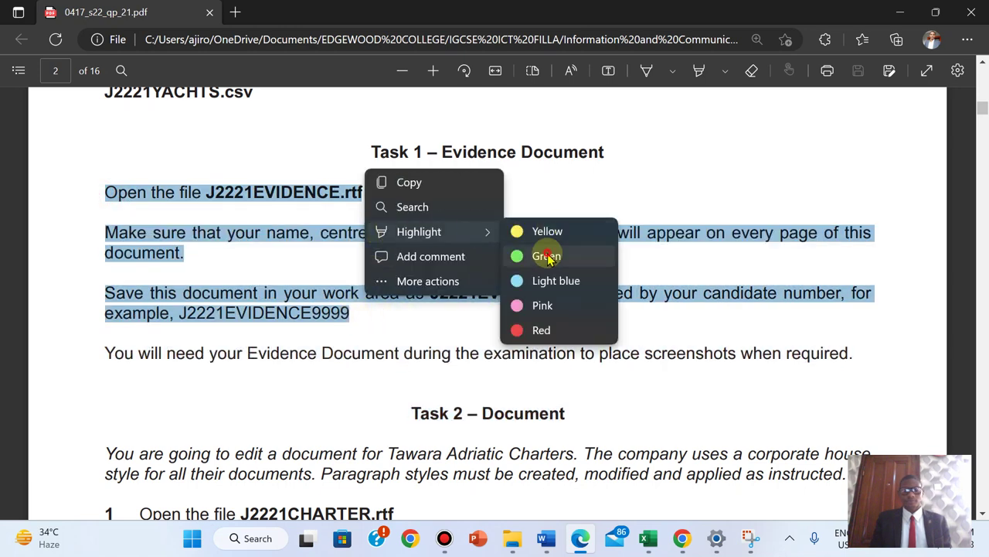
{"action": "left_click", "coordinate": [546, 256]}
{"action": "scroll", "coordinate": [546, 258], "scroll_direction": "down", "scroll_amount": 3}
{"action": "scroll", "coordinate": [546, 257], "scroll_direction": "down", "scroll_amount": 1}
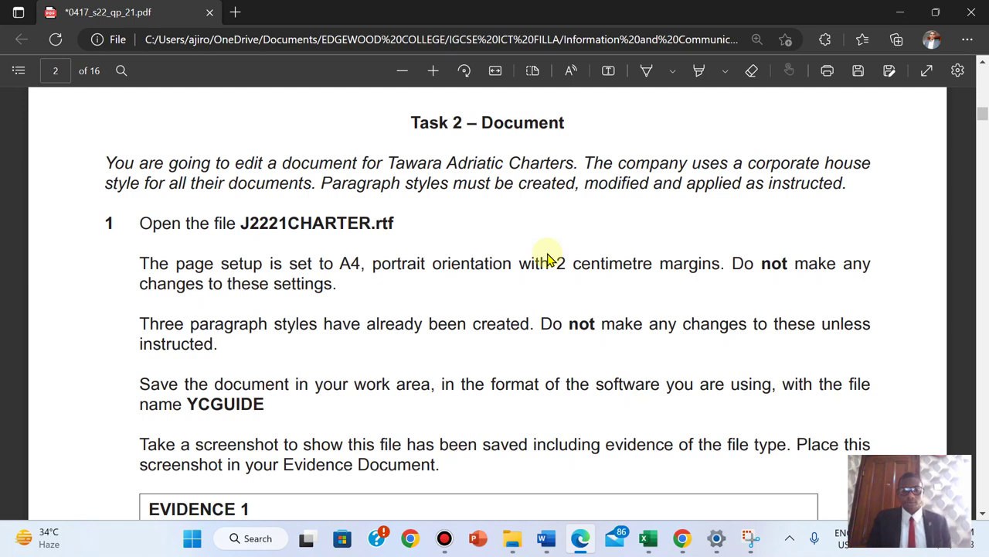
- Open J2221CHARTER from the source folder, enable editing, then return to the exam paper
{"action": "mouse_move", "coordinate": [512, 538]}
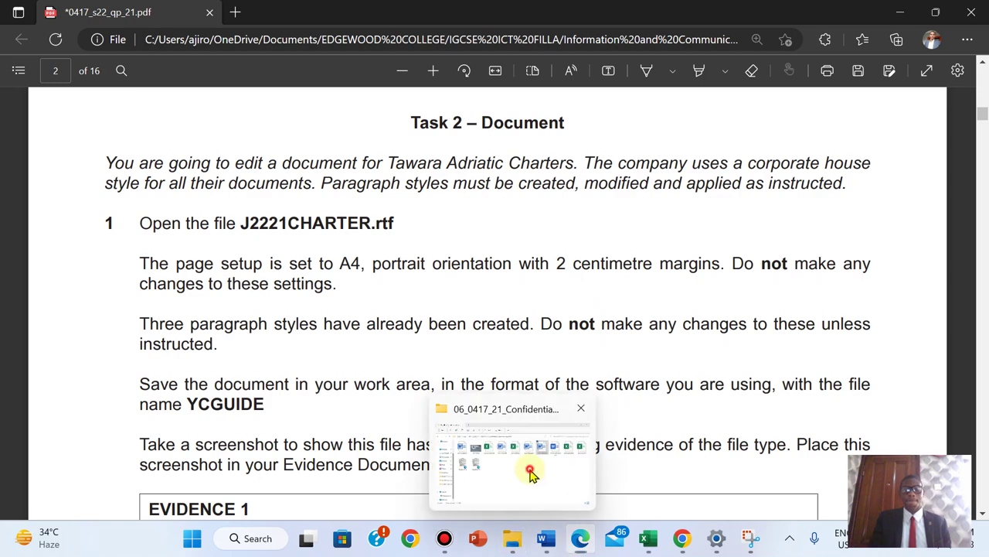
{"action": "left_click", "coordinate": [531, 474]}
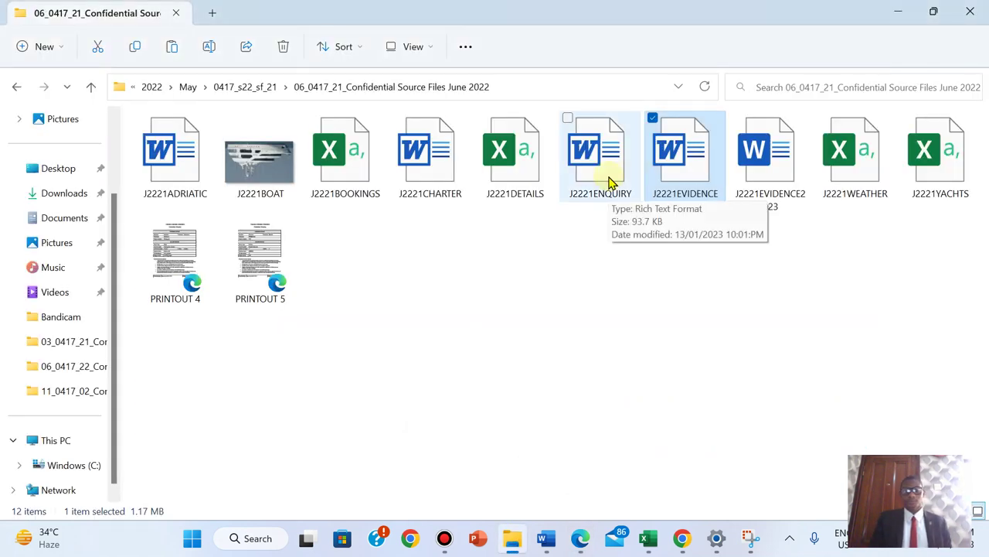
{"action": "double_click", "coordinate": [443, 177]}
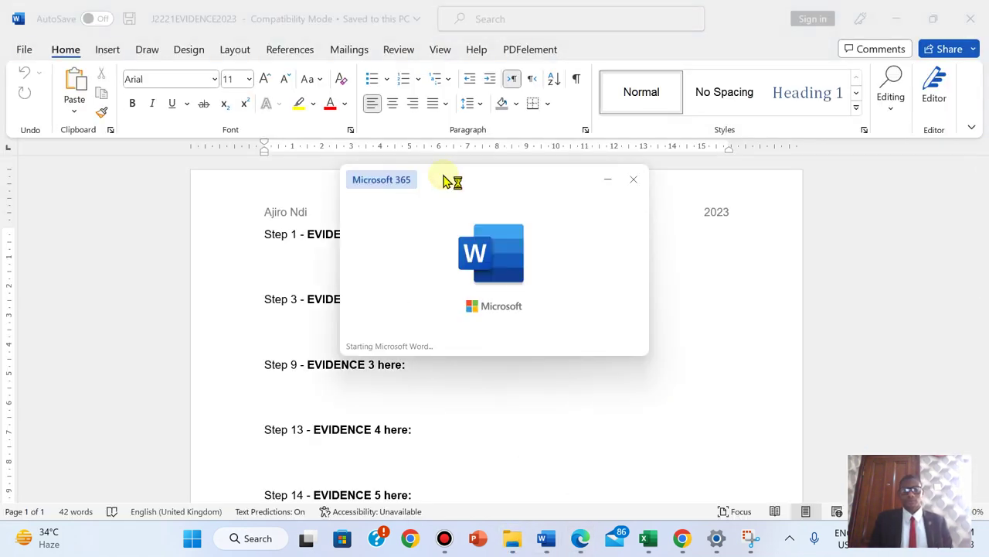
{"action": "left_click", "coordinate": [629, 72]}
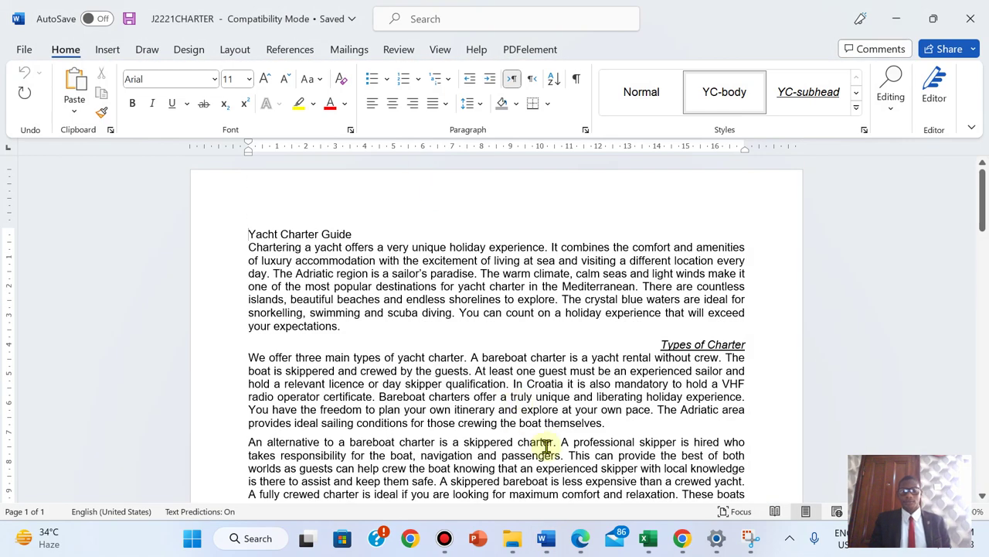
{"action": "left_click", "coordinate": [581, 541]}
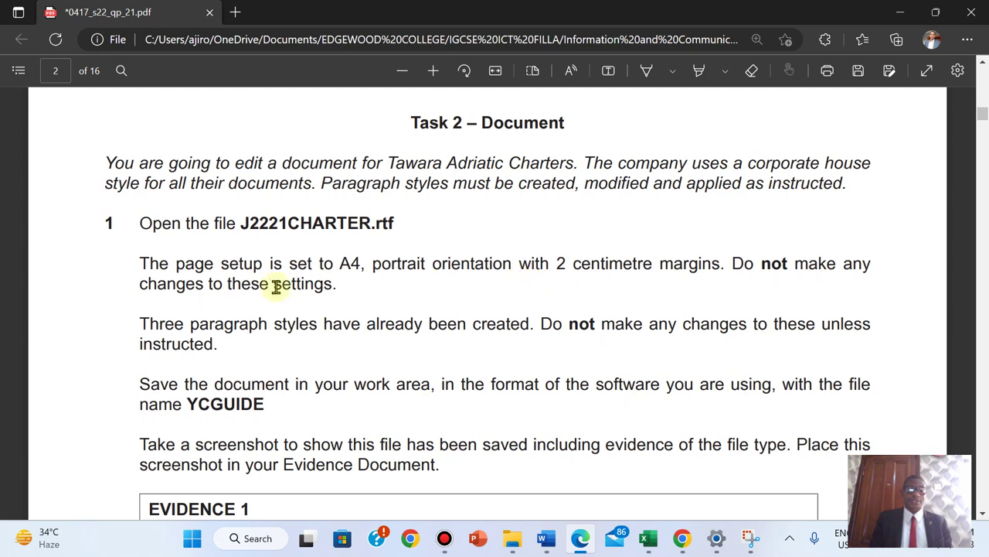
- Highlight the page-setup and paragraph-styles instructions of Task 2 in green
{"action": "left_click_drag", "start_coordinate": [140, 261], "coordinate": [341, 292]}
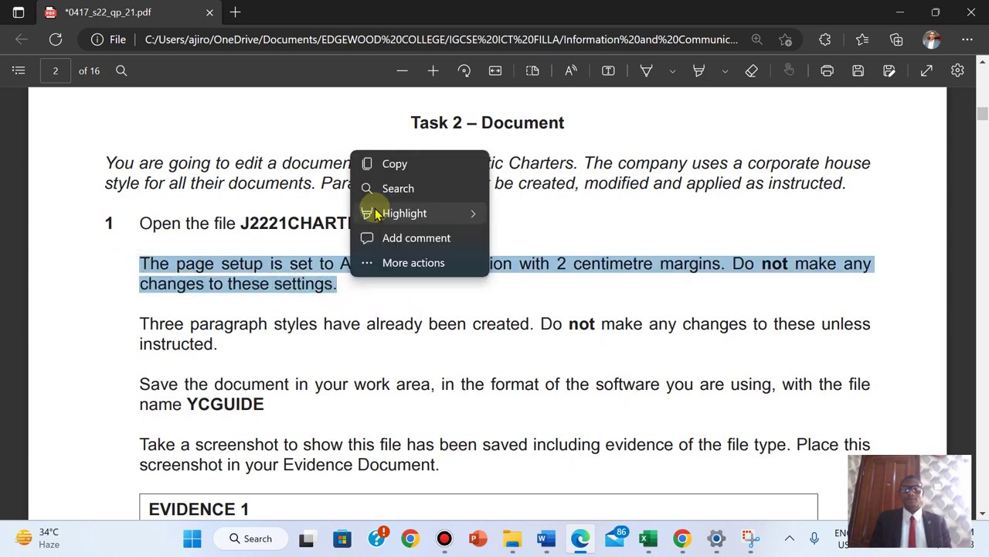
{"action": "mouse_move", "coordinate": [464, 211]}
{"action": "left_click", "coordinate": [521, 236]}
{"action": "scroll", "coordinate": [521, 237], "scroll_direction": "down", "scroll_amount": 3}
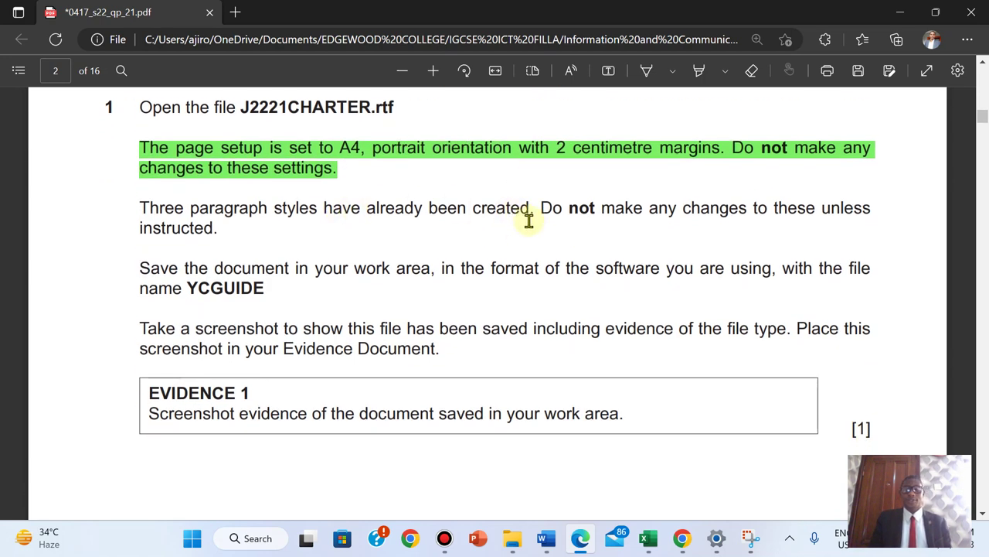
{"action": "left_click_drag", "start_coordinate": [139, 202], "coordinate": [232, 234]}
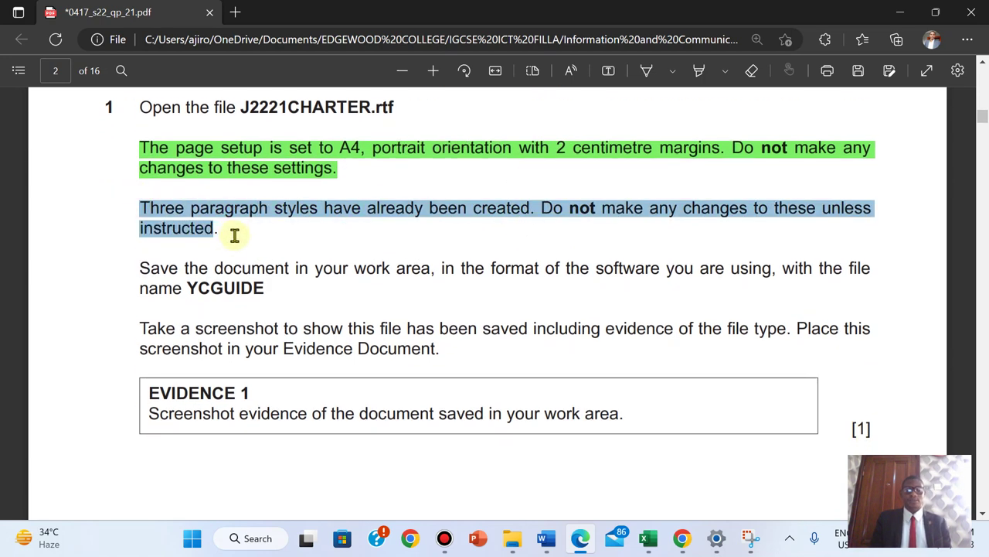
{"action": "left_click", "coordinate": [132, 201]}
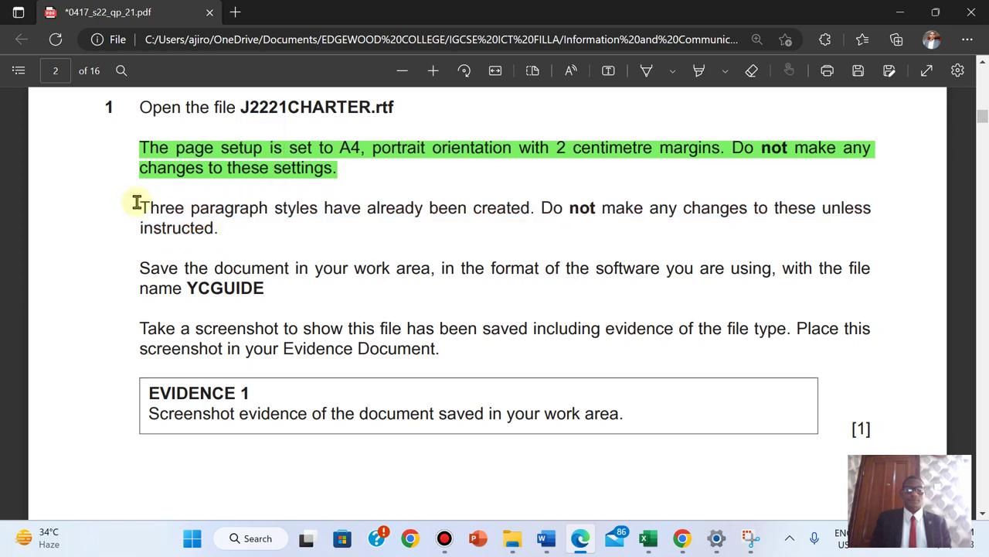
{"action": "left_click_drag", "start_coordinate": [141, 203], "coordinate": [222, 230]}
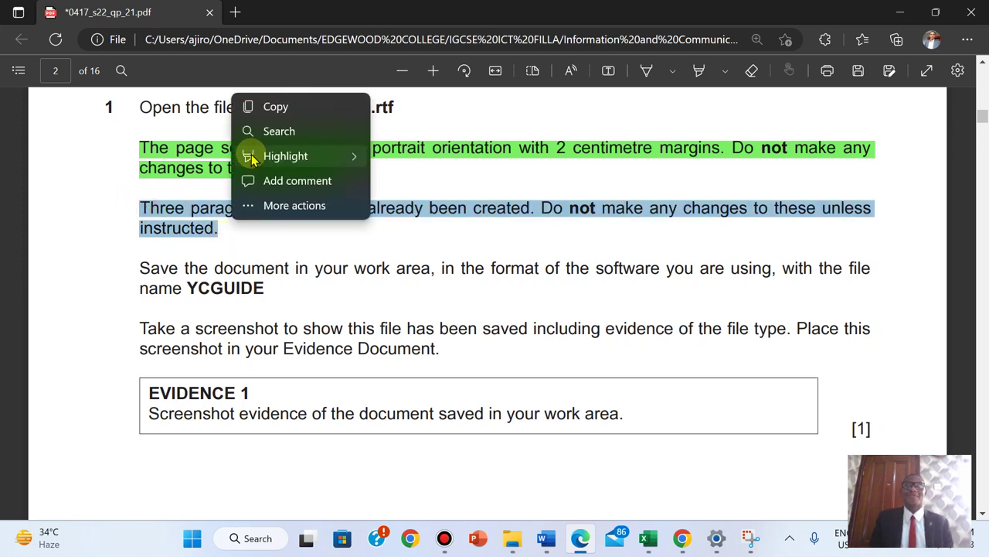
{"action": "mouse_move", "coordinate": [282, 156]}
{"action": "left_click", "coordinate": [400, 184]}
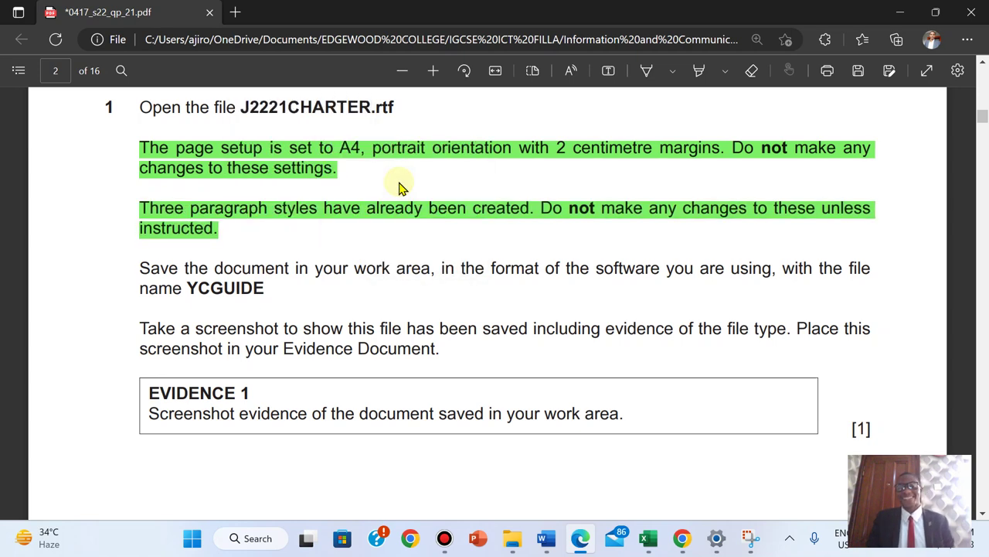
- Copy the file name YCGUIDE from the exam paper
{"action": "scroll", "coordinate": [400, 185], "scroll_direction": "down", "scroll_amount": 1}
{"action": "scroll", "coordinate": [399, 186], "scroll_direction": "up", "scroll_amount": 2}
{"action": "scroll", "coordinate": [400, 186], "scroll_direction": "down", "scroll_amount": 1}
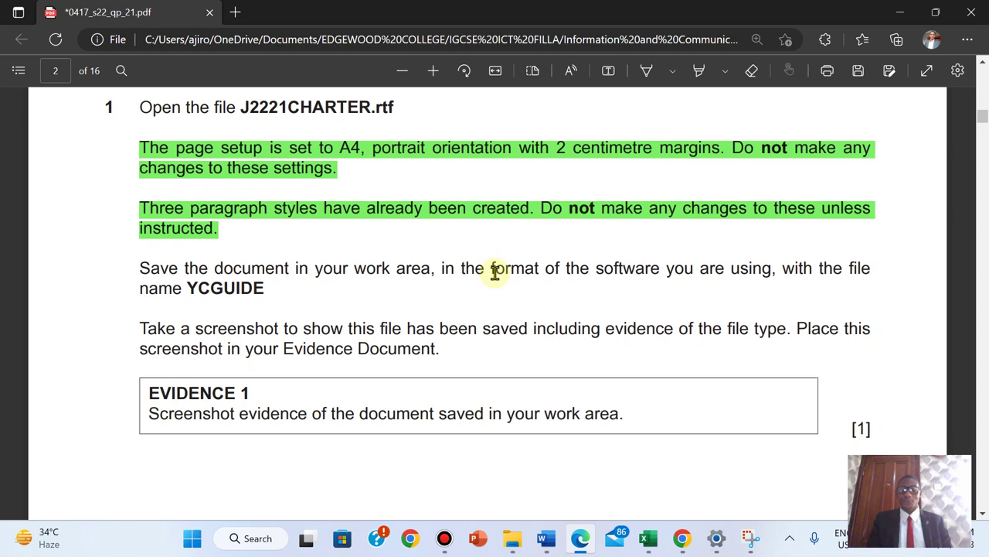
{"action": "left_click", "coordinate": [191, 287]}
{"action": "left_click_drag", "start_coordinate": [254, 293], "coordinate": [264, 292]}
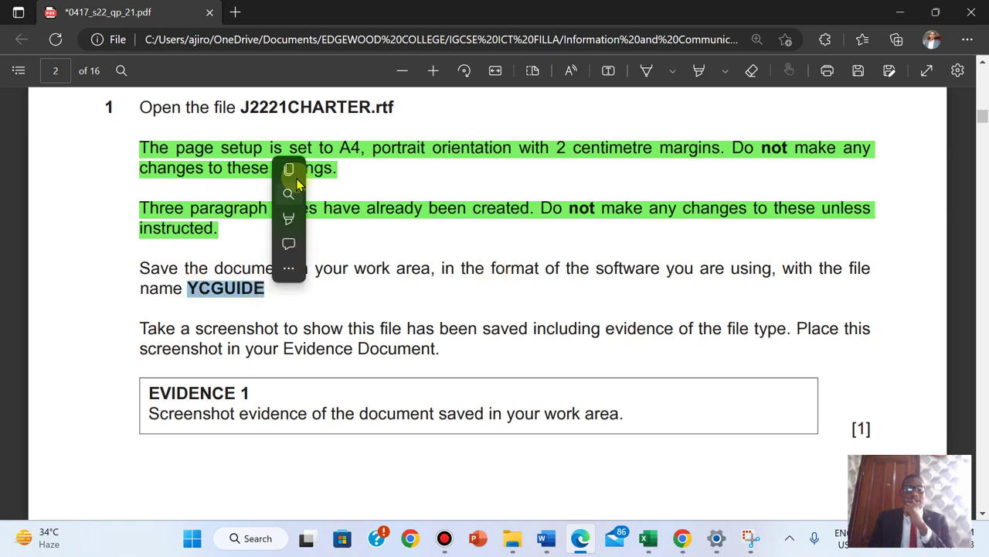
{"action": "left_click", "coordinate": [305, 170]}
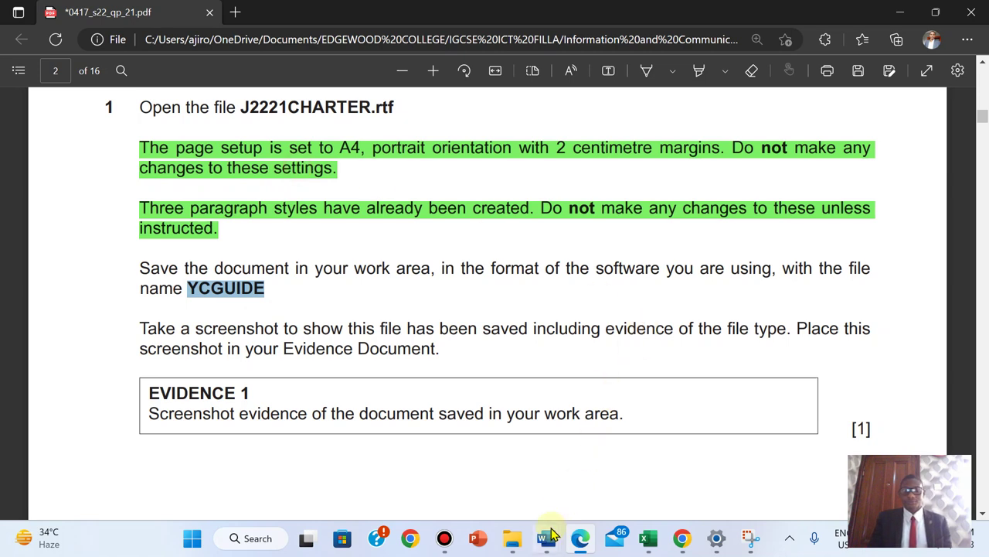
- Save J2221CHARTER as YCGUIDE in Word Document (*.docx) format by pasting the copied name
{"action": "mouse_move", "coordinate": [546, 536]}
{"action": "left_click", "coordinate": [709, 459]}
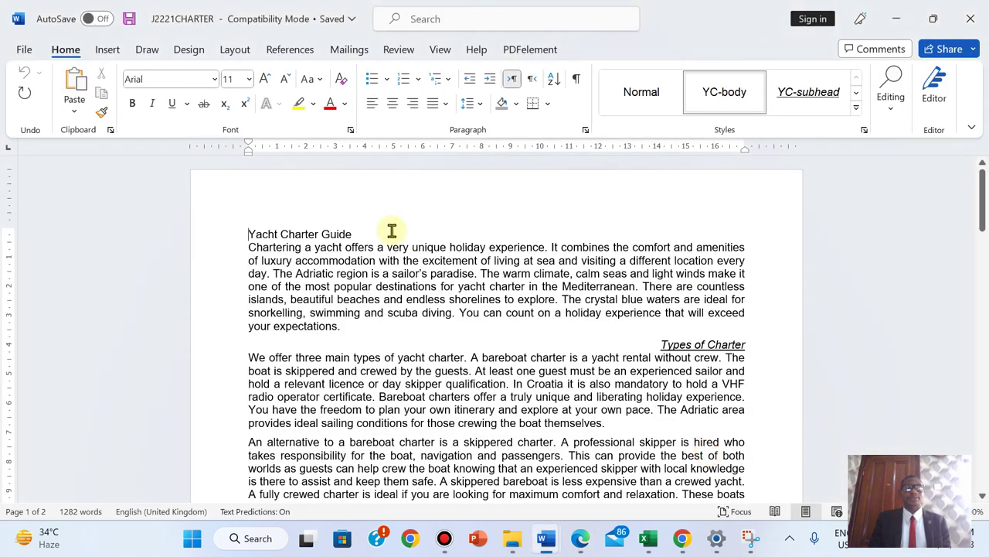
{"action": "left_click", "coordinate": [24, 51]}
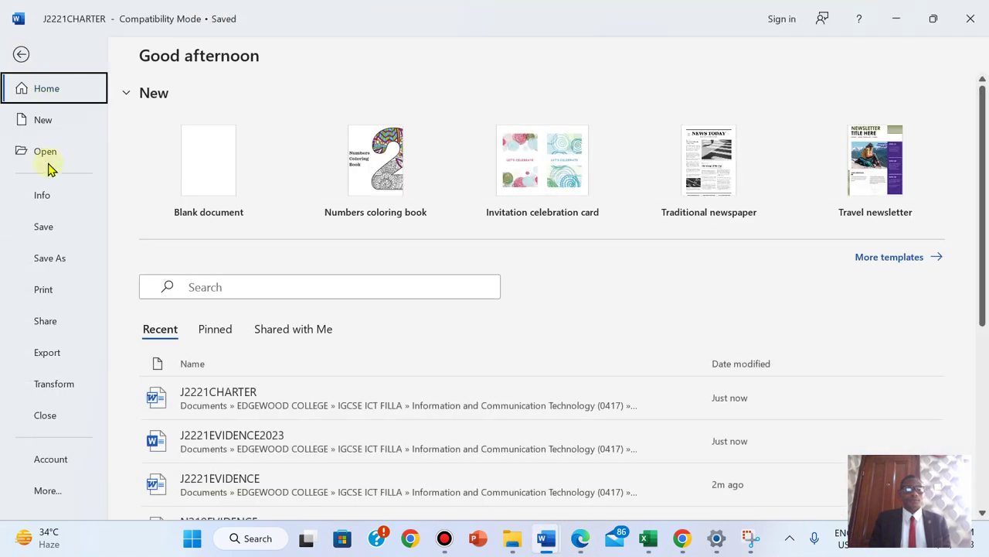
{"action": "left_click", "coordinate": [44, 259]}
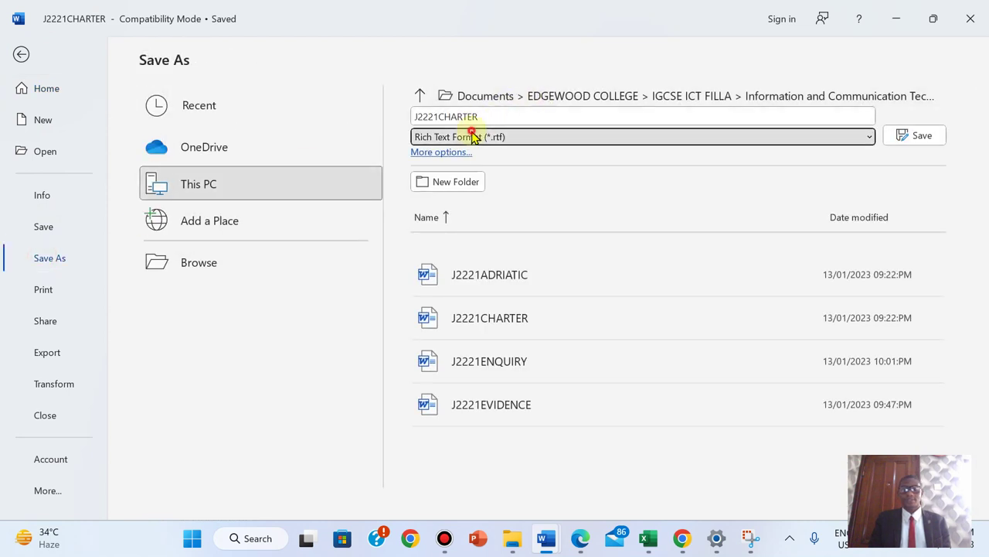
{"action": "left_click", "coordinate": [468, 137]}
{"action": "left_click", "coordinate": [445, 155]}
{"action": "left_click", "coordinate": [456, 116]}
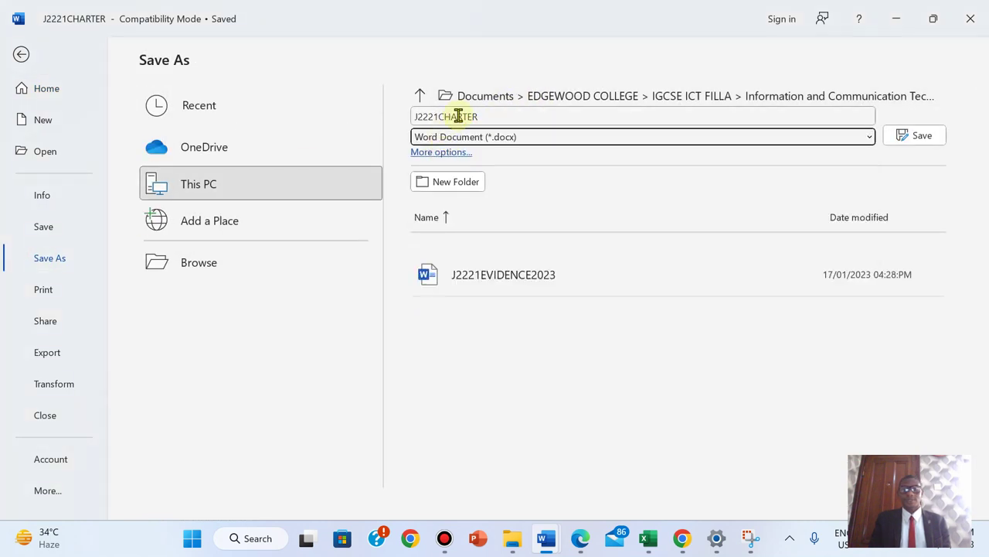
{"action": "double_click", "coordinate": [459, 117]}
{"action": "right_click", "coordinate": [461, 119]}
{"action": "left_click", "coordinate": [487, 161]}
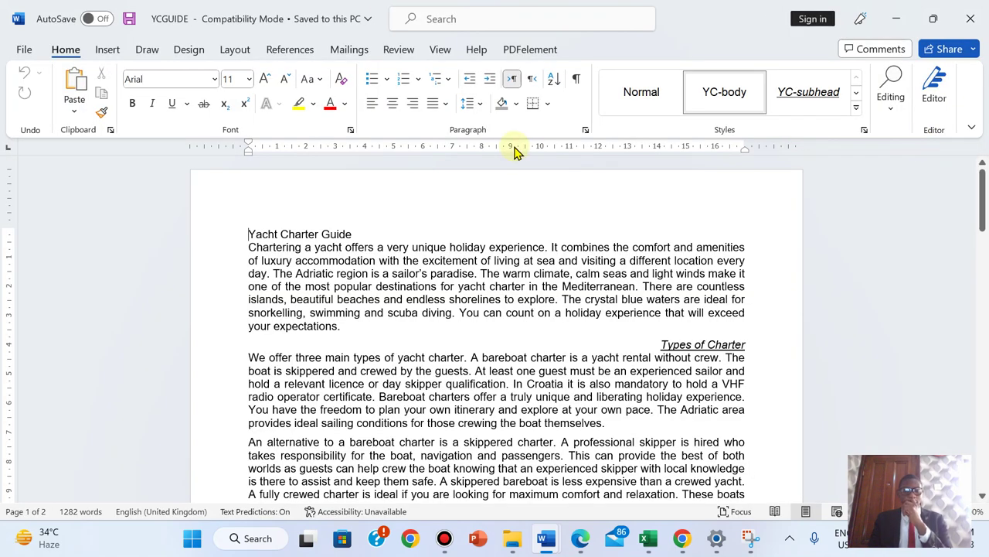
- Switch back to the exam paper to read Task 2's Evidence 1 screenshot instruction
{"action": "left_click", "coordinate": [580, 541]}
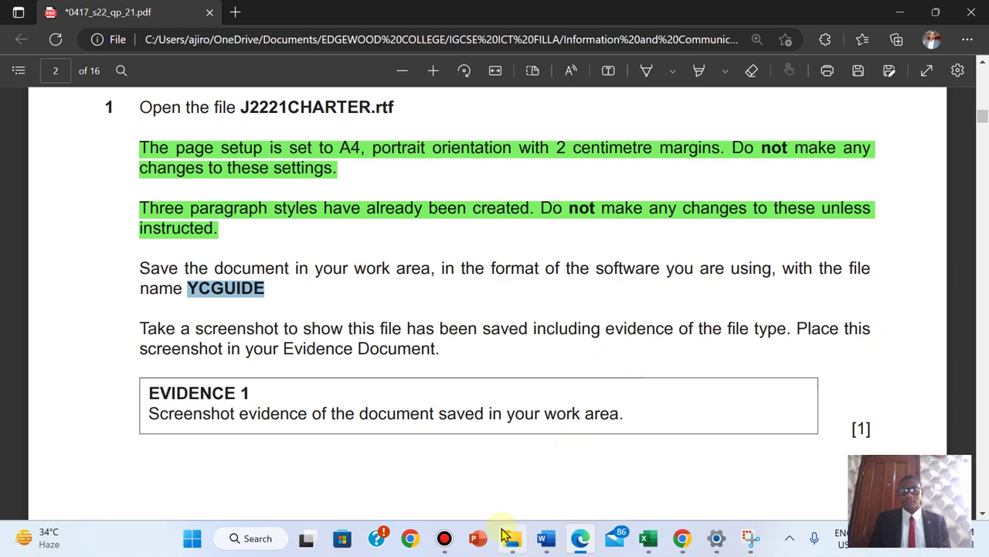
- Switch the source files folder to Details view and sort it by Date modified
{"action": "mouse_move", "coordinate": [510, 535]}
{"action": "left_click", "coordinate": [517, 469]}
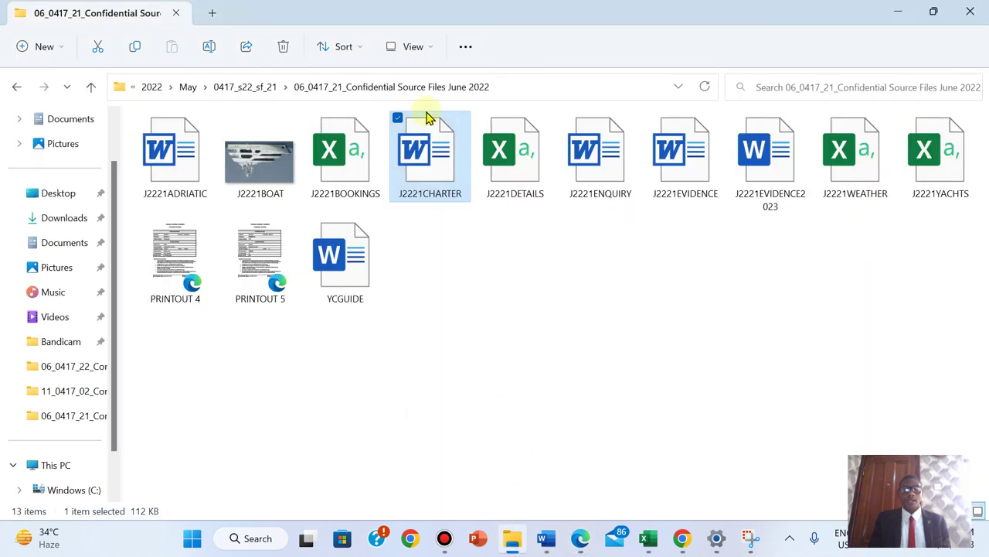
{"action": "left_click", "coordinate": [410, 47]}
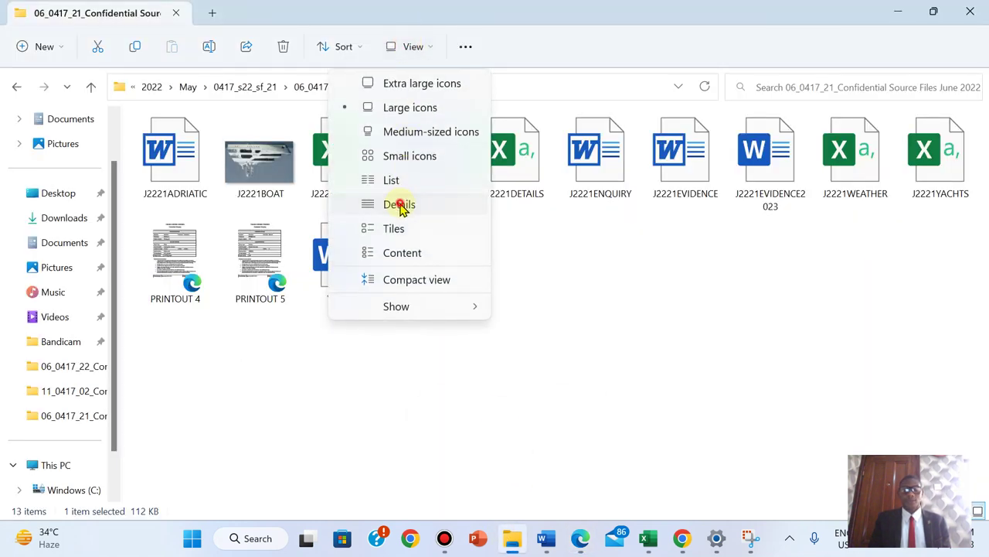
{"action": "left_click", "coordinate": [401, 203]}
{"action": "right_click", "coordinate": [800, 254]}
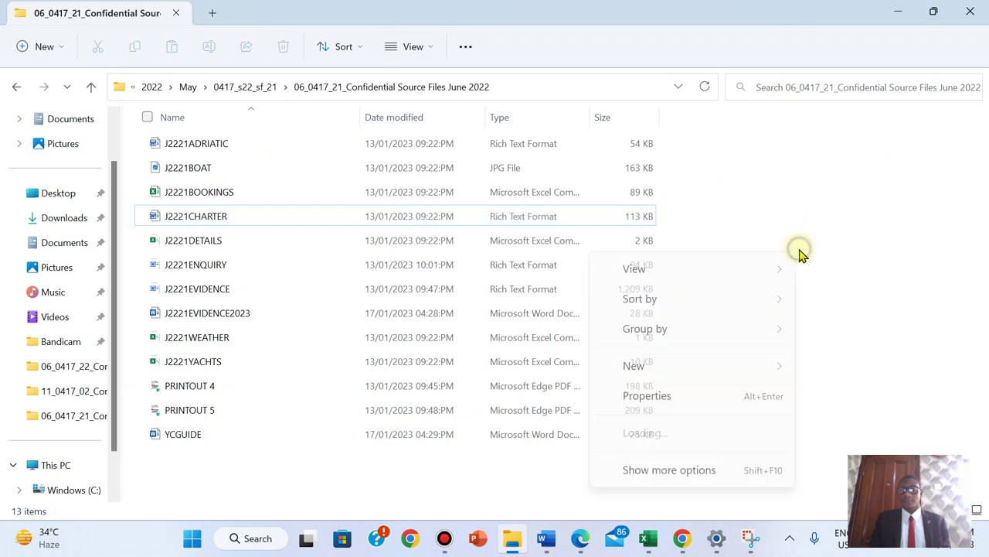
{"action": "mouse_move", "coordinate": [712, 294]}
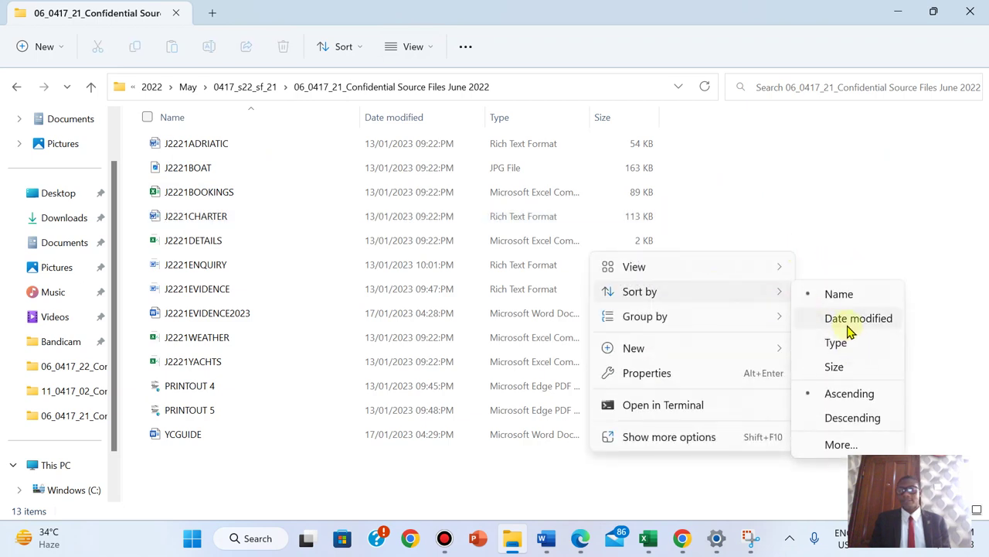
{"action": "left_click", "coordinate": [848, 323]}
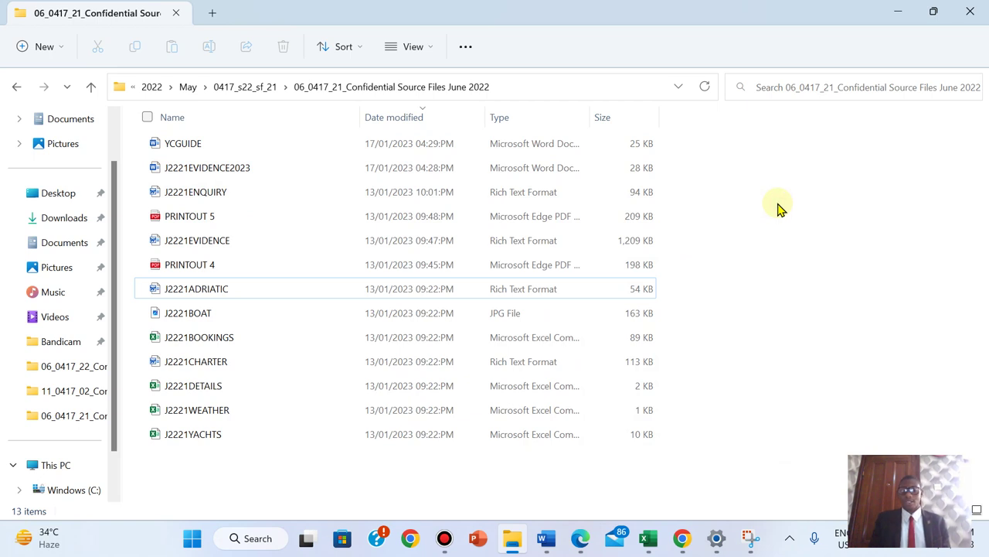
- Screenshot the folder path and the YCGUIDE file row (date, type, size) with Snipping Tool
{"action": "left_click", "coordinate": [756, 544]}
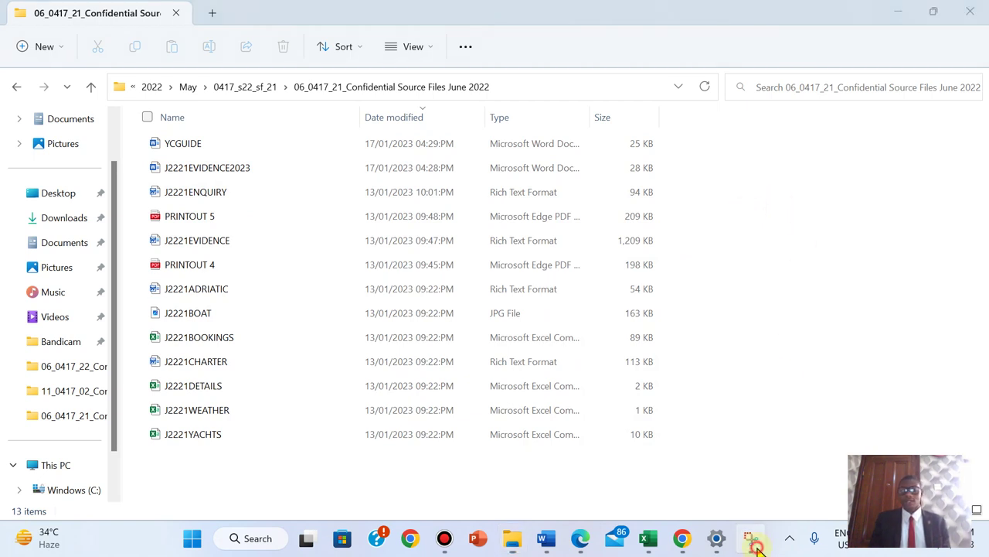
{"action": "left_click", "coordinate": [348, 171]}
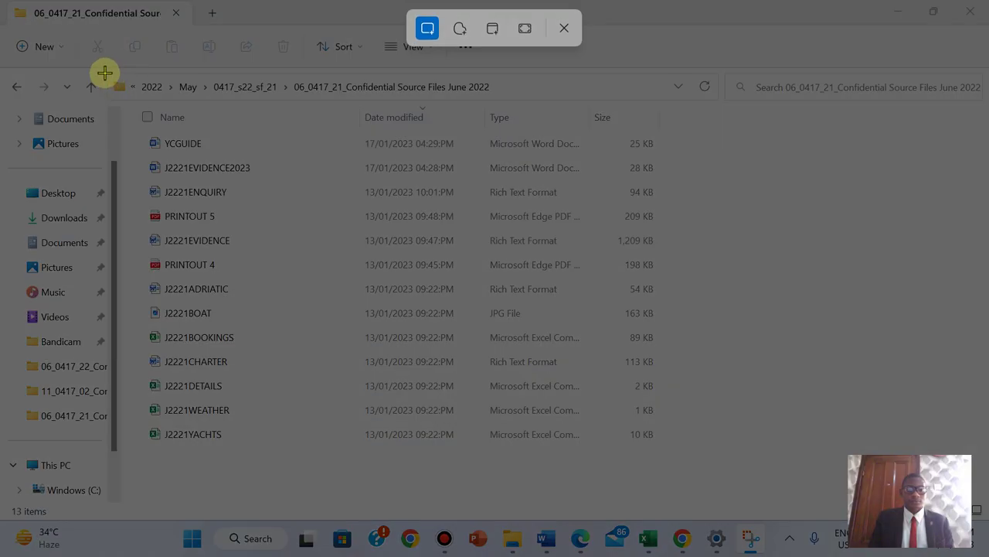
{"action": "left_click_drag", "start_coordinate": [105, 73], "coordinate": [672, 153]}
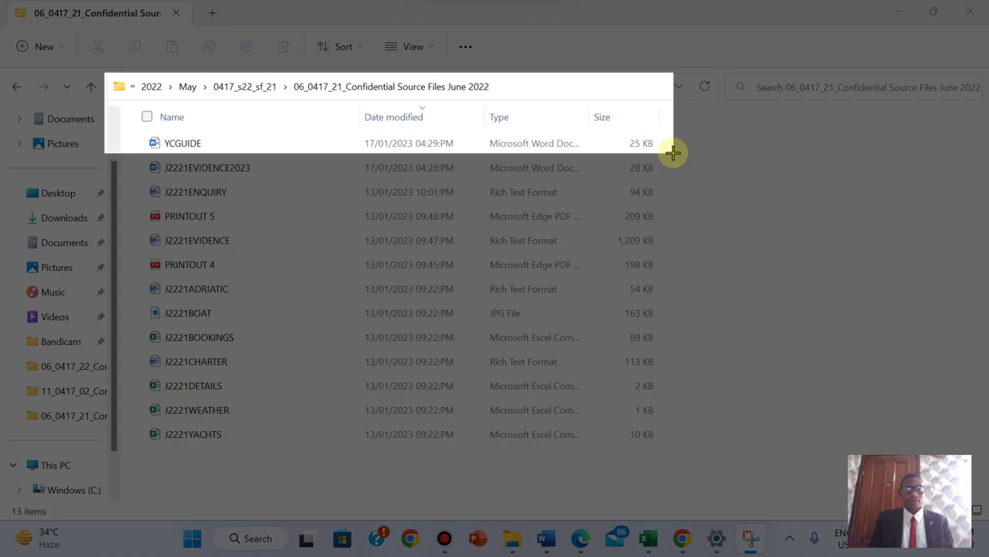
{"action": "left_click_drag", "start_coordinate": [673, 153], "coordinate": [672, 153]}
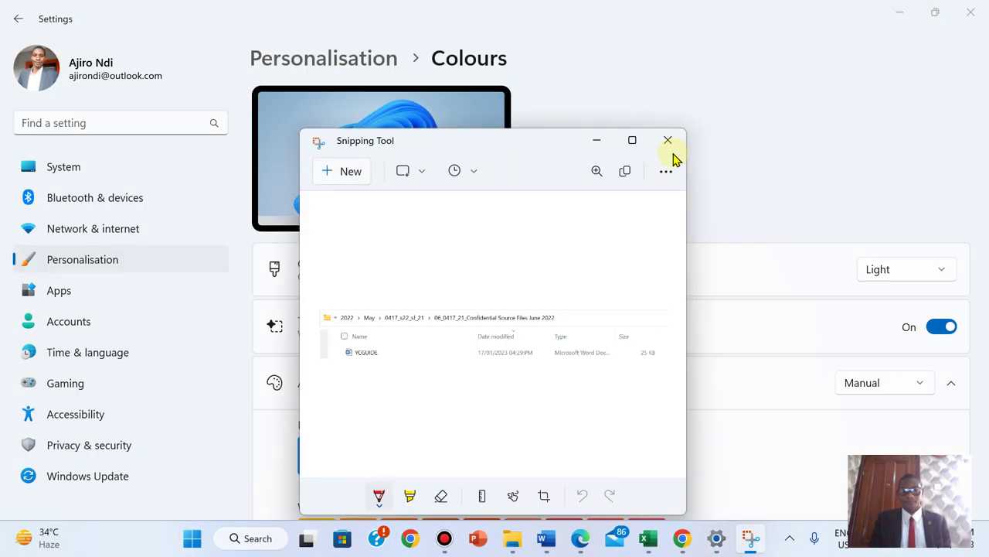
{"action": "left_click", "coordinate": [960, 10]}
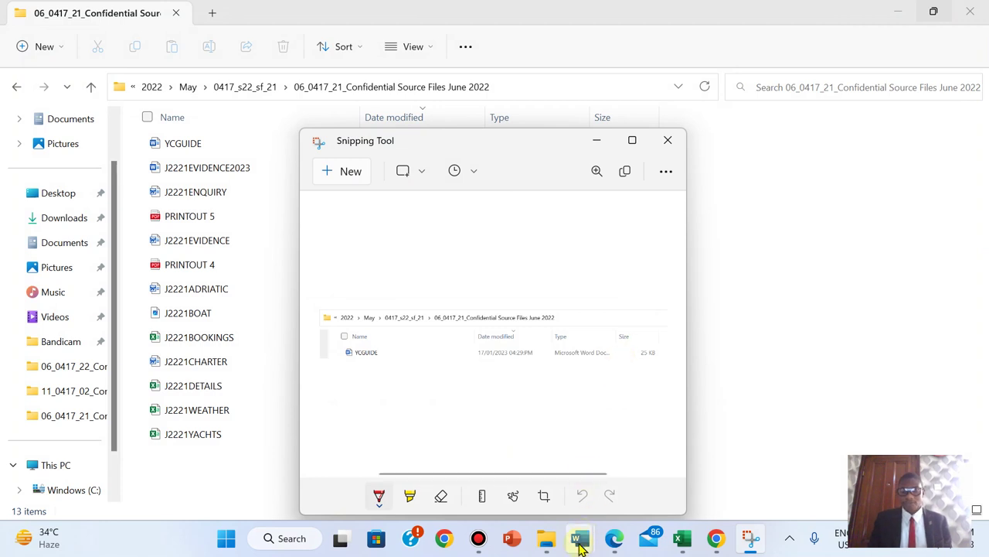
- Paste the YCGUIDE file screenshot under Step 1 - EVIDENCE 1 in J2221EVIDENCE2023
{"action": "mouse_move", "coordinate": [579, 545]}
{"action": "left_click", "coordinate": [570, 473]}
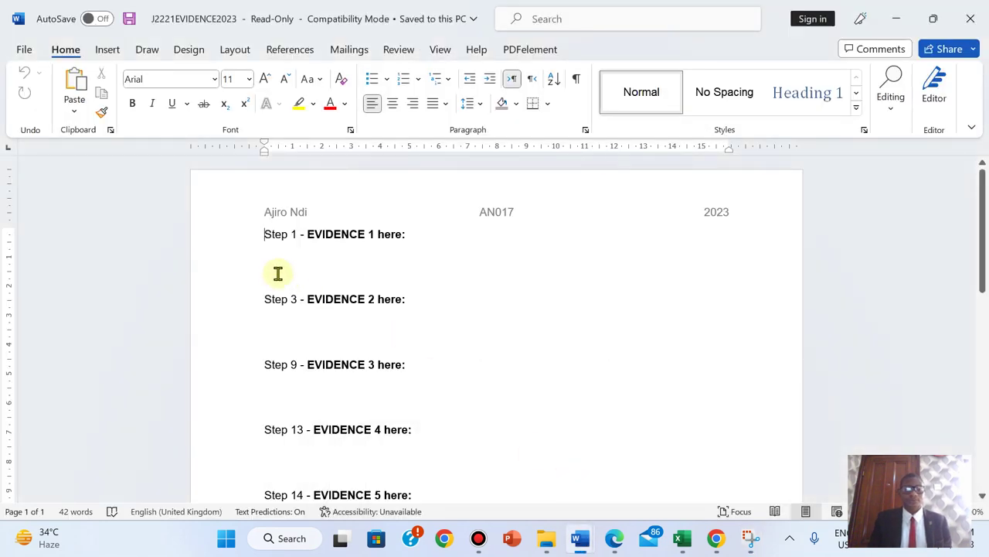
{"action": "key", "text": "ctrl+v"}
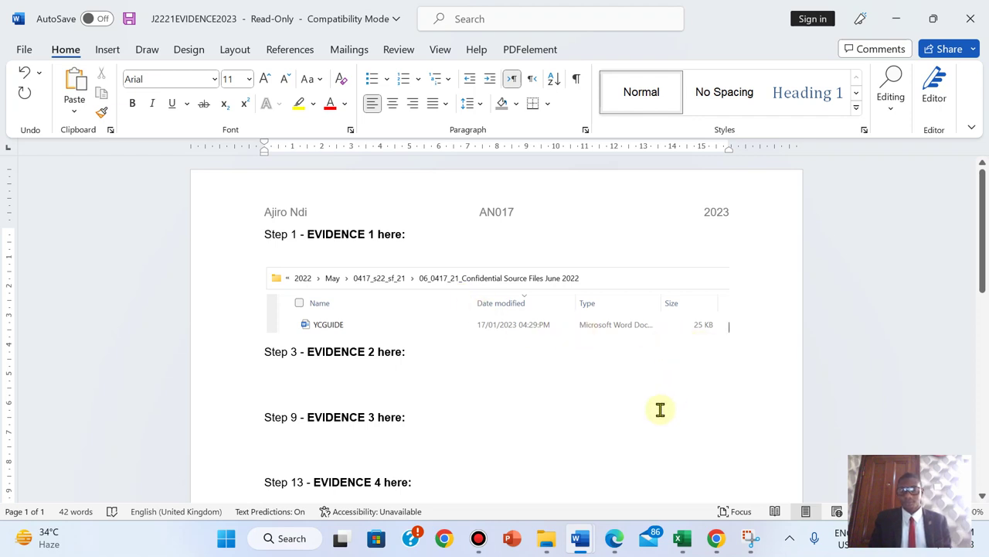
{"action": "left_click", "coordinate": [615, 538]}
- Highlight question 1's save and screenshot instructions in green
{"action": "left_click_drag", "start_coordinate": [140, 267], "coordinate": [879, 426]}
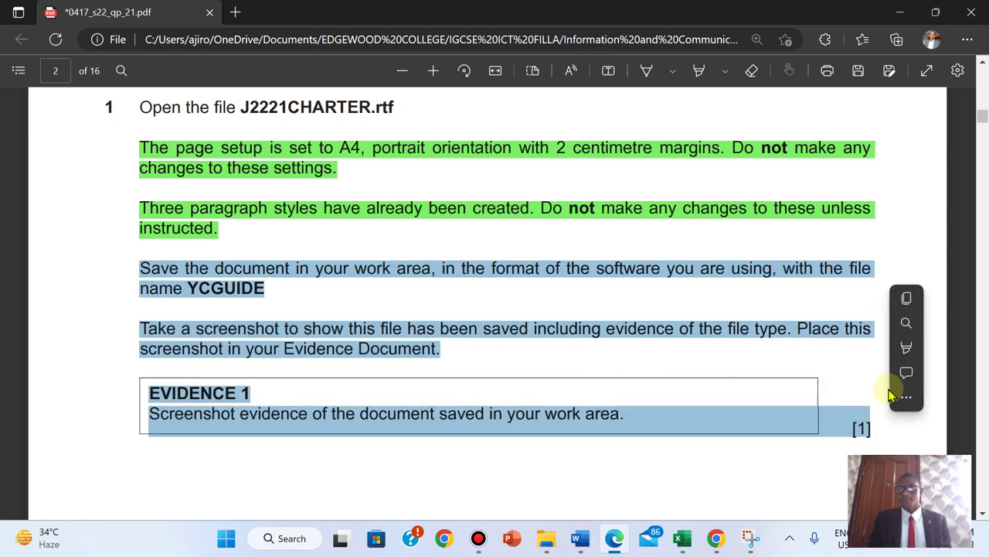
{"action": "mouse_move", "coordinate": [904, 347]}
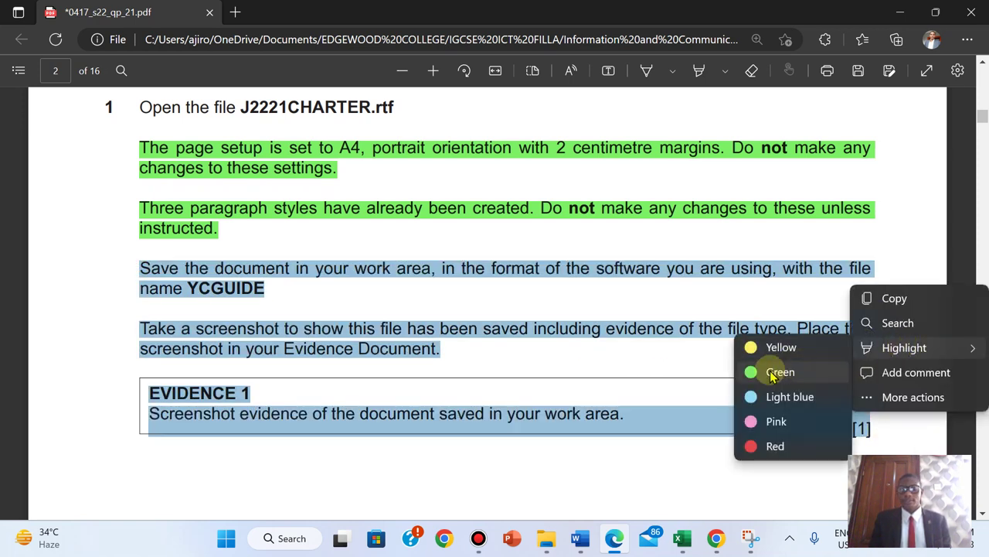
{"action": "left_click", "coordinate": [770, 371]}
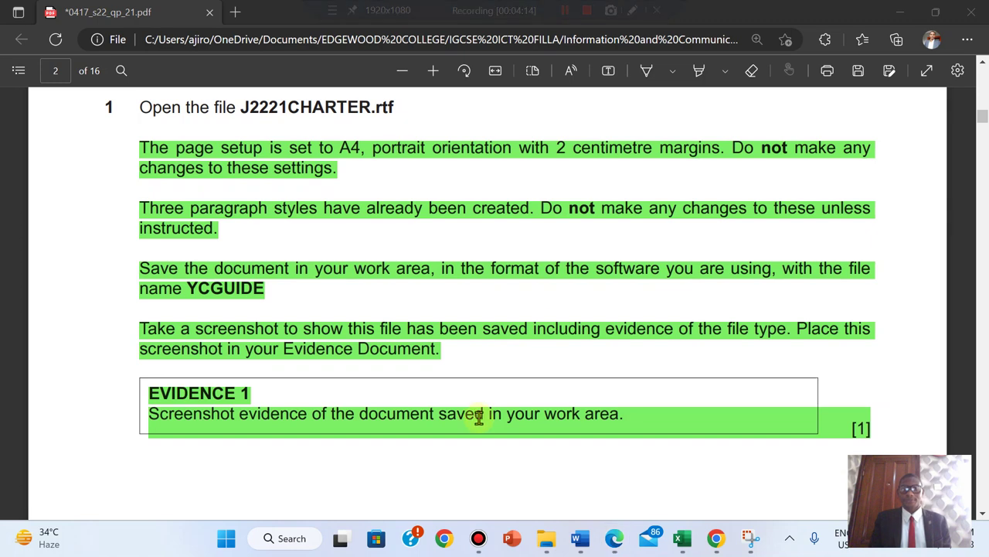
- Copy the phrase 'Tawara Adriatic Charters' from question 2 of the exam paper
{"action": "scroll", "coordinate": [546, 324], "scroll_direction": "down", "scroll_amount": 1}
{"action": "scroll", "coordinate": [547, 324], "scroll_direction": "down", "scroll_amount": 6}
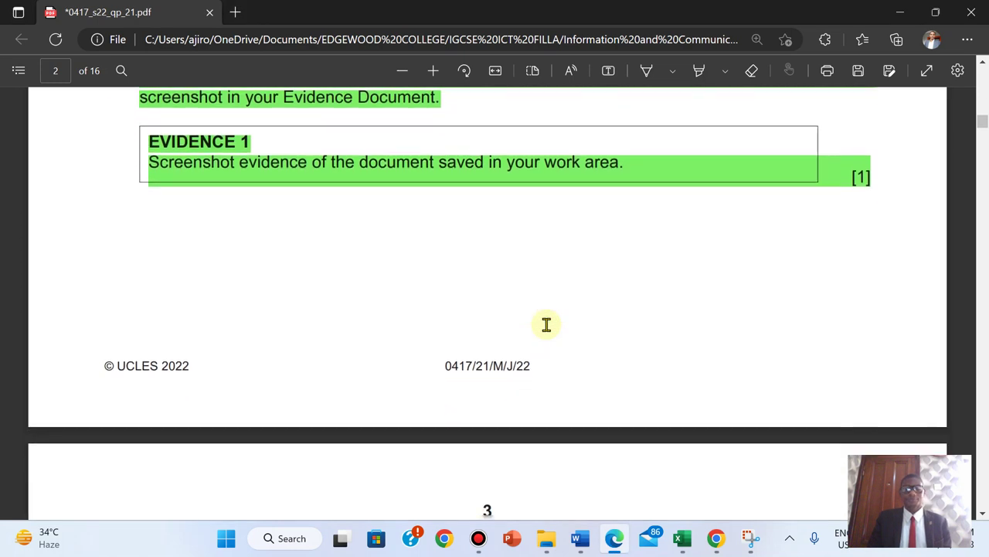
{"action": "scroll", "coordinate": [546, 324], "scroll_direction": "down", "scroll_amount": 1}
{"action": "scroll", "coordinate": [546, 325], "scroll_direction": "up", "scroll_amount": 1}
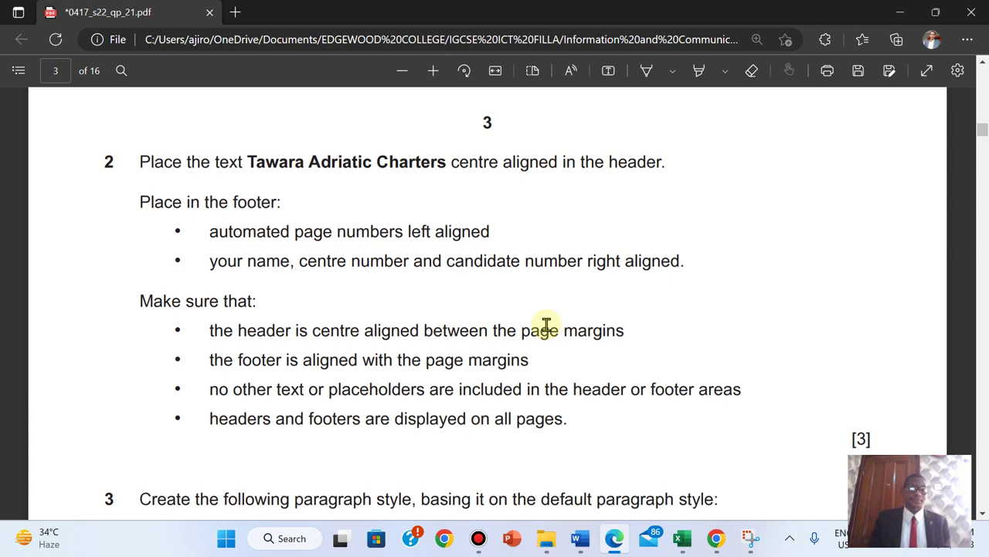
{"action": "left_click_drag", "start_coordinate": [249, 163], "coordinate": [447, 167]}
{"action": "key", "text": "ctrl+c"}
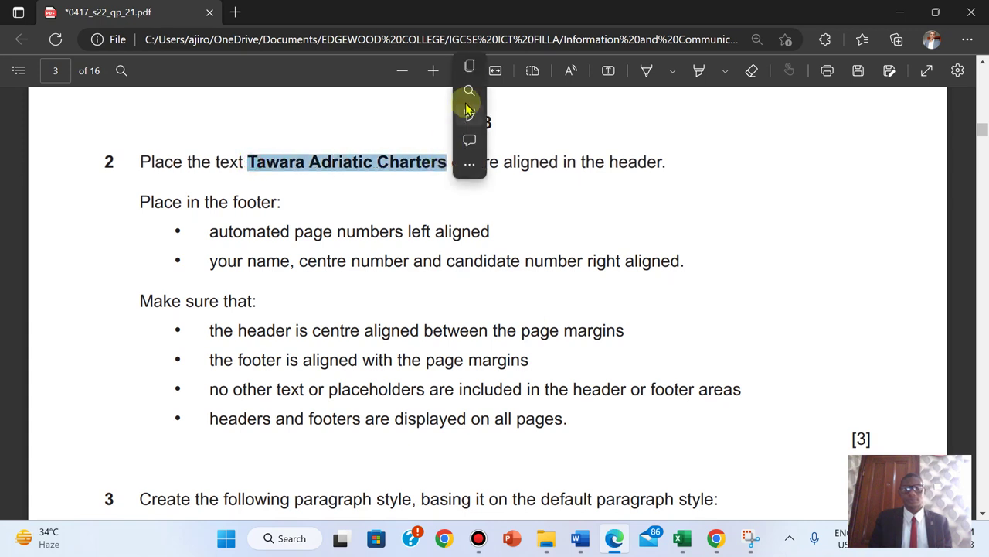
{"action": "left_click", "coordinate": [471, 64]}
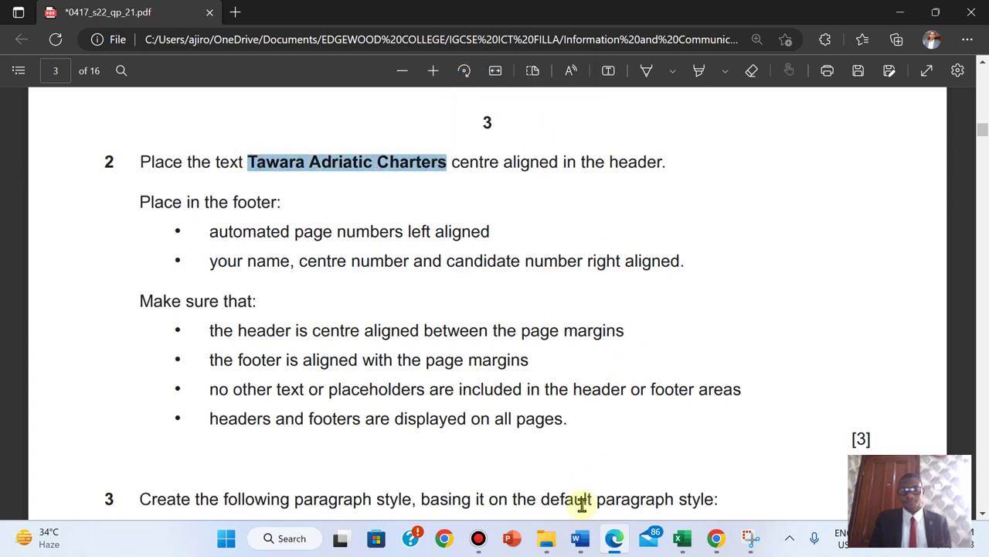
- Insert a Blank (Three Columns) header in YCGUIDE with 'Tawara Adriatic Charters' pasted in the centre
{"action": "mouse_move", "coordinate": [581, 538]}
{"action": "left_click", "coordinate": [756, 453]}
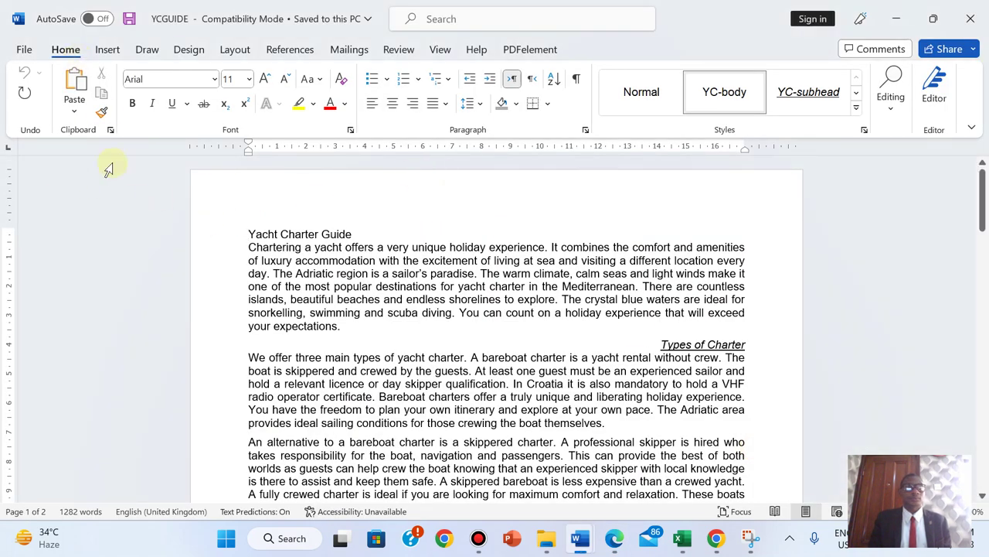
{"action": "left_click", "coordinate": [108, 51]}
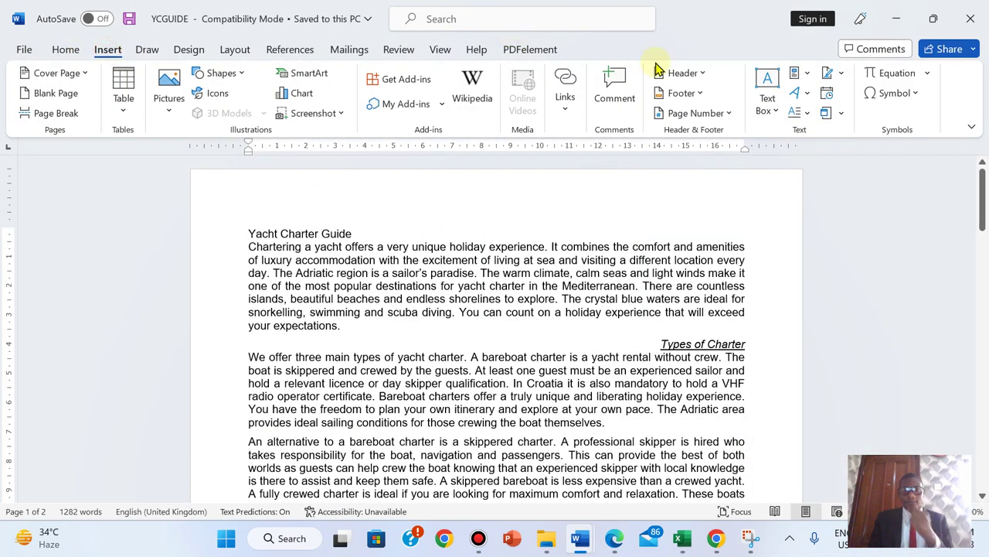
{"action": "left_click", "coordinate": [685, 72]}
{"action": "left_click", "coordinate": [782, 249]}
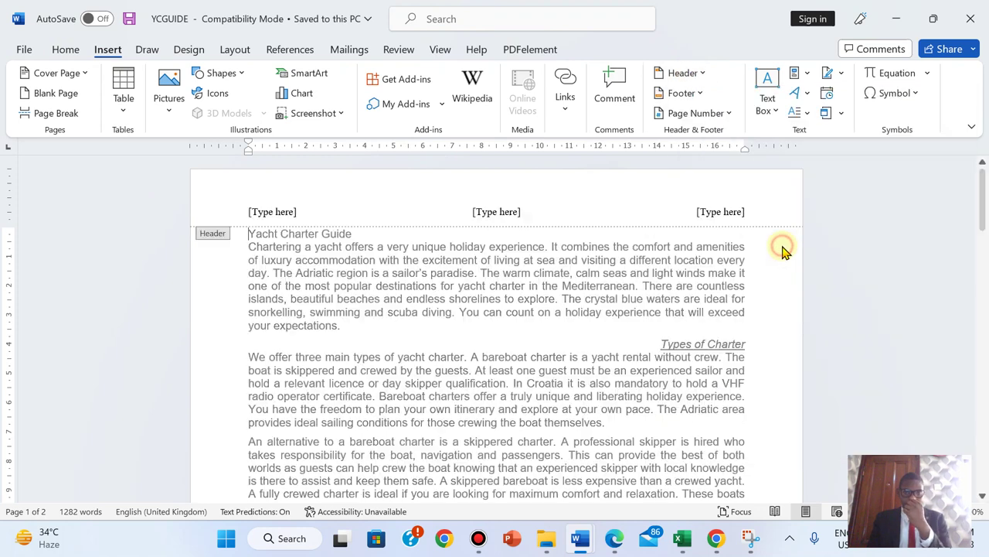
{"action": "left_click", "coordinate": [501, 209]}
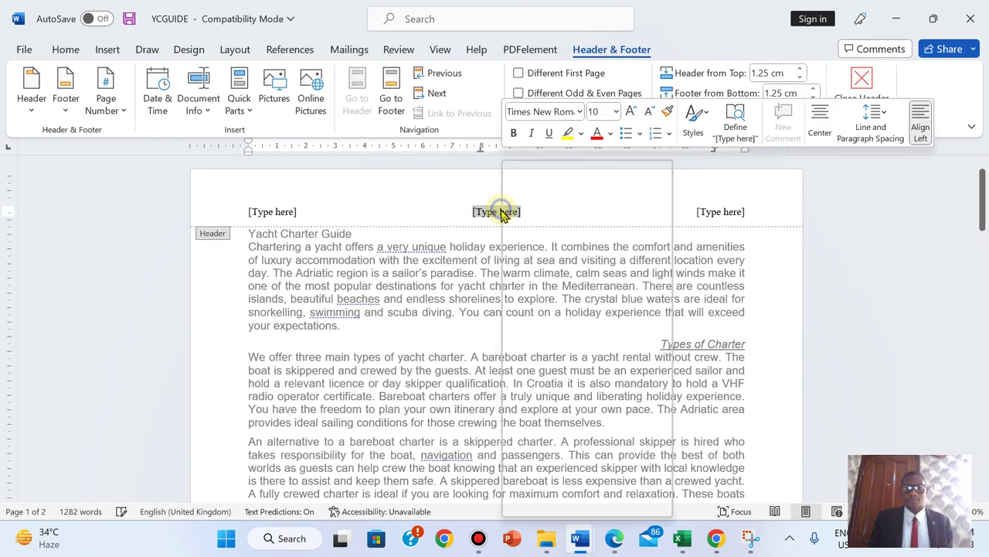
{"action": "right_click", "coordinate": [503, 210]}
{"action": "left_click", "coordinate": [585, 292]}
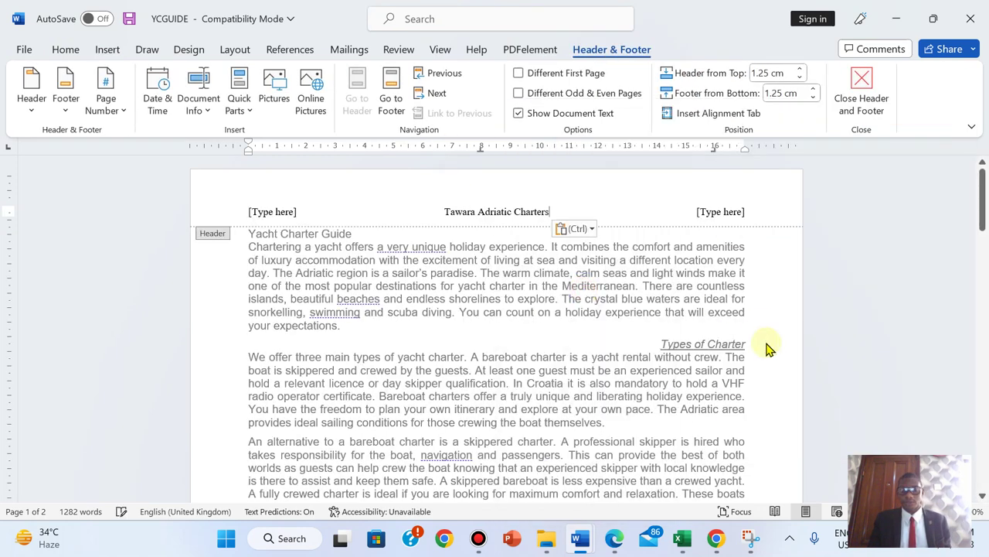
{"action": "left_click", "coordinate": [612, 547]}
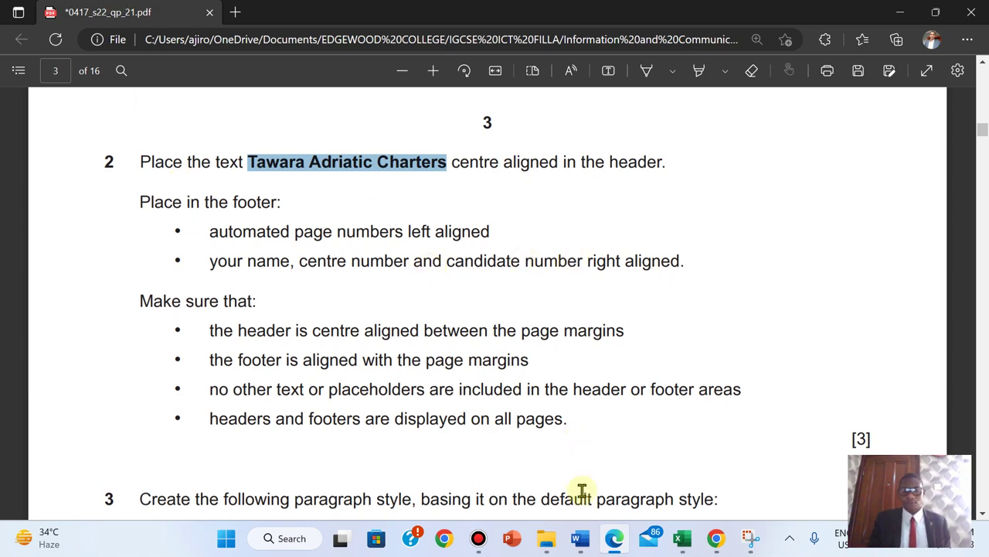
- Delete the right [Type here] placeholder from YCGUIDE's header
{"action": "mouse_move", "coordinate": [581, 538]}
{"action": "left_click", "coordinate": [753, 460]}
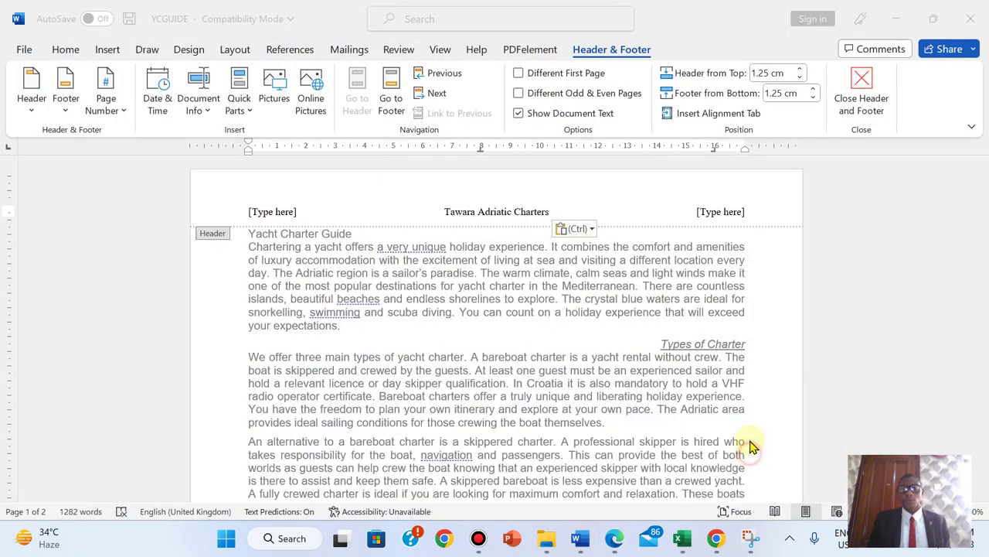
{"action": "left_click", "coordinate": [721, 214]}
{"action": "key", "text": "Delete"}
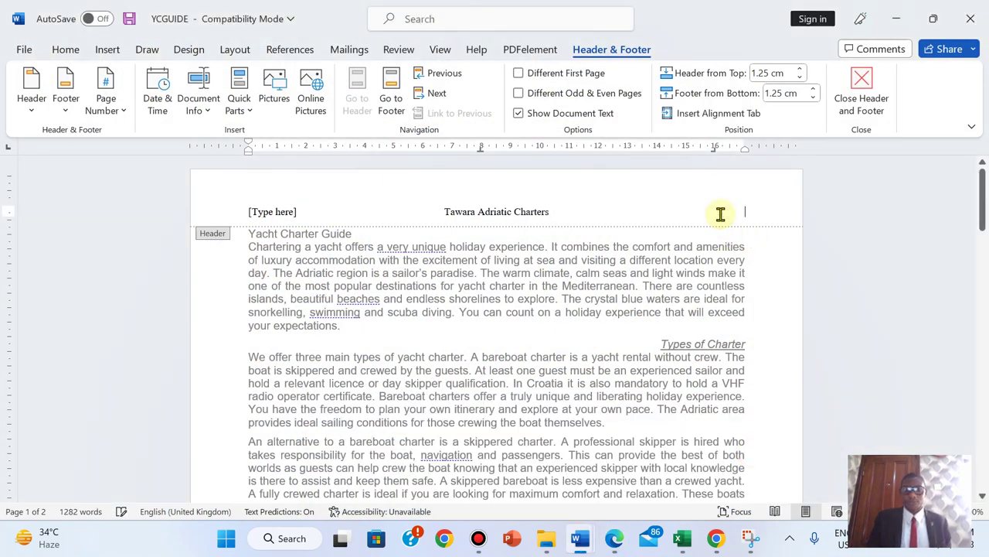
- Close the blank Document1 window and return to YCGUIDE
{"action": "mouse_move", "coordinate": [576, 543]}
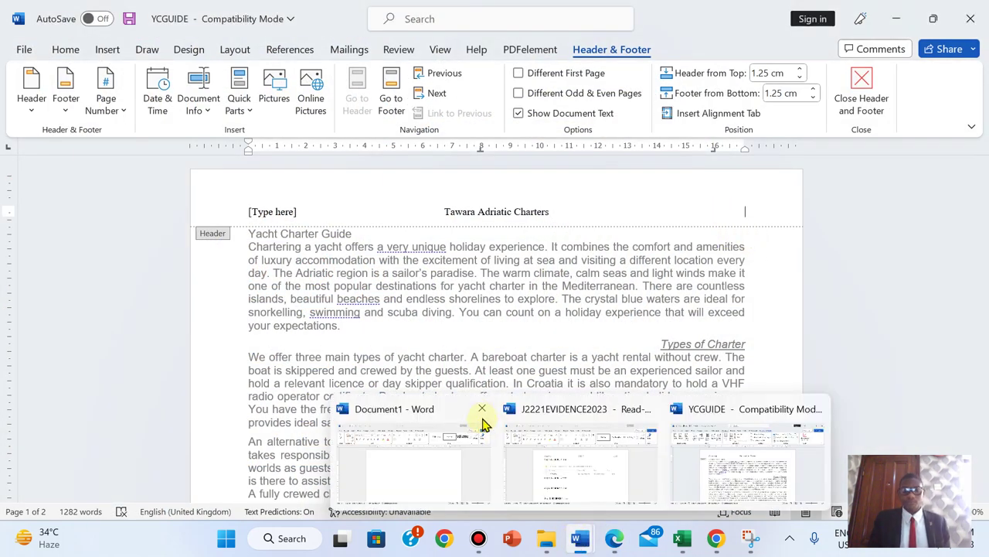
{"action": "left_click", "coordinate": [484, 409]}
{"action": "left_click", "coordinate": [662, 466]}
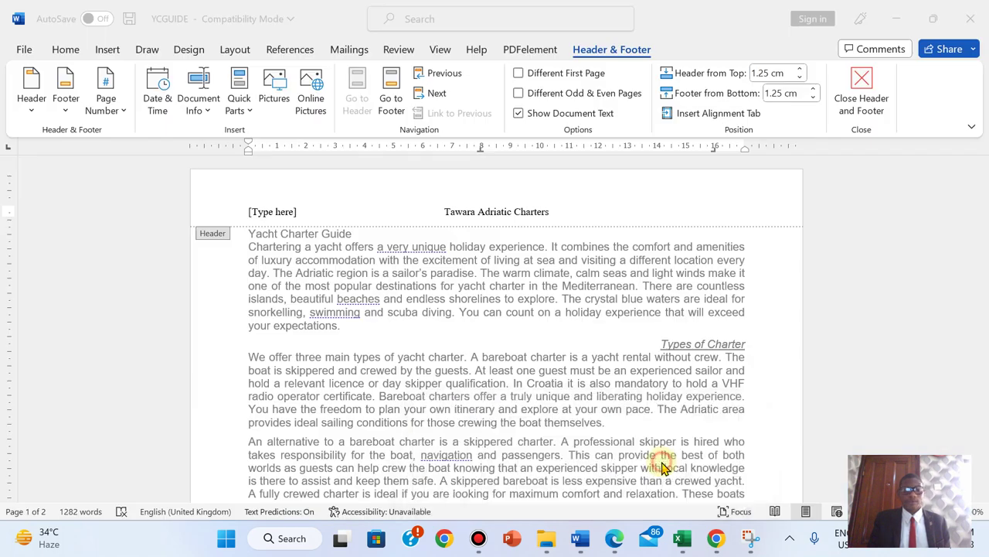
- Delete the left [Type here] header placeholder and close the header
{"action": "left_click", "coordinate": [280, 211]}
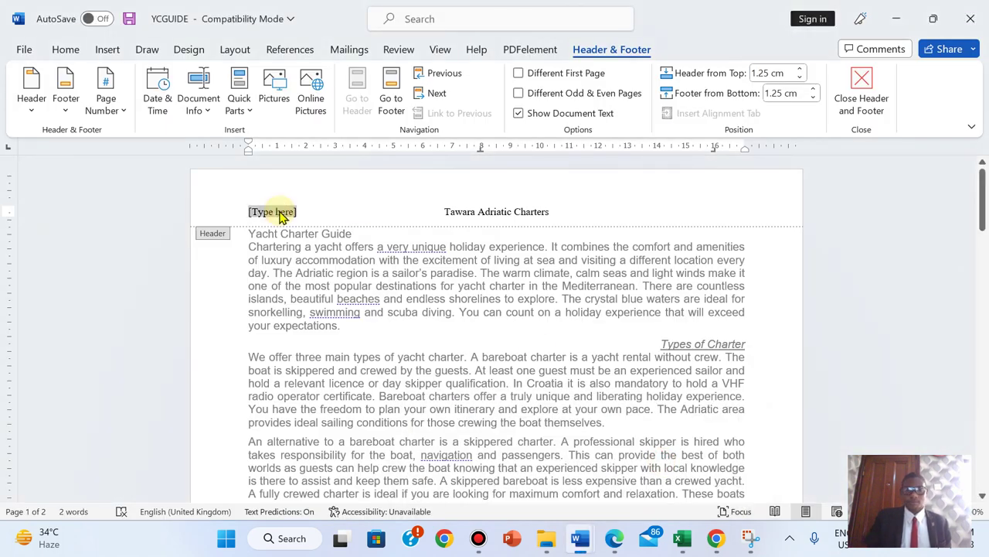
{"action": "key", "text": "Delete"}
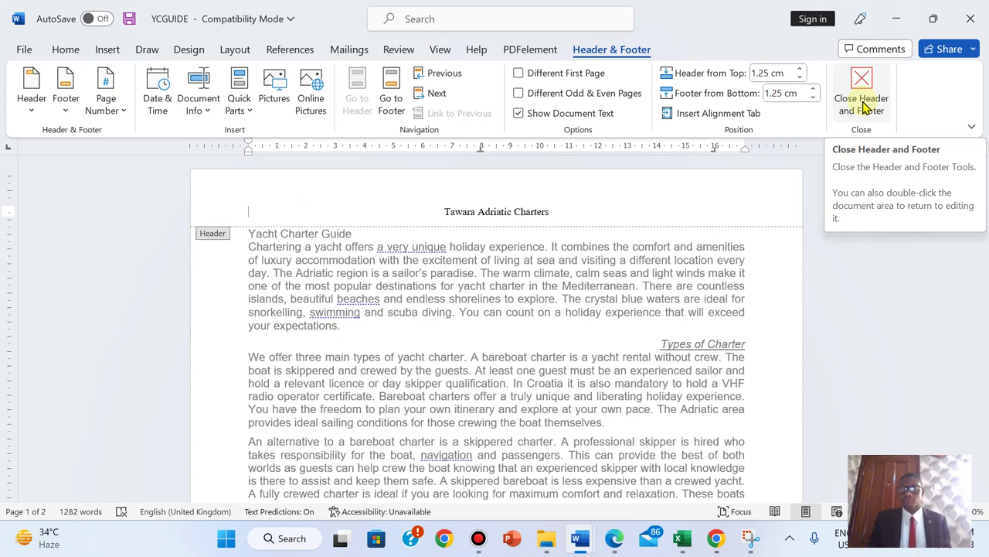
{"action": "left_click", "coordinate": [864, 107]}
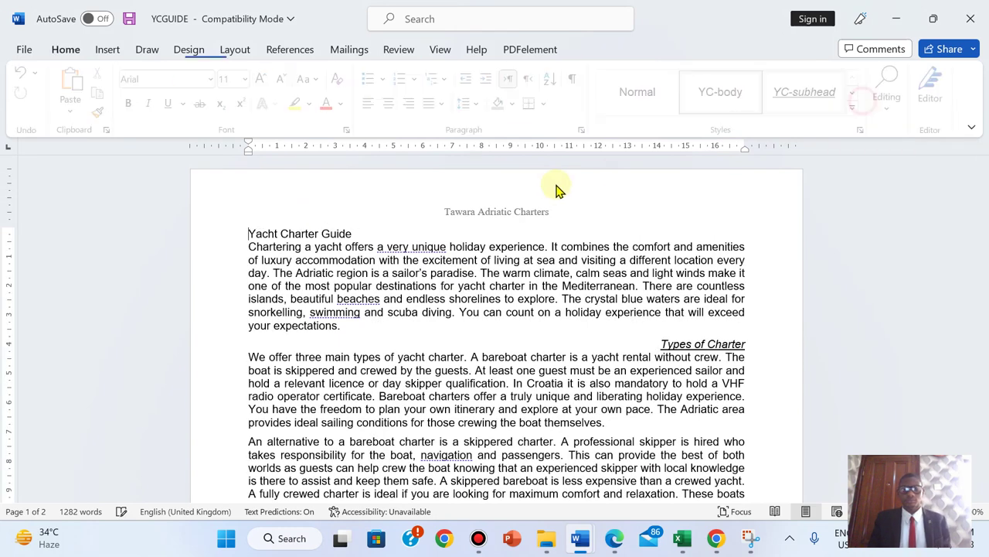
- Insert a Blank (Three Columns) footer, checking the exam's footer requirements
{"action": "left_click", "coordinate": [109, 50]}
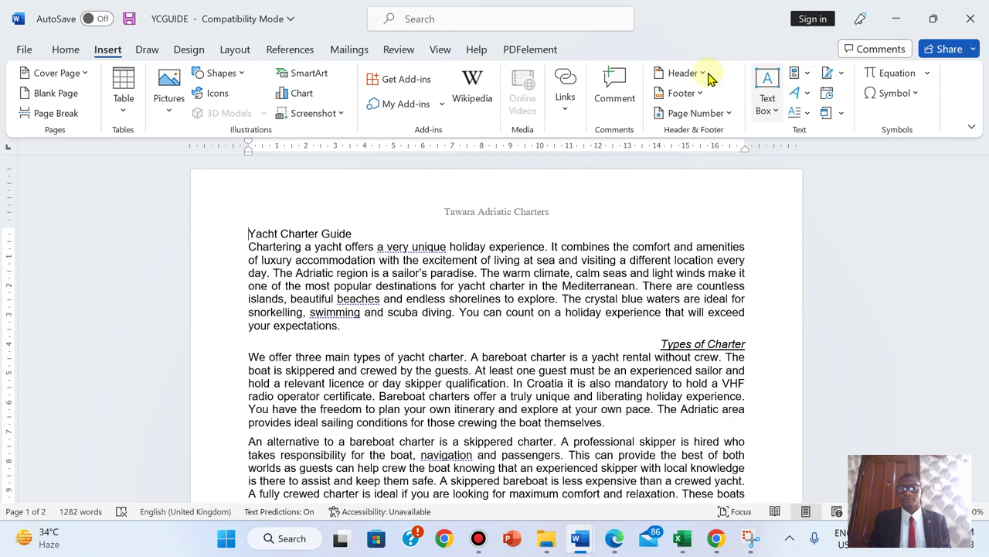
{"action": "left_click", "coordinate": [696, 93]}
{"action": "left_click", "coordinate": [702, 258]}
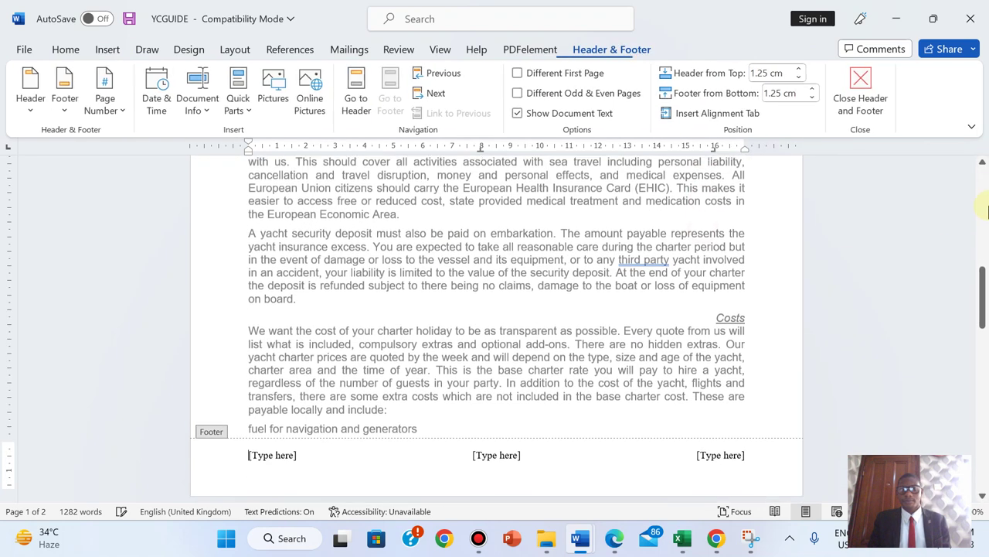
{"action": "left_click", "coordinate": [613, 545]}
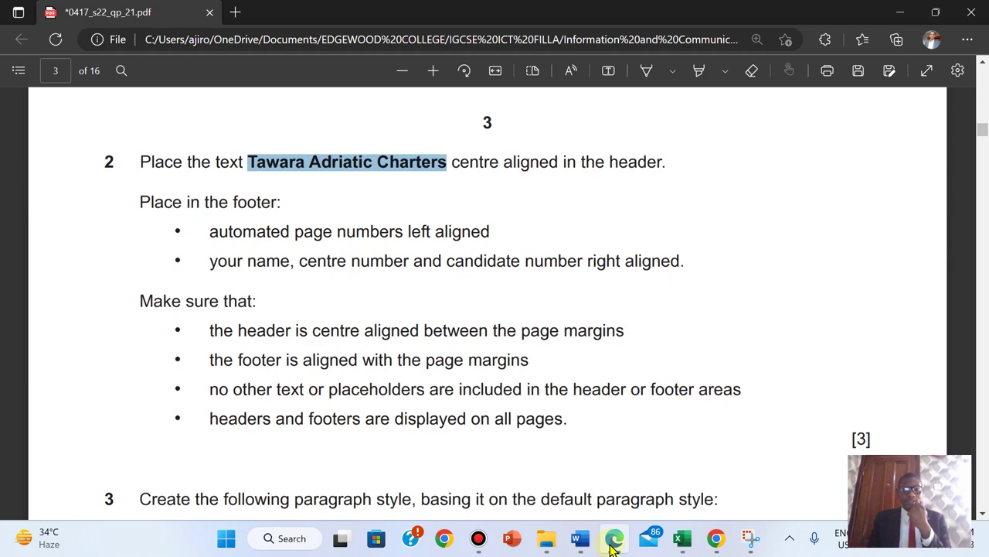
{"action": "left_click", "coordinate": [613, 545]}
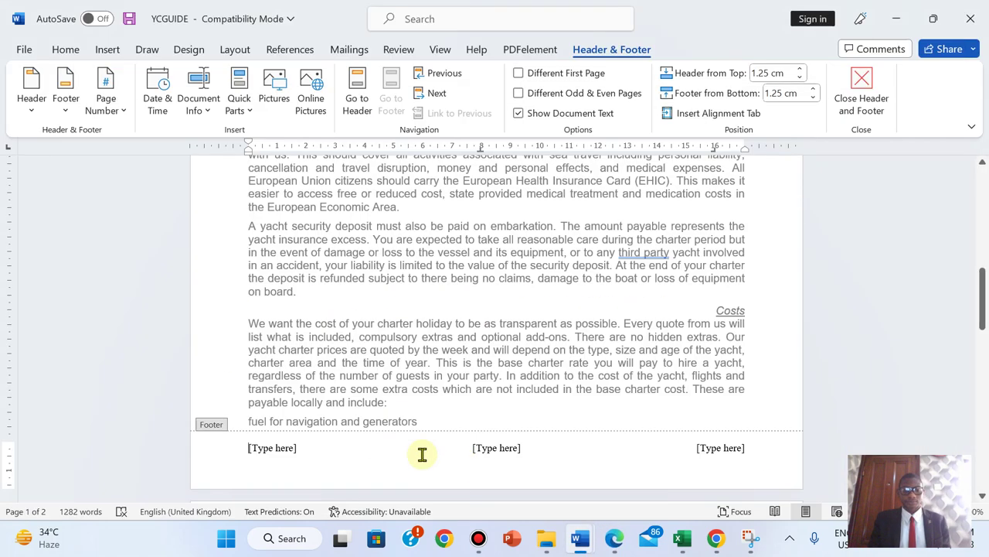
- Put a plain page number in the left footer section
{"action": "left_click", "coordinate": [272, 446]}
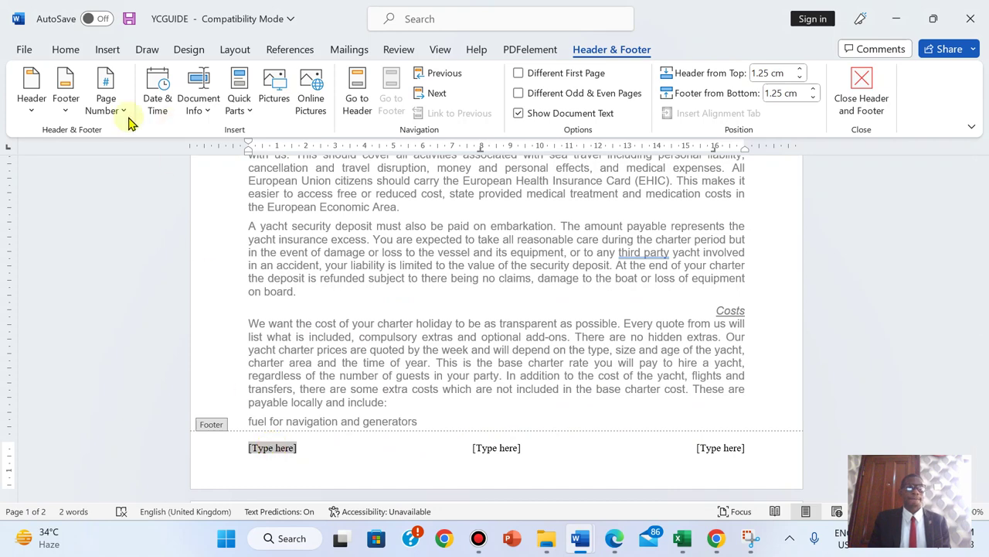
{"action": "left_click", "coordinate": [106, 104]}
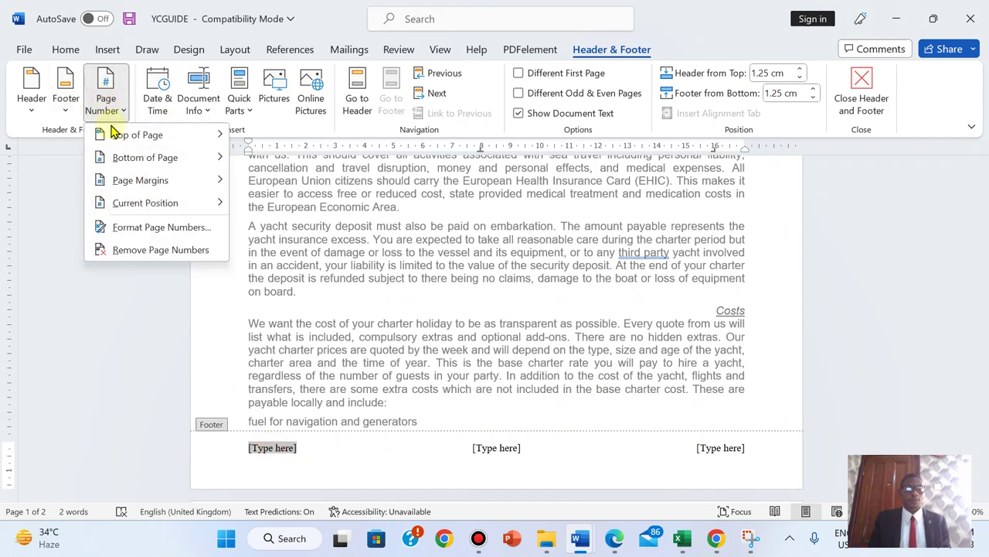
{"action": "mouse_move", "coordinate": [145, 205]}
{"action": "left_click", "coordinate": [304, 182]}
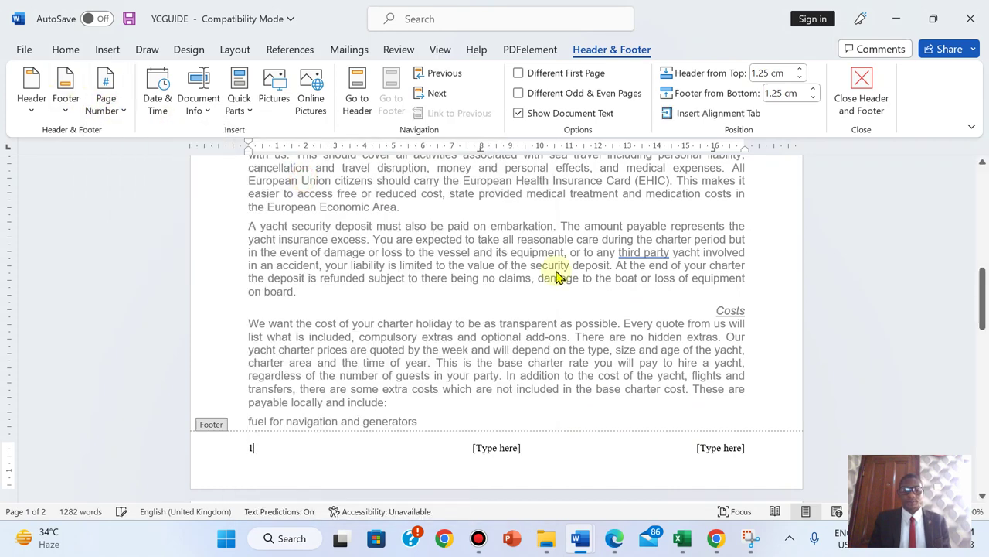
- Enter the candidate's name, candidate number and 2023 in the right footer section
{"action": "left_click", "coordinate": [613, 545]}
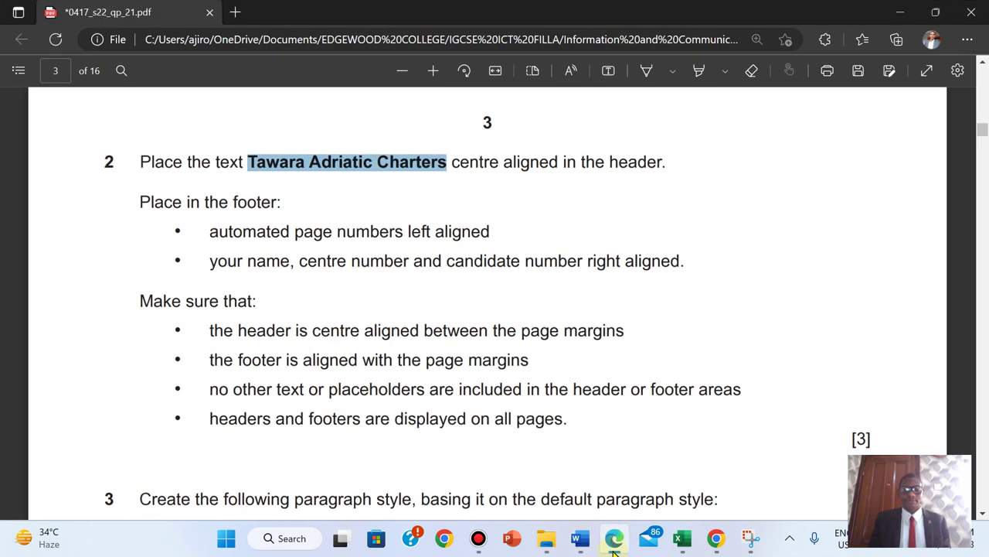
{"action": "left_click", "coordinate": [613, 551]}
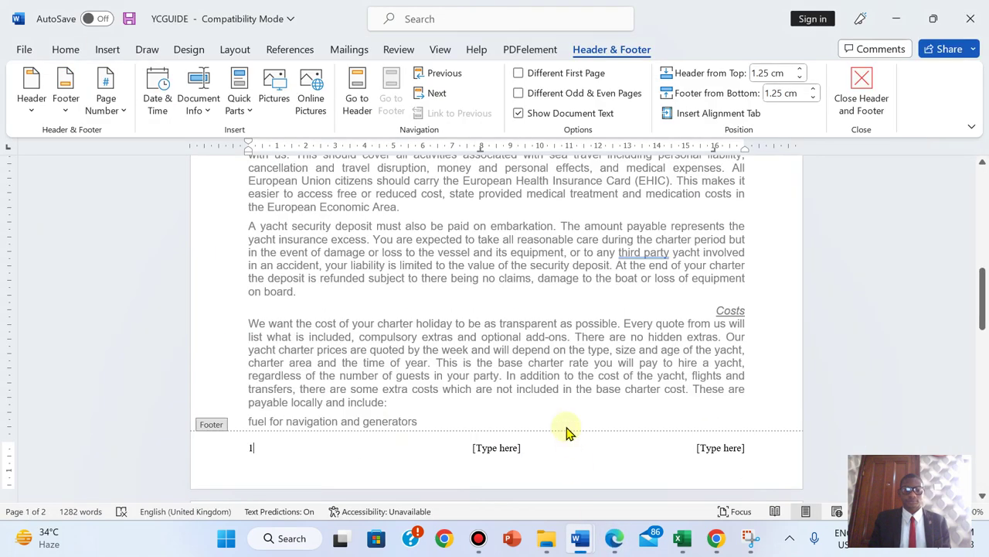
{"action": "left_click", "coordinate": [710, 449]}
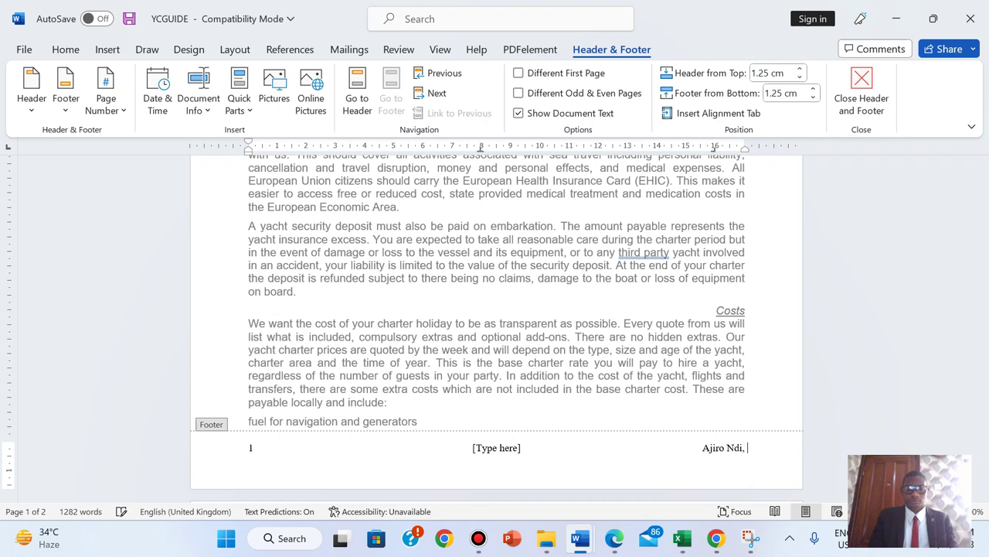
{"action": "type", "text": ", AN017, 2023"}
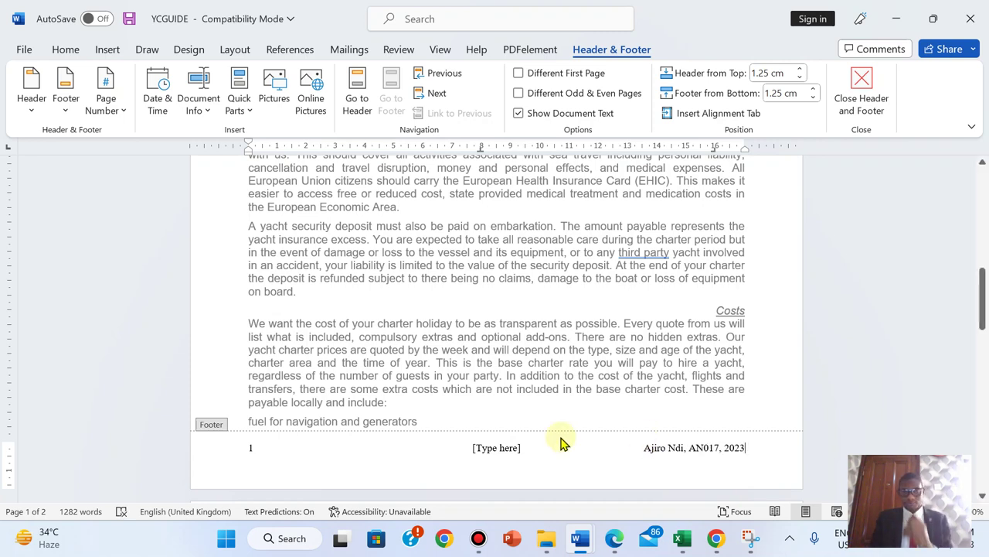
- Delete the centre [Type here] footer placeholder and close the footer
{"action": "left_click", "coordinate": [489, 449]}
{"action": "key", "text": "Delete"}
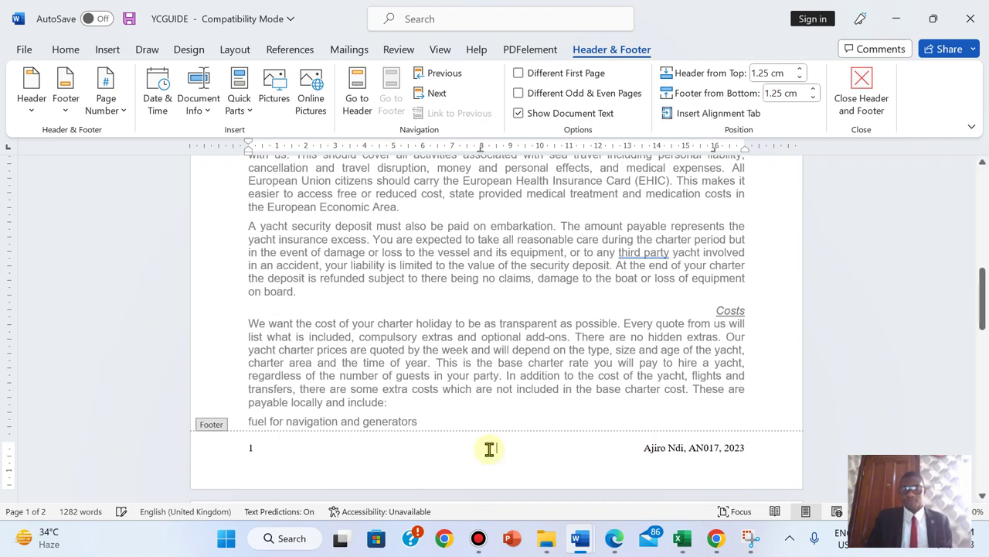
{"action": "left_click", "coordinate": [866, 104]}
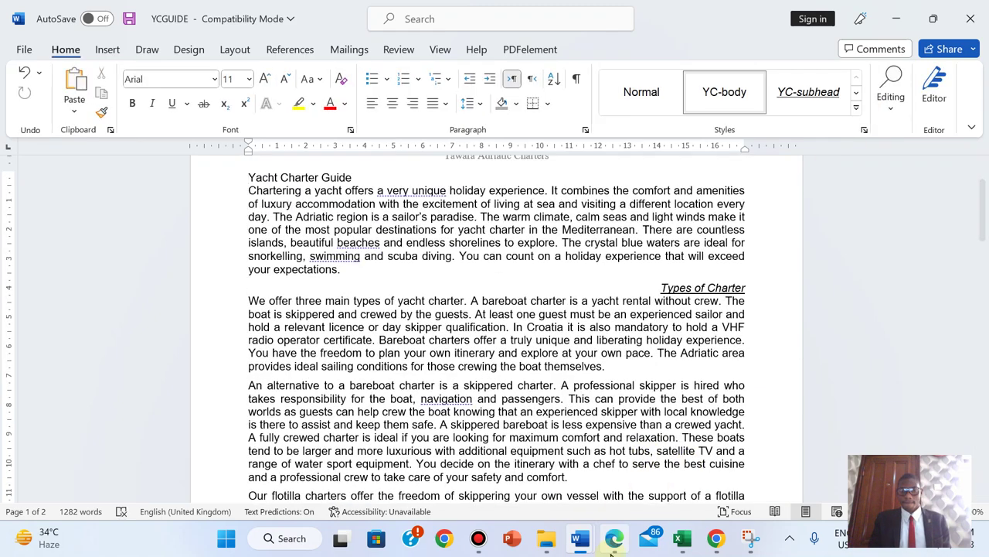
- Highlight all of question 2 in green in the exam paper
{"action": "left_click", "coordinate": [614, 538]}
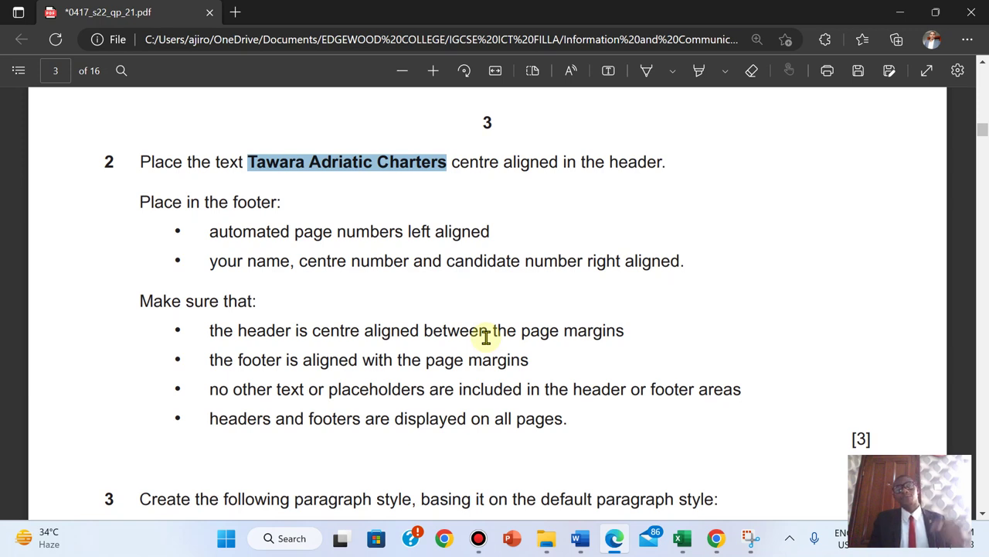
{"action": "left_click", "coordinate": [141, 160]}
{"action": "left_click_drag", "start_coordinate": [302, 217], "coordinate": [861, 453]}
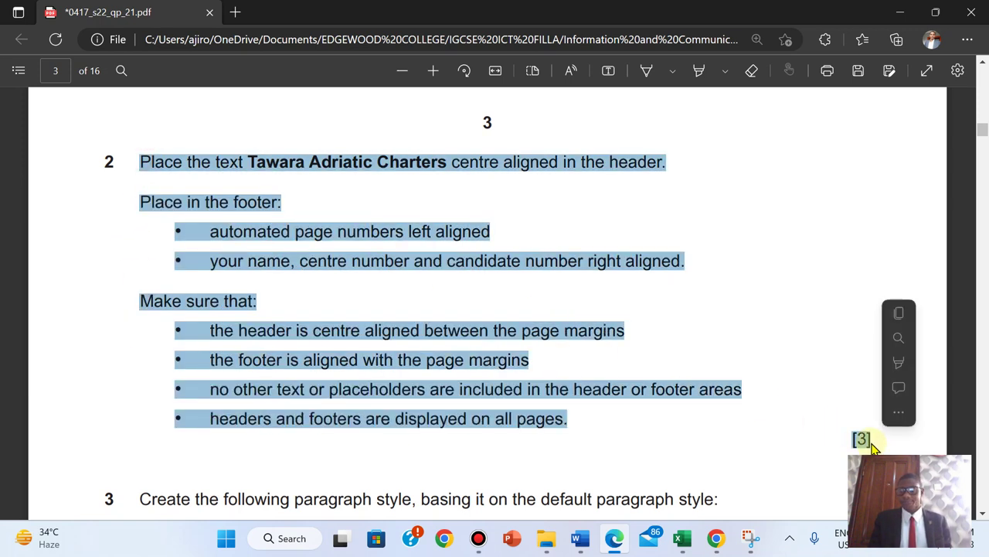
{"action": "mouse_move", "coordinate": [910, 364]}
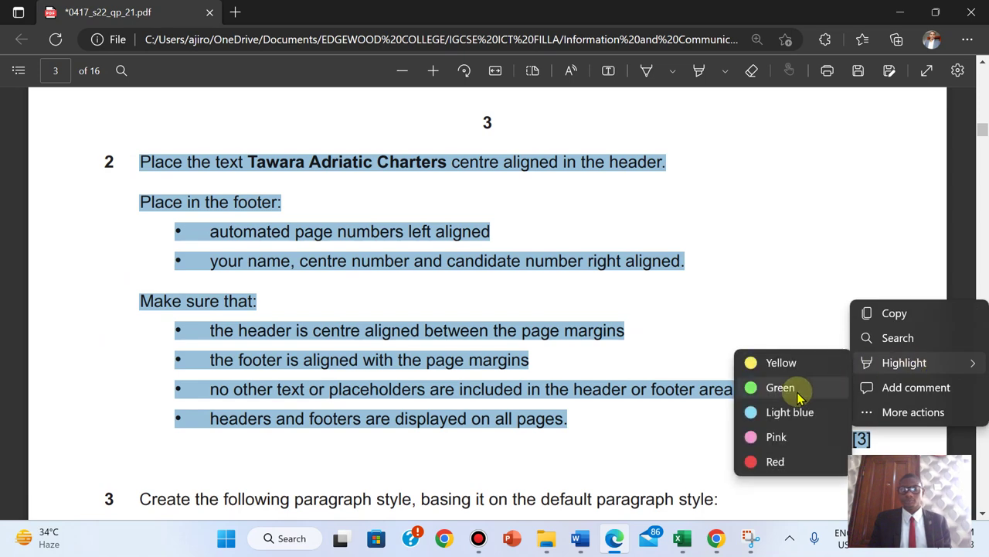
{"action": "left_click", "coordinate": [798, 390]}
- Review question 3's YC-title style table, then return to YCGUIDE
{"action": "scroll", "coordinate": [800, 396], "scroll_direction": "down", "scroll_amount": 5}
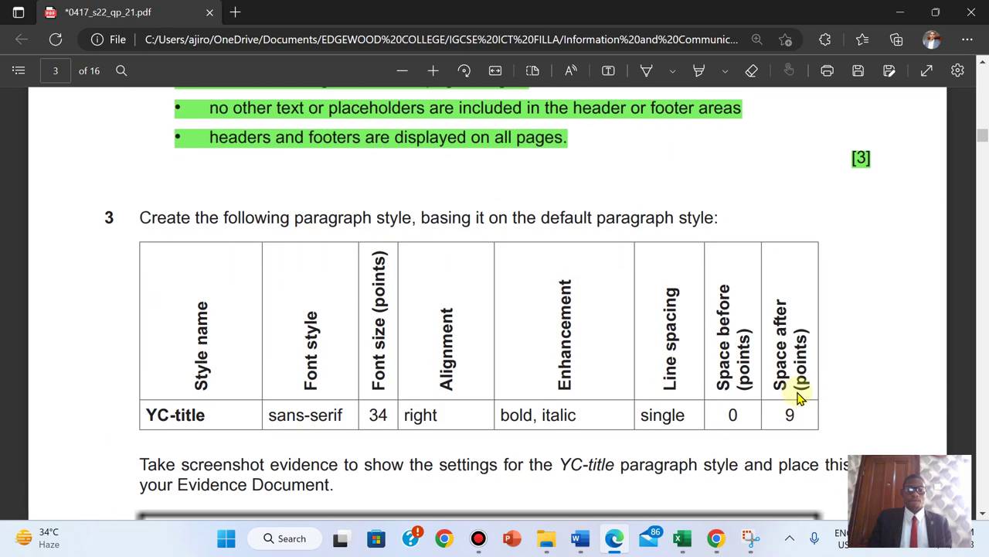
{"action": "scroll", "coordinate": [800, 396], "scroll_direction": "up", "scroll_amount": 1}
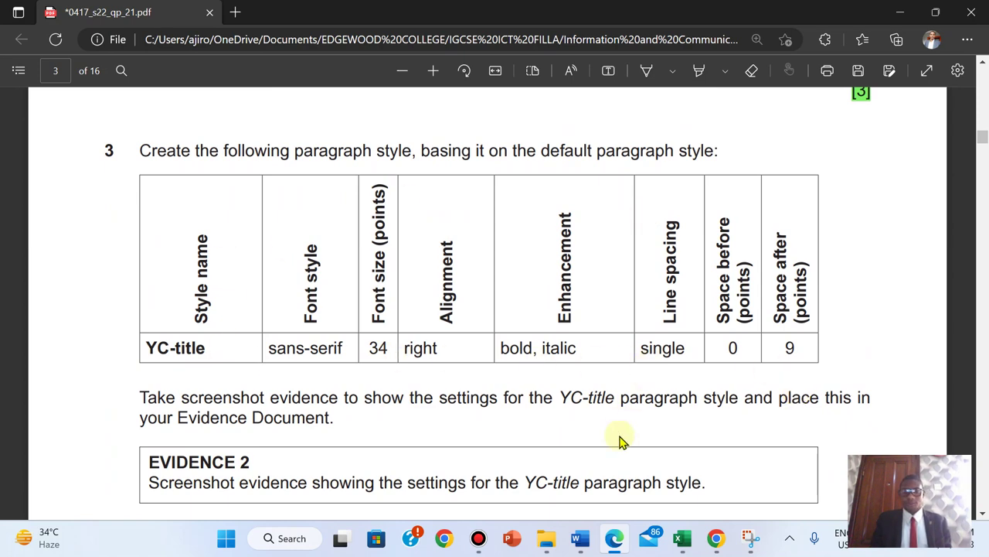
{"action": "mouse_move", "coordinate": [576, 537]}
{"action": "left_click", "coordinate": [596, 512]}
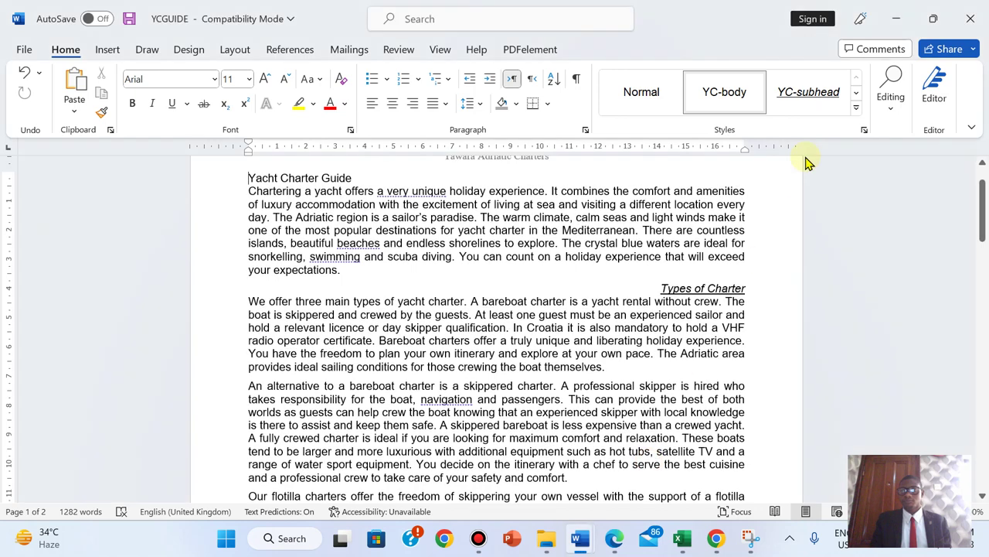
- Open the Styles pane, add a blank paragraph above 'Yacht Charter Guide', and start a new style
{"action": "left_click", "coordinate": [864, 131]}
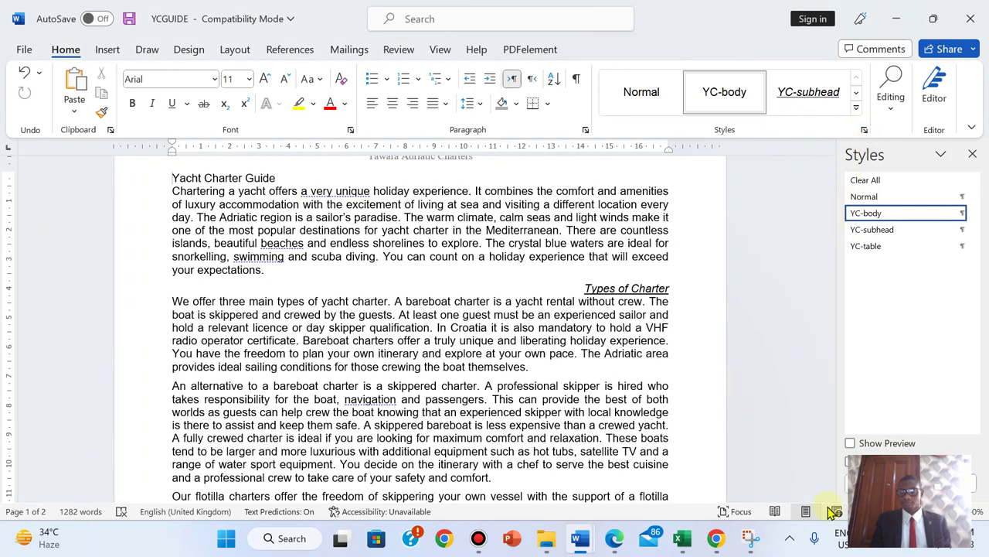
{"action": "scroll", "coordinate": [418, 324], "scroll_direction": "up", "scroll_amount": 2}
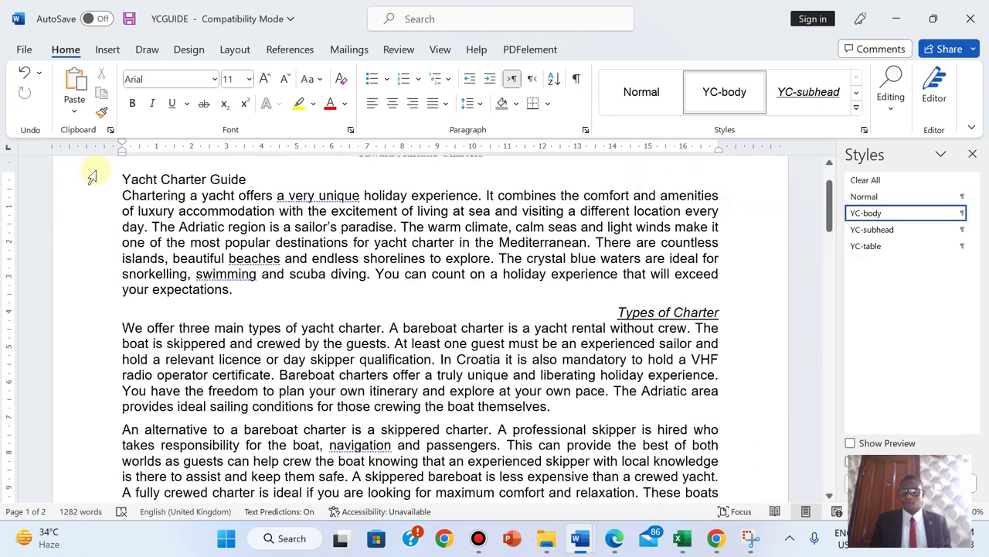
{"action": "key", "text": "Return"}
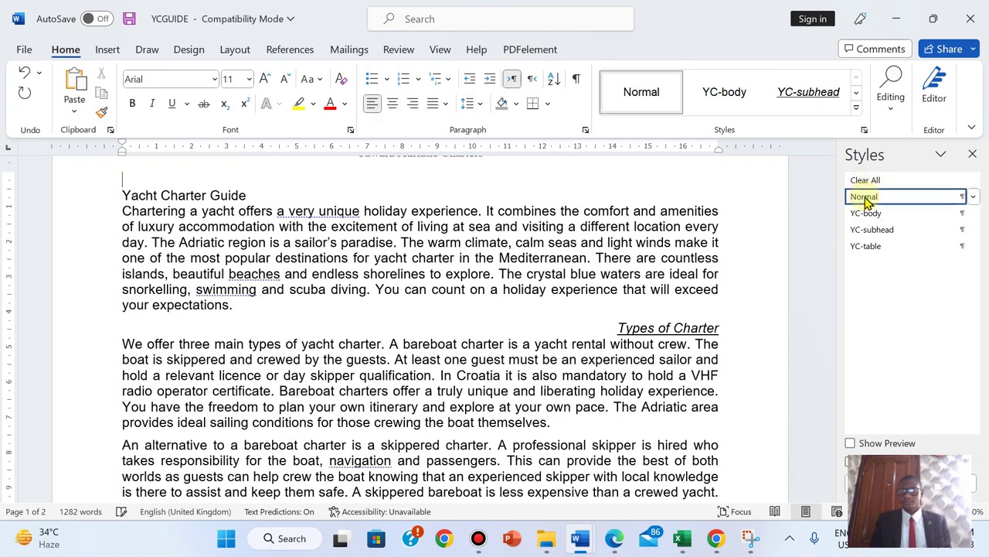
{"action": "left_click_drag", "start_coordinate": [839, 402], "coordinate": [670, 374]}
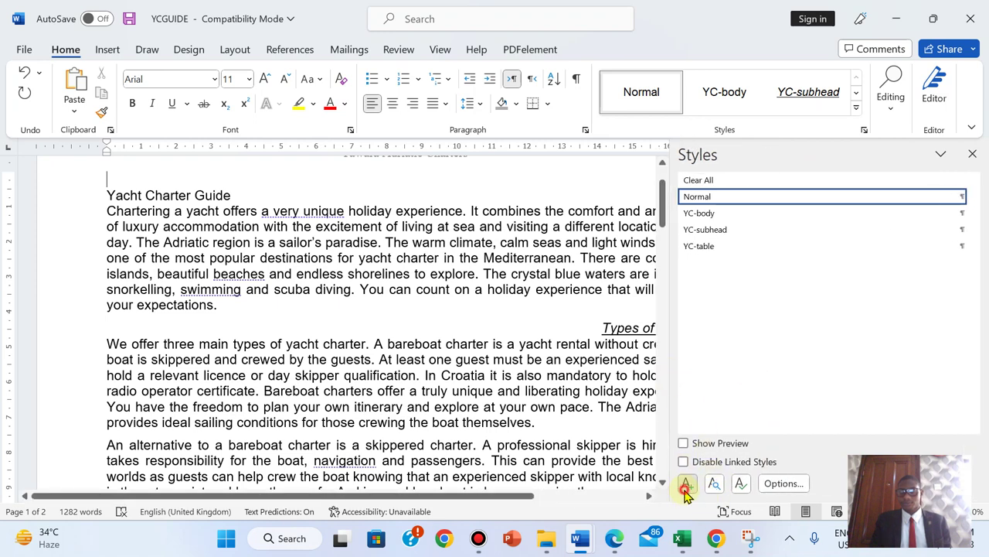
{"action": "left_click", "coordinate": [686, 486]}
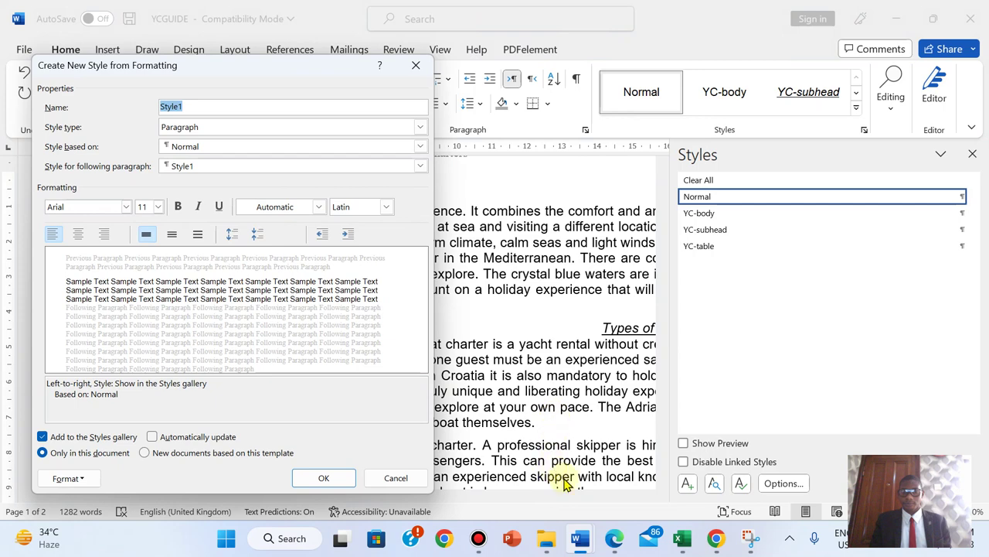
- Name the new style 'YC-title', copied from the exam paper's style table
{"action": "left_click", "coordinate": [615, 538]}
{"action": "left_click_drag", "start_coordinate": [146, 344], "coordinate": [205, 347]}
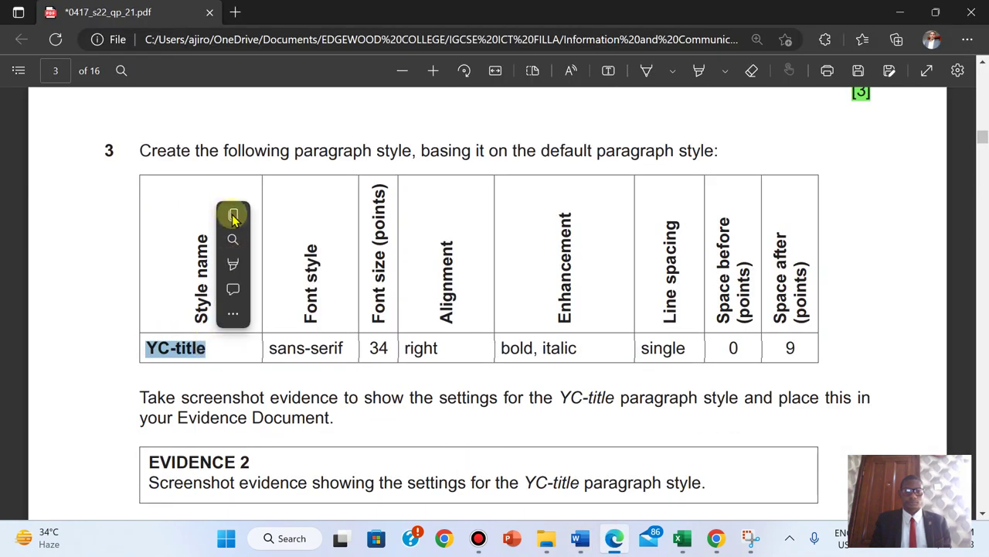
{"action": "left_click", "coordinate": [233, 215]}
{"action": "mouse_move", "coordinate": [581, 535]}
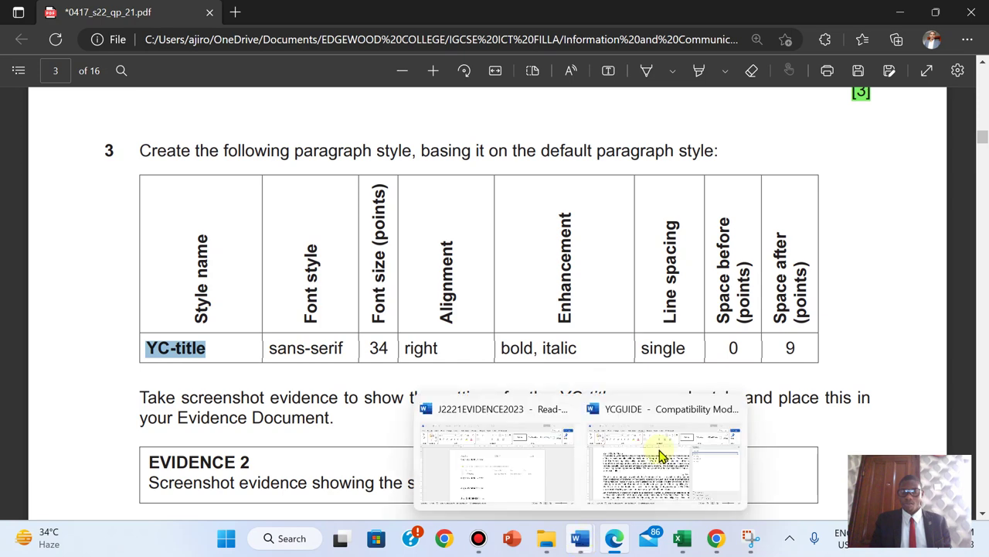
{"action": "left_click", "coordinate": [661, 456]}
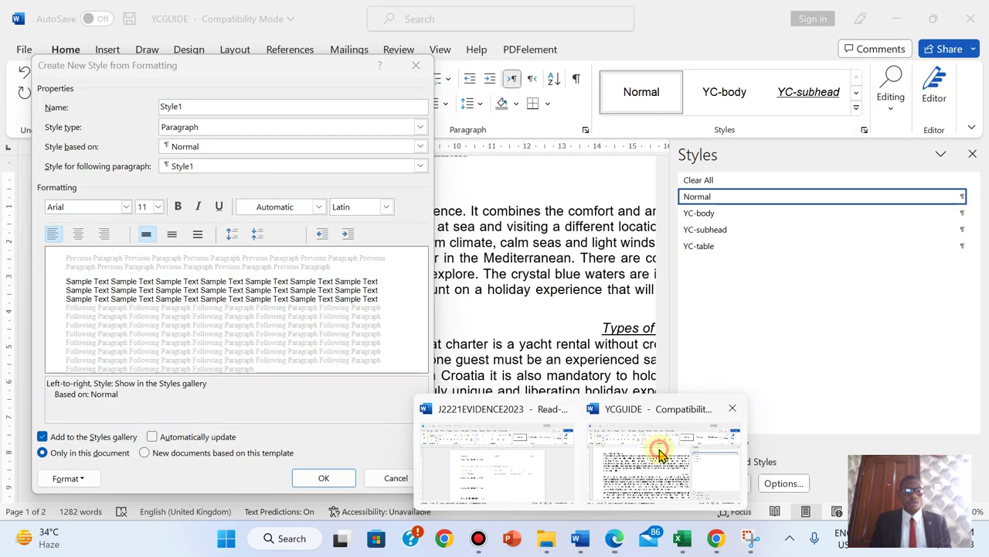
{"action": "right_click", "coordinate": [173, 105]}
{"action": "left_click", "coordinate": [216, 152]}
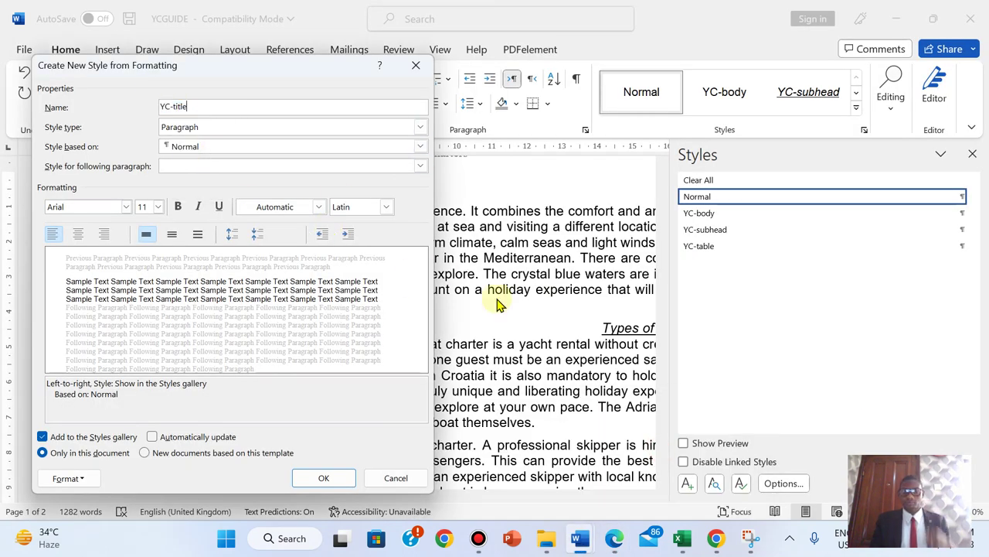
- Set the YC-title style's font size to 34 pt
{"action": "left_click", "coordinate": [616, 540]}
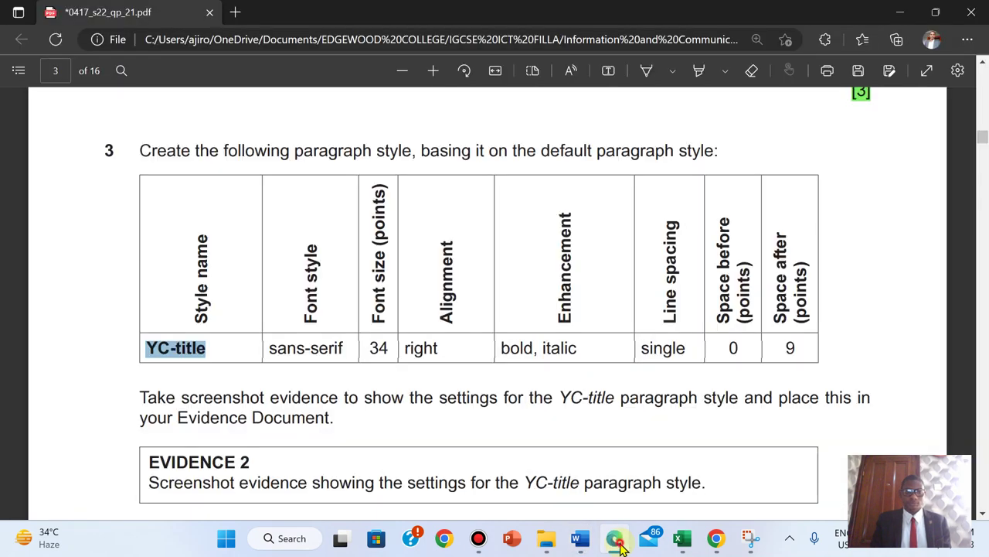
{"action": "left_click", "coordinate": [616, 541]}
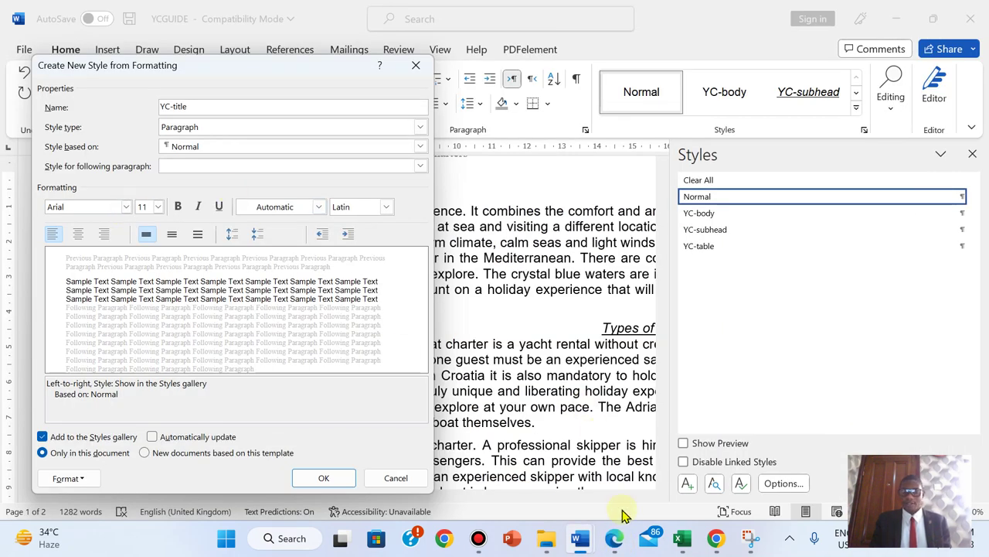
{"action": "left_click", "coordinate": [616, 541]}
{"action": "left_click", "coordinate": [616, 544]}
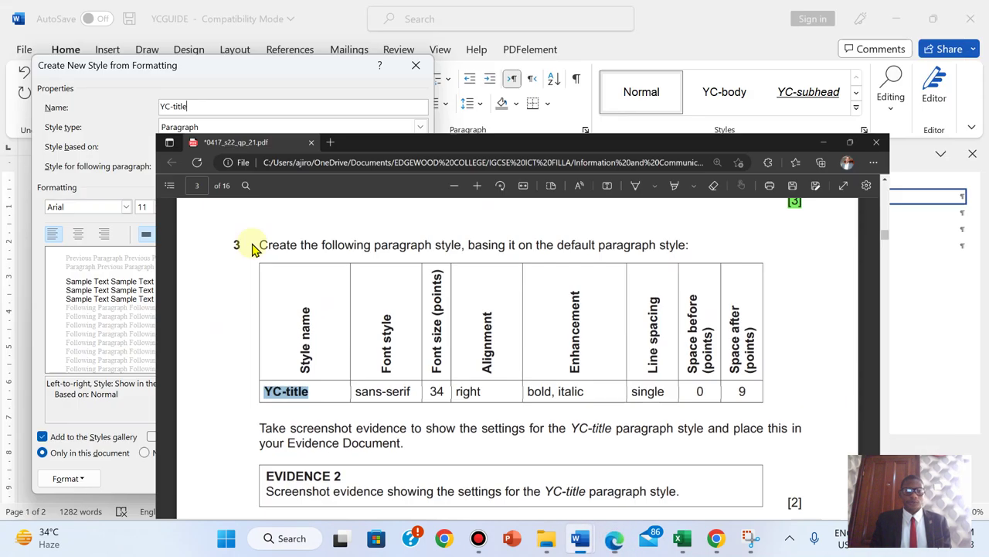
{"action": "left_click", "coordinate": [158, 207]}
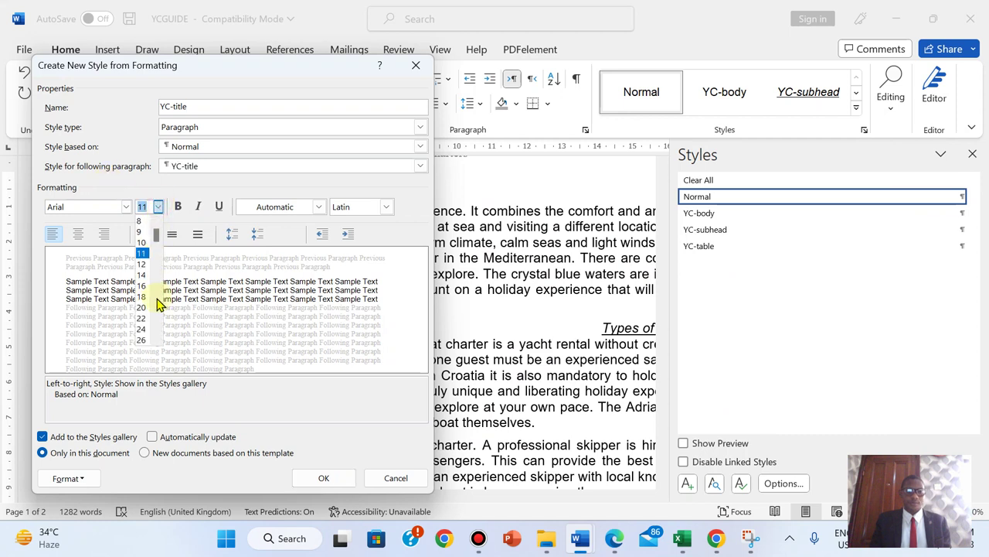
{"action": "left_click_drag", "start_coordinate": [157, 234], "coordinate": [158, 305]}
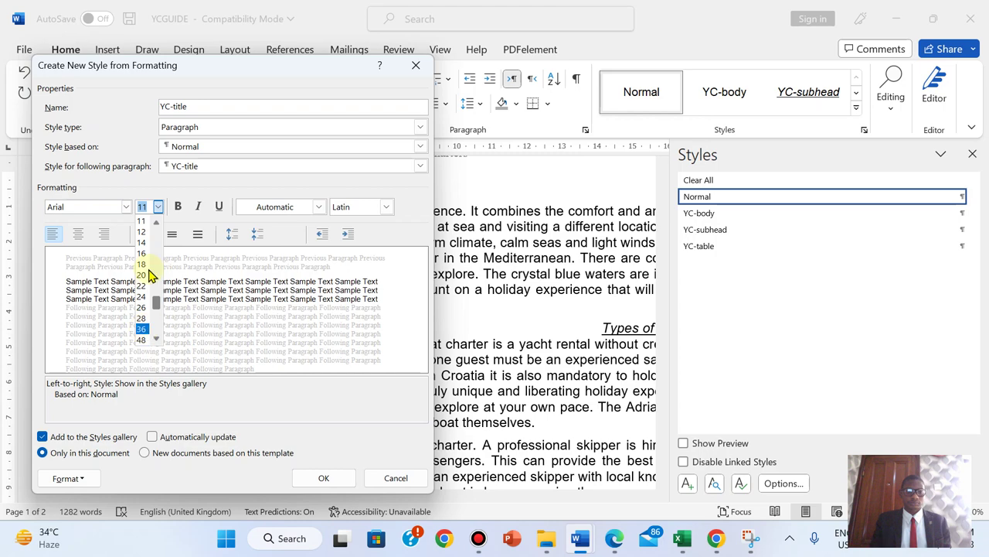
{"action": "type", "text": "34"}
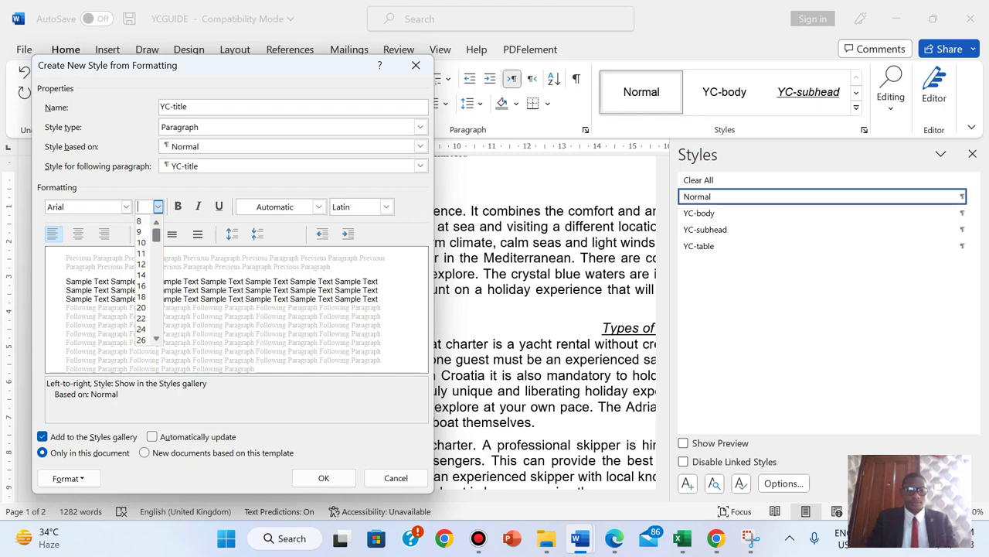
{"action": "key", "text": "Return"}
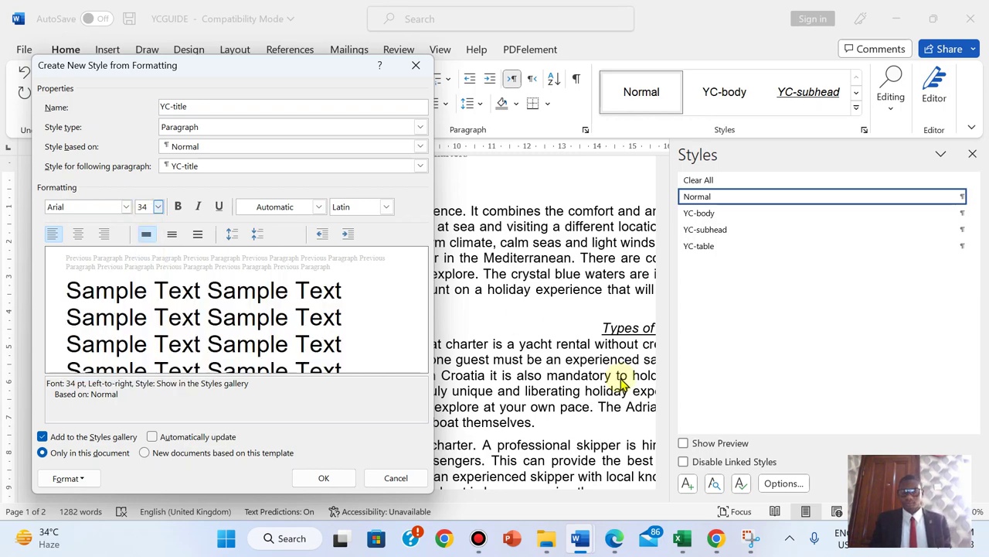
- Make the YC-title style right-aligned, bold and italic
{"action": "left_click", "coordinate": [614, 539]}
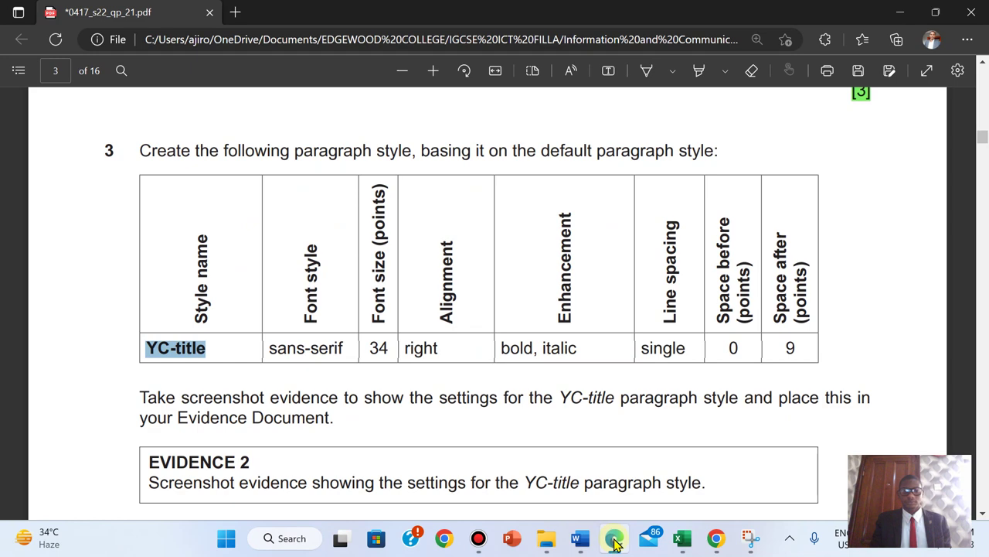
{"action": "left_click", "coordinate": [615, 541]}
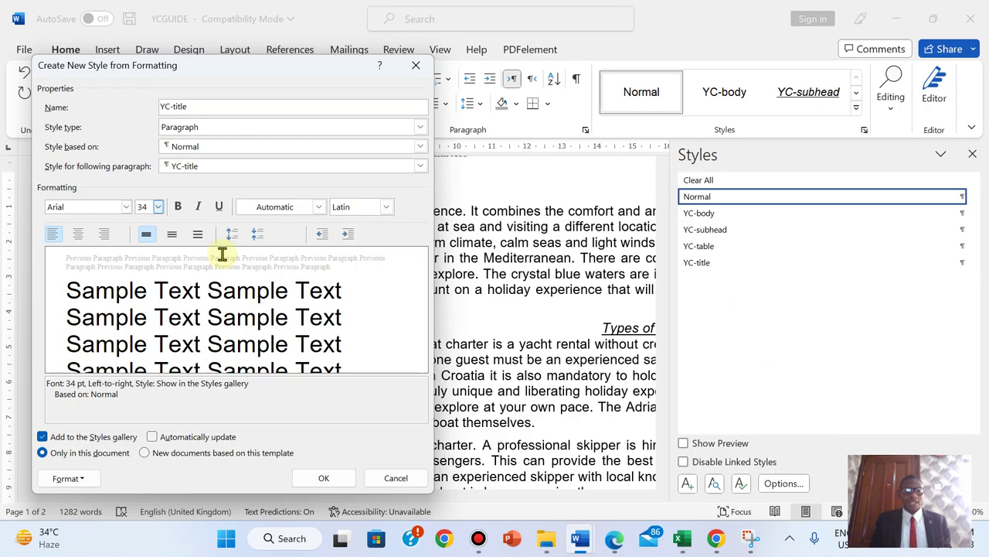
{"action": "left_click", "coordinate": [106, 235]}
{"action": "left_click", "coordinate": [613, 539]}
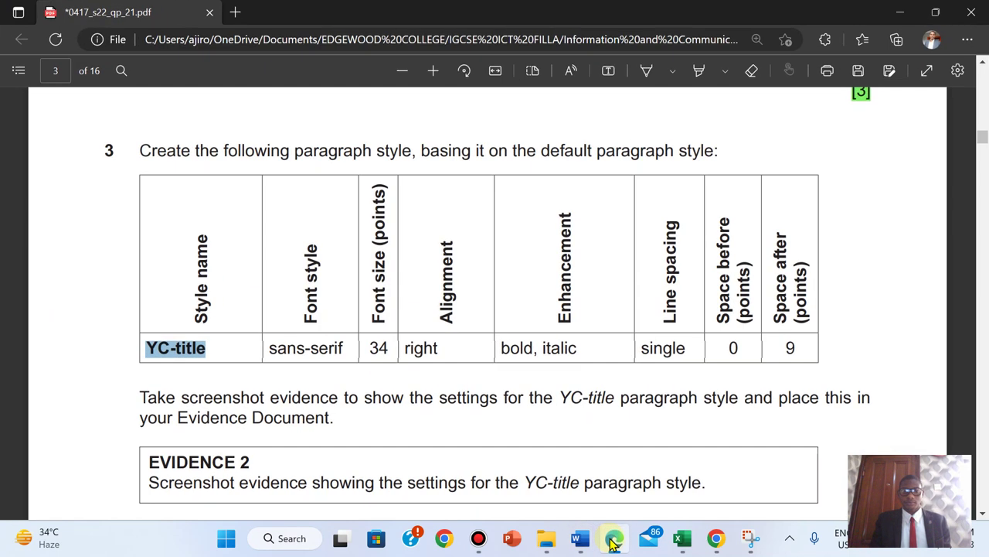
{"action": "left_click", "coordinate": [613, 539]}
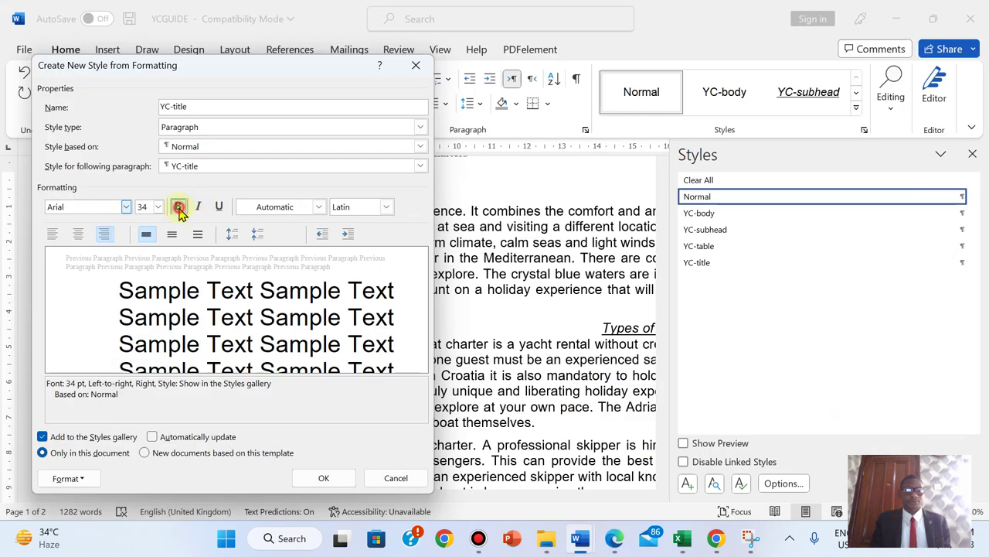
{"action": "left_click", "coordinate": [179, 207]}
{"action": "left_click", "coordinate": [199, 207]}
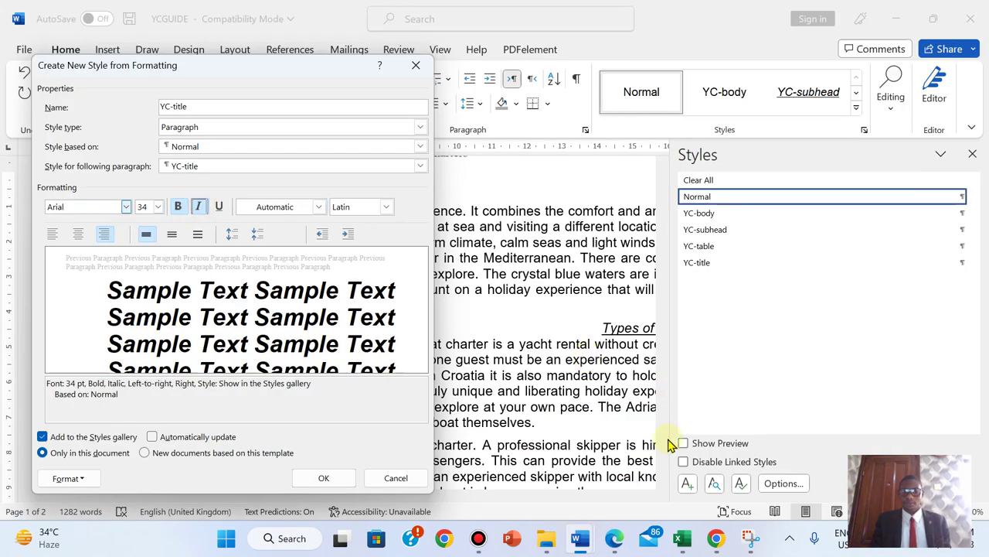
{"action": "left_click", "coordinate": [611, 541]}
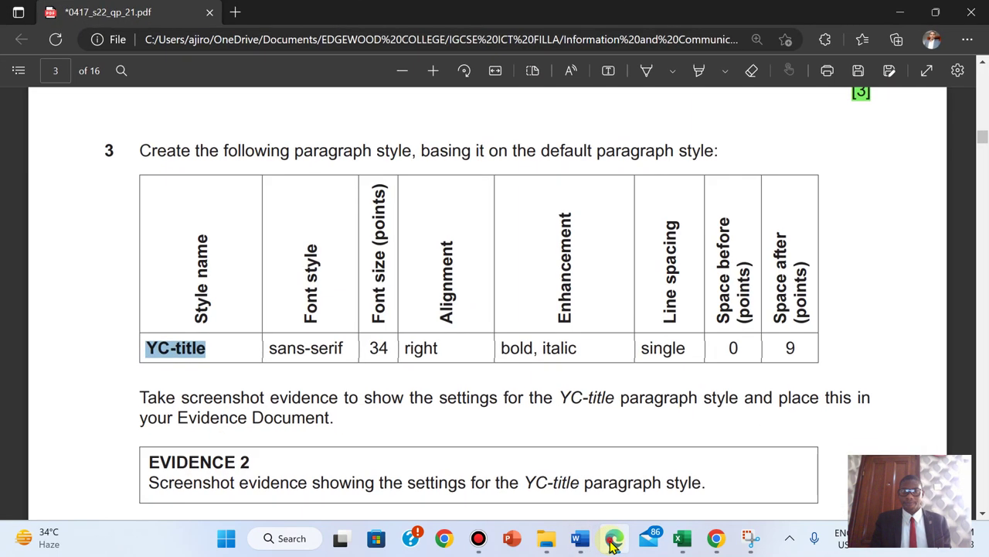
{"action": "left_click", "coordinate": [612, 543]}
{"action": "left_click", "coordinate": [70, 478]}
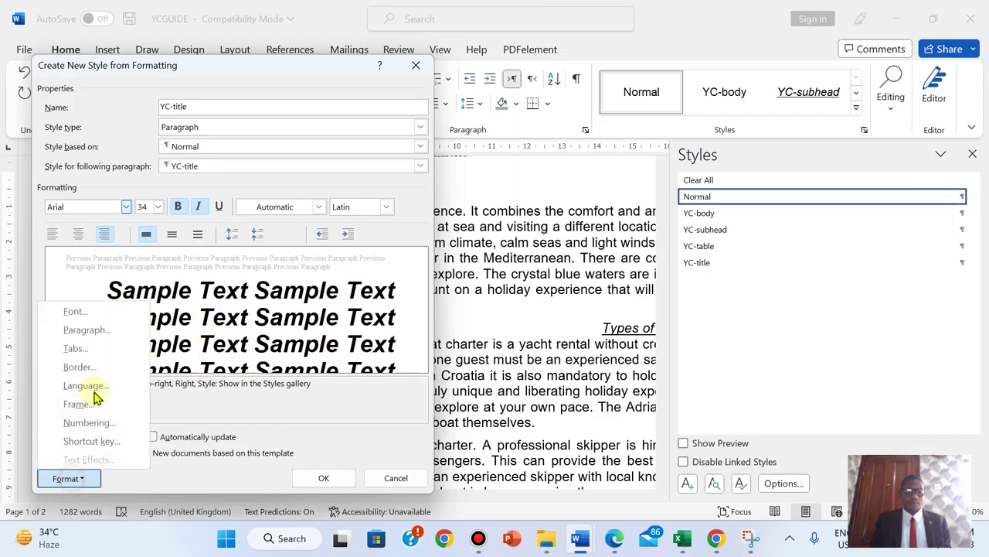
- Set the style's Special indent to (none), keeping alignment Right
{"action": "left_click", "coordinate": [88, 330]}
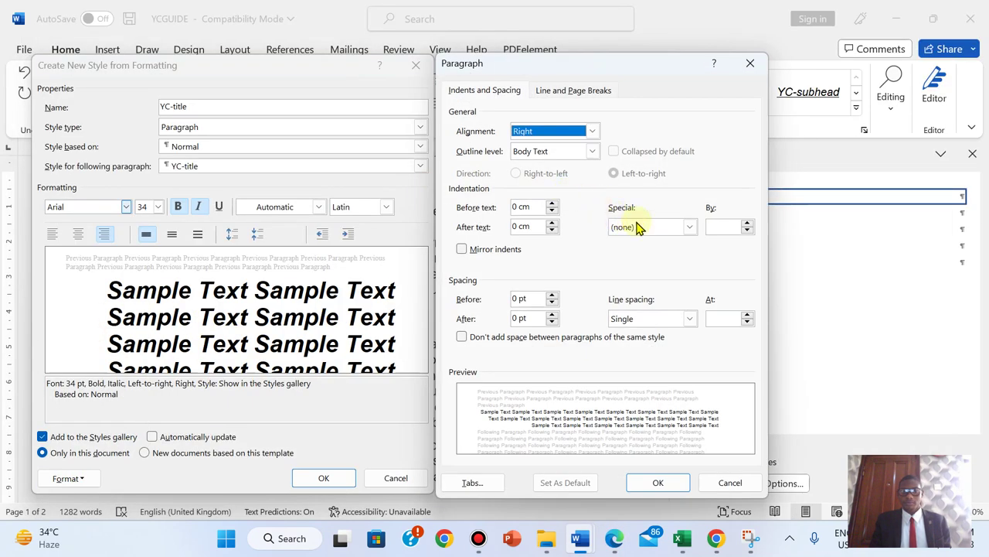
{"action": "left_click", "coordinate": [694, 228]}
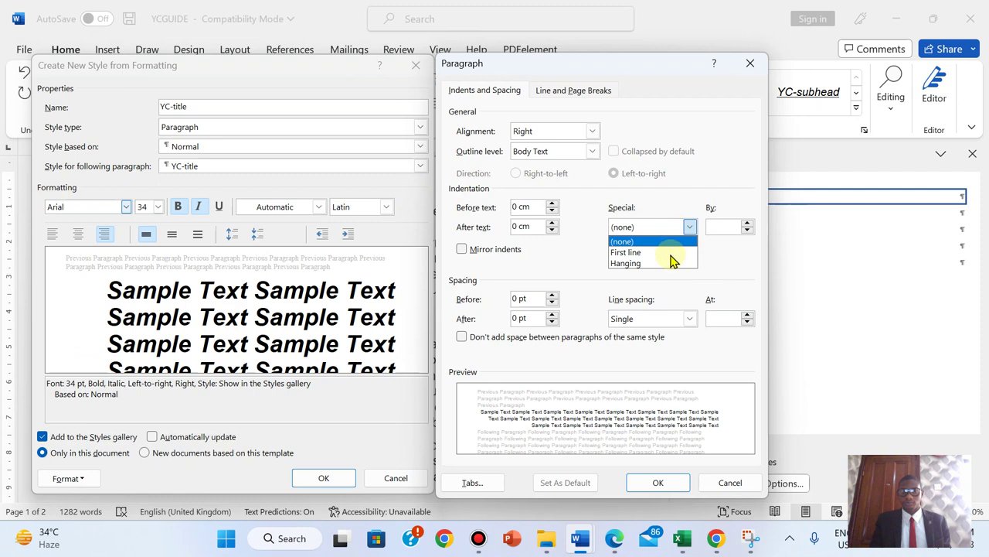
{"action": "left_click", "coordinate": [669, 253]}
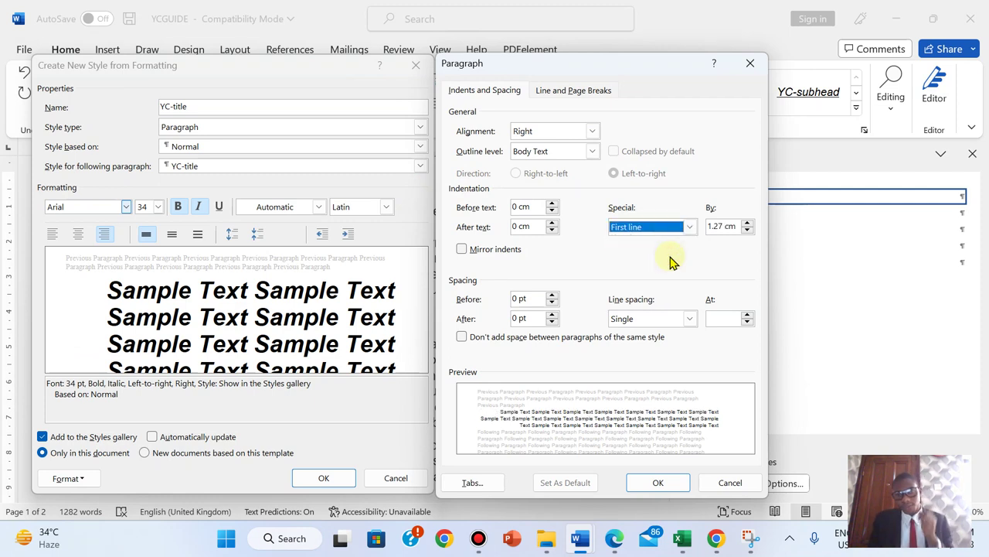
{"action": "left_click", "coordinate": [689, 227]}
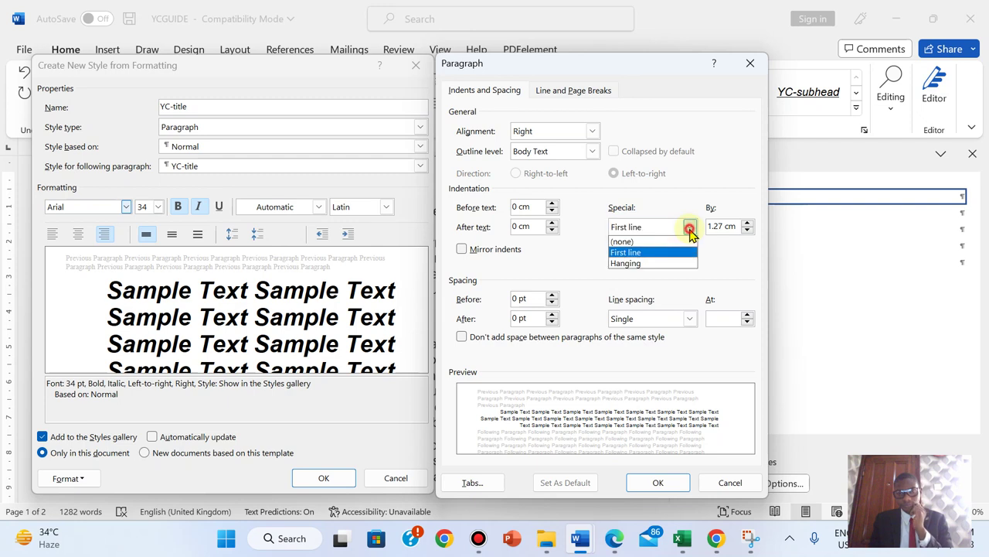
{"action": "left_click", "coordinate": [648, 263]}
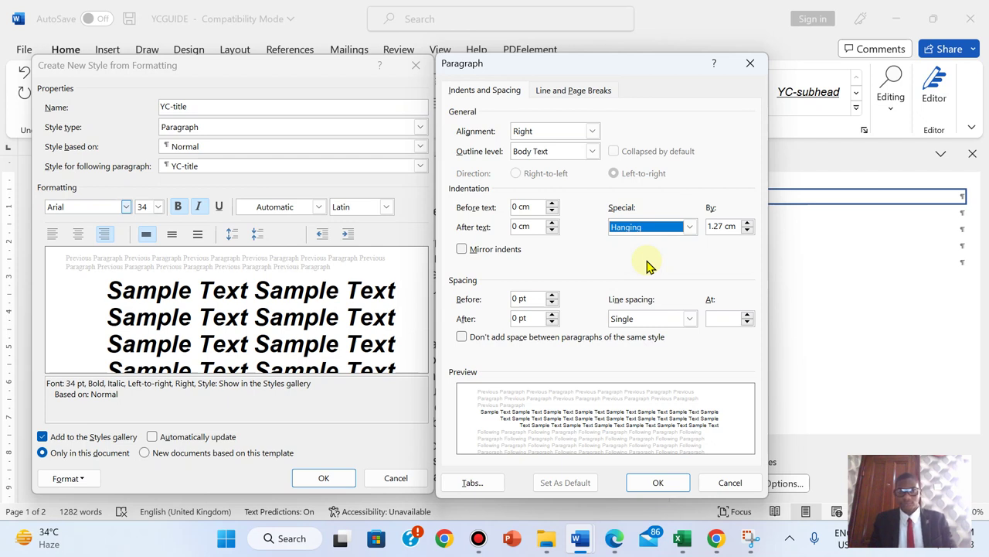
{"action": "left_click", "coordinate": [593, 132]}
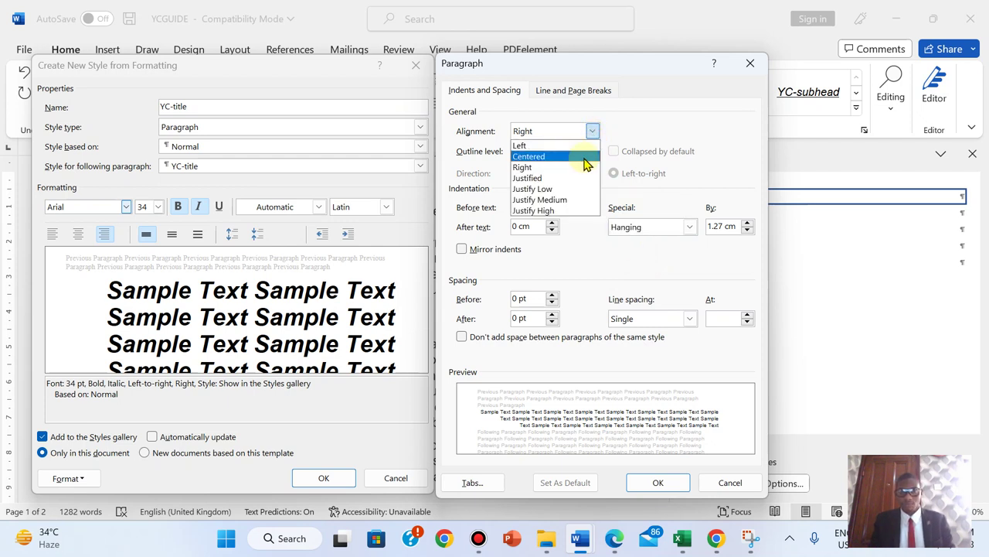
{"action": "left_click", "coordinate": [592, 132]}
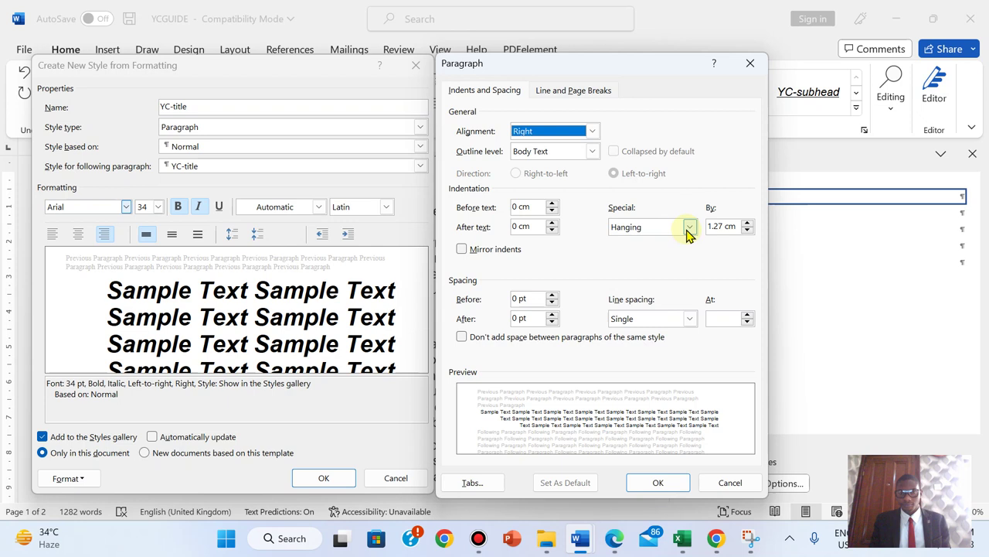
{"action": "left_click", "coordinate": [689, 228]}
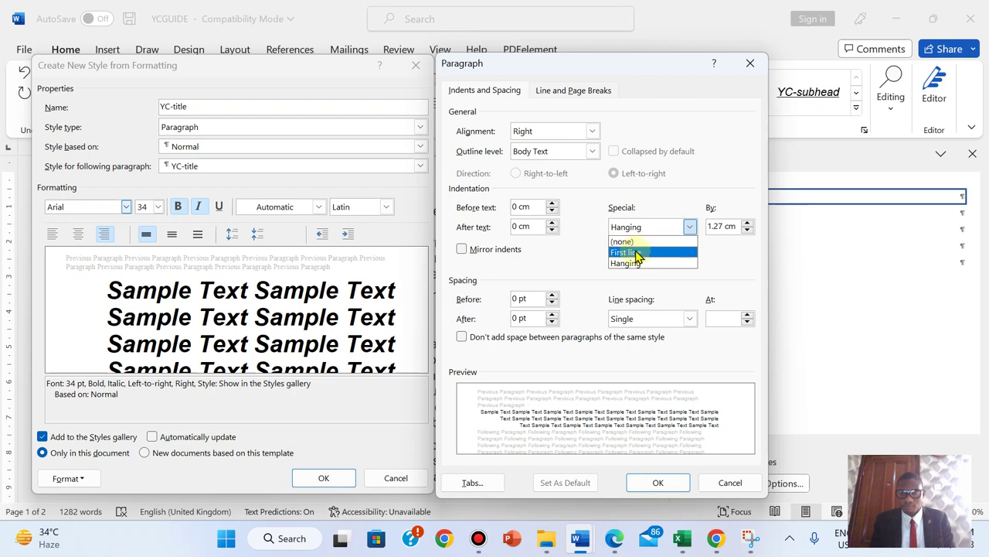
{"action": "left_click", "coordinate": [630, 242]}
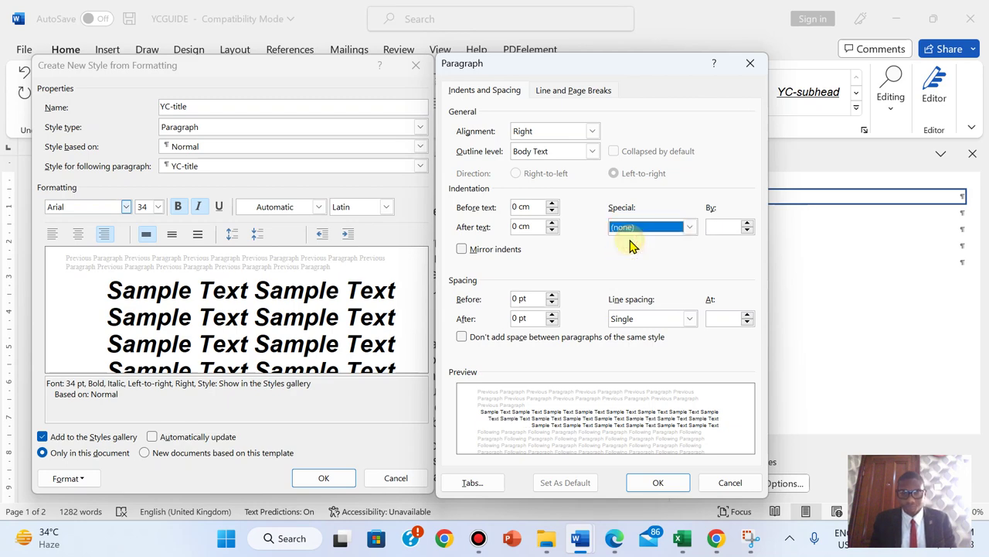
- Set spacing after to 9 pt, confirm the paragraph settings, and recheck the exam question
{"action": "left_click", "coordinate": [615, 539]}
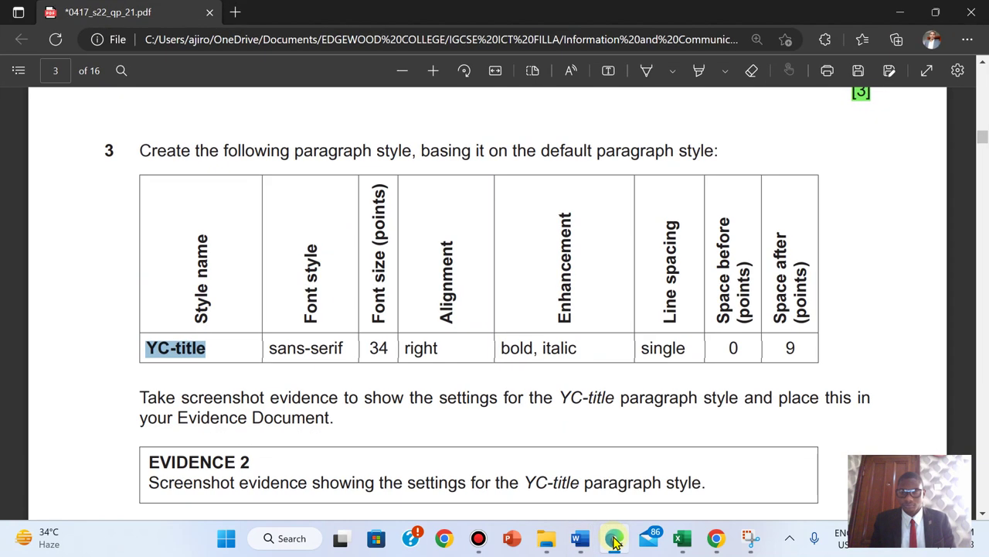
{"action": "left_click", "coordinate": [614, 541]}
{"action": "left_click", "coordinate": [528, 311]}
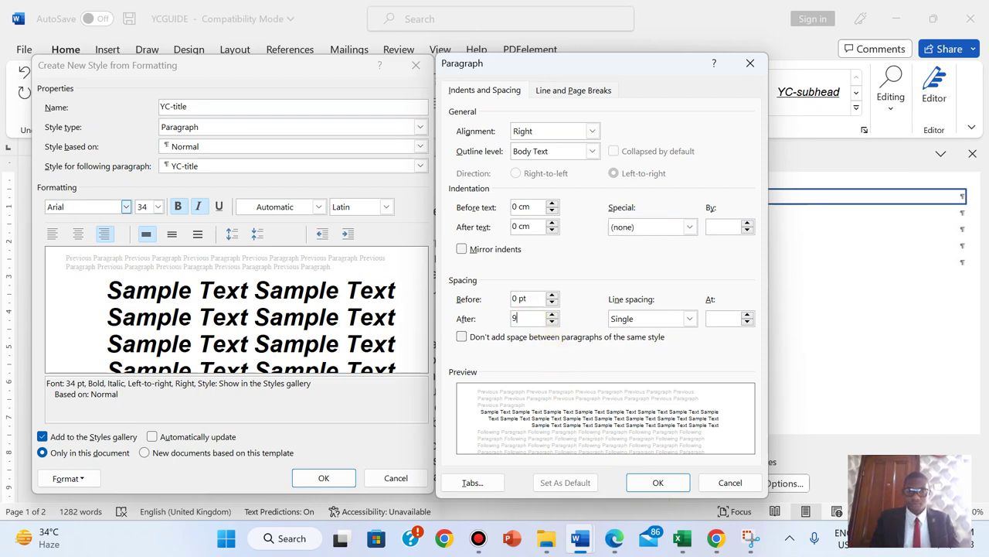
{"action": "left_click", "coordinate": [663, 485]}
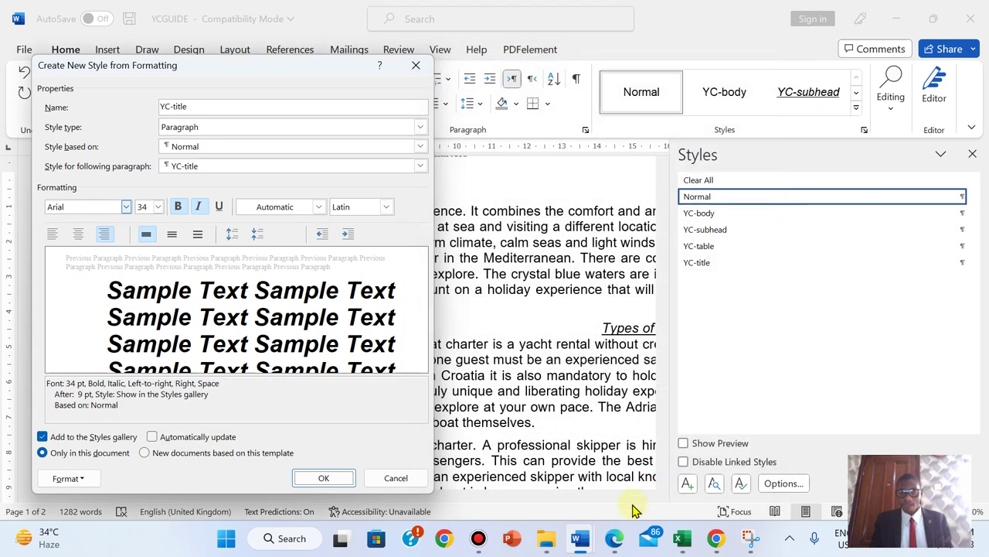
{"action": "left_click", "coordinate": [614, 538]}
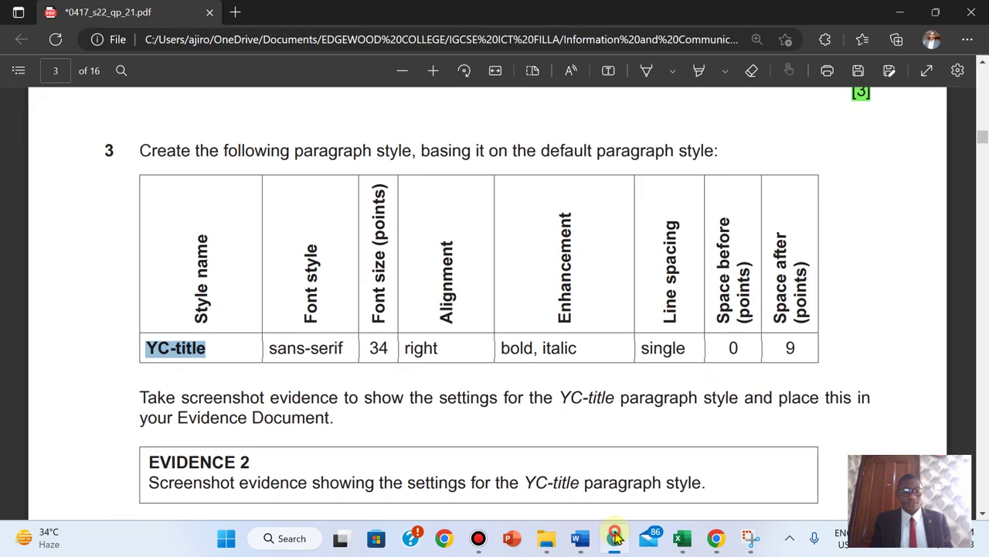
{"action": "left_click", "coordinate": [615, 539]}
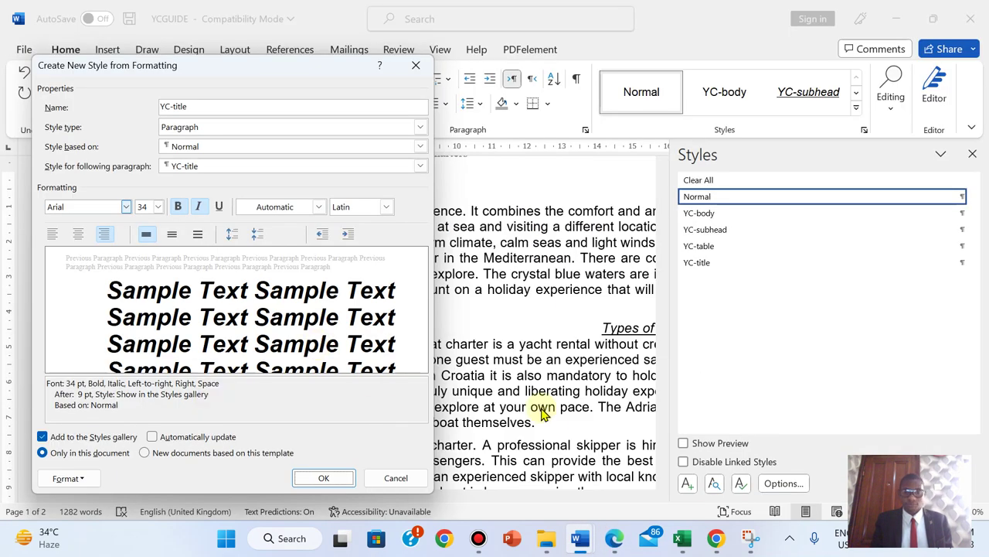
{"action": "left_click", "coordinate": [614, 545]}
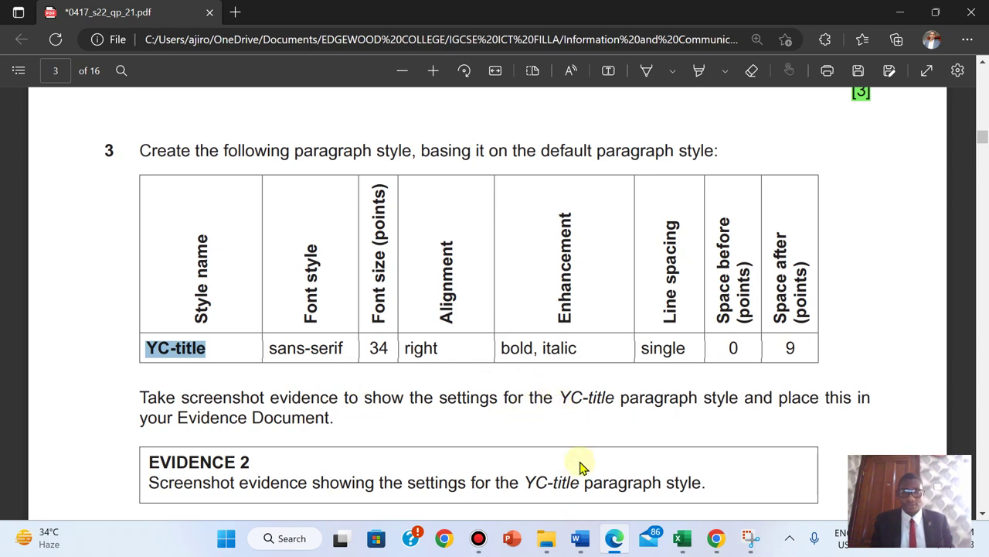
- Bring YCGUIDE's Create New Style dialog for YC-title back to the front and launch Snipping Tool
{"action": "mouse_move", "coordinate": [581, 540]}
{"action": "left_click", "coordinate": [634, 477]}
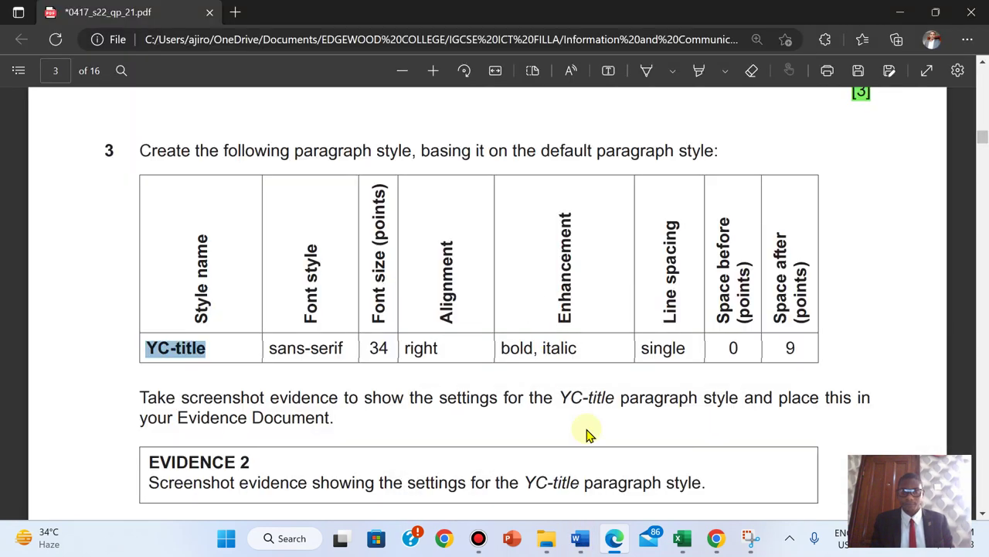
{"action": "mouse_move", "coordinate": [581, 541]}
{"action": "mouse_move", "coordinate": [635, 483]}
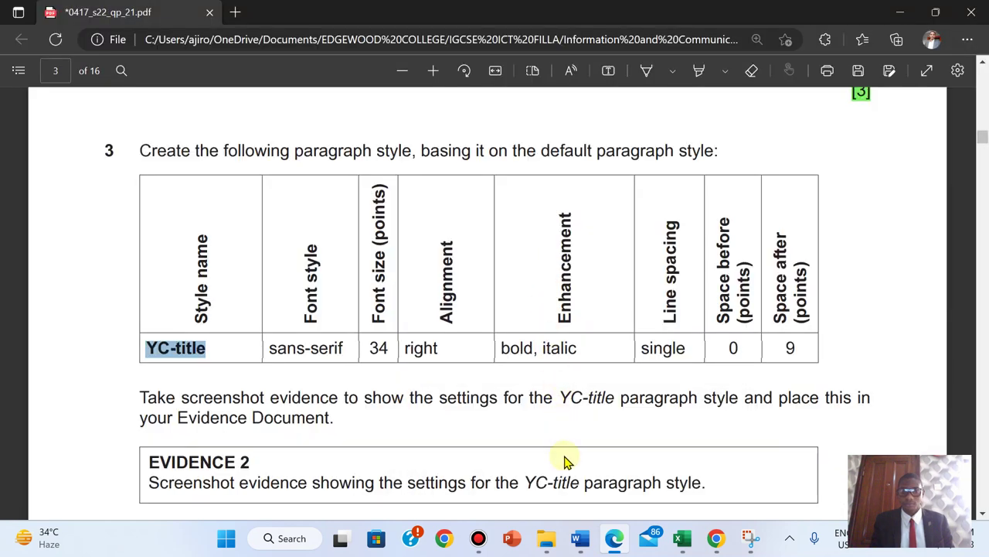
{"action": "mouse_move", "coordinate": [650, 431]}
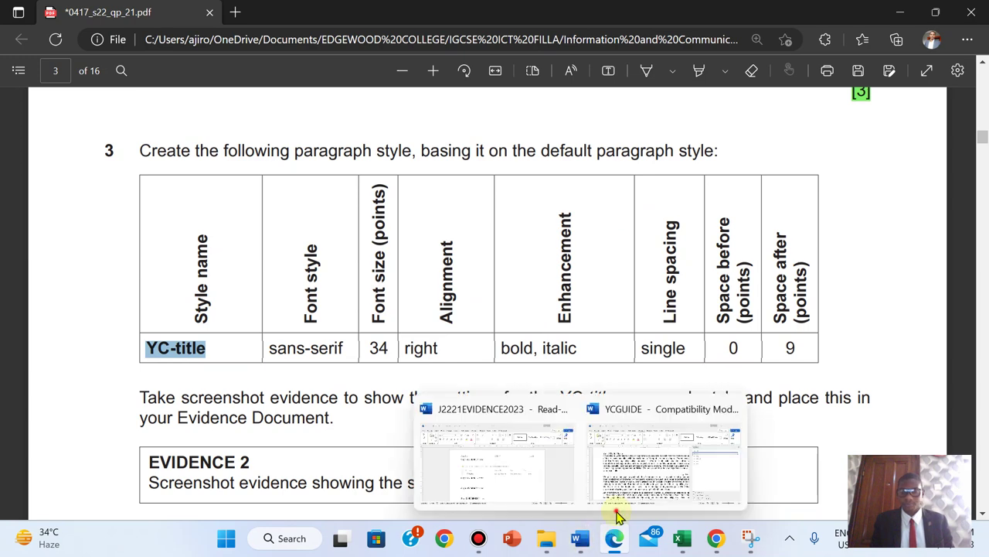
{"action": "left_click", "coordinate": [658, 459]}
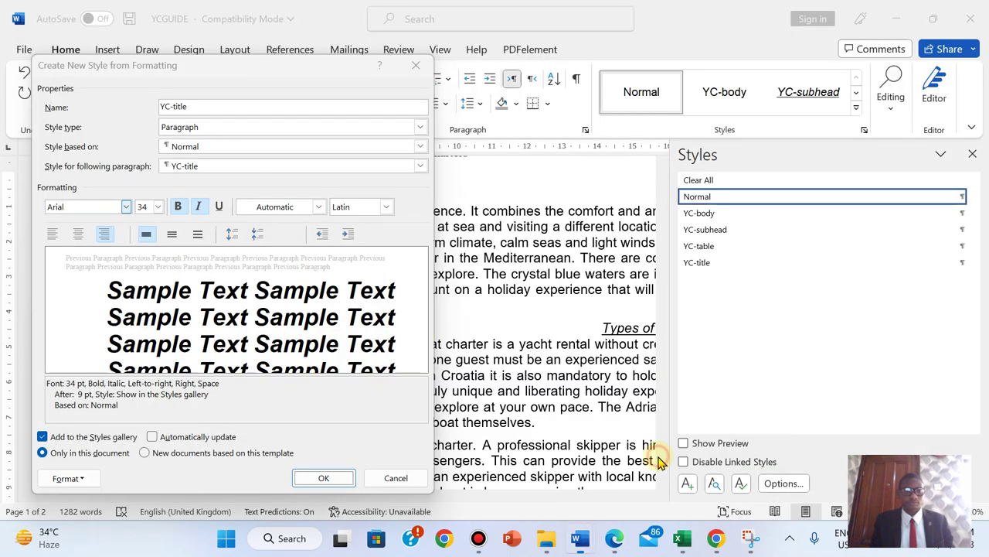
{"action": "left_click", "coordinate": [752, 541]}
- Snip a screenshot of the YC-title style settings dialog
{"action": "left_click", "coordinate": [340, 170]}
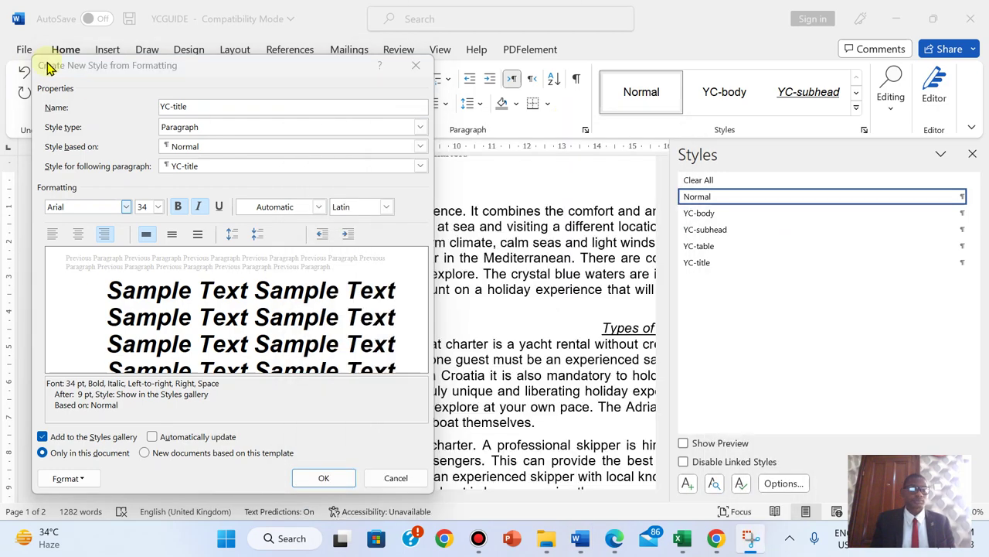
{"action": "left_click_drag", "start_coordinate": [31, 55], "coordinate": [433, 493]}
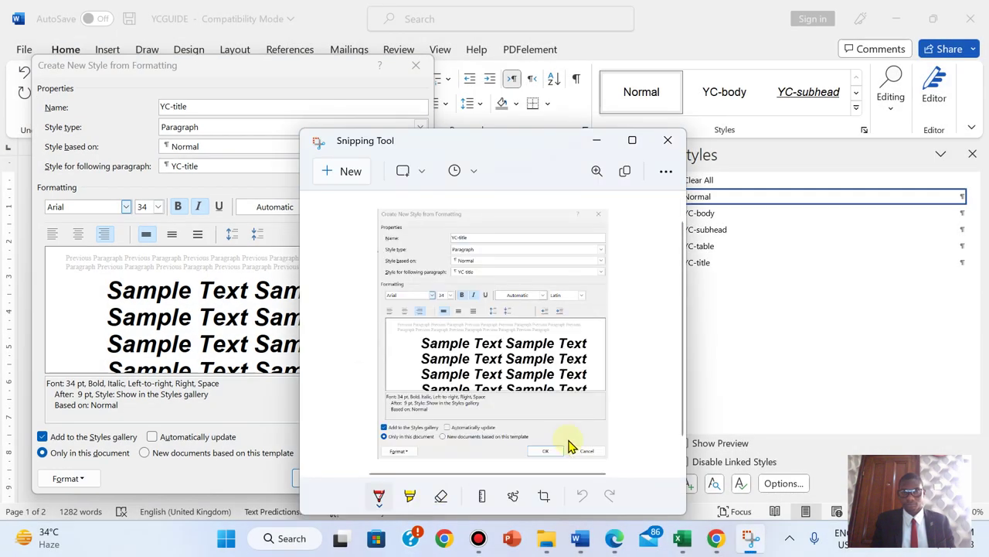
{"action": "left_click", "coordinate": [614, 539]}
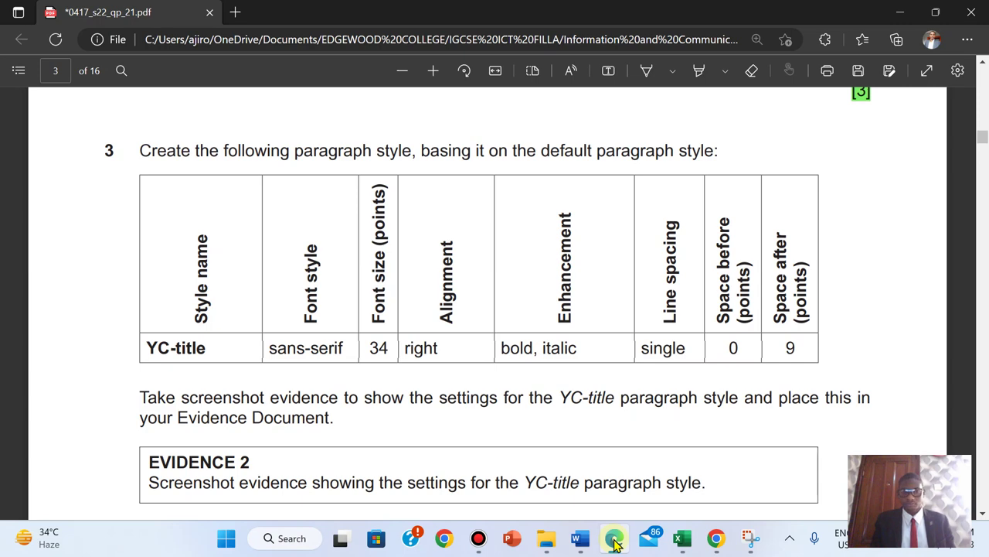
- Save the YC-title style with OK, then switch to the J2221EVIDENCE2023 document
{"action": "mouse_move", "coordinate": [580, 539]}
{"action": "left_click", "coordinate": [495, 477]}
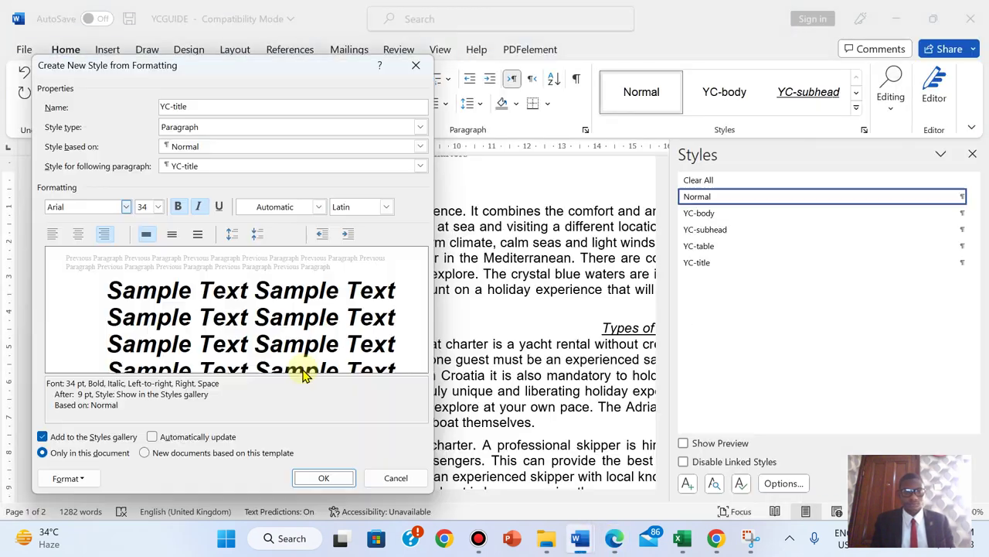
{"action": "left_click", "coordinate": [329, 477]}
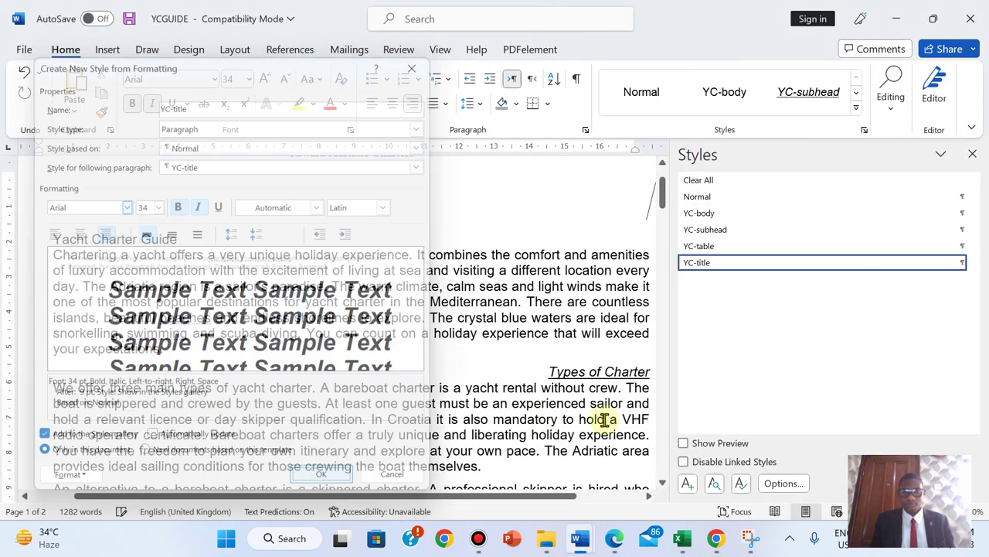
{"action": "mouse_move", "coordinate": [618, 539]}
{"action": "mouse_move", "coordinate": [581, 539]}
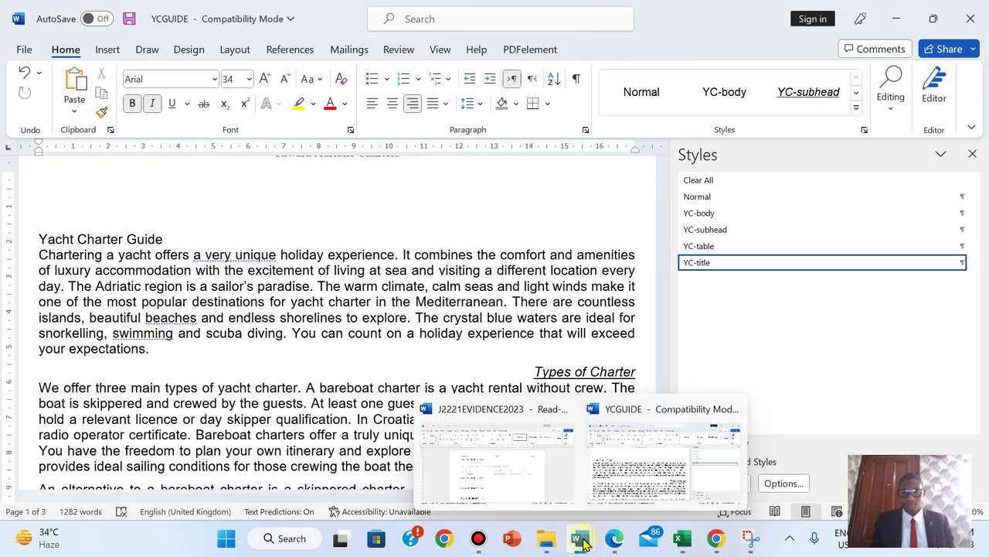
{"action": "left_click", "coordinate": [476, 464]}
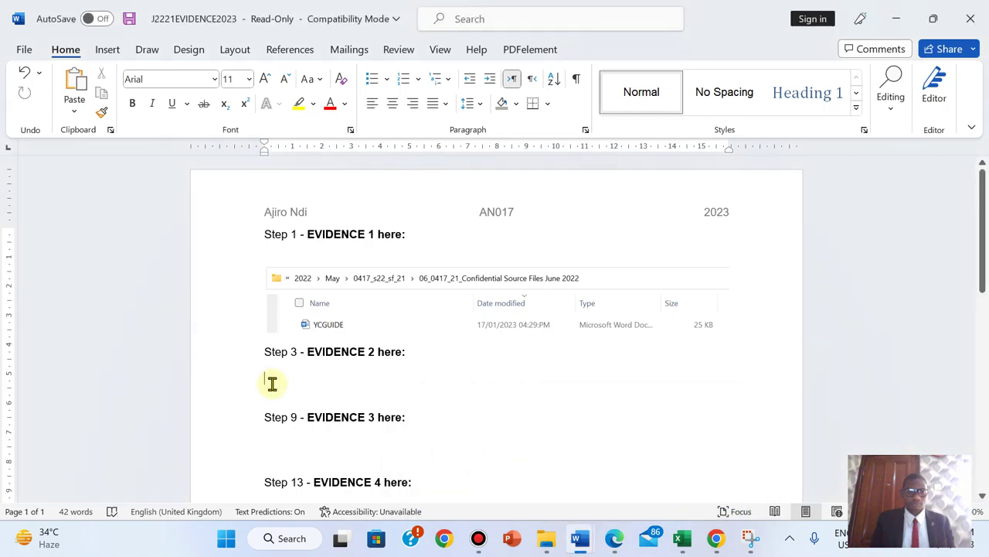
- Shrink the pasted style-settings screenshot under Step 3 - EVIDENCE 2, then return to the exam PDF
{"action": "scroll", "coordinate": [272, 383], "scroll_direction": "down", "scroll_amount": 4}
{"action": "left_click", "coordinate": [595, 376]}
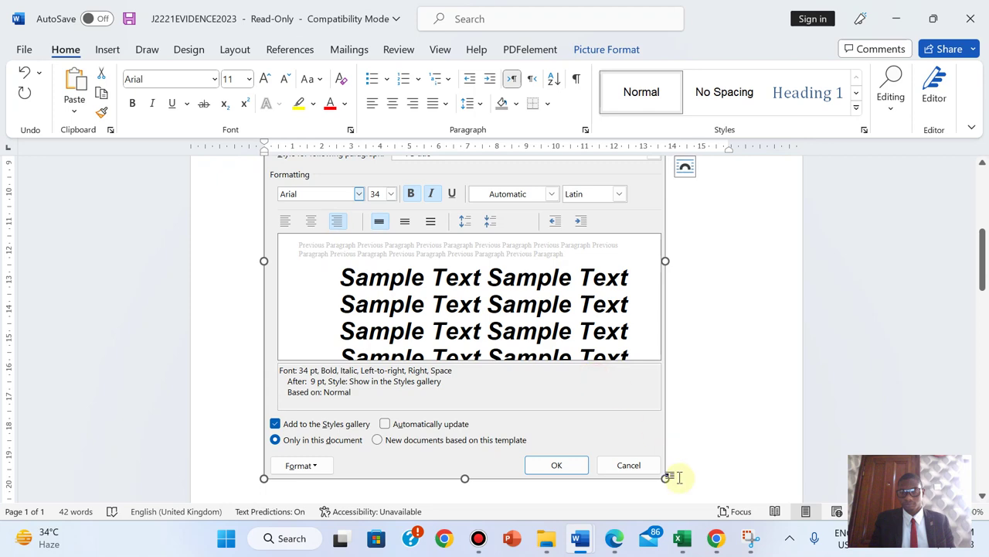
{"action": "left_click_drag", "start_coordinate": [657, 468], "coordinate": [559, 336]}
{"action": "mouse_move", "coordinate": [984, 263]}
{"action": "left_mouse_down"}
{"action": "mouse_move", "coordinate": [984, 234]}
{"action": "mouse_move", "coordinate": [985, 267]}
{"action": "mouse_move", "coordinate": [984, 241]}
{"action": "mouse_move", "coordinate": [985, 252]}
{"action": "left_mouse_up"}
{"action": "left_click_drag", "start_coordinate": [554, 486], "coordinate": [536, 467]}
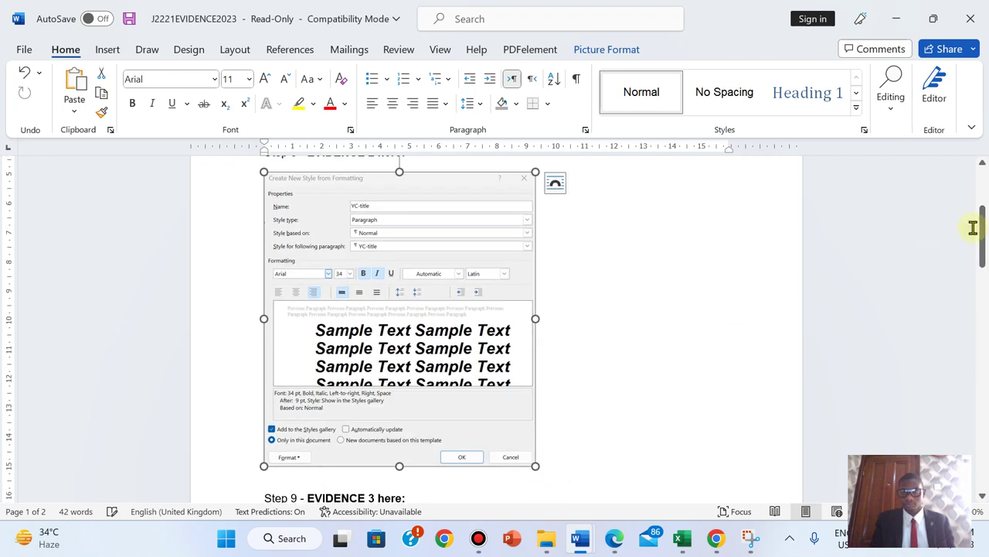
{"action": "left_click_drag", "start_coordinate": [980, 227], "coordinate": [981, 291]}
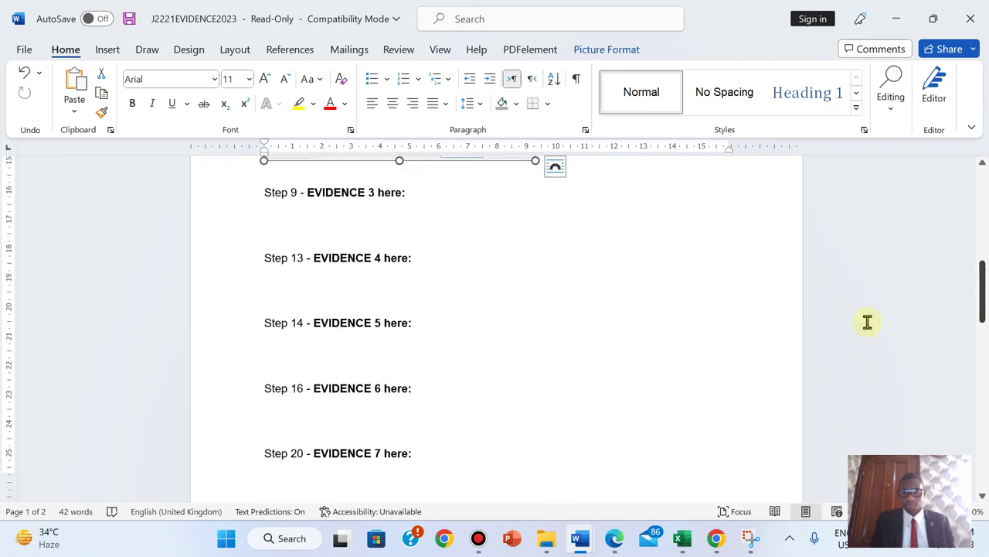
{"action": "left_click", "coordinate": [615, 538]}
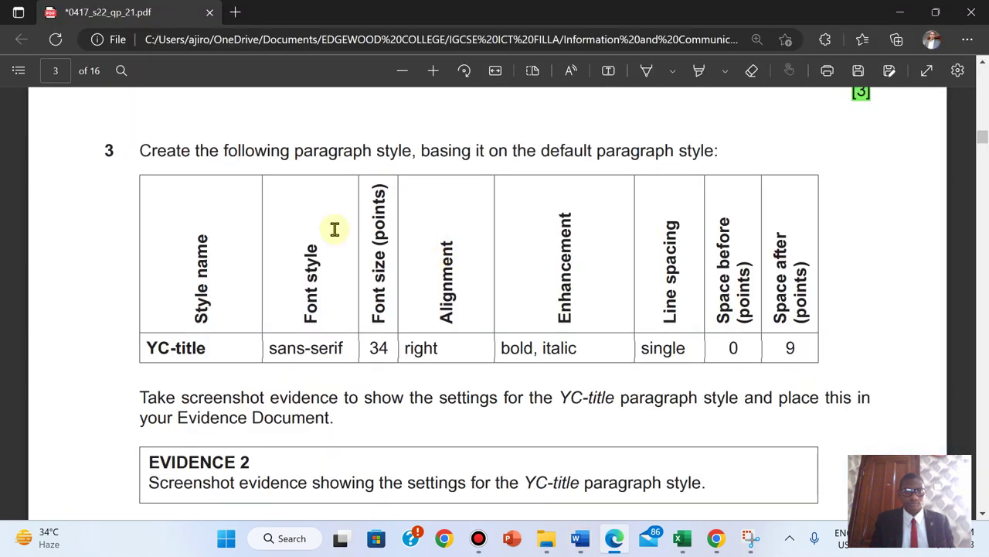
- Highlight question 3's instructions, style table and evidence text in green, then return to YCGUIDE
{"action": "left_click_drag", "start_coordinate": [139, 147], "coordinate": [200, 230]}
{"action": "left_click", "coordinate": [200, 229]}
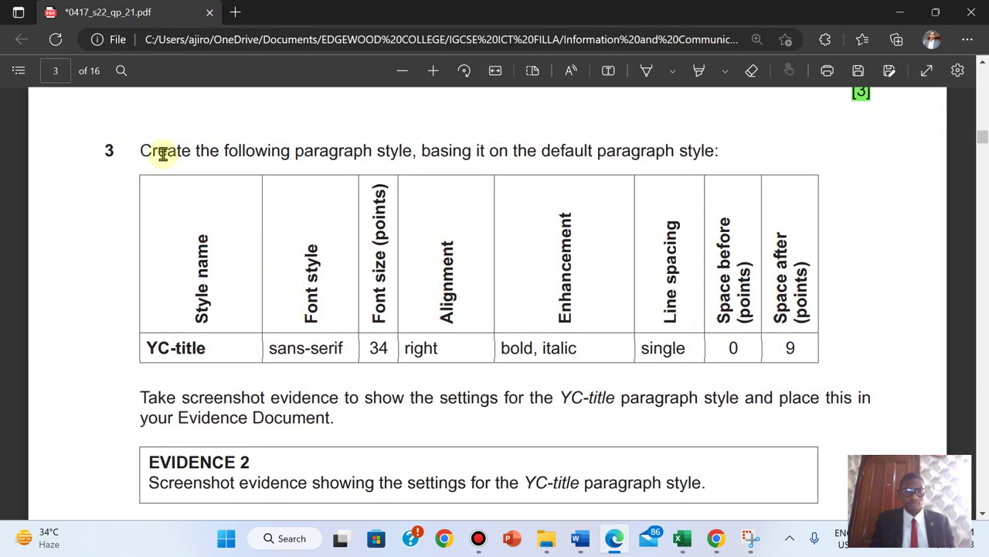
{"action": "left_click_drag", "start_coordinate": [140, 150], "coordinate": [745, 487]}
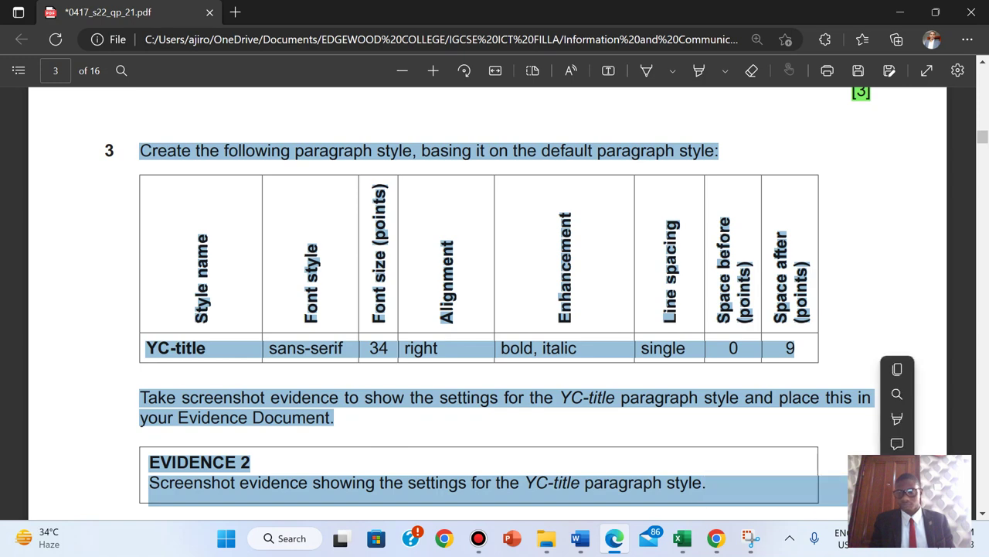
{"action": "mouse_move", "coordinate": [904, 418]}
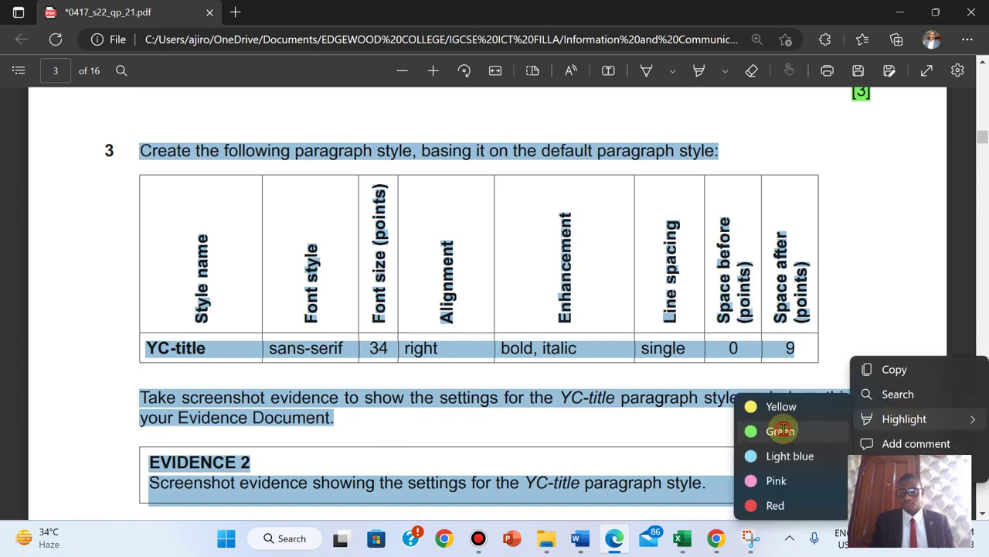
{"action": "left_click", "coordinate": [782, 431]}
{"action": "scroll", "coordinate": [782, 434], "scroll_direction": "down", "scroll_amount": 1}
{"action": "scroll", "coordinate": [782, 434], "scroll_direction": "down", "scroll_amount": 3}
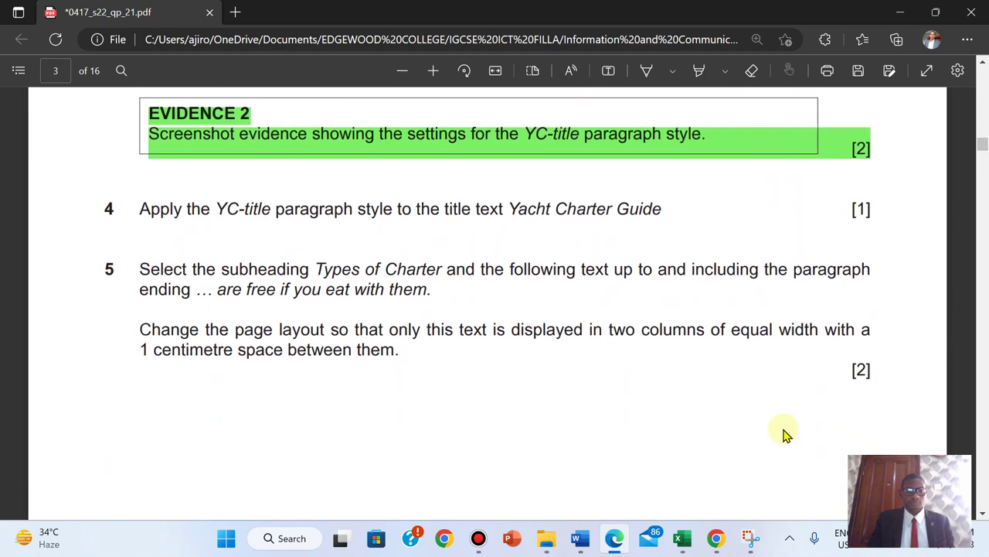
{"action": "scroll", "coordinate": [783, 434], "scroll_direction": "up", "scroll_amount": 1}
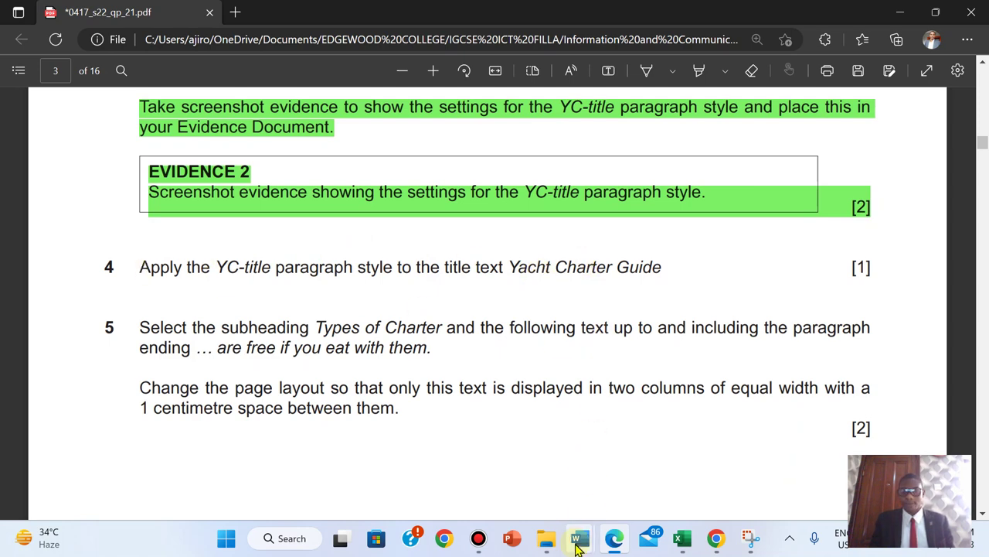
{"action": "left_click", "coordinate": [581, 538]}
{"action": "left_click", "coordinate": [657, 468]}
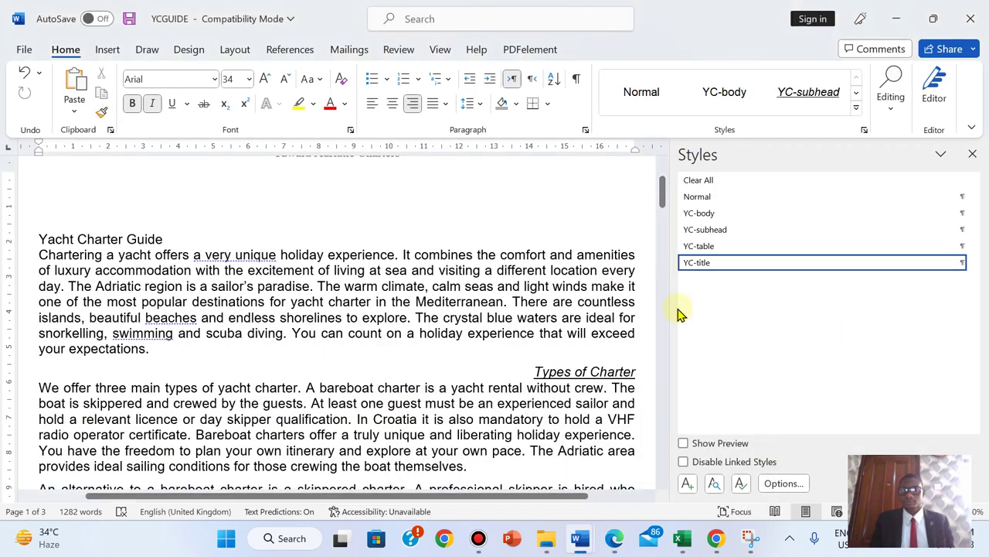
- Reset the empty top paragraph to Normal and apply YC-title to the Yacht Charter Guide title
{"action": "left_click_drag", "start_coordinate": [670, 318], "coordinate": [898, 311]}
{"action": "left_click", "coordinate": [872, 196]}
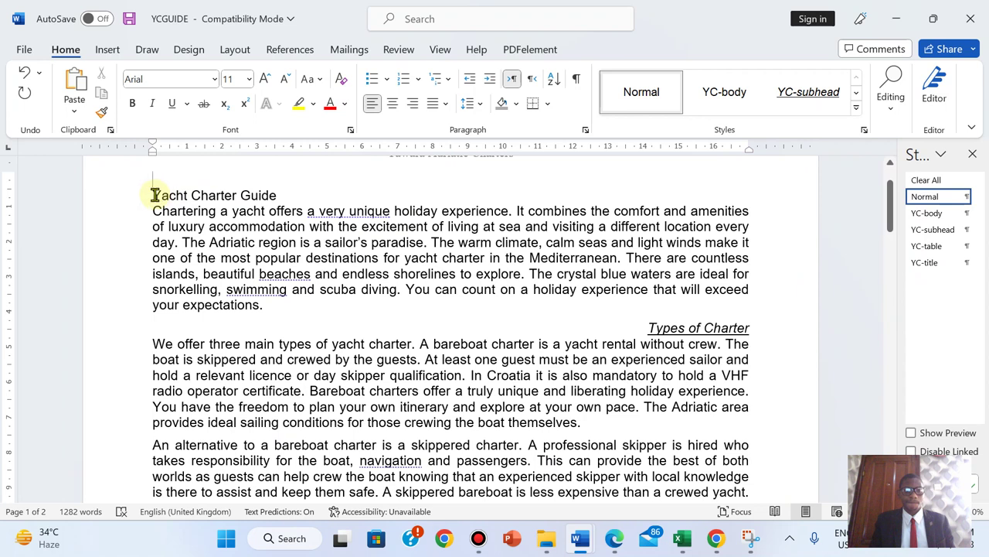
{"action": "left_click", "coordinate": [154, 195]}
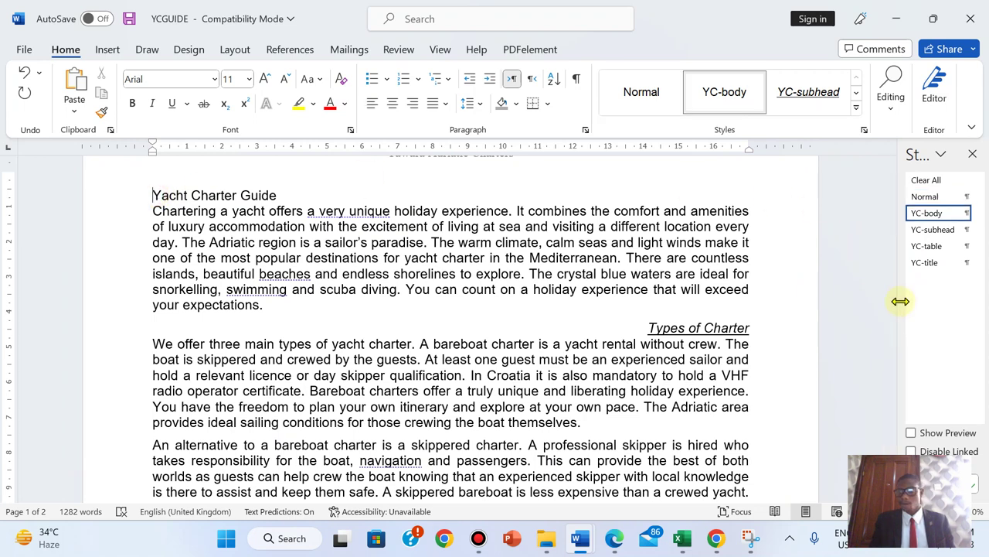
{"action": "left_click_drag", "start_coordinate": [896, 302], "coordinate": [874, 302]}
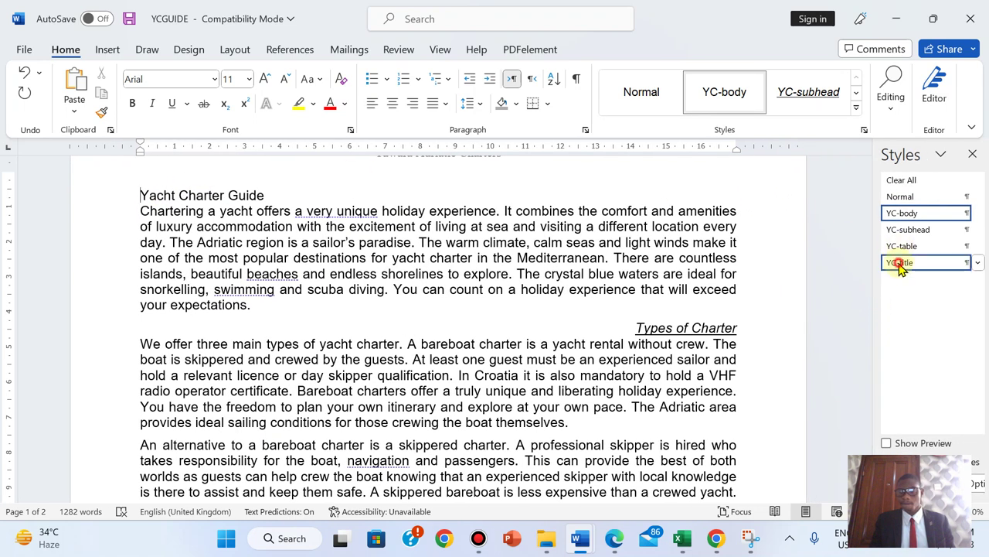
{"action": "left_click", "coordinate": [900, 263]}
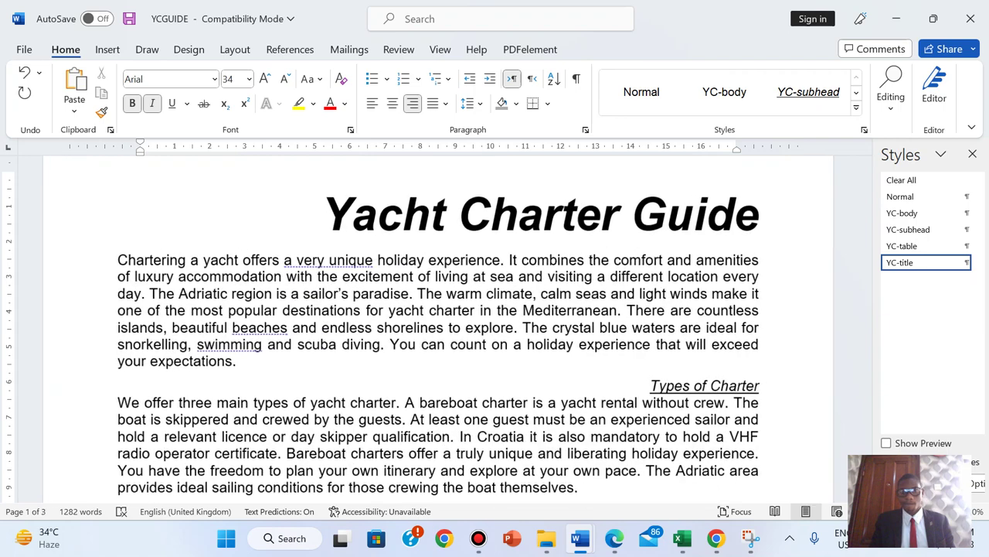
{"action": "left_click", "coordinate": [613, 539]}
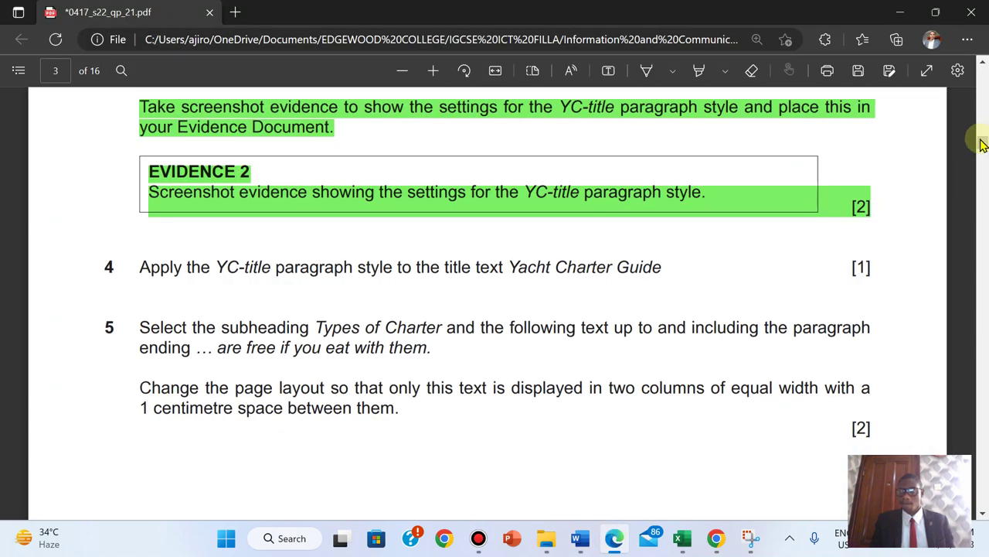
- In the exam PDF, highlight question 4's YC-title instruction line in green
{"action": "mouse_move", "coordinate": [980, 144]}
{"action": "left_mouse_down"}
{"action": "mouse_move", "coordinate": [977, 131]}
{"action": "mouse_move", "coordinate": [980, 144]}
{"action": "left_mouse_up"}
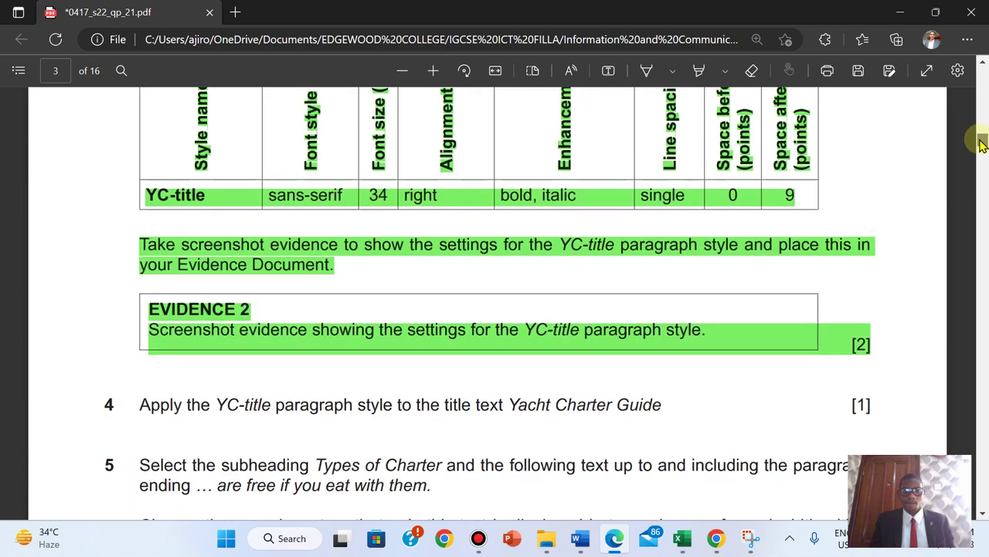
{"action": "scroll", "coordinate": [981, 144], "scroll_direction": "up", "scroll_amount": 1}
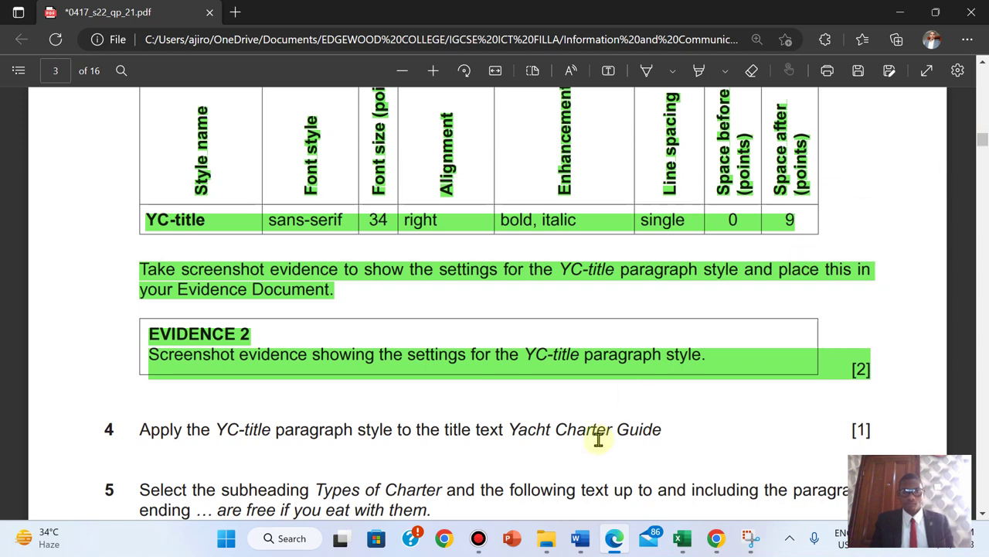
{"action": "mouse_move", "coordinate": [581, 538]}
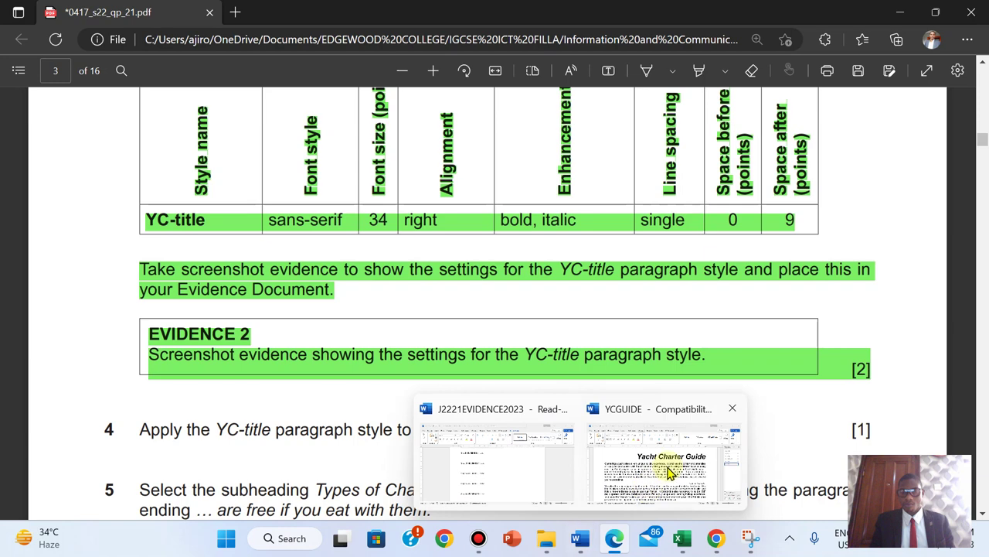
{"action": "mouse_move", "coordinate": [670, 471]}
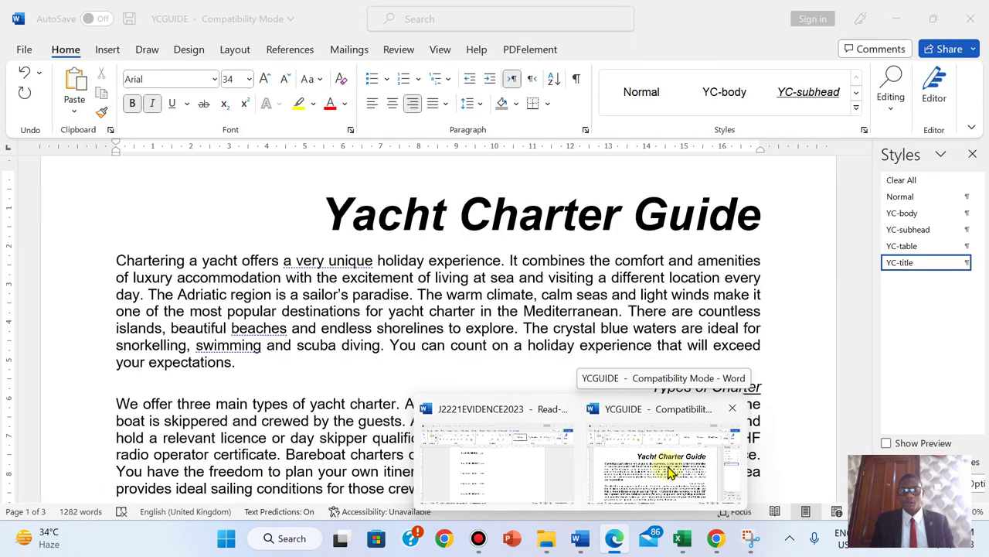
{"action": "mouse_move", "coordinate": [613, 546]}
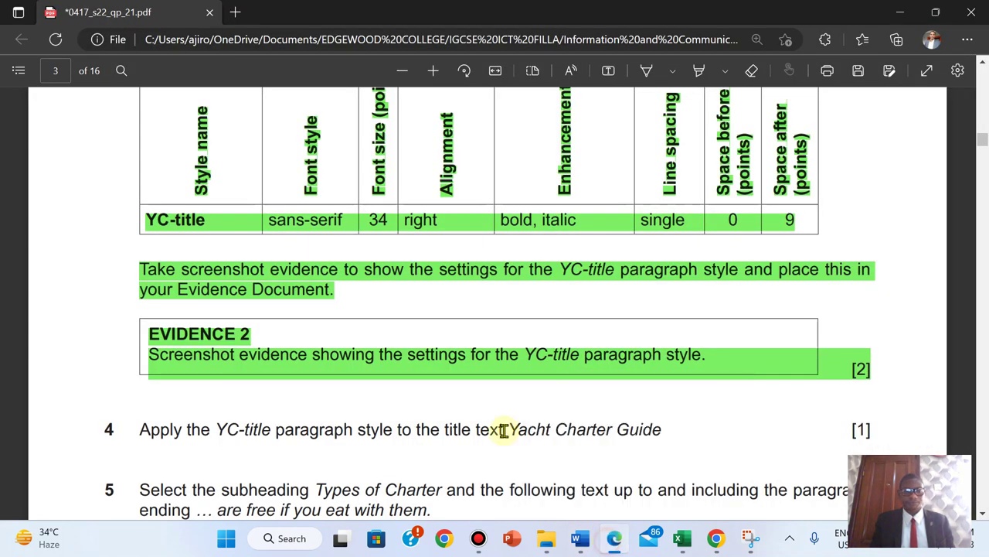
{"action": "key", "text": "alt+Tab"}
{"action": "left_click", "coordinate": [616, 541]}
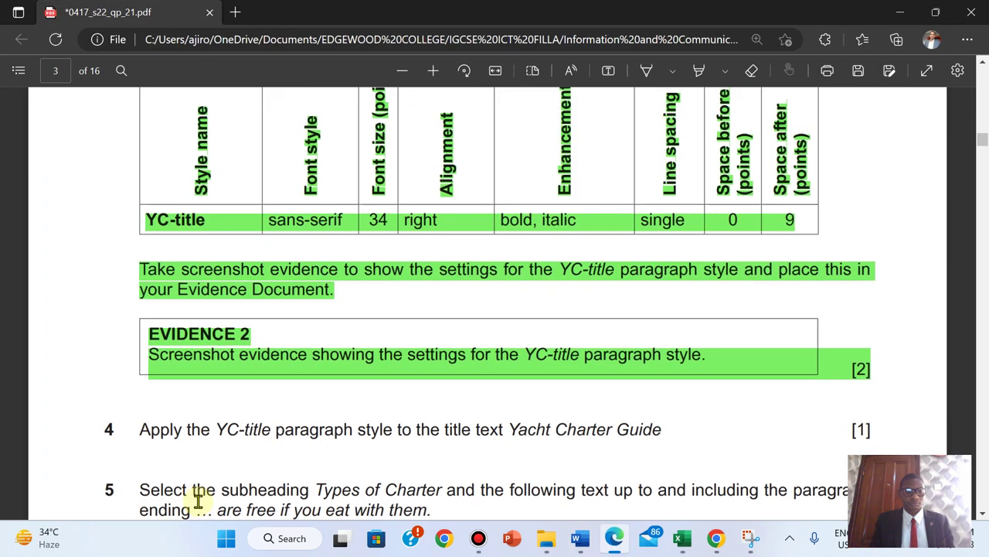
{"action": "left_click_drag", "start_coordinate": [141, 432], "coordinate": [862, 433]}
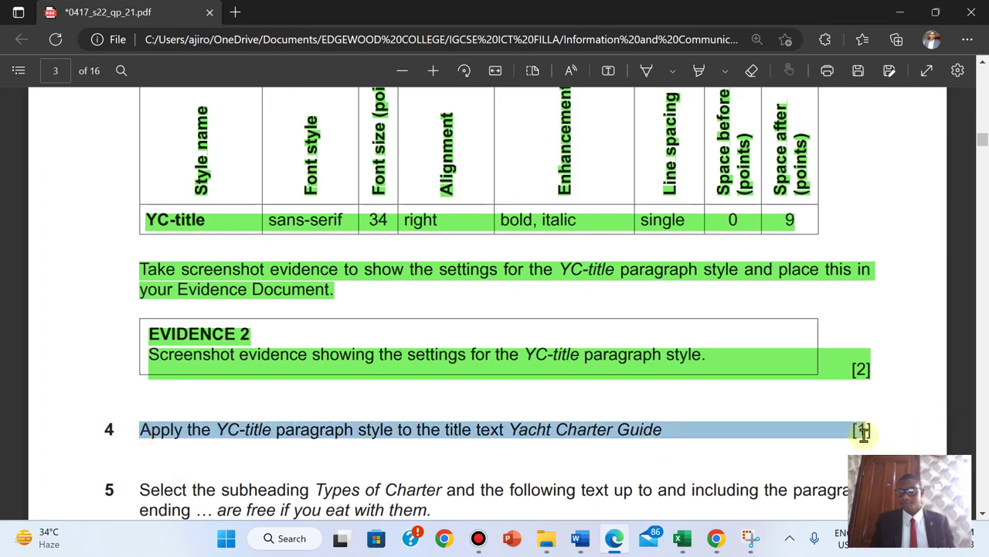
{"action": "mouse_move", "coordinate": [923, 336]}
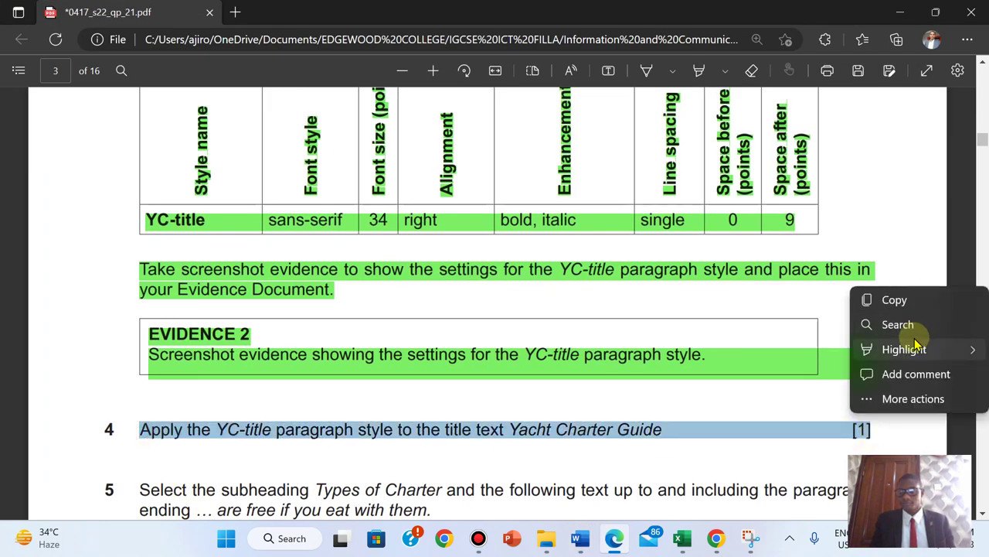
{"action": "left_click", "coordinate": [760, 379]}
{"action": "scroll", "coordinate": [760, 384], "scroll_direction": "down", "scroll_amount": 4}
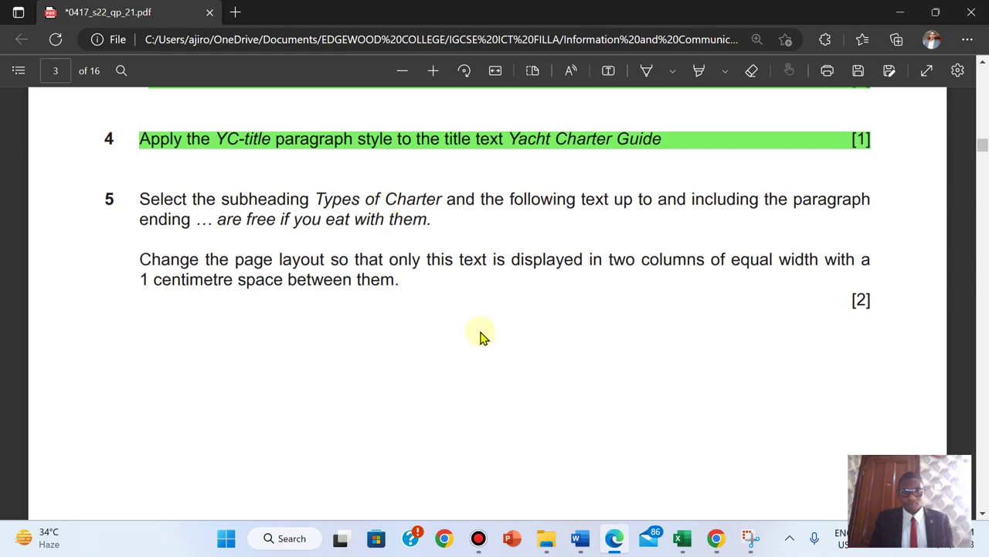
- Check the YC-title-styled heading in YCGUIDE, then go back to the exam PDF
{"action": "left_click", "coordinate": [653, 460]}
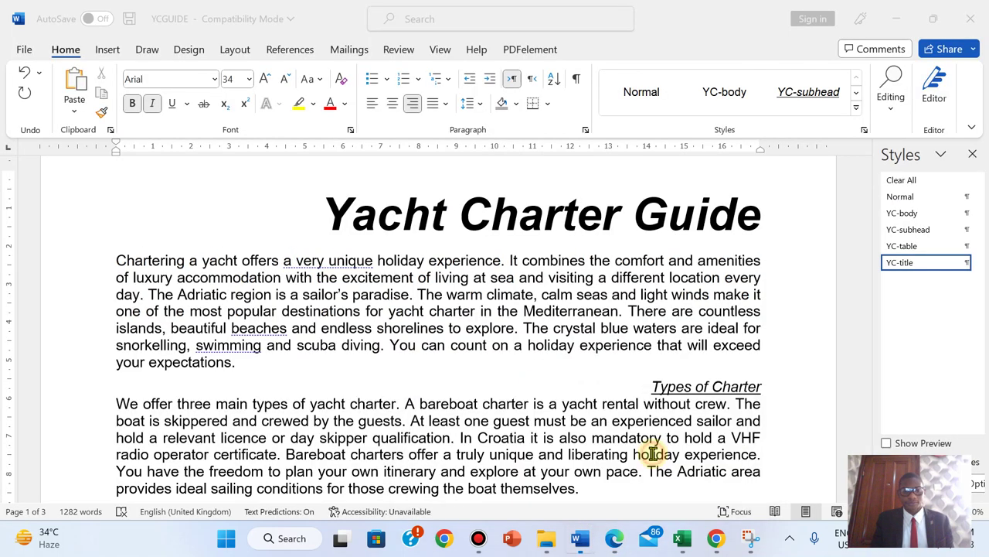
{"action": "left_click_drag", "start_coordinate": [865, 193], "coordinate": [846, 174]}
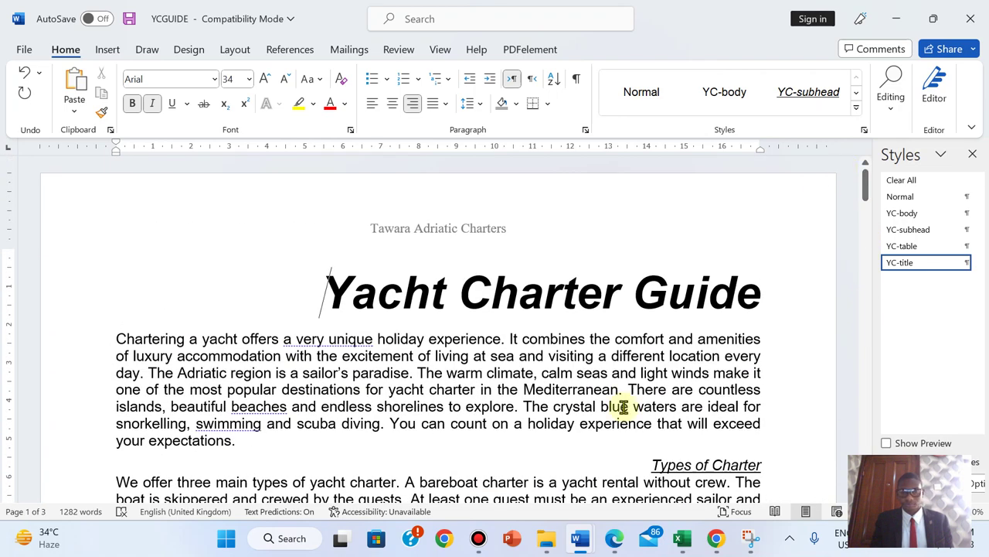
{"action": "left_click", "coordinate": [614, 538]}
{"action": "left_click", "coordinate": [570, 349]}
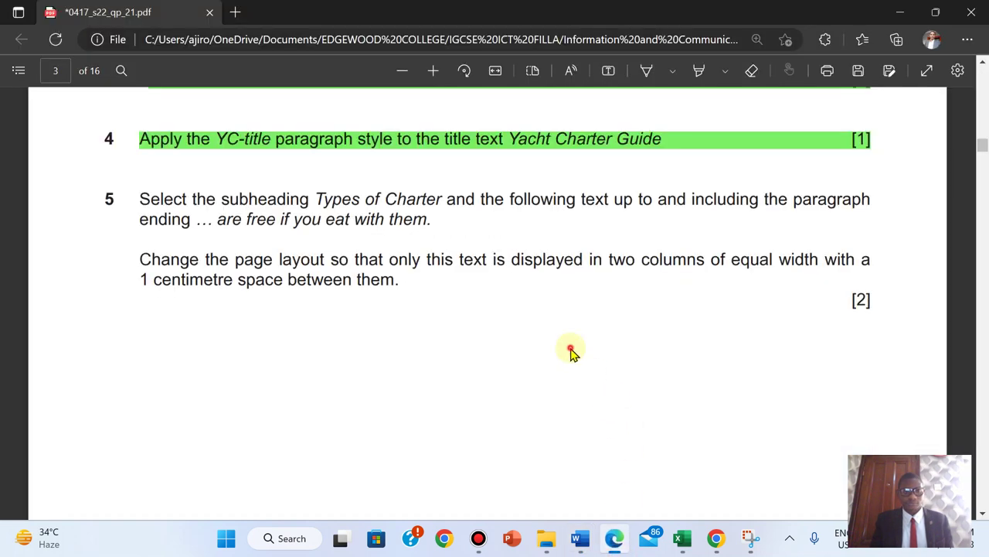
{"action": "scroll", "coordinate": [571, 352], "scroll_direction": "up", "scroll_amount": 4}
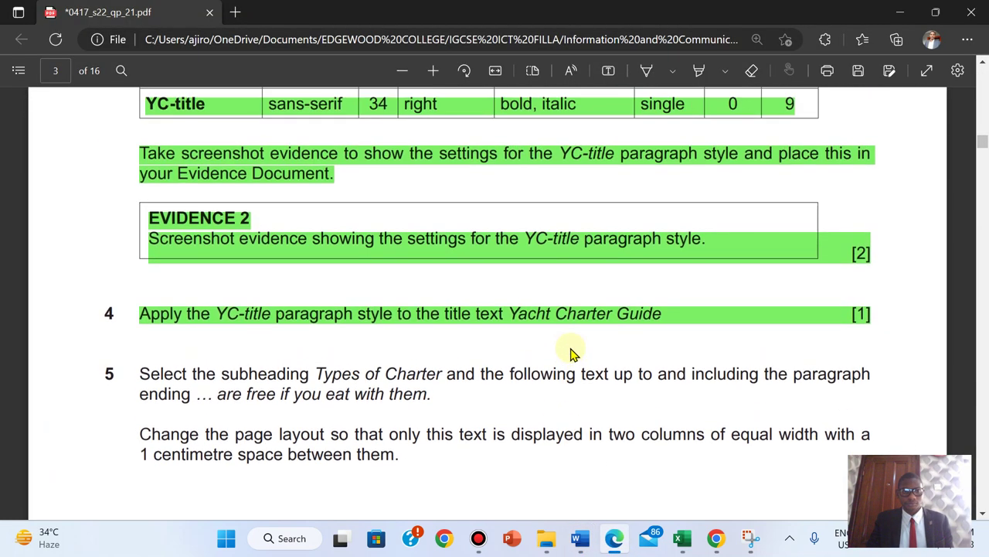
{"action": "scroll", "coordinate": [572, 352], "scroll_direction": "up", "scroll_amount": 2}
{"action": "scroll", "coordinate": [572, 353], "scroll_direction": "down", "scroll_amount": 4}
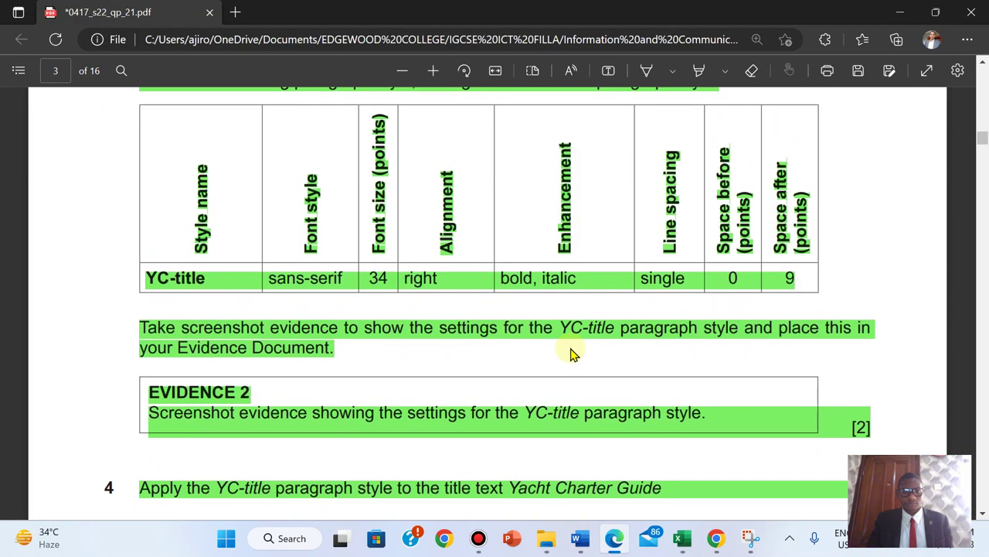
{"action": "scroll", "coordinate": [572, 353], "scroll_direction": "down", "scroll_amount": 5}
{"action": "scroll", "coordinate": [572, 353], "scroll_direction": "up", "scroll_amount": 1}
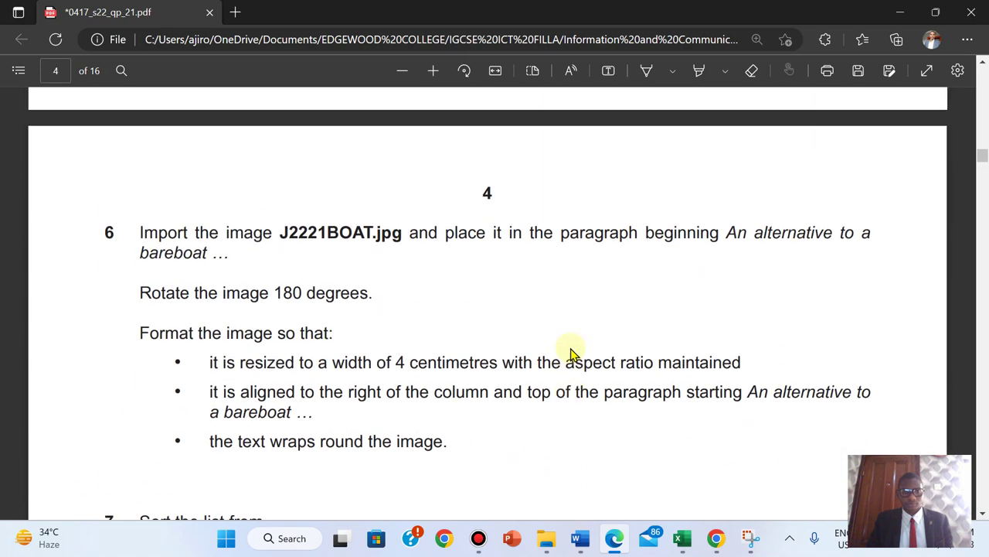
{"action": "scroll", "coordinate": [571, 352], "scroll_direction": "up", "scroll_amount": 5}
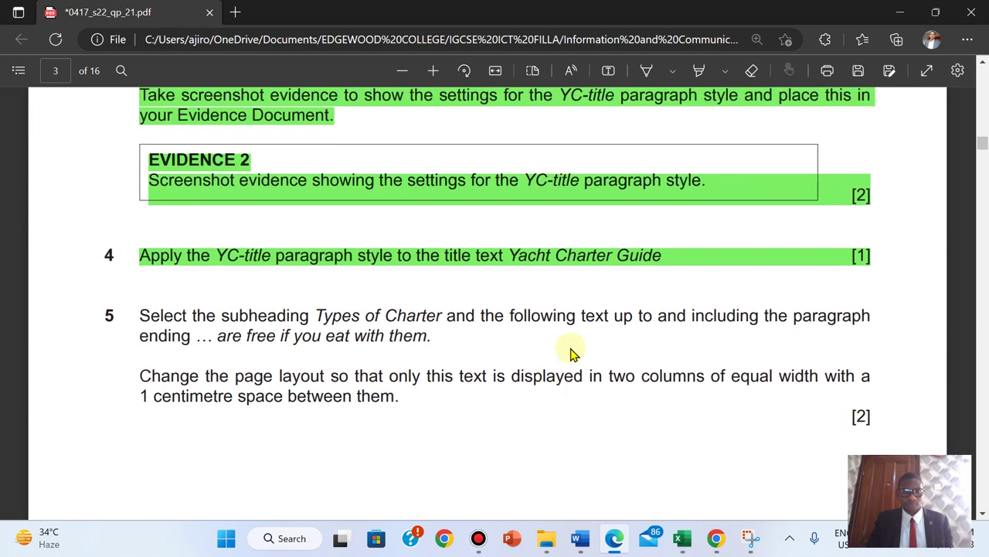
{"action": "scroll", "coordinate": [571, 352], "scroll_direction": "down", "scroll_amount": 1}
{"action": "scroll", "coordinate": [572, 352], "scroll_direction": "down", "scroll_amount": 1}
{"action": "scroll", "coordinate": [572, 353], "scroll_direction": "up", "scroll_amount": 1}
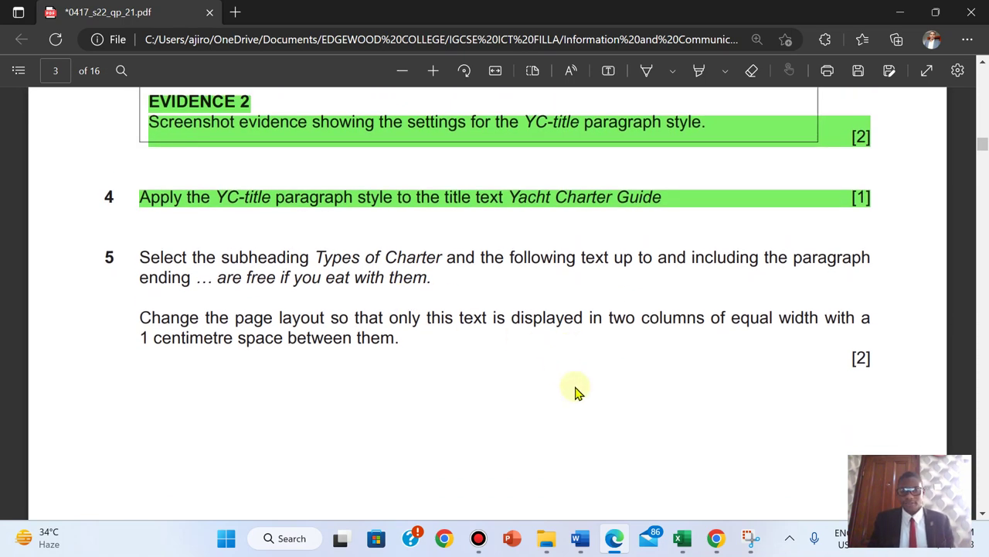
- Open the Navigation pane via Find and search the guide for 'types'
{"action": "mouse_move", "coordinate": [579, 541]}
{"action": "left_click", "coordinate": [658, 464]}
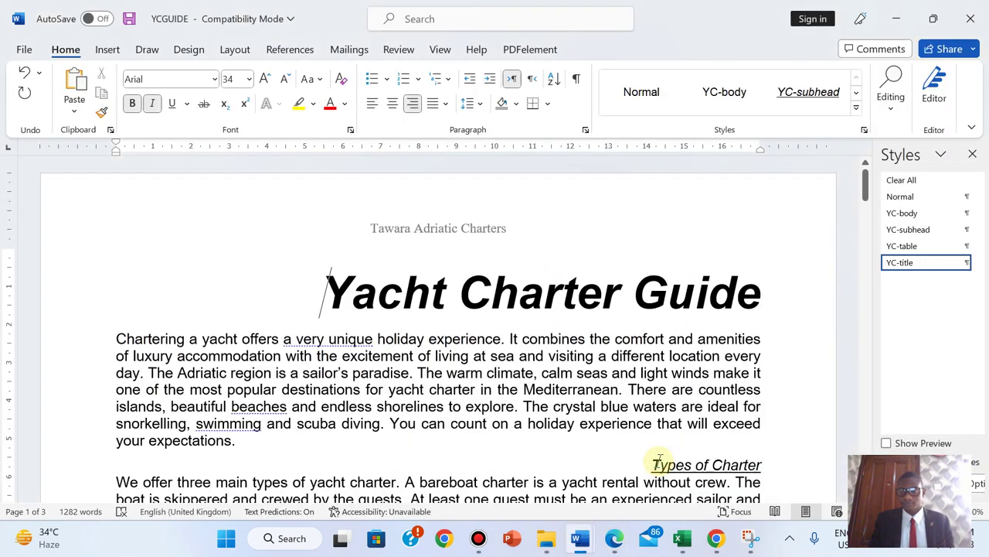
{"action": "left_click", "coordinate": [497, 391]}
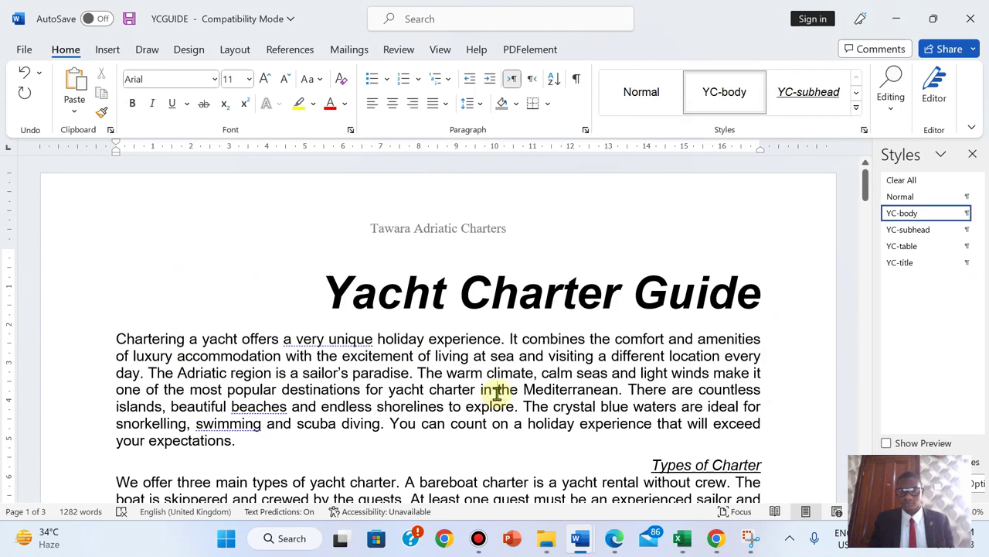
{"action": "left_click_drag", "start_coordinate": [867, 183], "coordinate": [866, 212]}
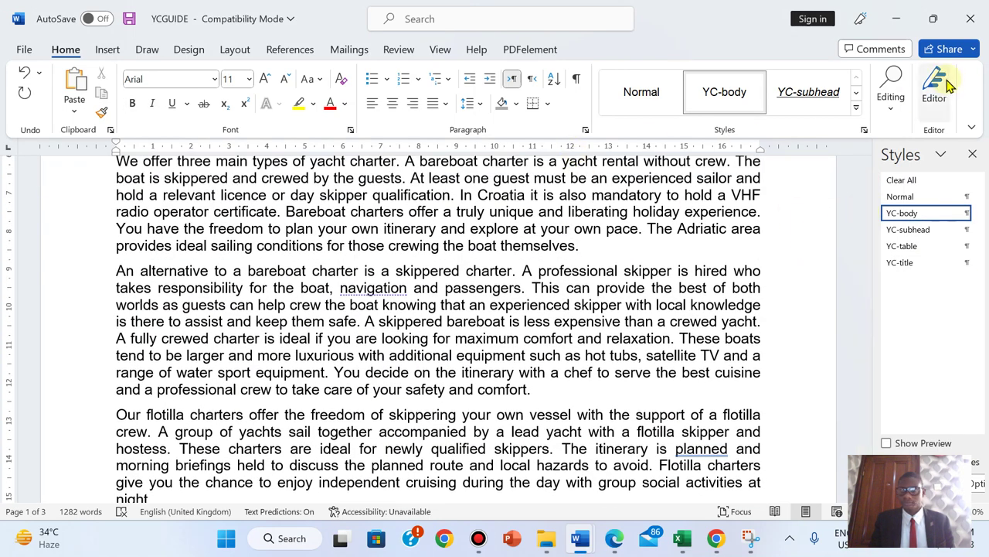
{"action": "left_click", "coordinate": [891, 104]}
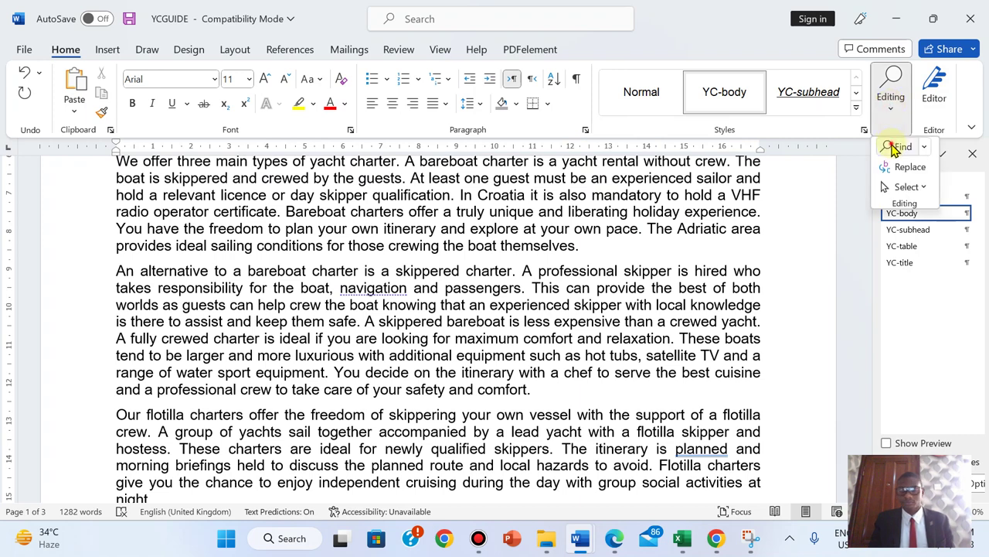
{"action": "left_click", "coordinate": [900, 147]}
{"action": "type", "text": "types"}
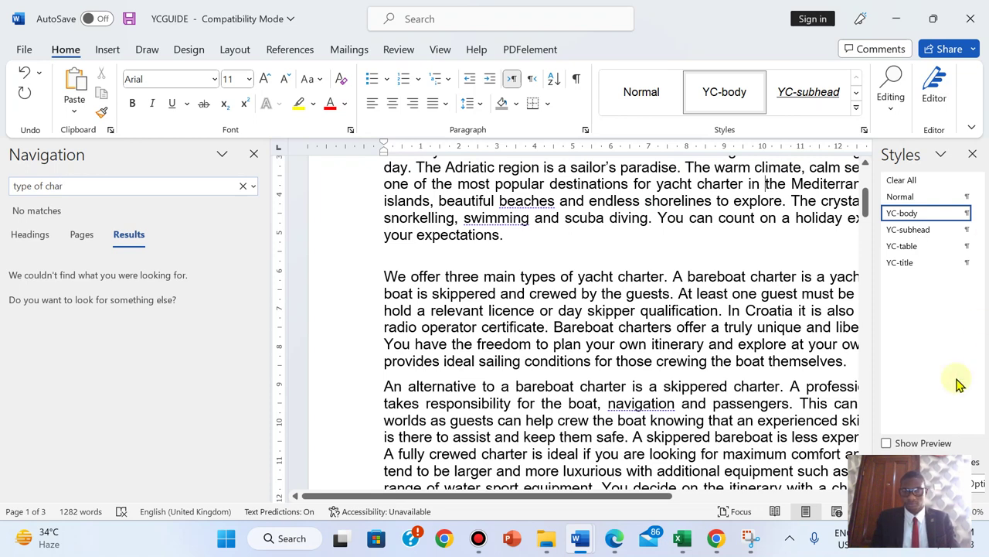
{"action": "left_click", "coordinate": [612, 541]}
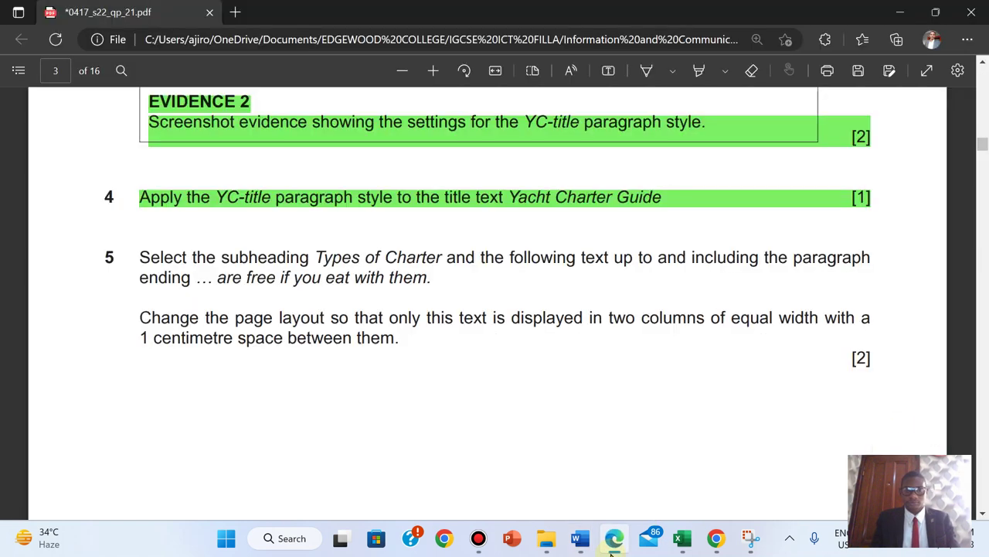
{"action": "key", "text": "alt+Tab"}
- Refine the search and locate the Types of Charter subheading, then return to the exam PDF
{"action": "left_click", "coordinate": [31, 189]}
{"action": "left_click", "coordinate": [31, 189]}
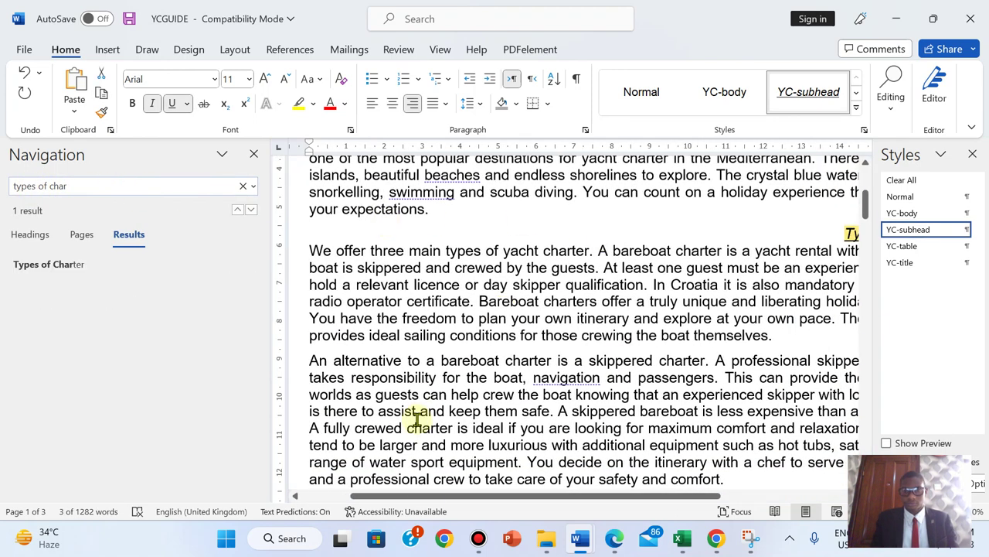
{"action": "left_click_drag", "start_coordinate": [663, 496], "coordinate": [786, 495]}
{"action": "left_click_drag", "start_coordinate": [866, 221], "coordinate": [858, 313]}
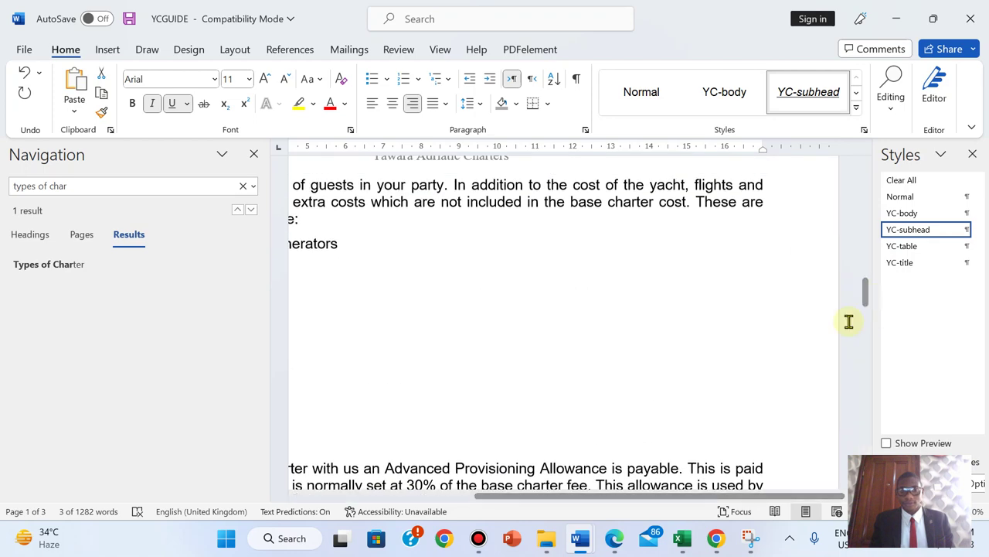
{"action": "left_click_drag", "start_coordinate": [642, 502], "coordinate": [717, 470]}
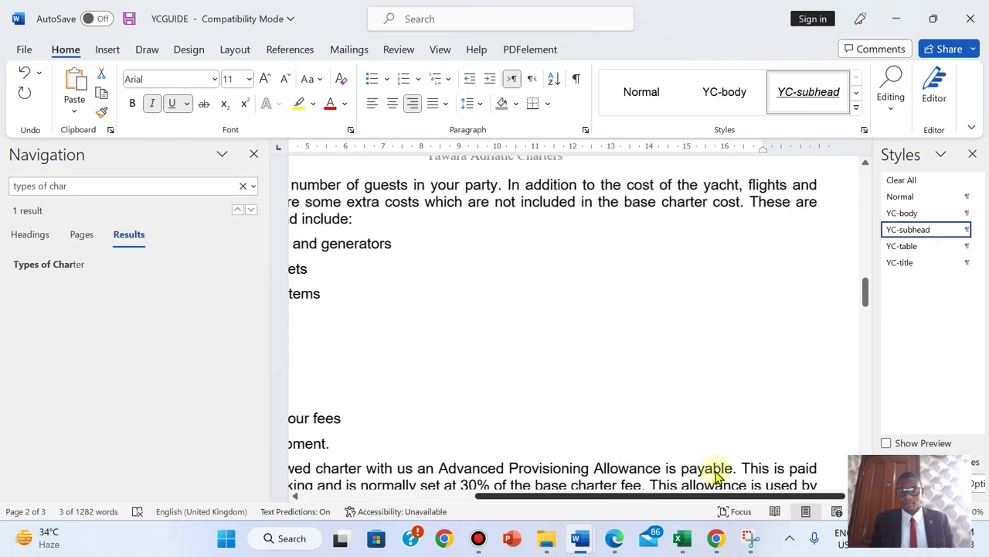
{"action": "left_click_drag", "start_coordinate": [875, 289], "coordinate": [693, 237]}
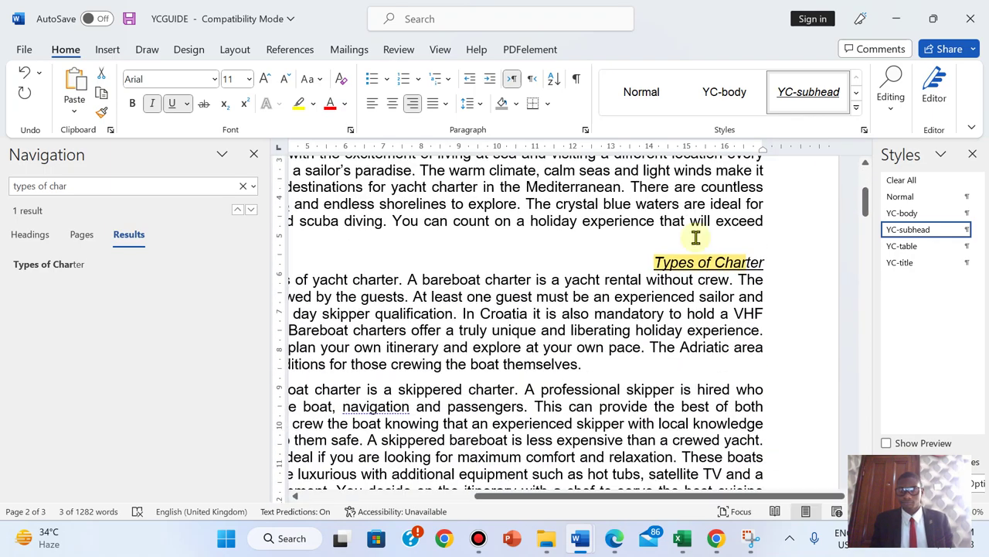
{"action": "left_click", "coordinate": [651, 262]}
{"action": "left_click_drag", "start_coordinate": [650, 262], "coordinate": [687, 404]}
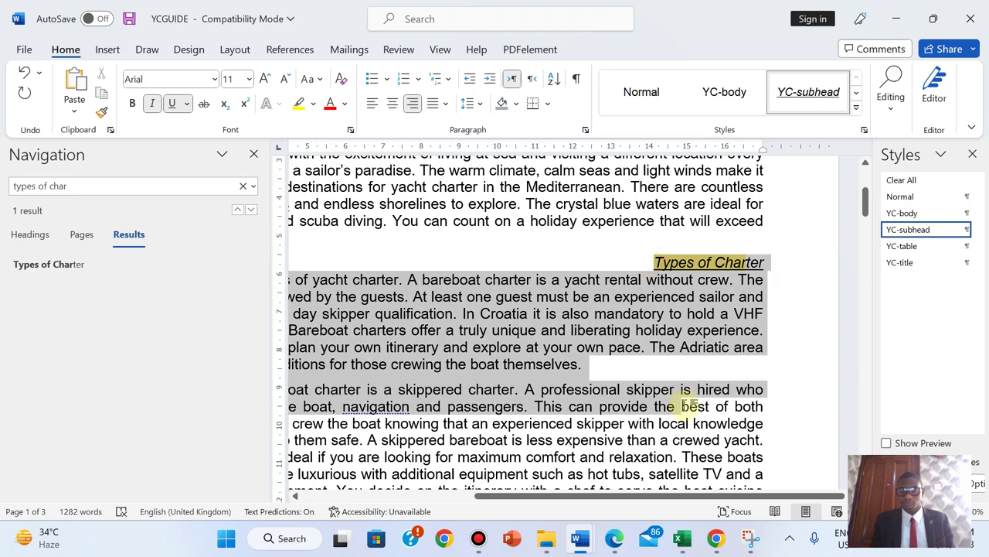
{"action": "left_click", "coordinate": [651, 262]}
{"action": "left_click", "coordinate": [614, 538]}
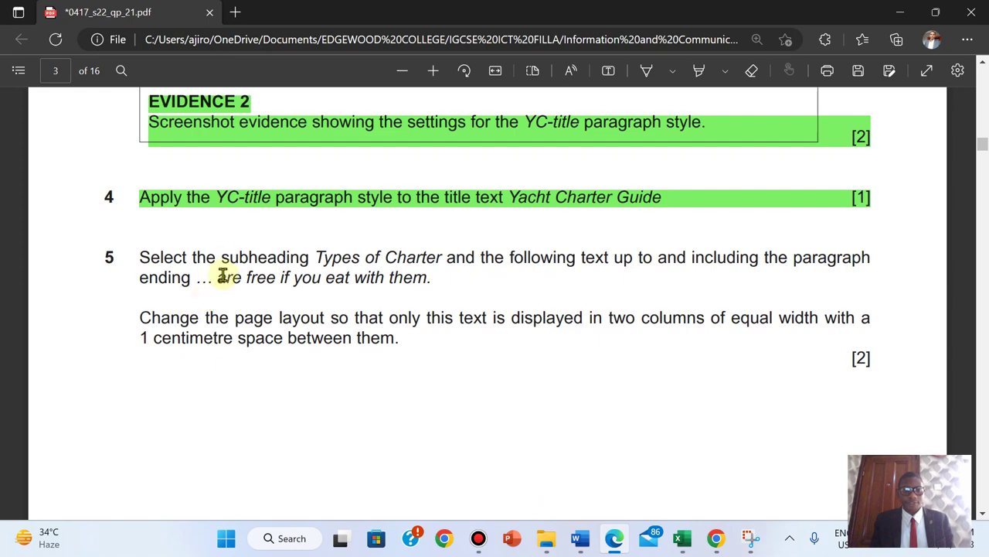
- Search YCGUIDE for the copied phrase 'are free if you eat with them' and select back to Types of Charter
{"action": "left_click_drag", "start_coordinate": [286, 278], "coordinate": [425, 278]}
{"action": "key", "text": "ctrl+c"}
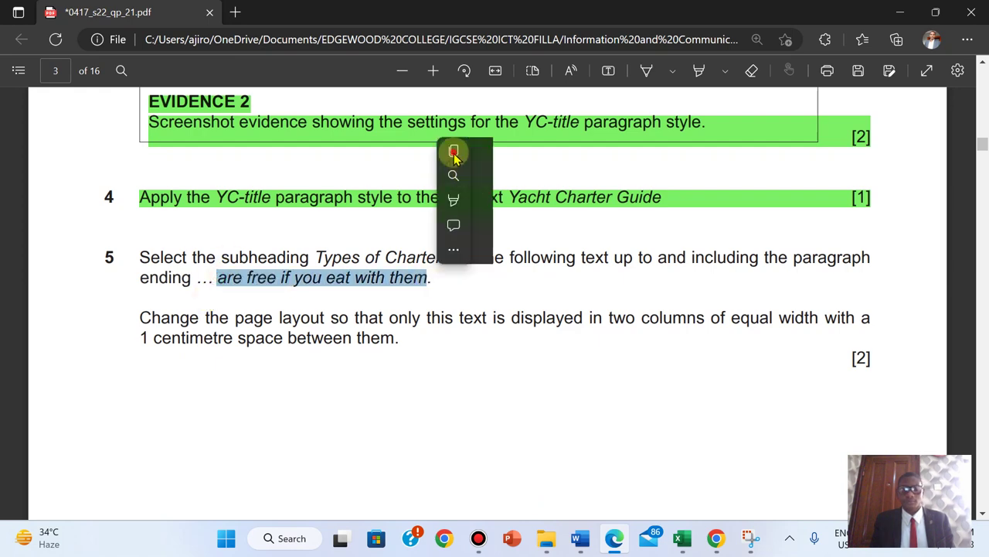
{"action": "left_click", "coordinate": [453, 150]}
{"action": "mouse_move", "coordinate": [580, 538]}
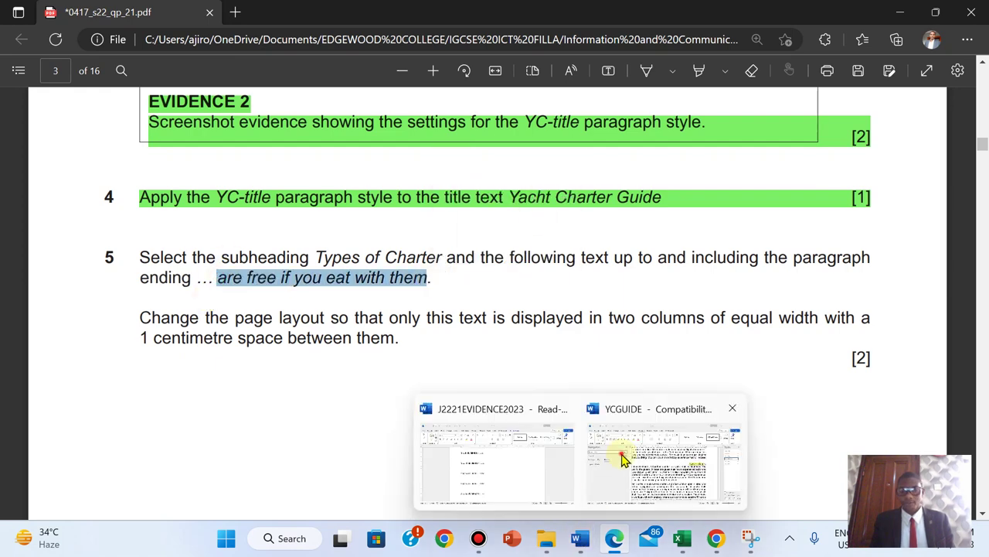
{"action": "left_click", "coordinate": [625, 457]}
{"action": "left_click", "coordinate": [28, 186]}
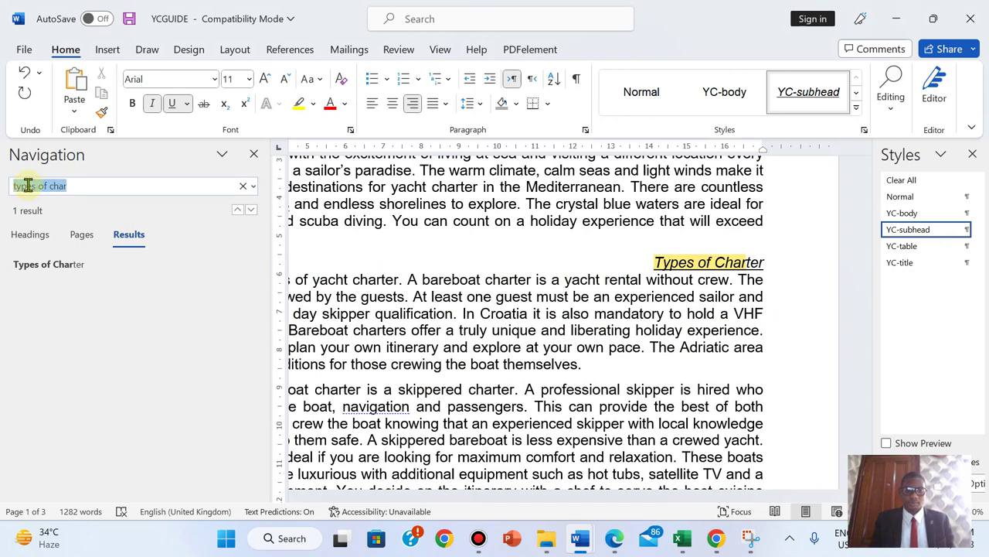
{"action": "key", "text": "ctrl+v"}
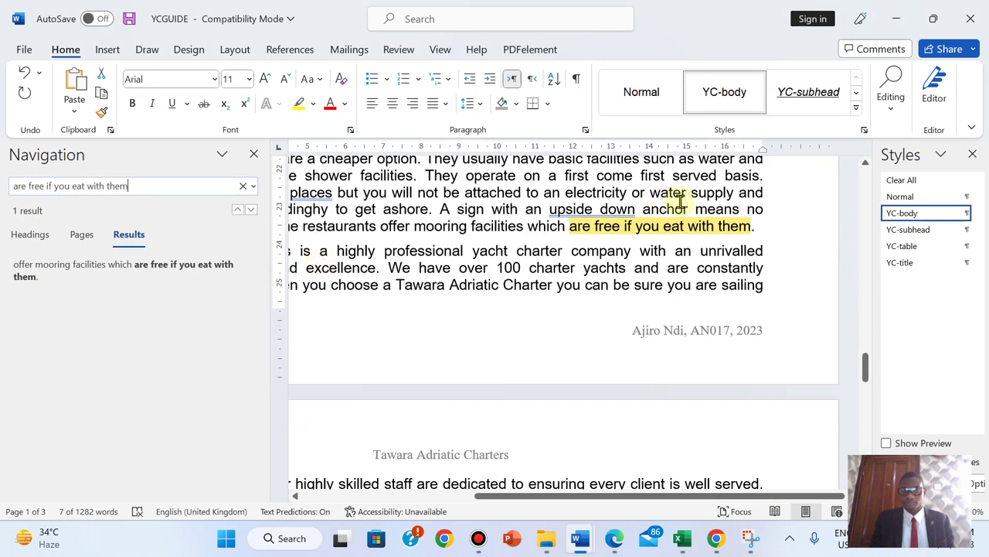
{"action": "left_click_drag", "start_coordinate": [756, 225], "coordinate": [654, 257]}
{"action": "left_click", "coordinate": [615, 538]}
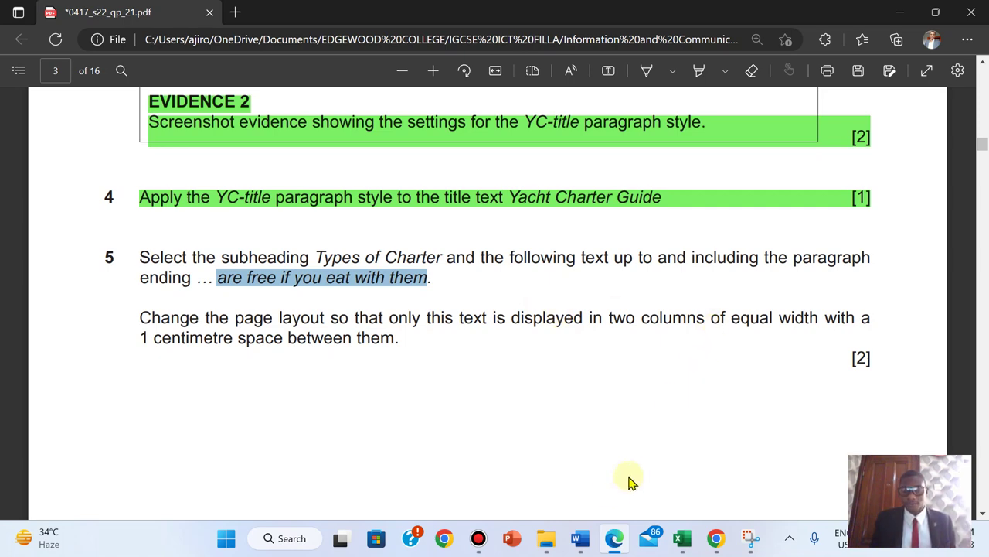
- Close the Navigation pane and set the selected section to two equal columns with 1 cm spacing
{"action": "mouse_move", "coordinate": [581, 538]}
{"action": "left_click", "coordinate": [653, 461]}
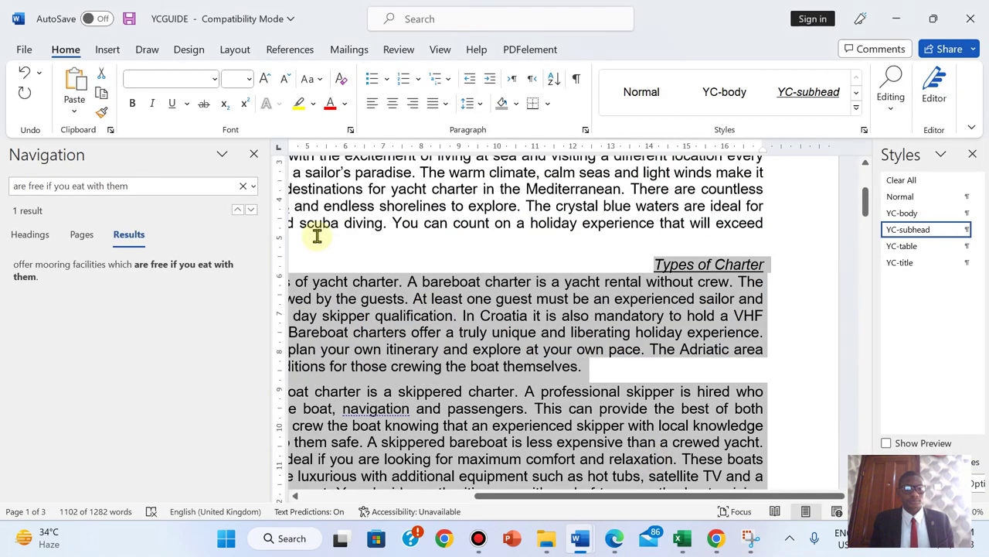
{"action": "left_click", "coordinate": [253, 154]}
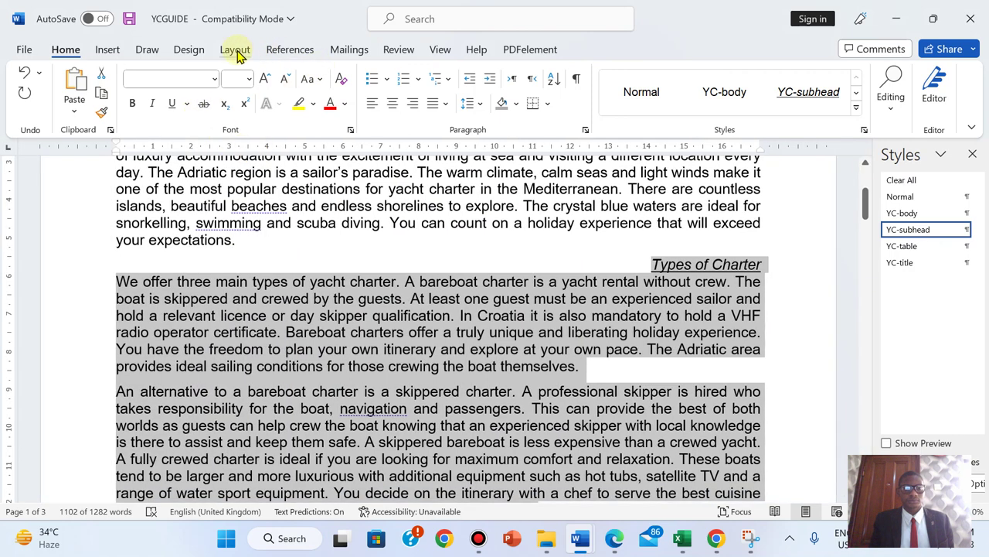
{"action": "left_click", "coordinate": [234, 49]}
{"action": "left_click", "coordinate": [158, 114]}
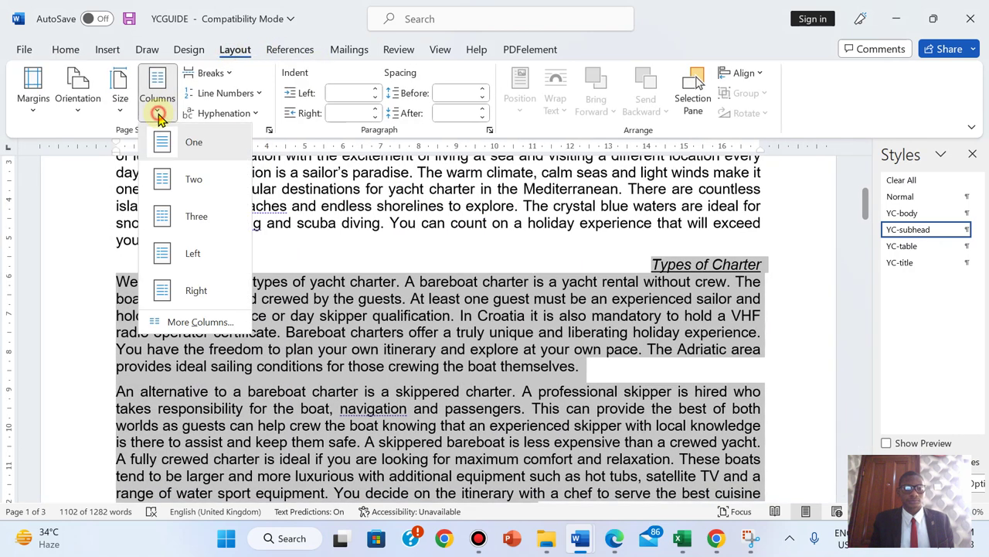
{"action": "left_click", "coordinate": [180, 321]}
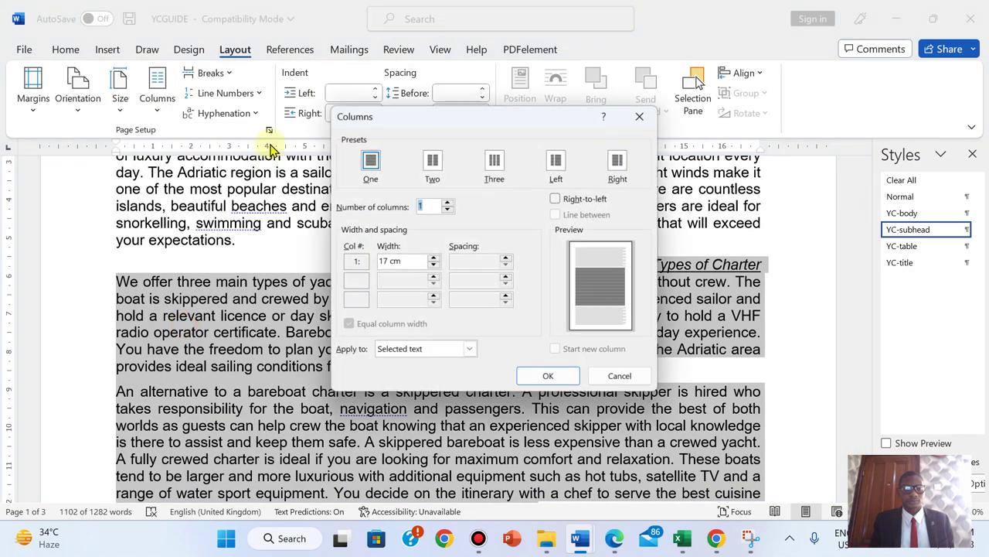
{"action": "left_click", "coordinate": [432, 164]}
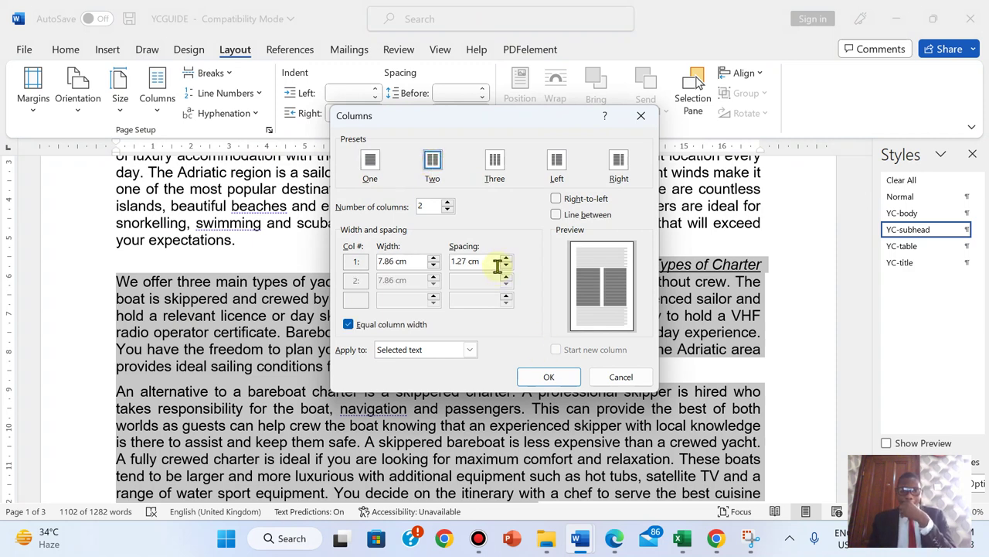
{"action": "left_click", "coordinate": [504, 266]}
{"action": "left_click", "coordinate": [505, 266]}
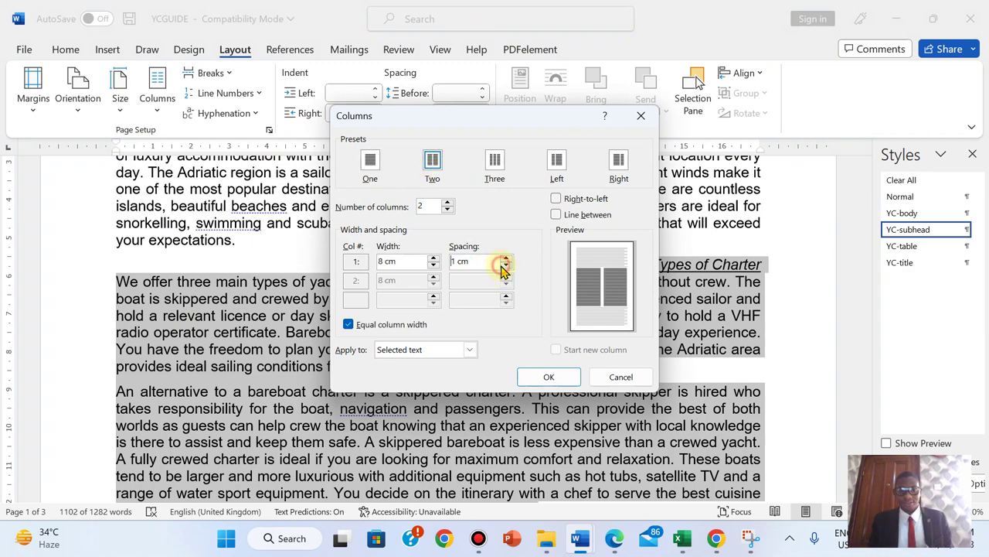
{"action": "left_click", "coordinate": [614, 541]}
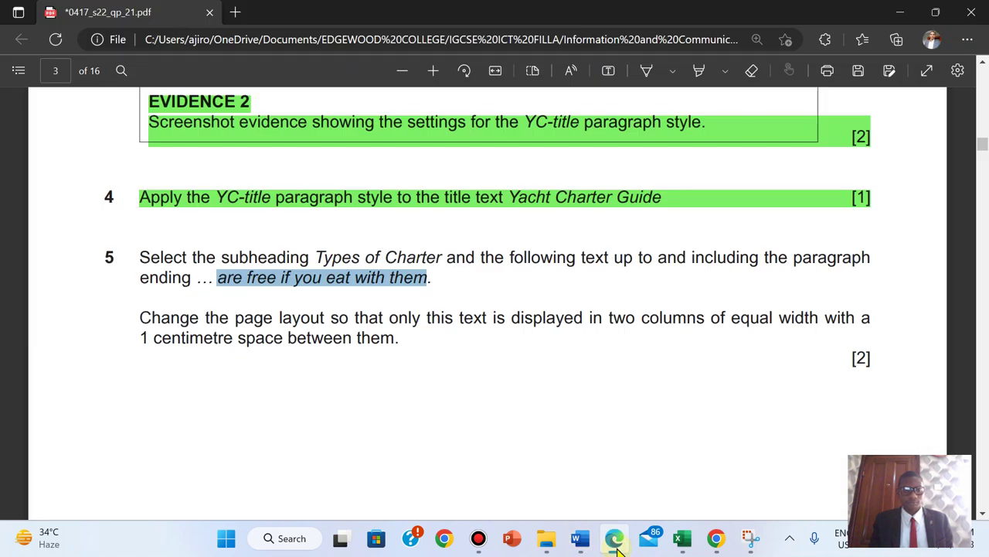
{"action": "left_click", "coordinate": [616, 541]}
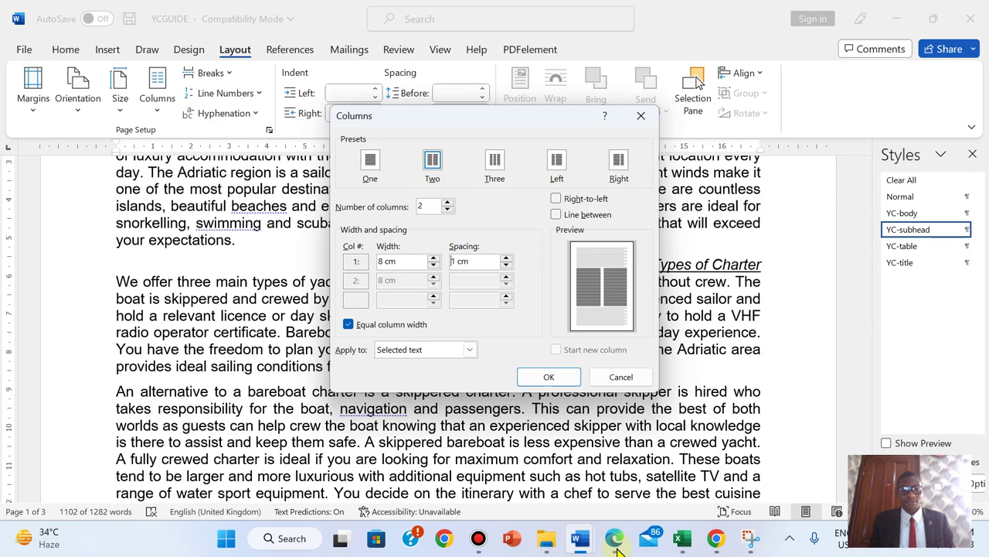
{"action": "left_click", "coordinate": [541, 373]}
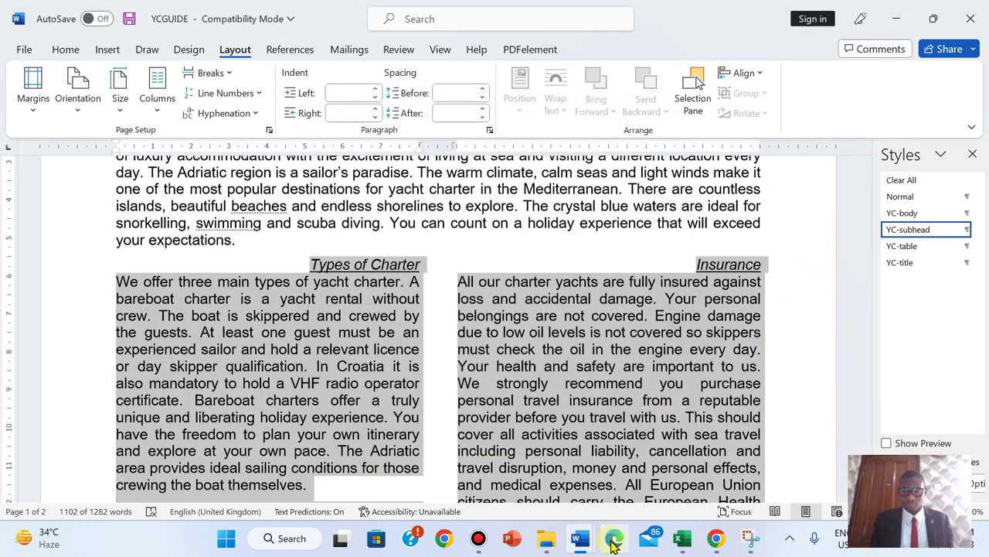
- Clear the Word selection and select all of question 5 in the exam PDF
{"action": "left_click", "coordinate": [628, 483]}
{"action": "left_click", "coordinate": [614, 538]}
{"action": "left_click_drag", "start_coordinate": [143, 258], "coordinate": [866, 360]}
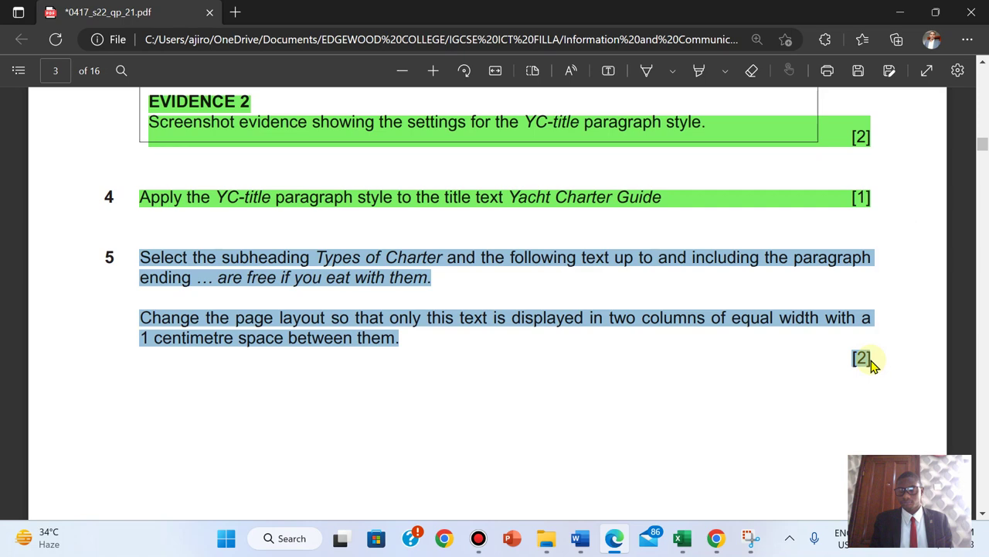
- Highlight question 5 green, scroll to question 6, and return to the YCGUIDE document
{"action": "mouse_move", "coordinate": [866, 280]}
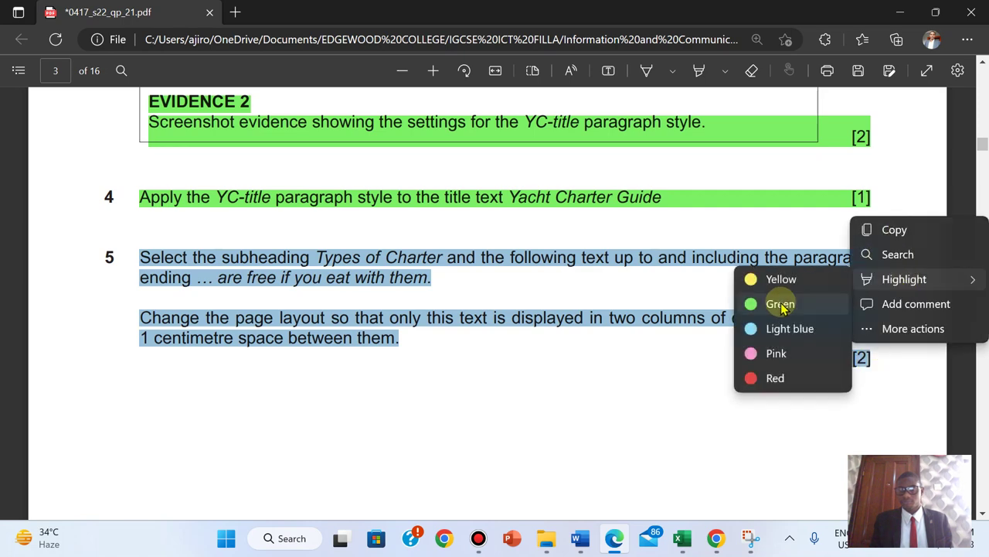
{"action": "left_click", "coordinate": [780, 304]}
{"action": "scroll", "coordinate": [780, 302], "scroll_direction": "down", "scroll_amount": 8}
{"action": "scroll", "coordinate": [780, 301], "scroll_direction": "down", "scroll_amount": 2}
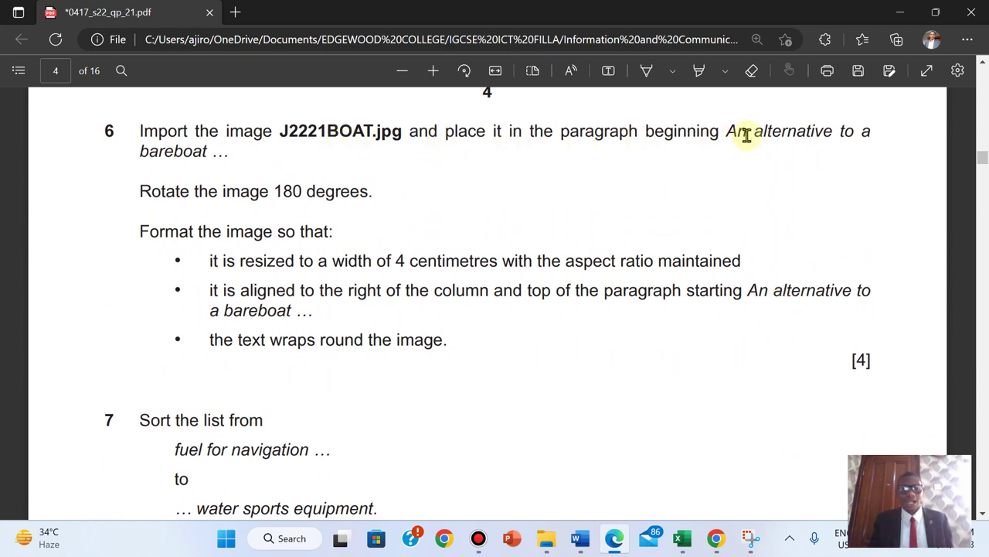
{"action": "mouse_move", "coordinate": [580, 538]}
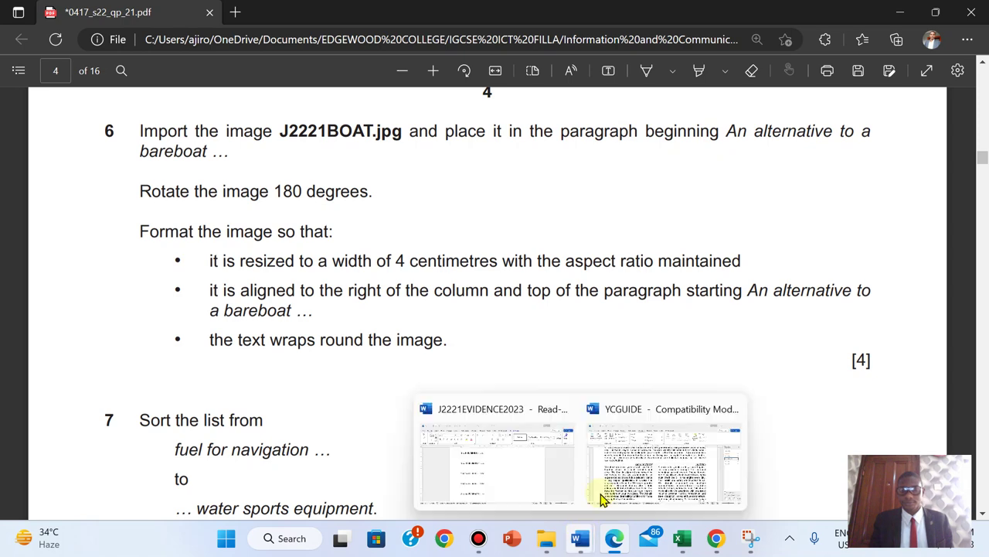
{"action": "left_click", "coordinate": [640, 437]}
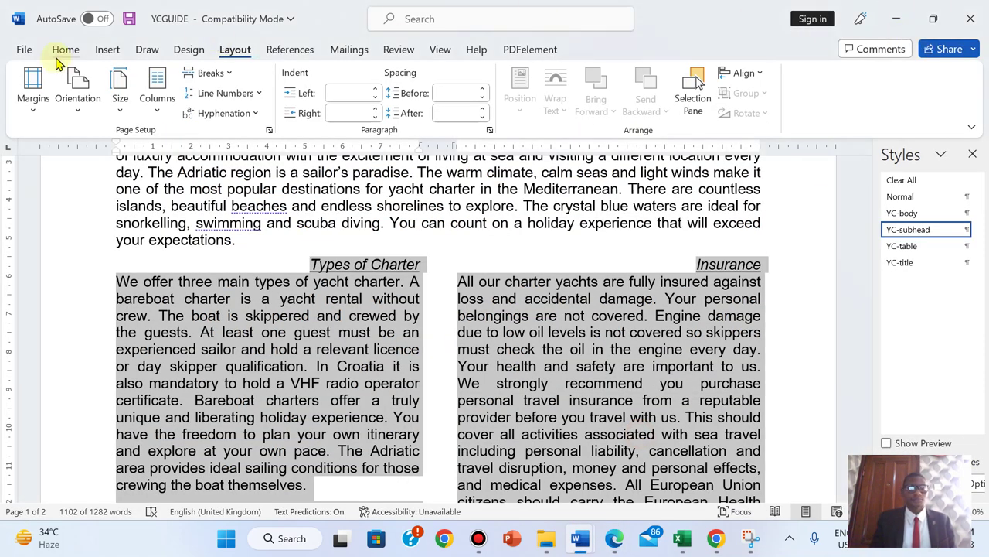
- Search the YCGUIDE document for 'an alter' with Find
{"action": "left_click", "coordinate": [65, 51]}
{"action": "left_click", "coordinate": [467, 209]}
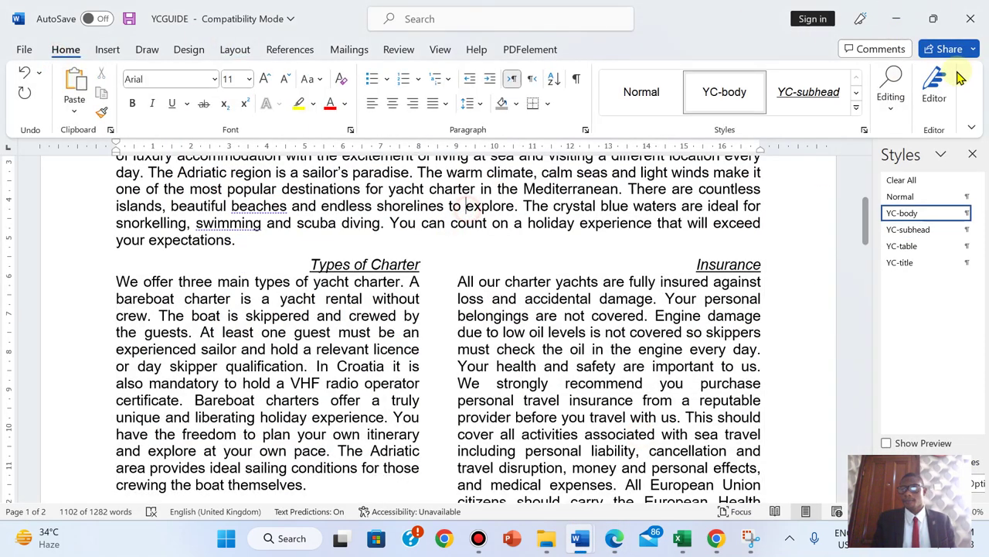
{"action": "left_click", "coordinate": [890, 97]}
{"action": "left_click", "coordinate": [901, 146]}
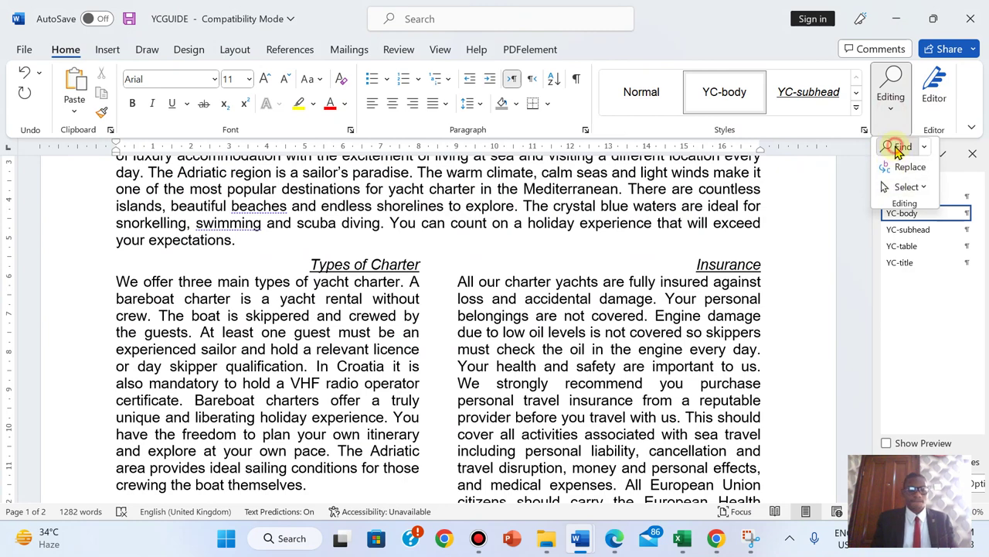
{"action": "type", "text": "an alternat"}
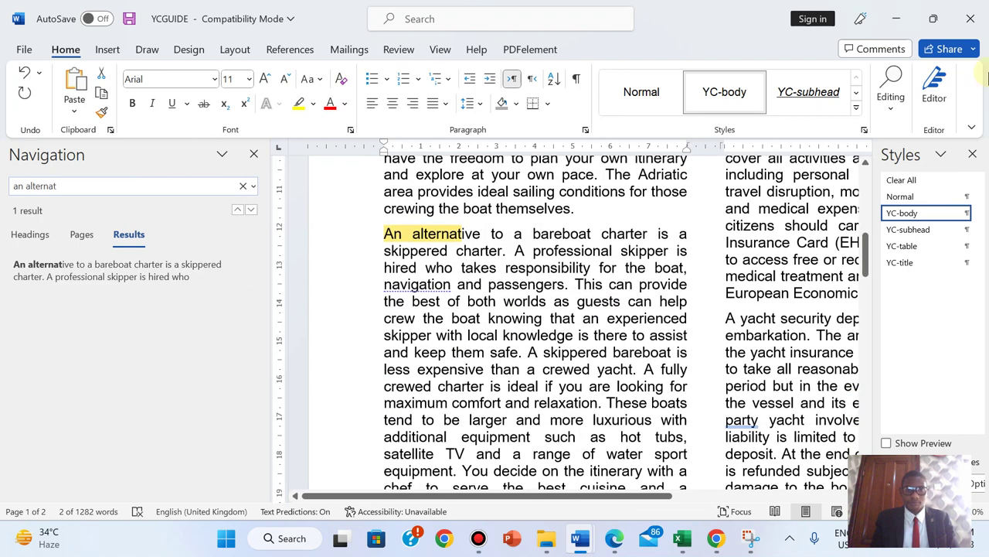
- Place the cursor before 'An alternative', close the Navigation pane, and check question 6
{"action": "left_click", "coordinate": [615, 539]}
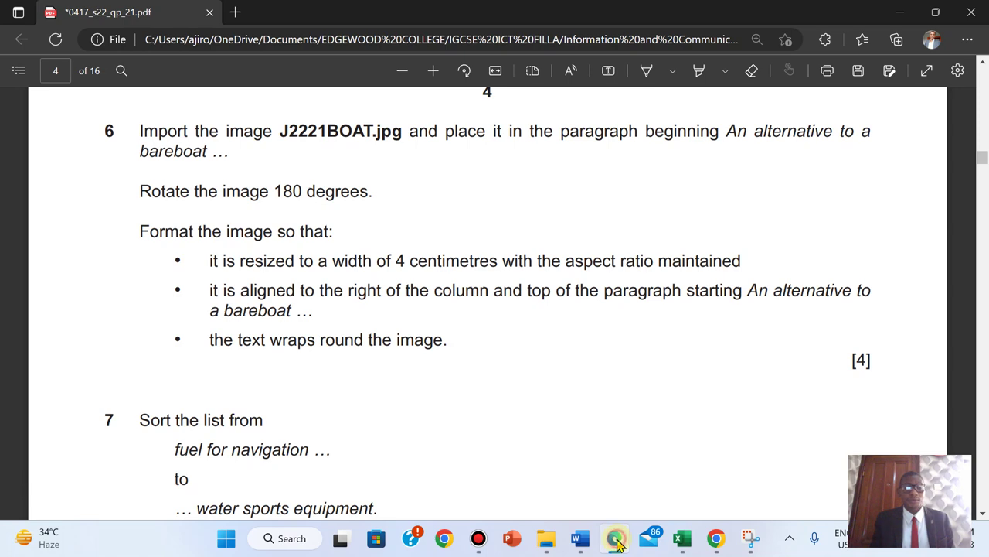
{"action": "left_click", "coordinate": [617, 543]}
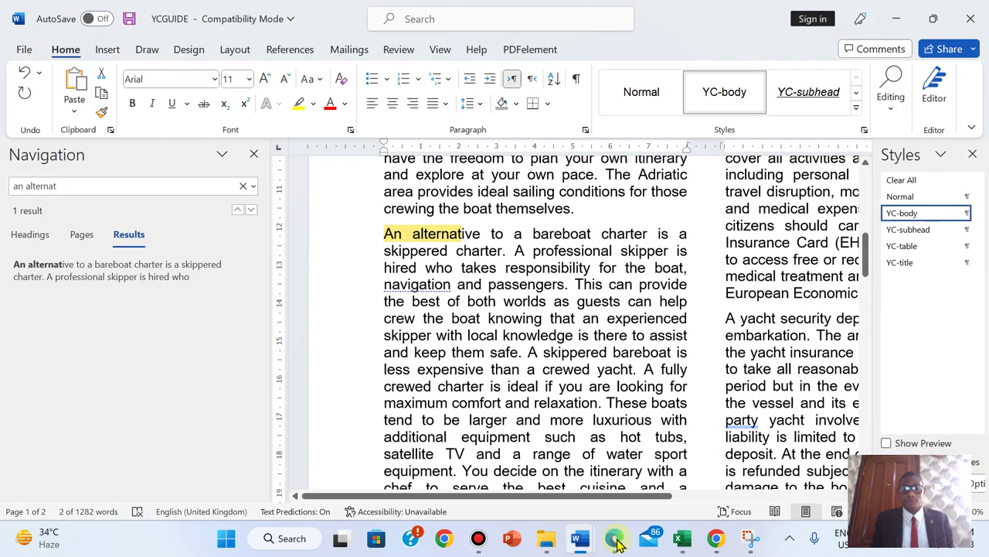
{"action": "left_click", "coordinate": [387, 232]}
{"action": "left_click", "coordinate": [253, 153]}
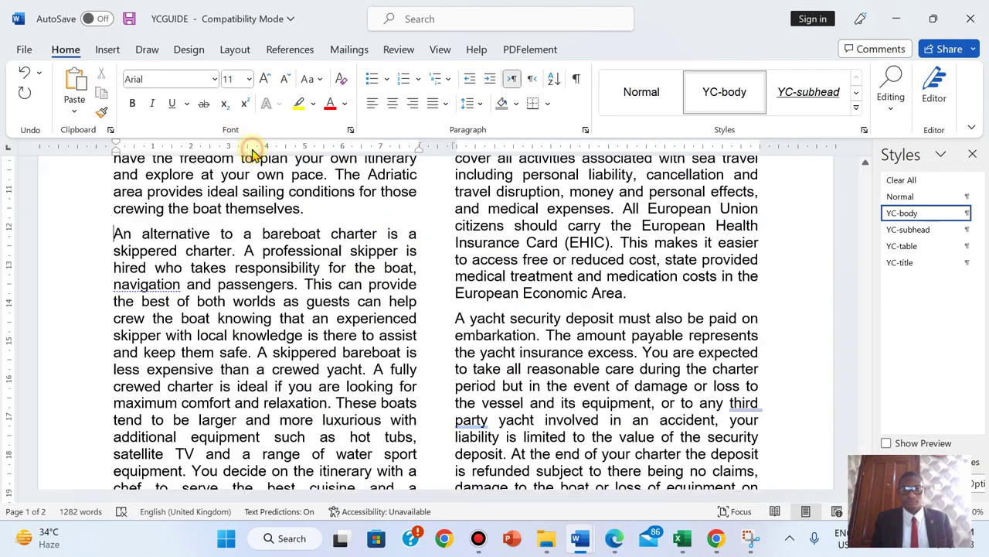
{"action": "left_click", "coordinate": [616, 544]}
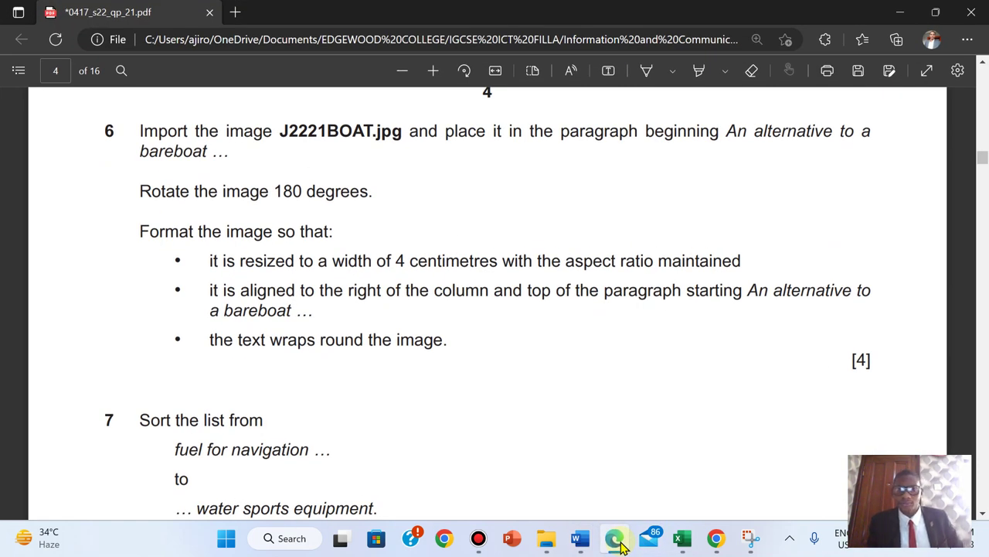
- Insert the J2221BOAT picture from this device at the start of the 'An alternative' paragraph
{"action": "left_click", "coordinate": [617, 543]}
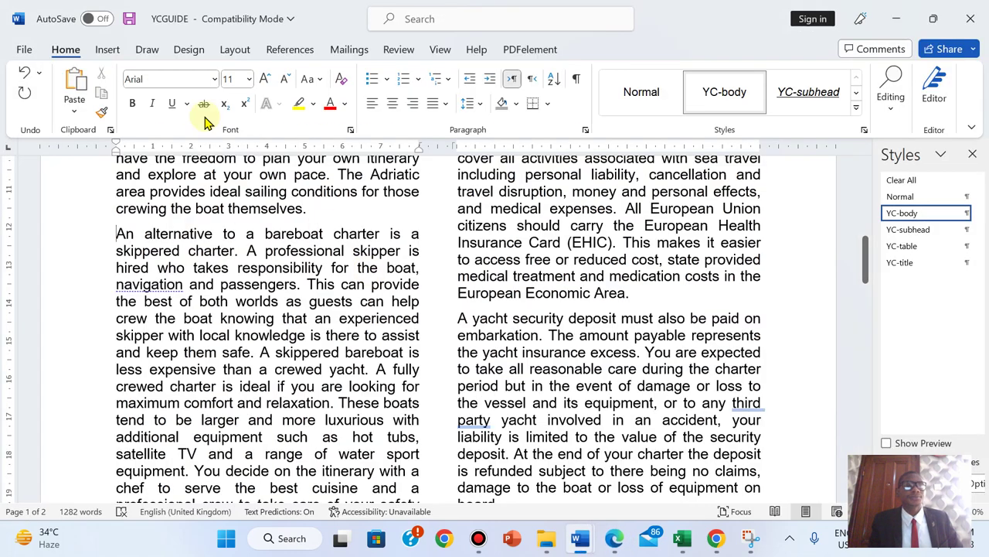
{"action": "left_click", "coordinate": [108, 51]}
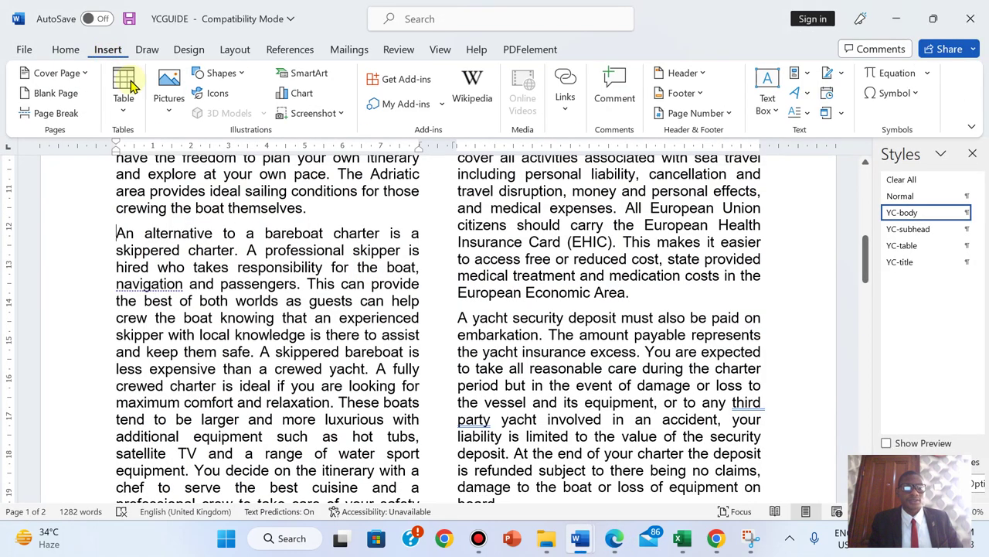
{"action": "left_click", "coordinate": [167, 112]}
{"action": "left_click", "coordinate": [195, 161]}
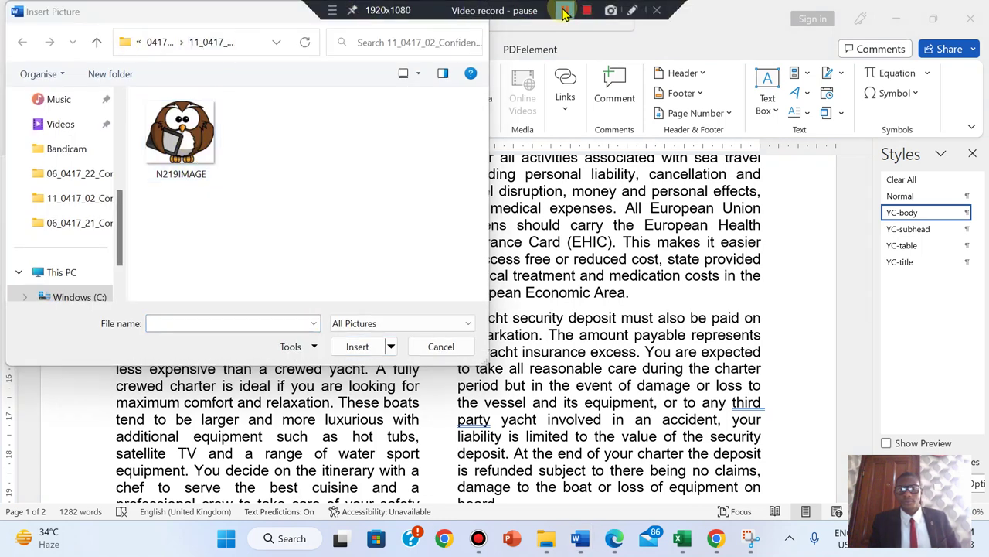
{"action": "left_click", "coordinate": [567, 11]}
{"action": "left_click", "coordinate": [565, 10]}
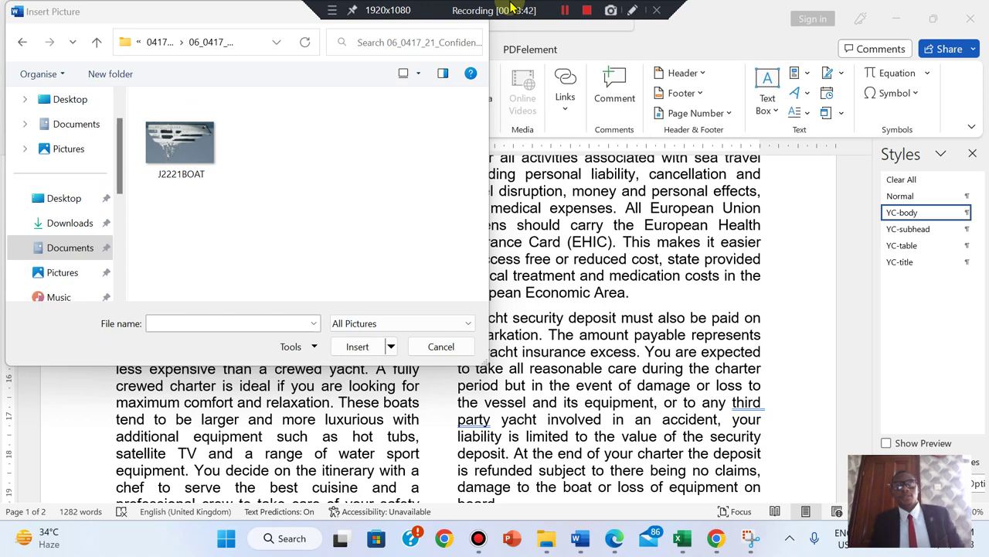
{"action": "left_click", "coordinate": [181, 143]}
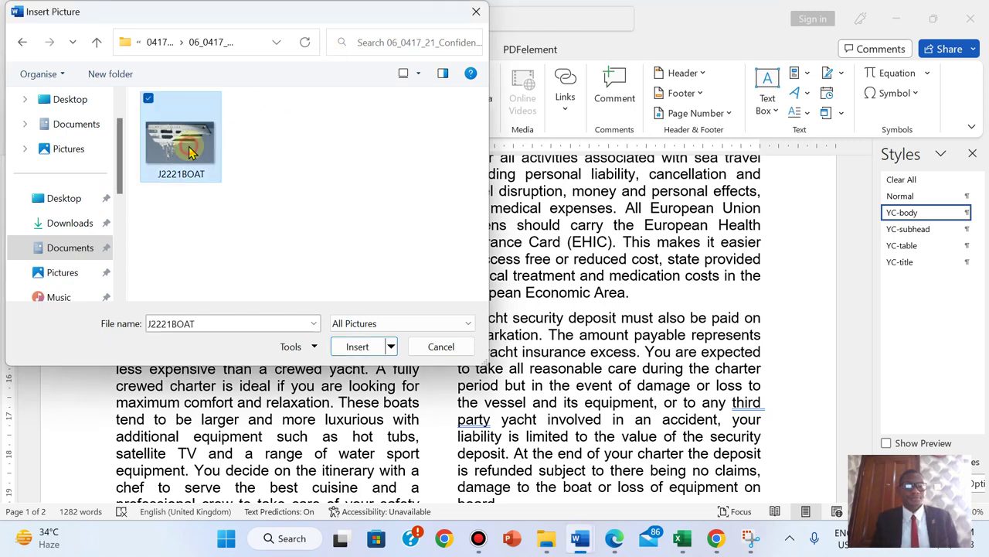
{"action": "left_click", "coordinate": [378, 357]}
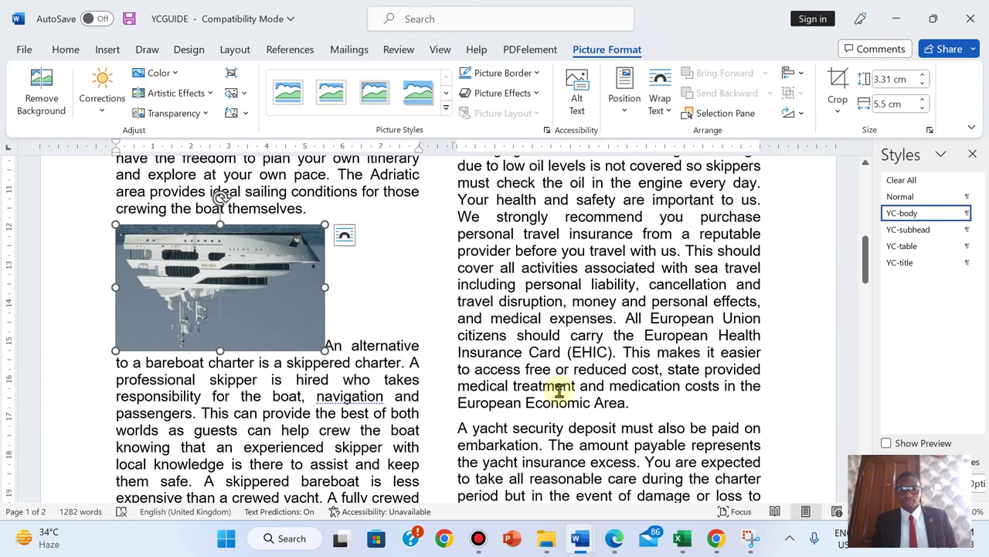
- Check the exam instructions in the PDF and come back to YCGUIDE
{"action": "left_click", "coordinate": [615, 538]}
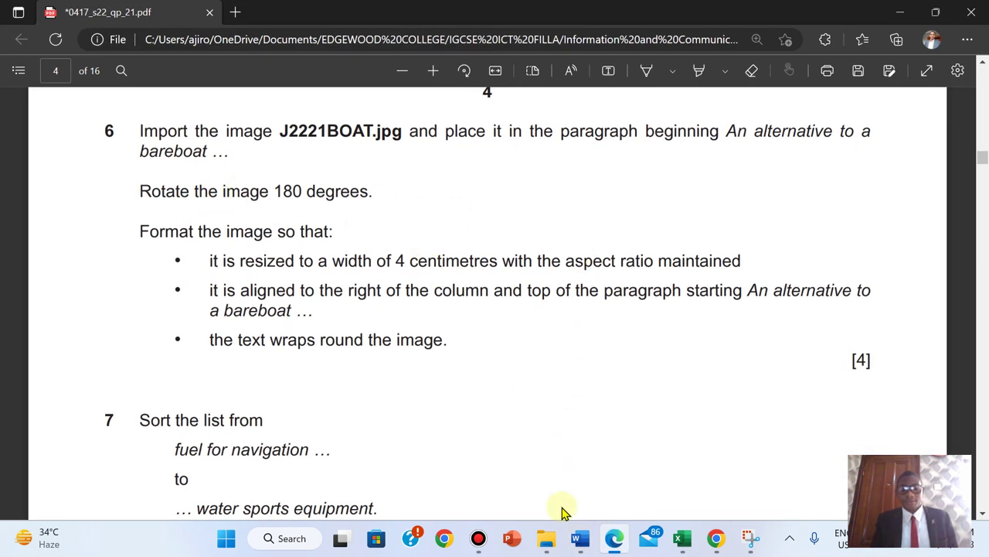
{"action": "mouse_move", "coordinate": [580, 538]}
{"action": "left_click", "coordinate": [636, 463]}
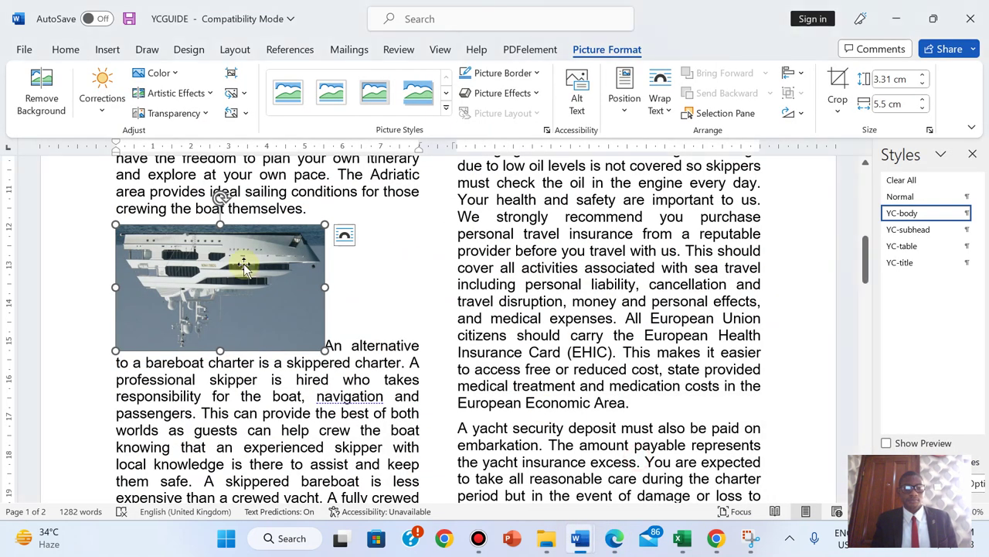
- Rotate the boat picture 180° by applying Rotate Right 90° twice
{"action": "left_click", "coordinate": [792, 113]}
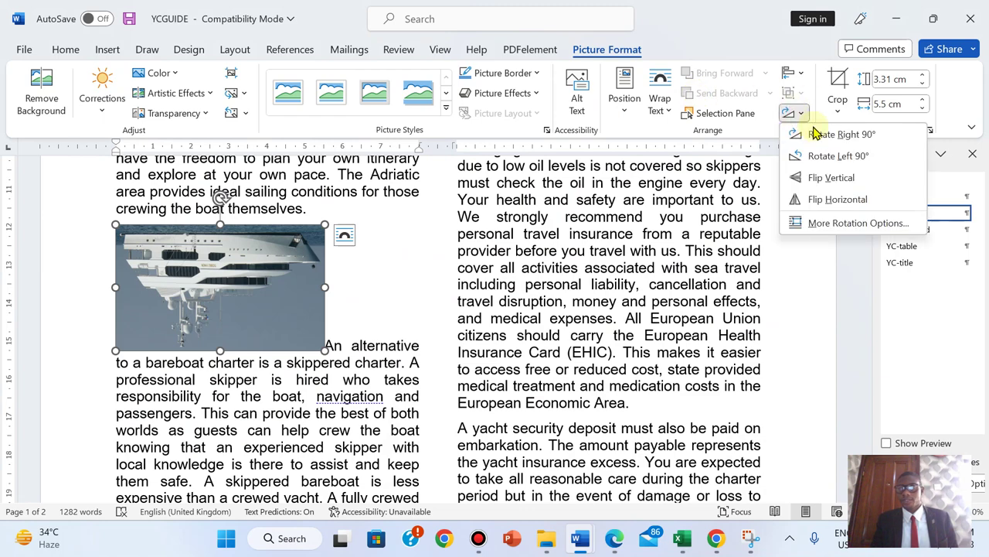
{"action": "left_click", "coordinate": [822, 134]}
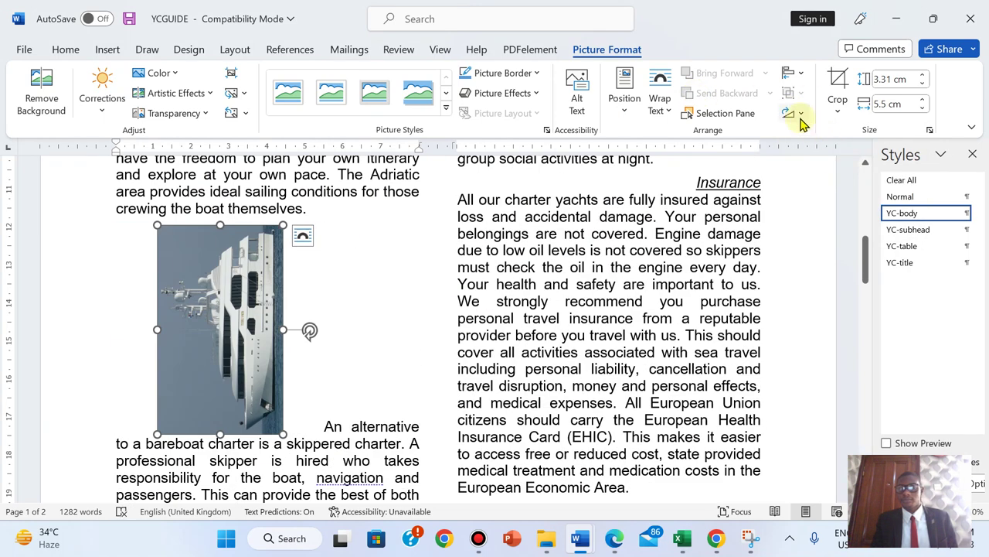
{"action": "left_click", "coordinate": [801, 116]}
{"action": "left_click", "coordinate": [831, 137]}
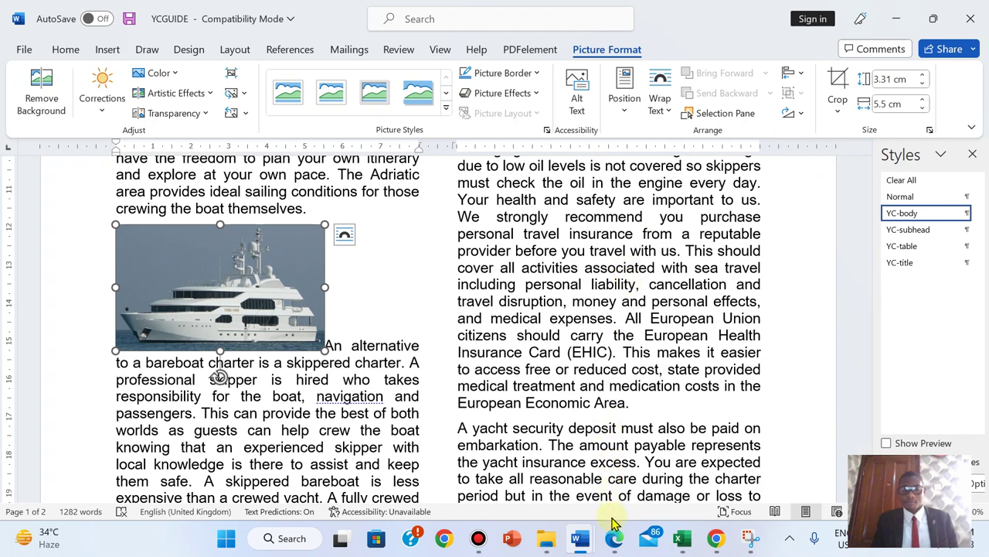
- Read the next exam instruction and return to the YCGUIDE document
{"action": "left_click", "coordinate": [614, 539]}
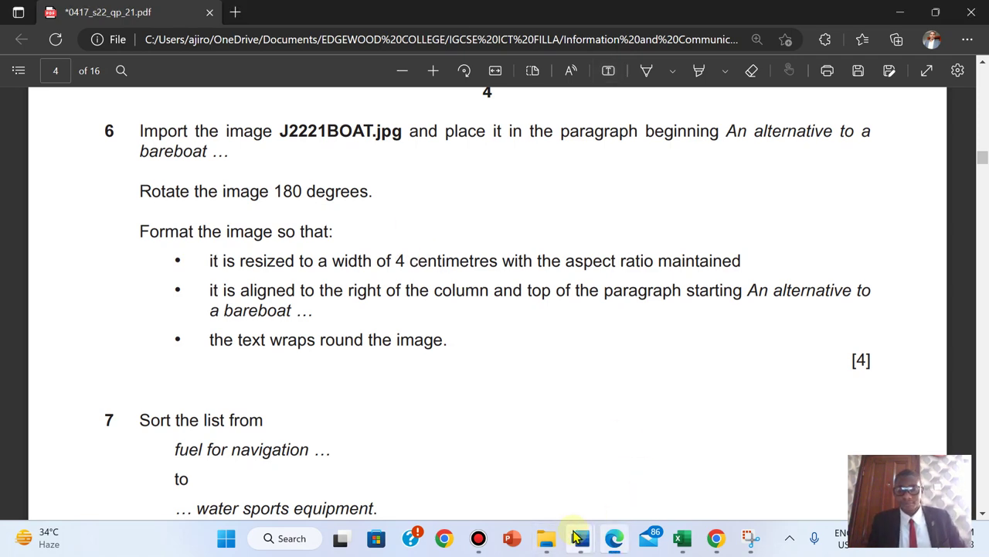
{"action": "mouse_move", "coordinate": [578, 538]}
{"action": "left_click", "coordinate": [633, 464]}
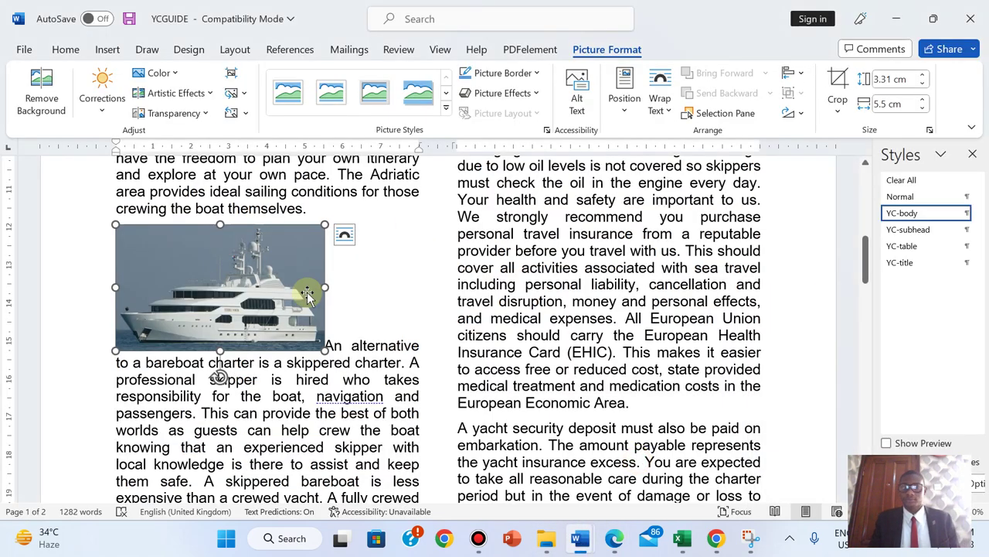
- Step the picture width down to 4 cm (2.41 cm high), rechecking the exam paper
{"action": "left_click", "coordinate": [923, 107]}
{"action": "left_click", "coordinate": [923, 108]}
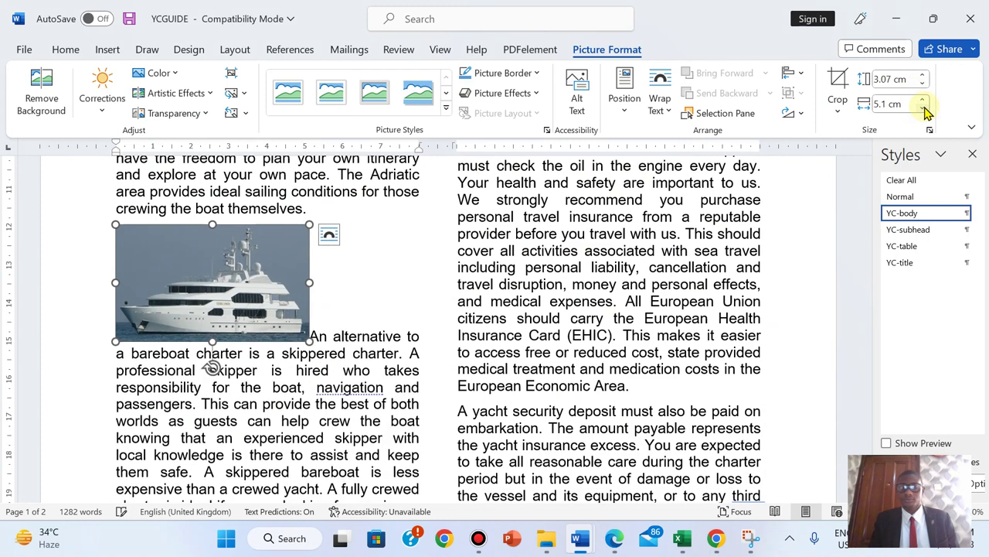
{"action": "left_click", "coordinate": [923, 107]}
{"action": "left_click", "coordinate": [923, 108]}
{"action": "left_click", "coordinate": [923, 107]}
{"action": "left_click", "coordinate": [923, 107]}
{"action": "left_click", "coordinate": [923, 108]}
{"action": "left_click", "coordinate": [923, 107]}
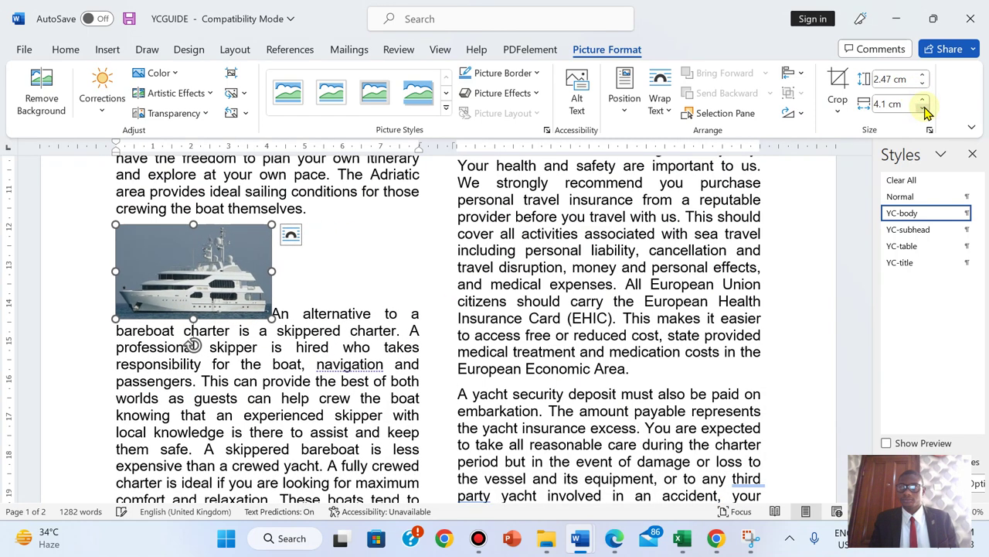
{"action": "left_click", "coordinate": [923, 107]}
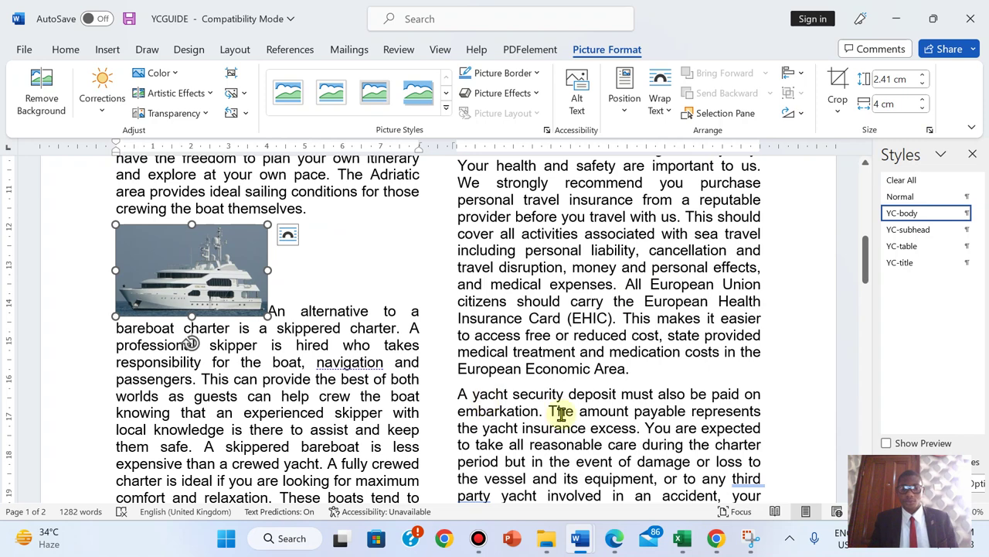
{"action": "left_click", "coordinate": [612, 539]}
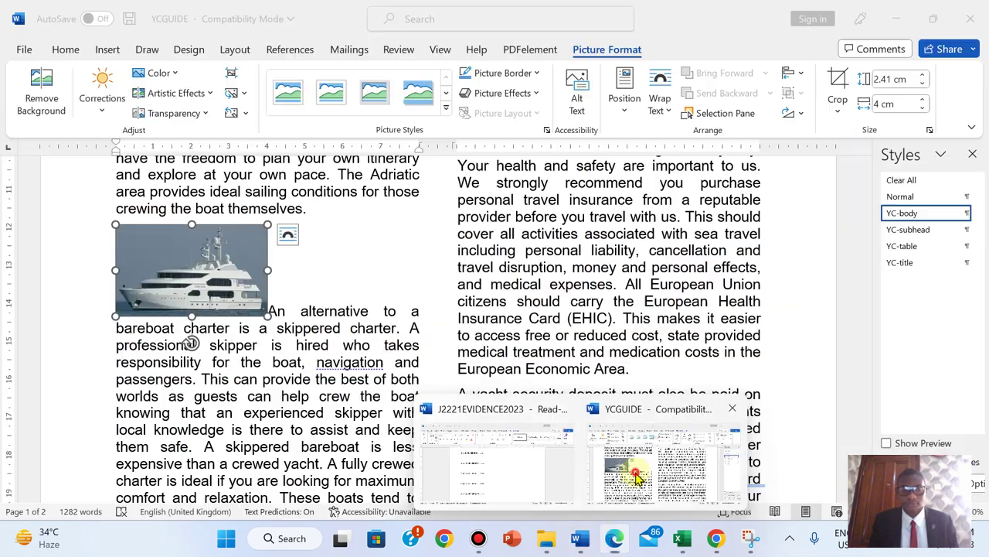
{"action": "left_click", "coordinate": [664, 487]}
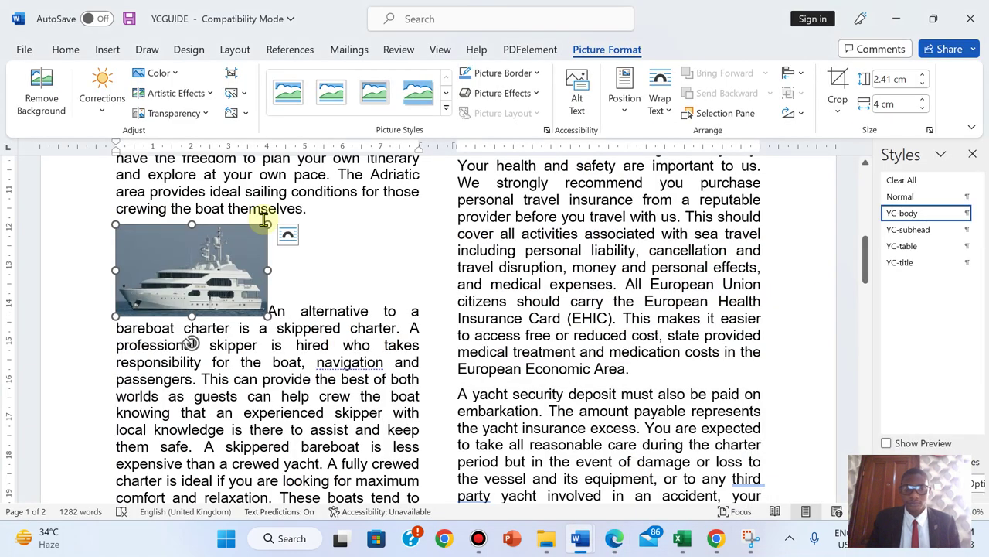
- Set the boat picture's text wrapping to Square
{"action": "left_click", "coordinate": [264, 220]}
{"action": "left_click", "coordinate": [236, 277]}
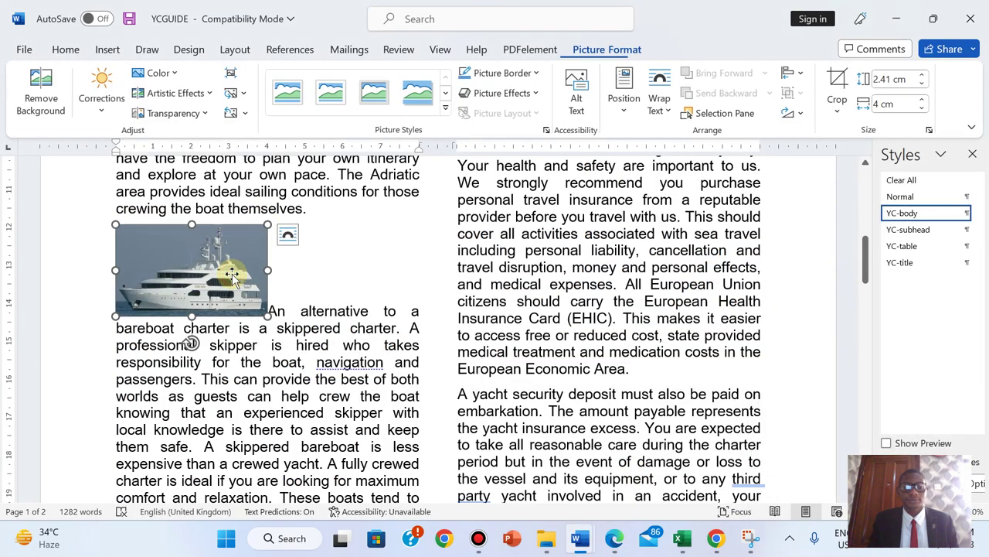
{"action": "left_click", "coordinate": [655, 112]}
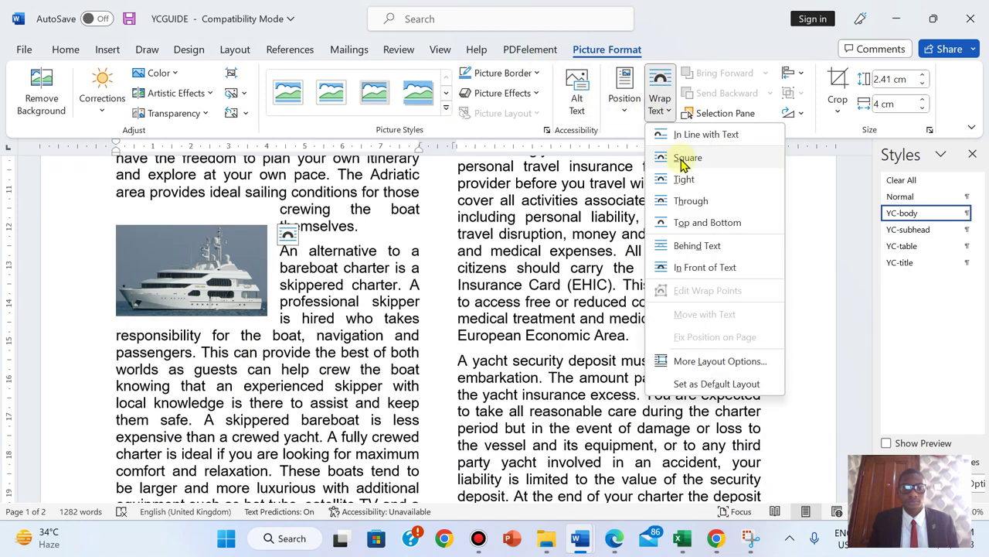
{"action": "left_click", "coordinate": [682, 162]}
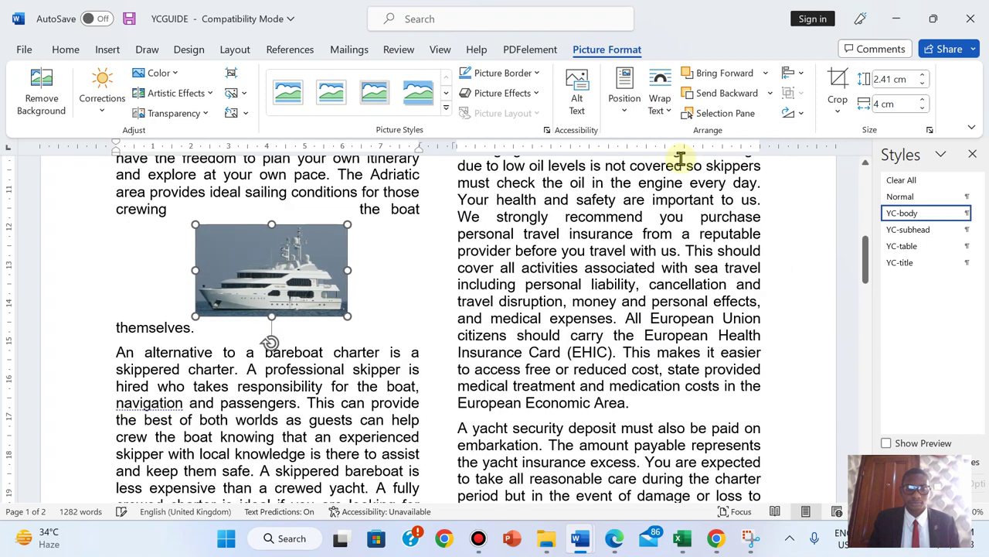
- Nudge the picture right to the column edge and down to the paragraph's top
{"action": "key", "text": "Right"}
{"action": "key", "text": "Right"}
{"action": "key", "text": "Right"}
{"action": "key", "text": "Right"}
{"action": "key", "text": "Right"}
{"action": "key", "text": "Right"}
{"action": "key", "text": "Right"}
{"action": "key", "text": "Right"}
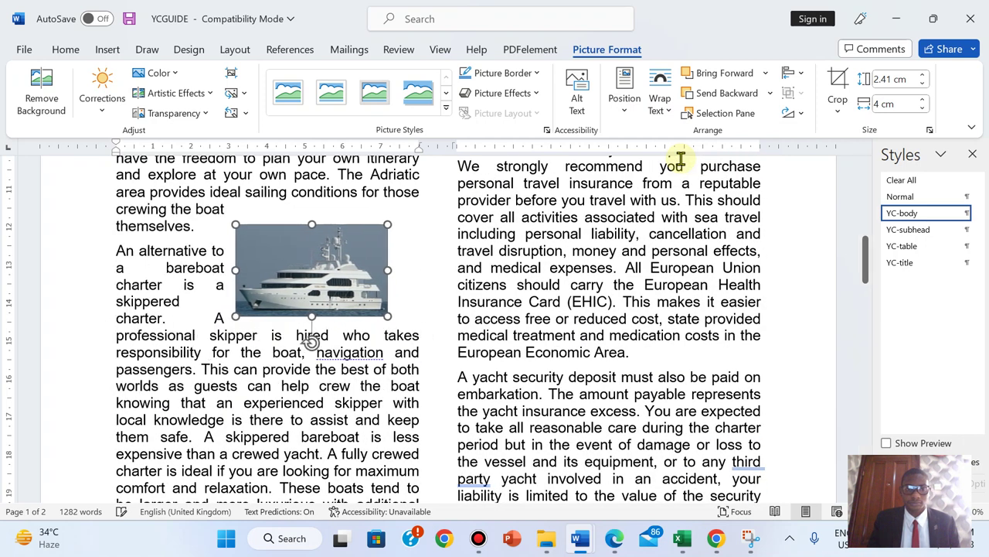
{"action": "key", "text": "Right"}
{"action": "key", "text": "Right"}
{"action": "key", "text": "Right"}
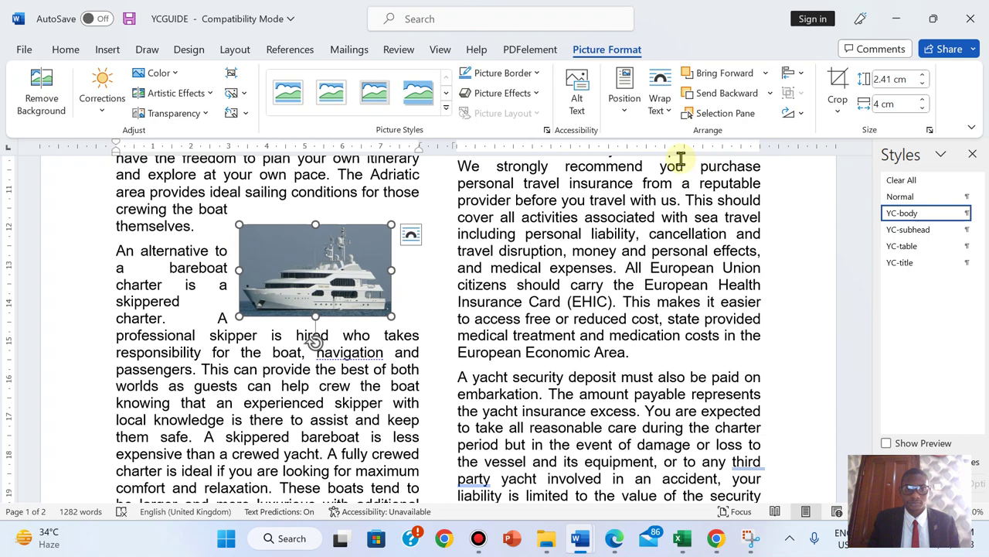
{"action": "key", "text": "Right"}
{"action": "key", "text": "Right"}
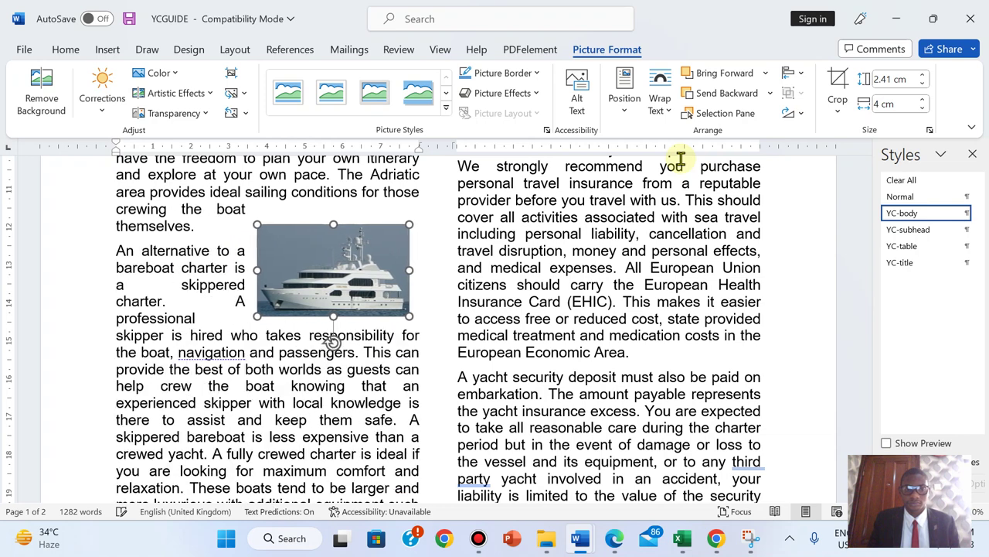
{"action": "key", "text": "Right"}
{"action": "key", "text": "Right"}
{"action": "key", "text": "Right"}
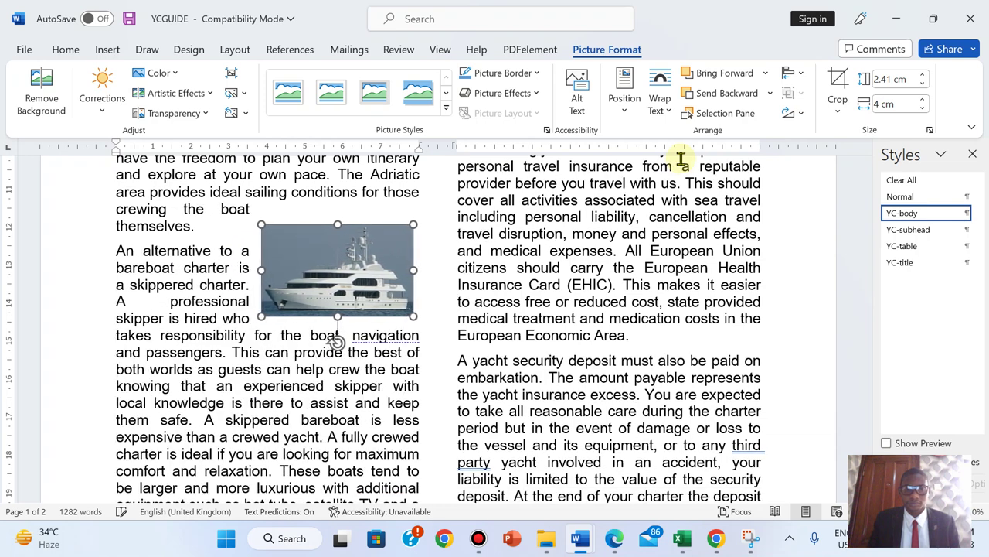
{"action": "key", "text": "Right"}
{"action": "key", "text": "Right"}
{"action": "key", "text": "Right"}
{"action": "key", "text": "Right"}
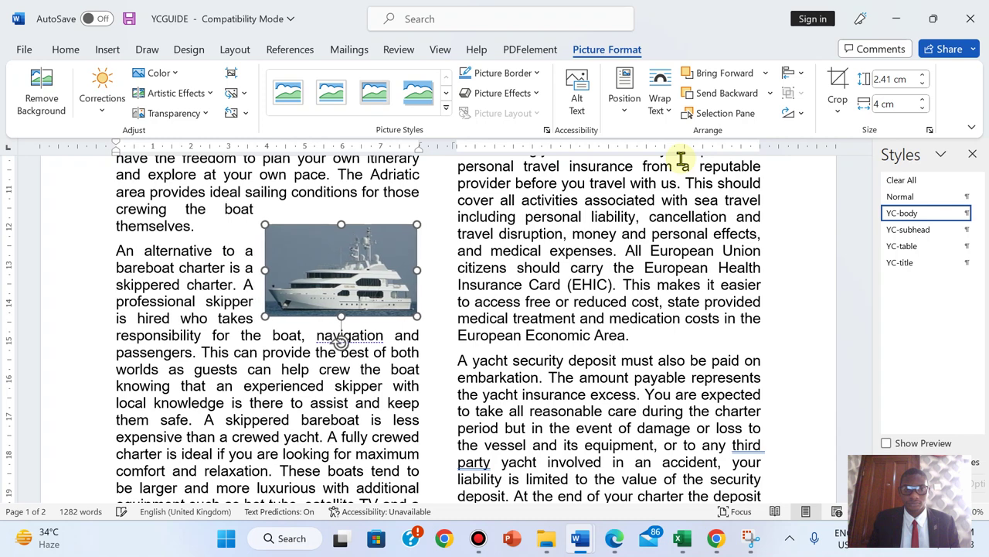
{"action": "key", "text": "Right"}
{"action": "key", "text": "Right"}
{"action": "key", "text": "Right"}
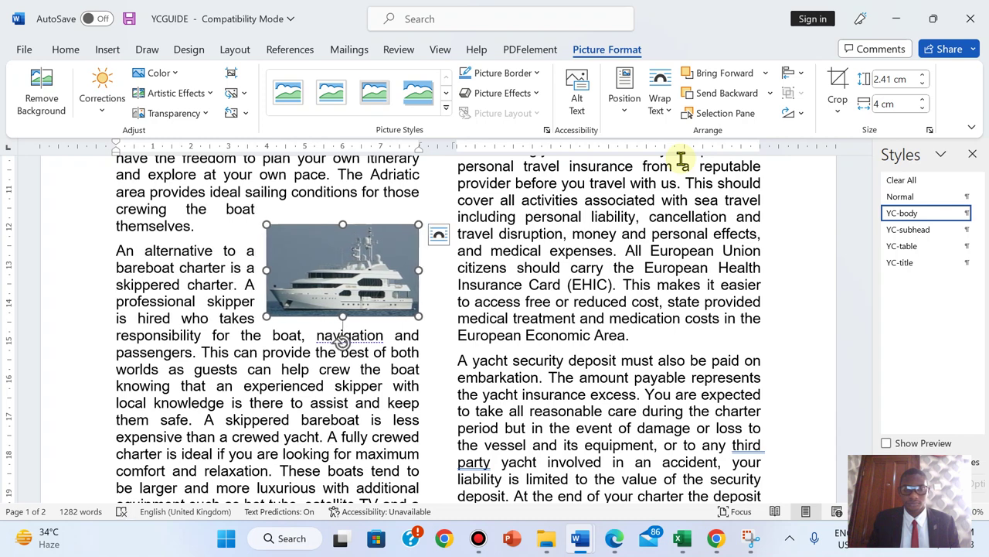
{"action": "key", "text": "Down"}
{"action": "key", "text": "Down"}
{"action": "key", "text": "Down"}
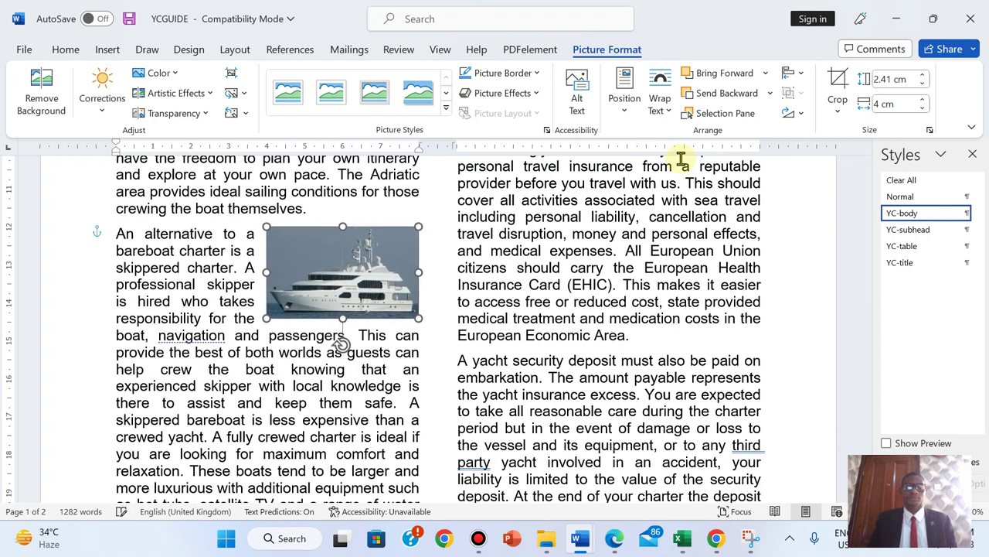
{"action": "key", "text": "Down"}
{"action": "key", "text": "Down"}
{"action": "key", "text": "Down"}
{"action": "key", "text": "Down"}
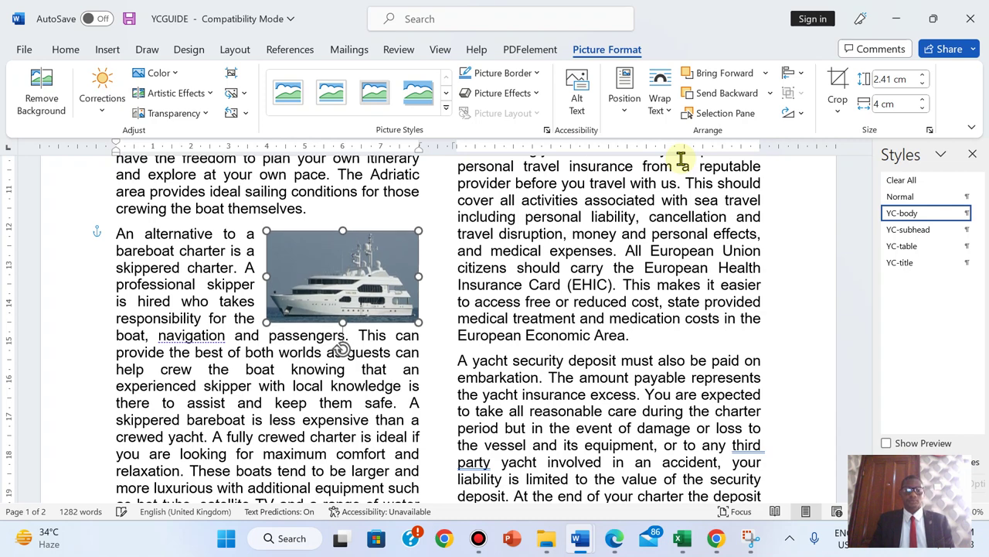
- Verify the picture's position by toggling gridlines on and off, then bring the exam PDF forward
{"action": "left_click", "coordinate": [365, 401]}
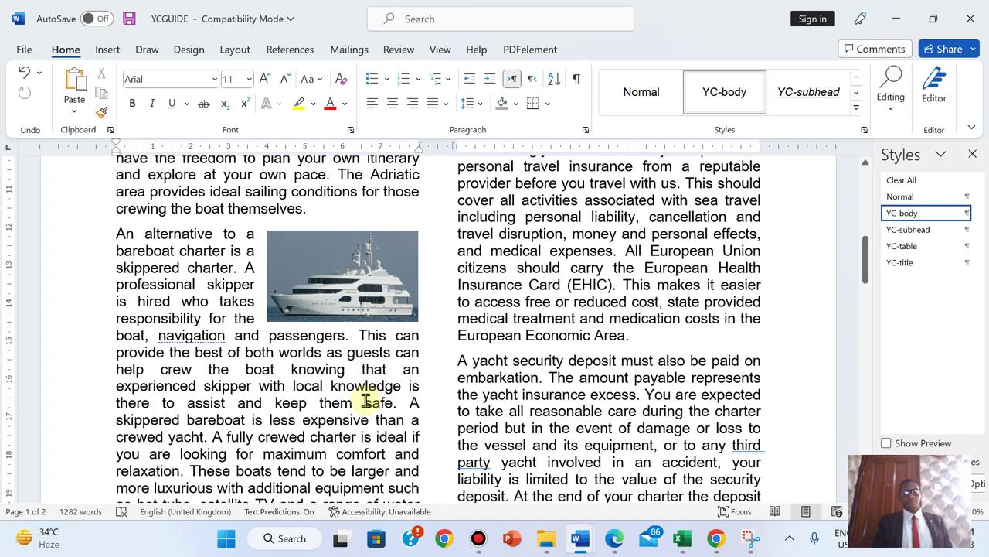
{"action": "left_click", "coordinate": [318, 289]}
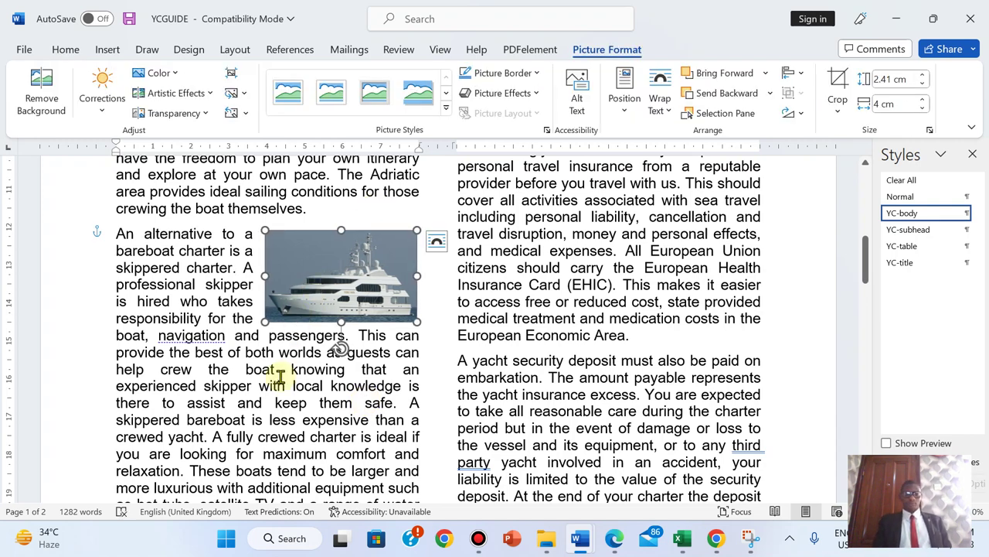
{"action": "left_click", "coordinate": [312, 372]}
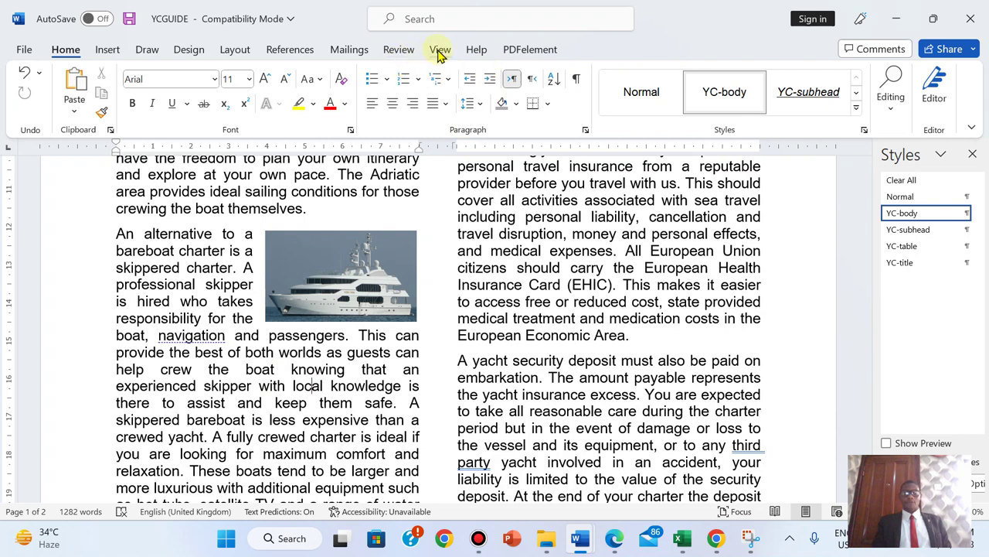
{"action": "left_click", "coordinate": [440, 50]}
{"action": "left_click", "coordinate": [383, 94]}
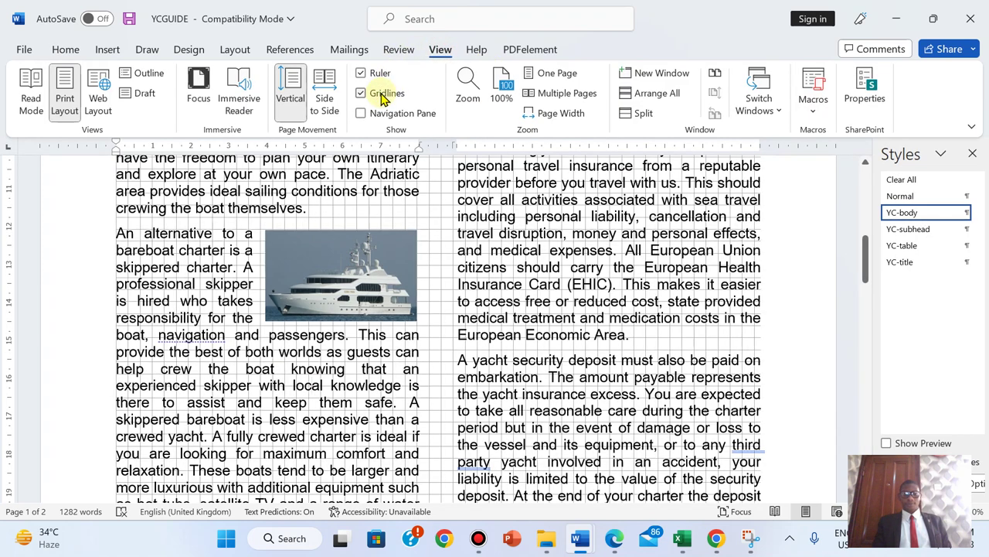
{"action": "left_click", "coordinate": [382, 94]}
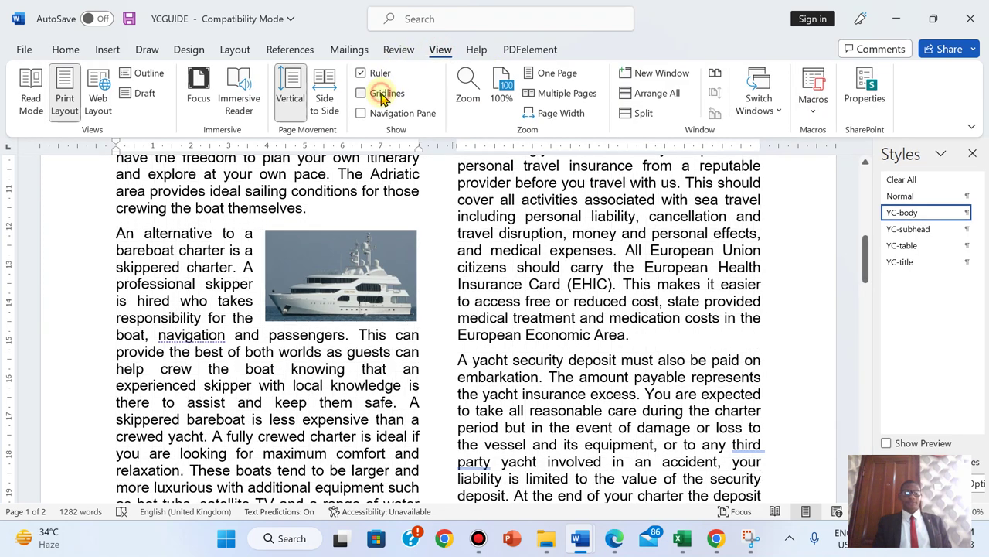
{"action": "left_click", "coordinate": [614, 545]}
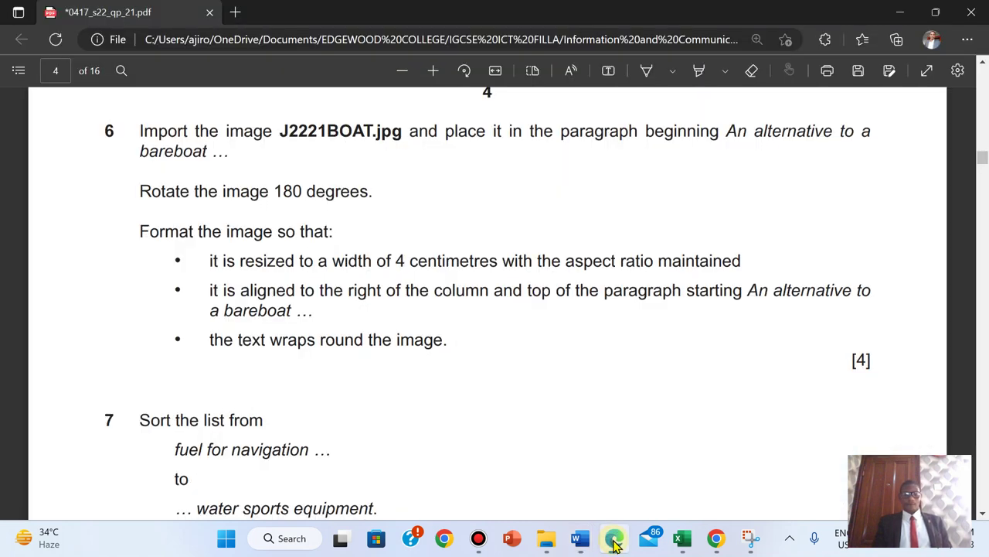
- Highlight question 6 green and scroll on to question 7
{"action": "left_click_drag", "start_coordinate": [134, 130], "coordinate": [870, 360]}
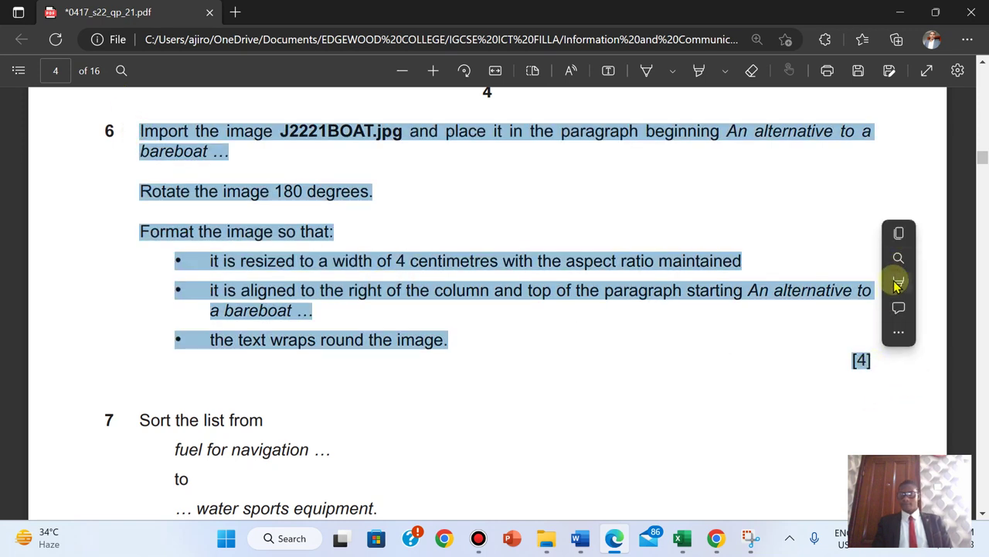
{"action": "mouse_move", "coordinate": [898, 281]}
{"action": "left_click", "coordinate": [776, 307]}
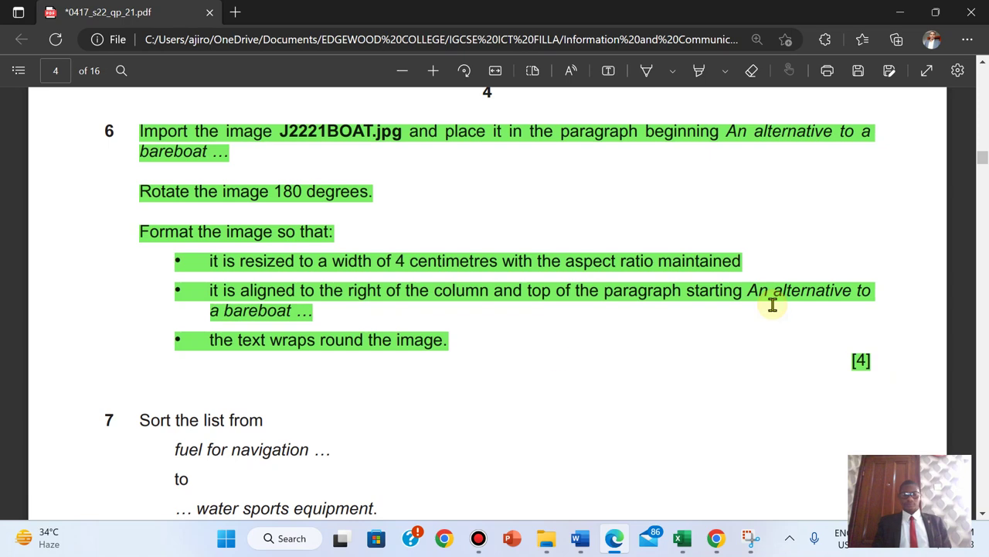
{"action": "scroll", "coordinate": [363, 403], "scroll_direction": "down", "scroll_amount": 5}
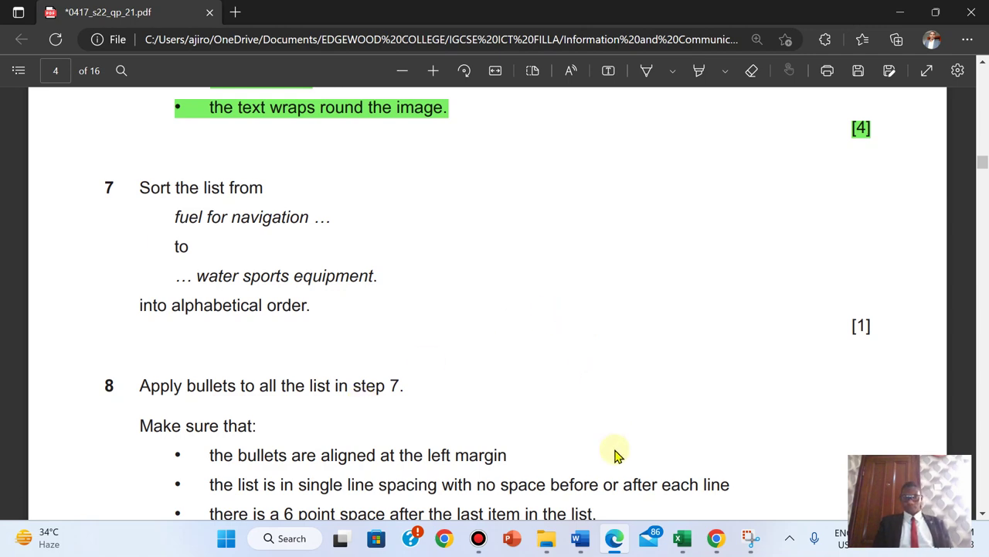
- Return to YCGUIDE and scroll to the extra-costs list on page 2
{"action": "mouse_move", "coordinate": [581, 545]}
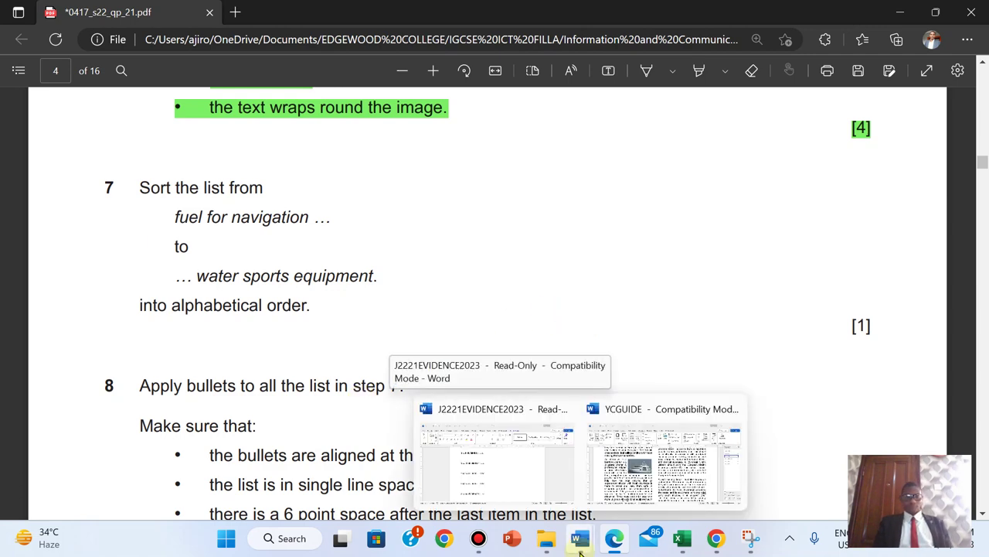
{"action": "left_click", "coordinate": [667, 459]}
{"action": "left_click_drag", "start_coordinate": [866, 263], "coordinate": [868, 359]}
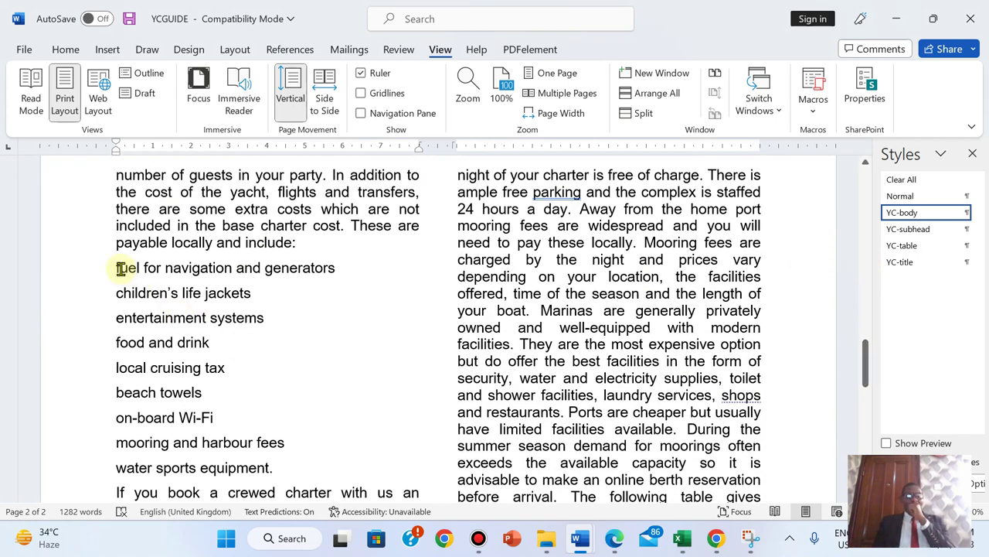
- Select the list from 'fuel for navigation' to 'water sports equipment'
{"action": "left_click_drag", "start_coordinate": [114, 268], "coordinate": [282, 468]}
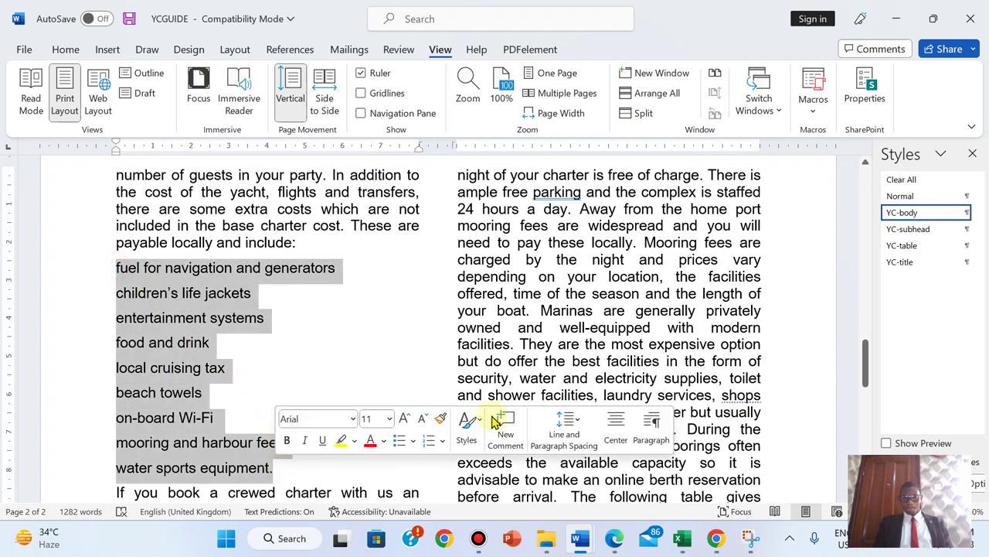
{"action": "left_click", "coordinate": [616, 543]}
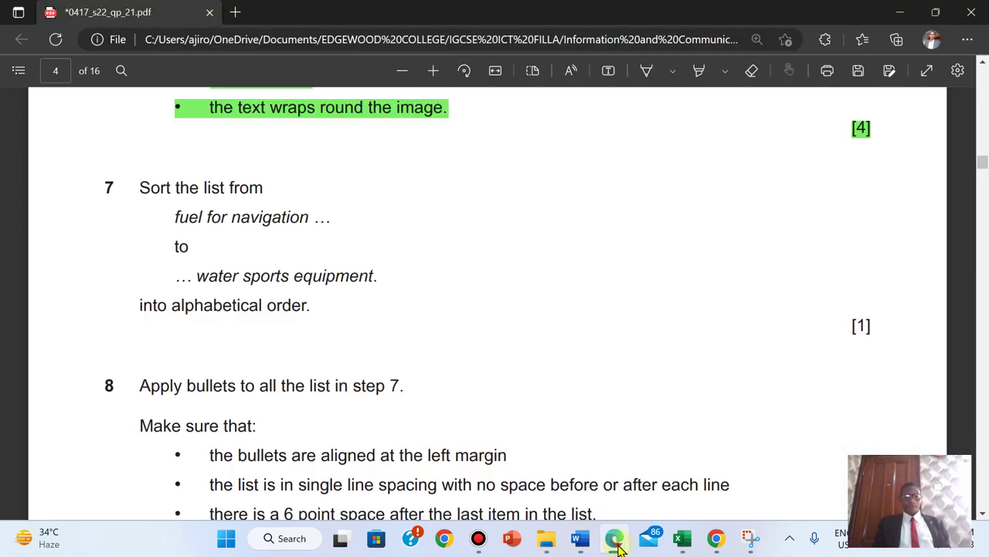
{"action": "left_click", "coordinate": [616, 543]}
{"action": "left_click", "coordinate": [616, 543]}
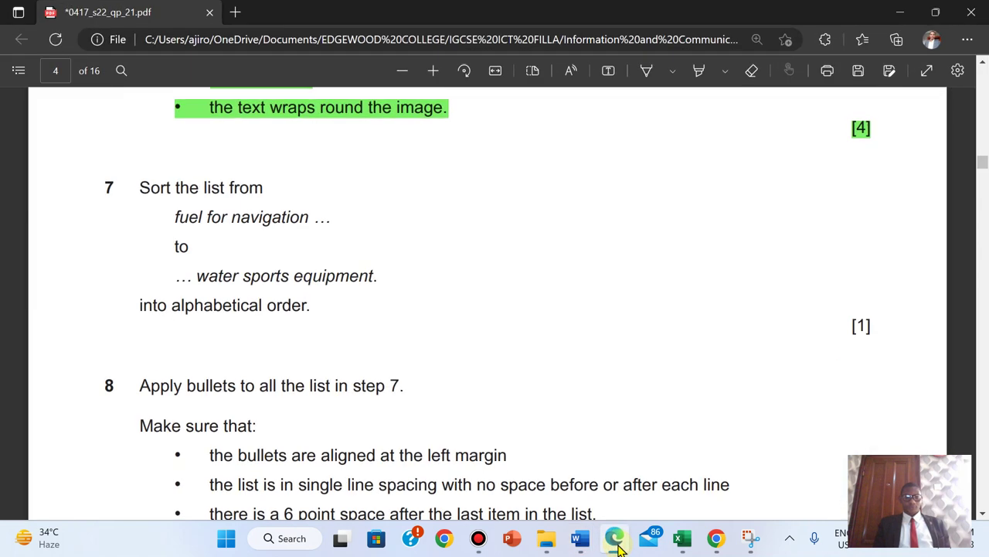
{"action": "left_click", "coordinate": [616, 543]}
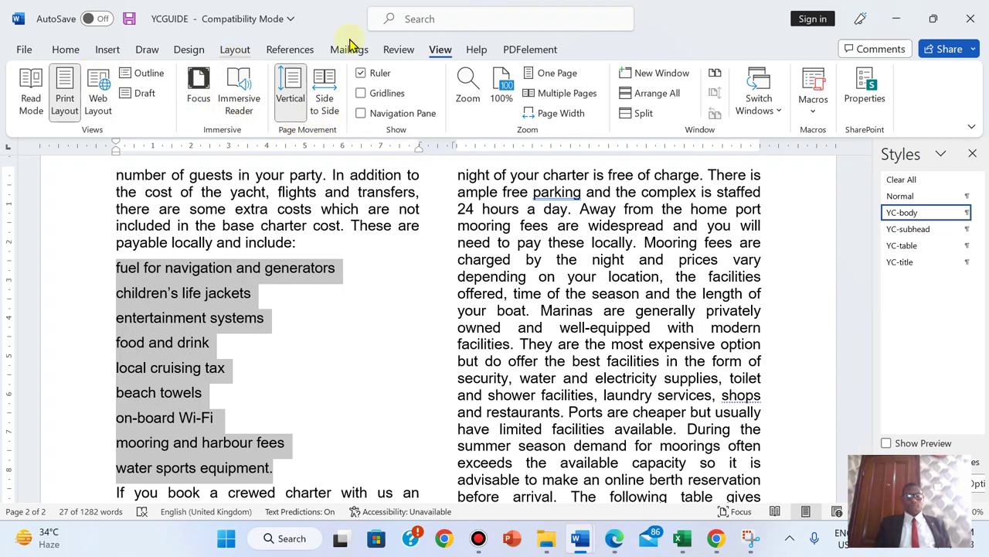
- Browse the Home, Insert and Layout ribbons and the list's shortcut menu, keeping the selection
{"action": "left_click", "coordinate": [70, 50]}
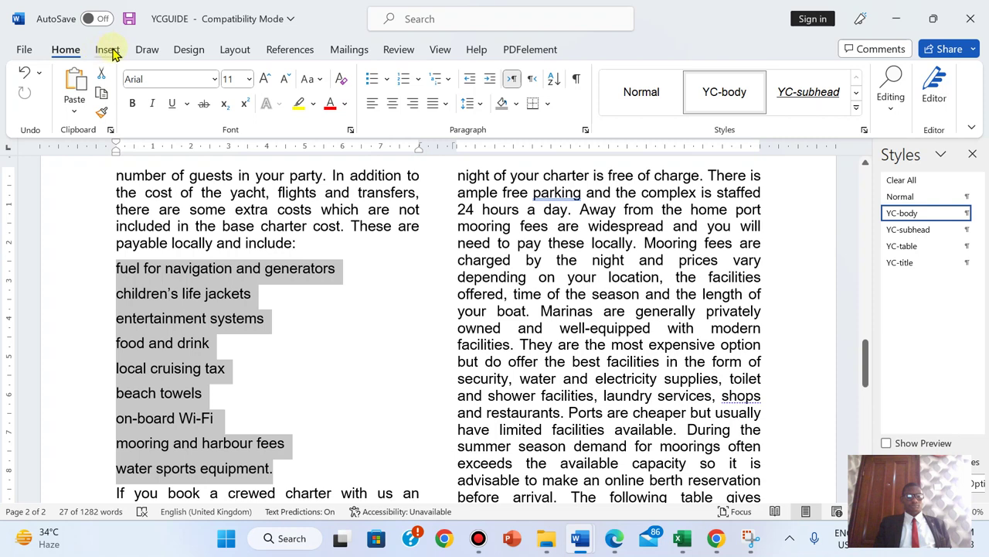
{"action": "left_click", "coordinate": [108, 50]}
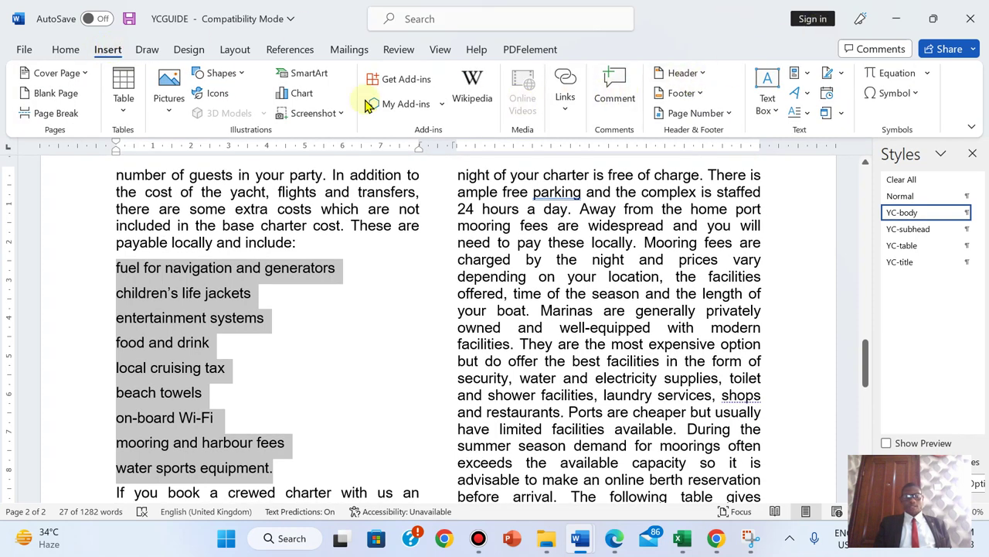
{"action": "left_click", "coordinate": [236, 50]}
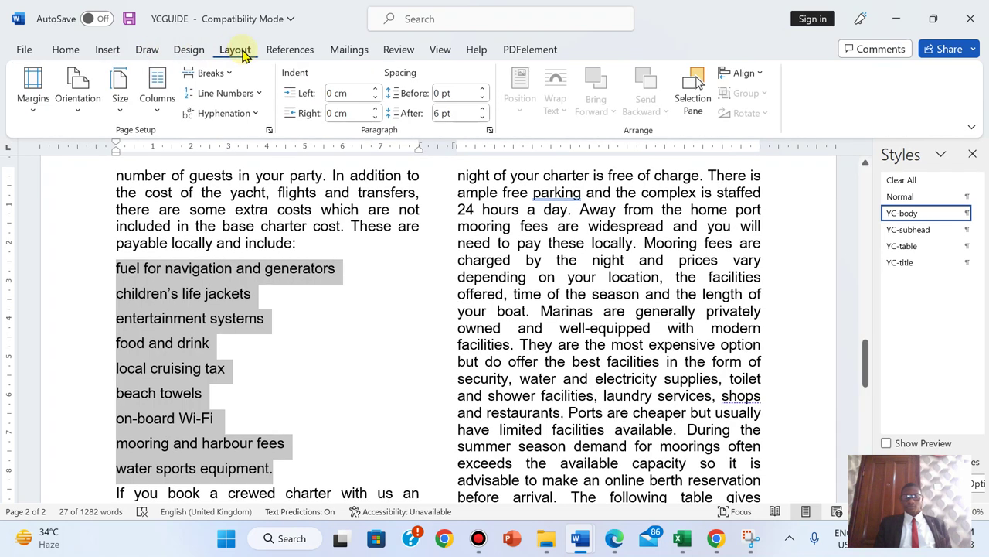
{"action": "right_click", "coordinate": [170, 331]}
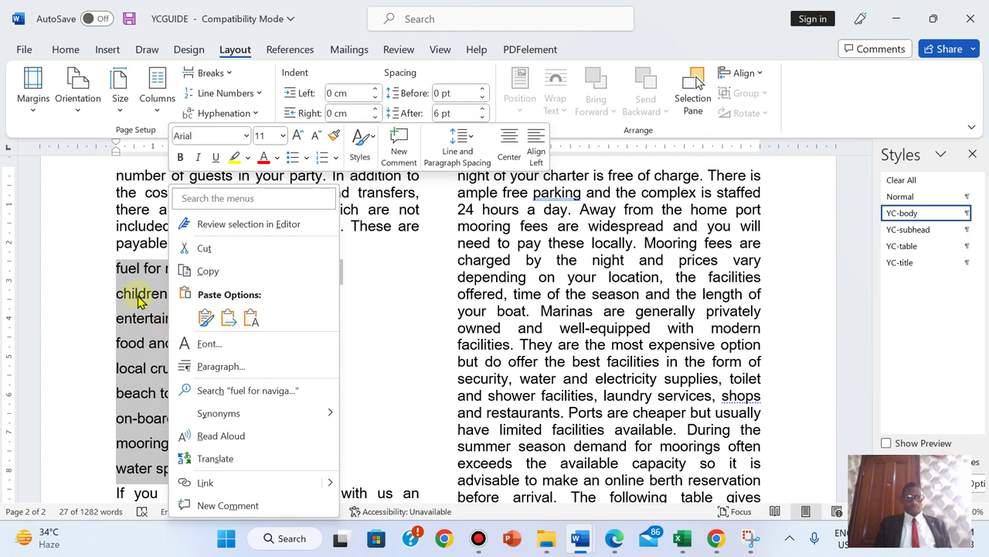
{"action": "key", "text": "Escape"}
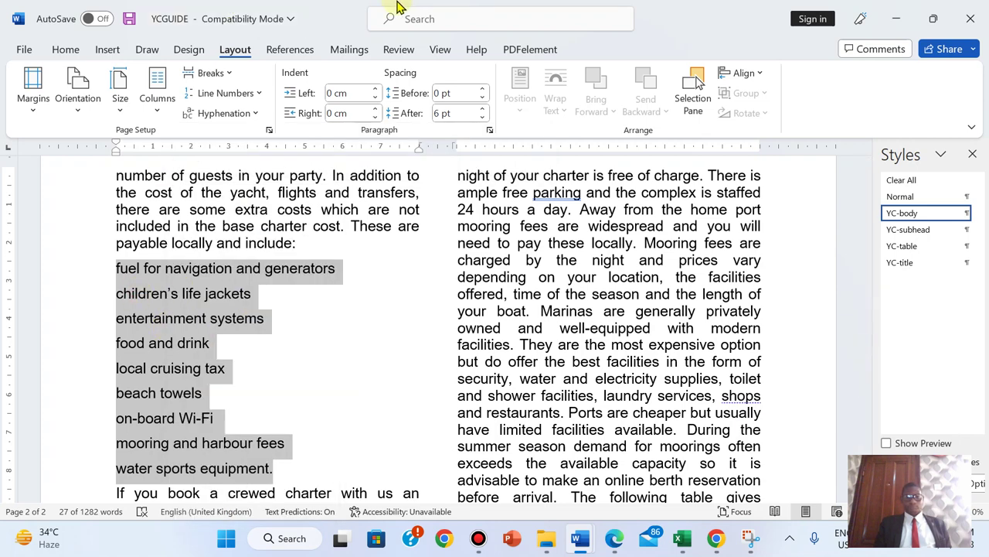
{"action": "left_click", "coordinate": [397, 8]}
{"action": "left_click", "coordinate": [565, 10]}
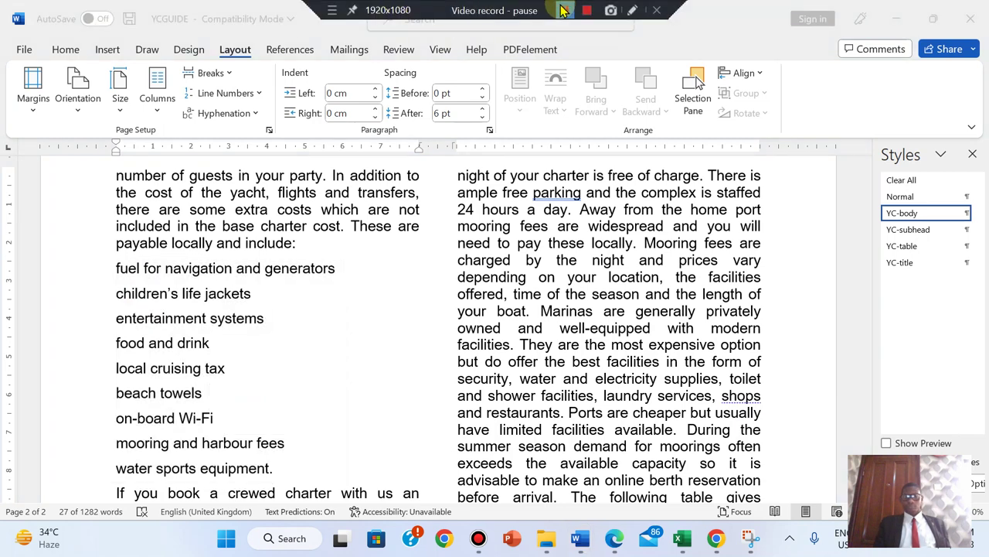
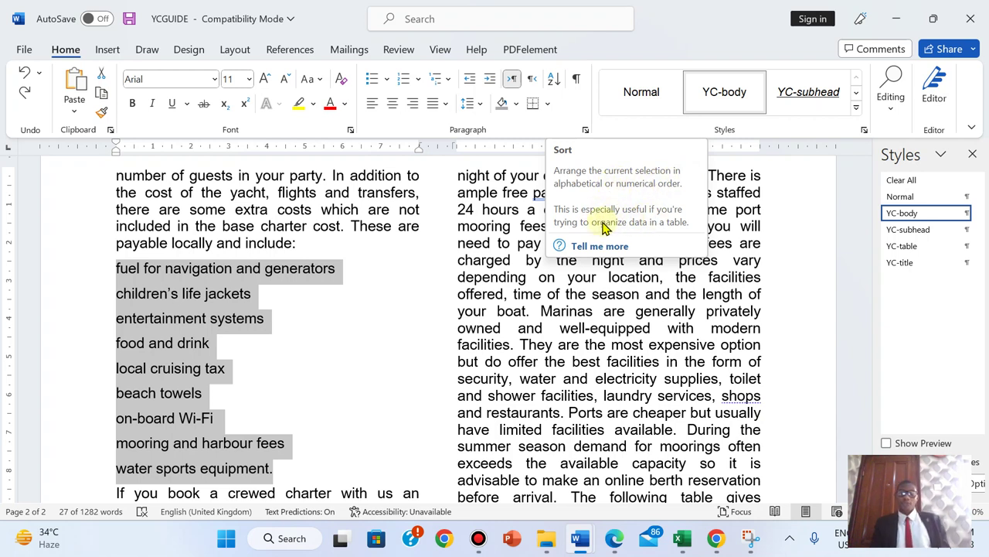
- Sort the nine extra-costs items by paragraphs, text, ascending, from beach towels to water sports equipment
{"action": "left_click", "coordinate": [553, 80]}
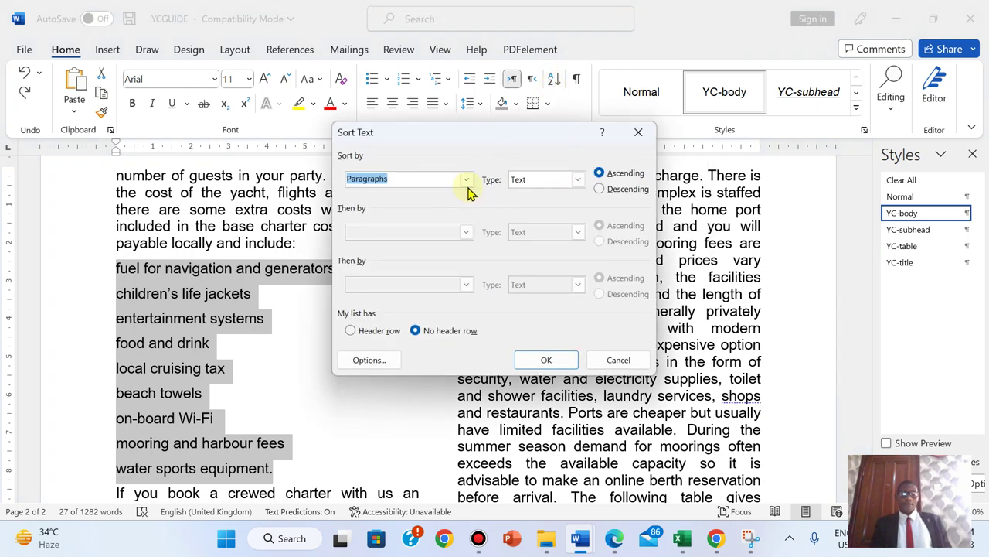
{"action": "left_click", "coordinate": [466, 180]}
{"action": "left_click", "coordinate": [466, 180]}
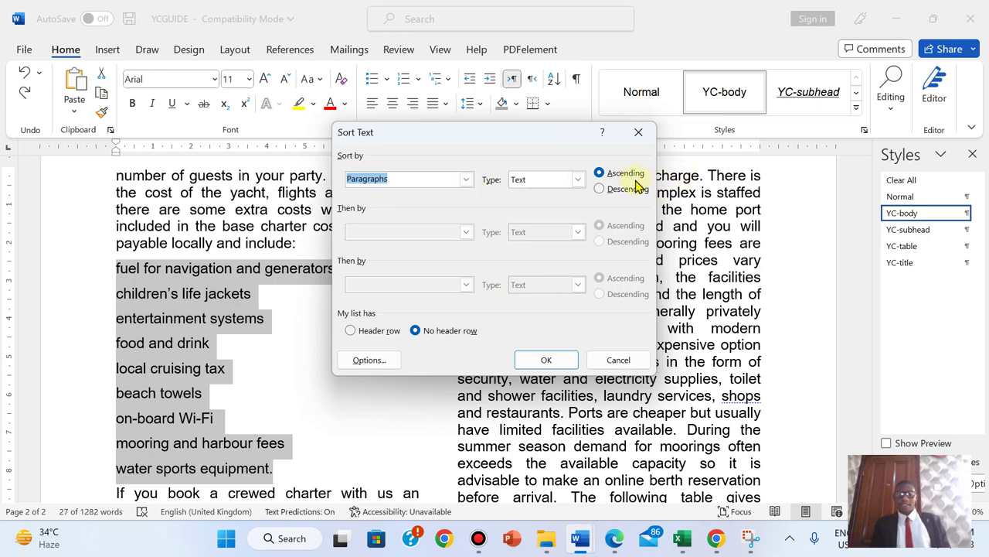
{"action": "left_click", "coordinate": [616, 532]}
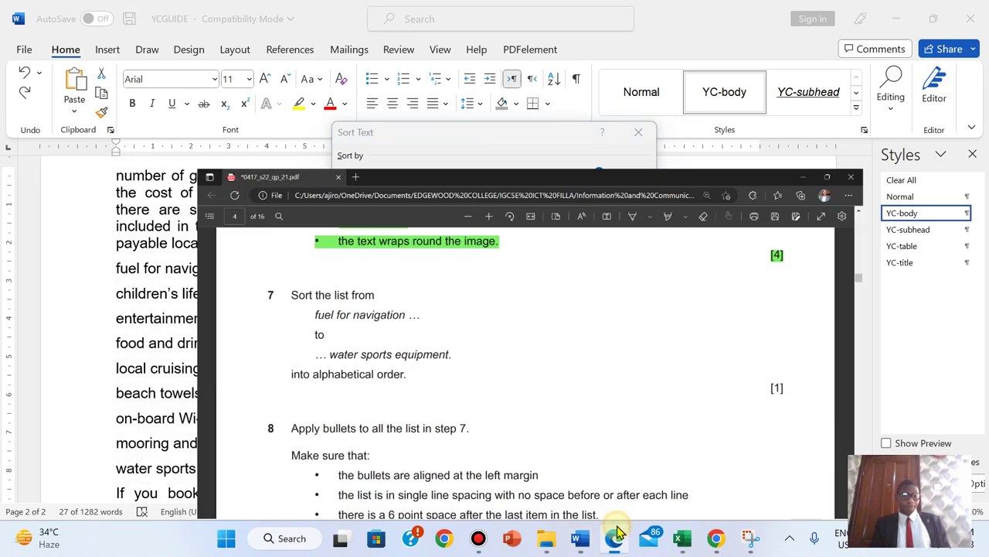
{"action": "left_click", "coordinate": [616, 533]}
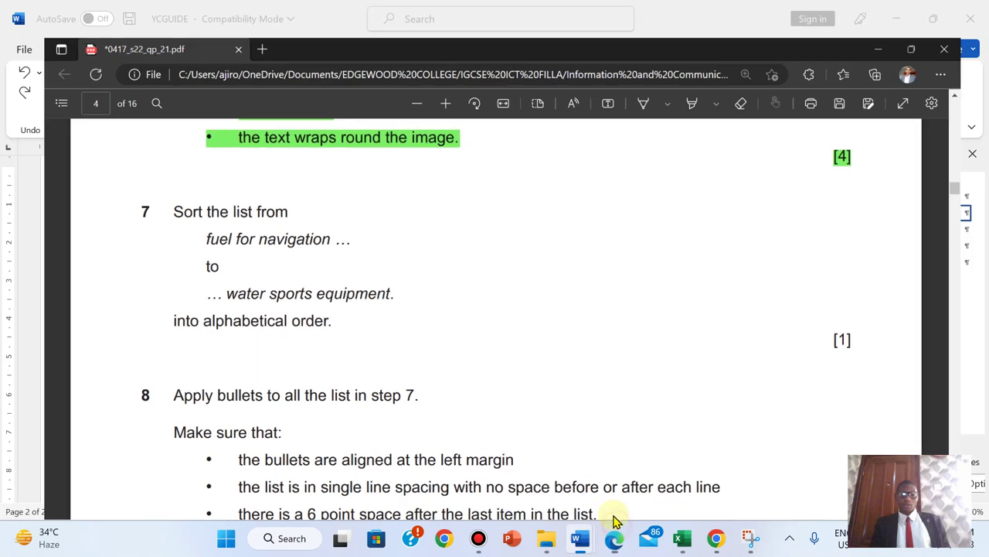
{"action": "left_click", "coordinate": [554, 361]}
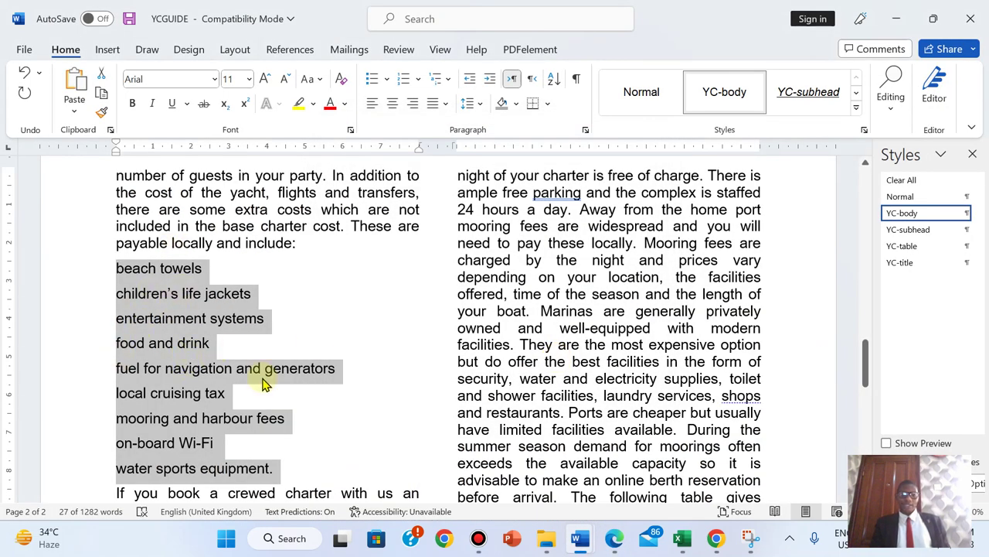
- Highlight all of question 7 in green in the exam paper, then go back to YCGUIDE
{"action": "left_click", "coordinate": [613, 545]}
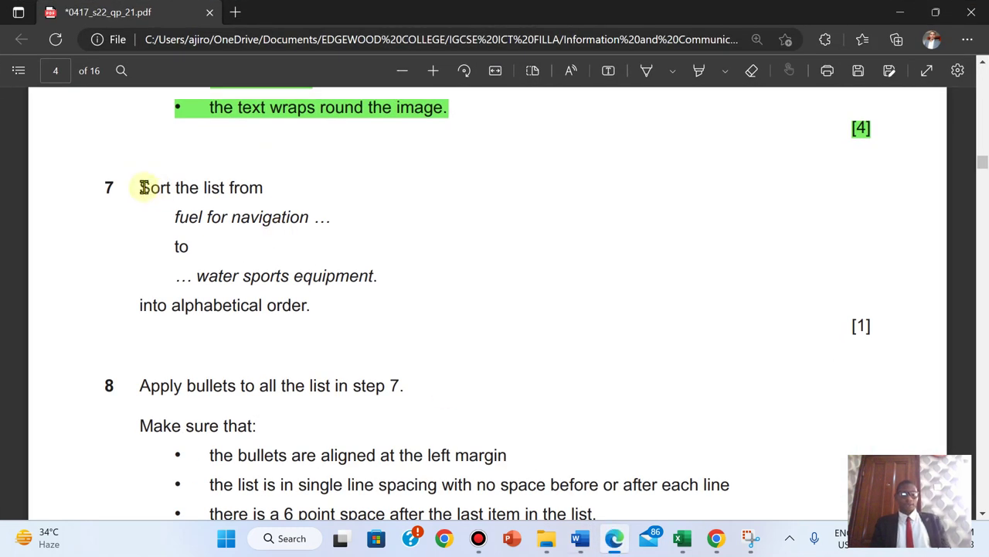
{"action": "left_click_drag", "start_coordinate": [140, 187], "coordinate": [878, 331]}
{"action": "mouse_move", "coordinate": [901, 248]}
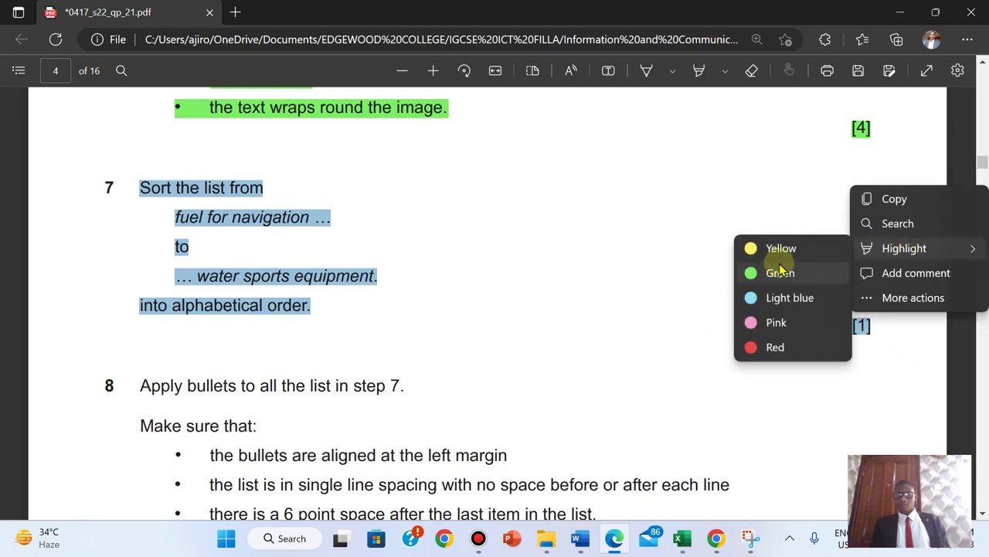
{"action": "left_click", "coordinate": [776, 273]}
{"action": "scroll", "coordinate": [777, 274], "scroll_direction": "down", "scroll_amount": 5}
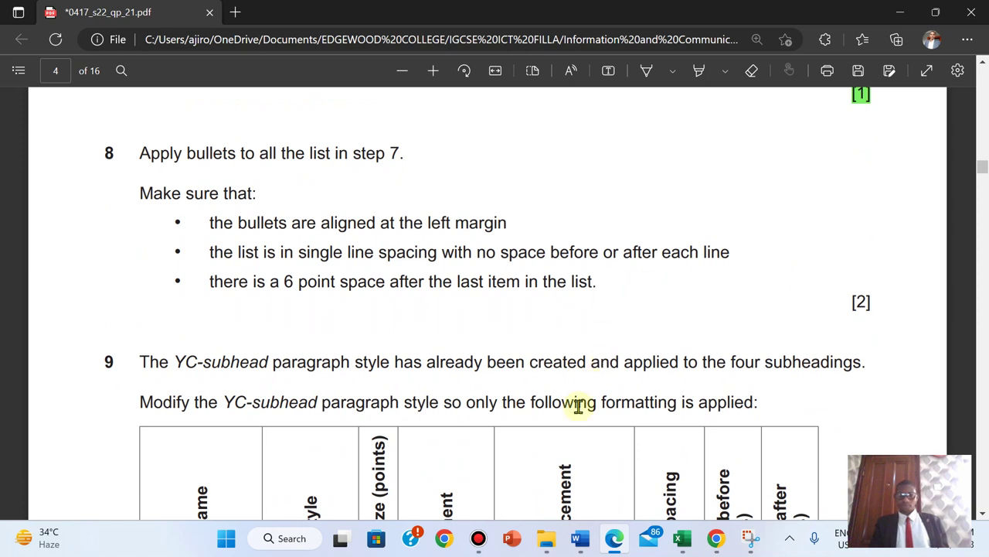
{"action": "mouse_move", "coordinate": [579, 539]}
{"action": "left_click", "coordinate": [637, 469]}
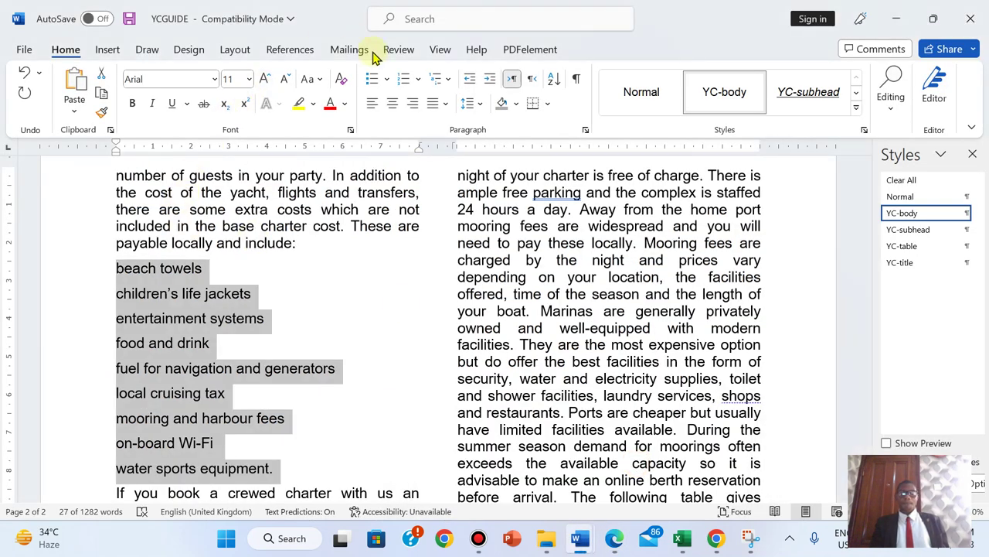
- Apply square bullets to the extra-costs list and check question 8's requirements
{"action": "left_click", "coordinate": [386, 80]}
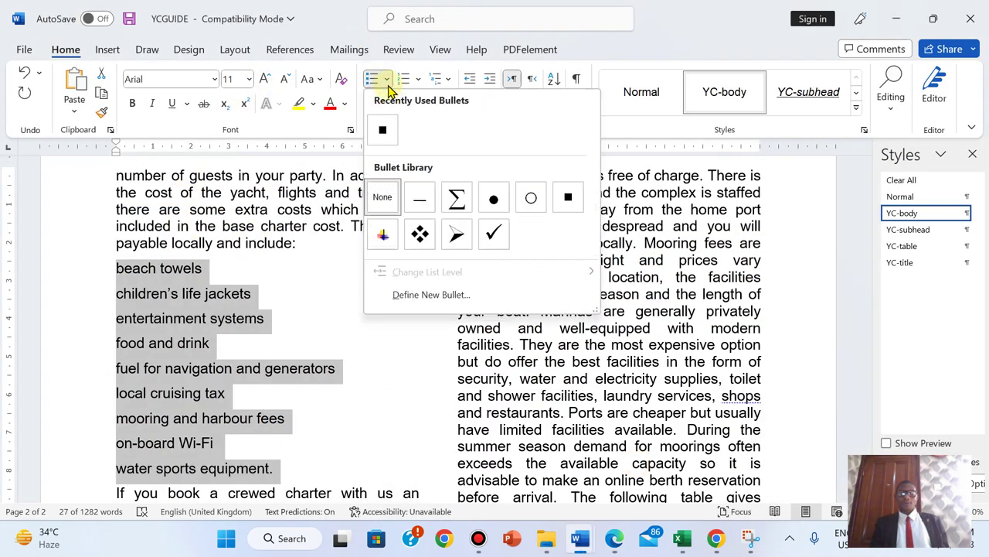
{"action": "left_click", "coordinate": [382, 129]}
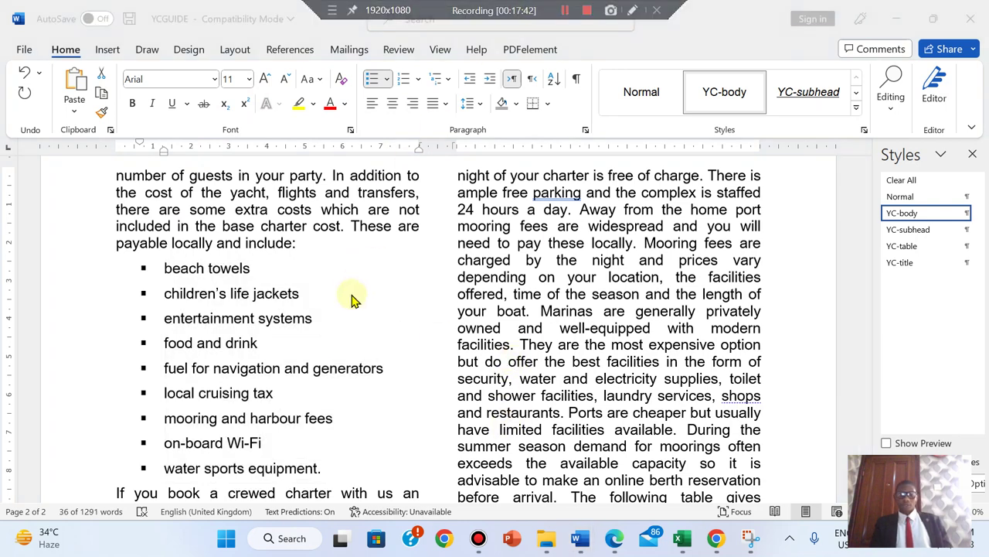
{"action": "left_click", "coordinate": [621, 542]}
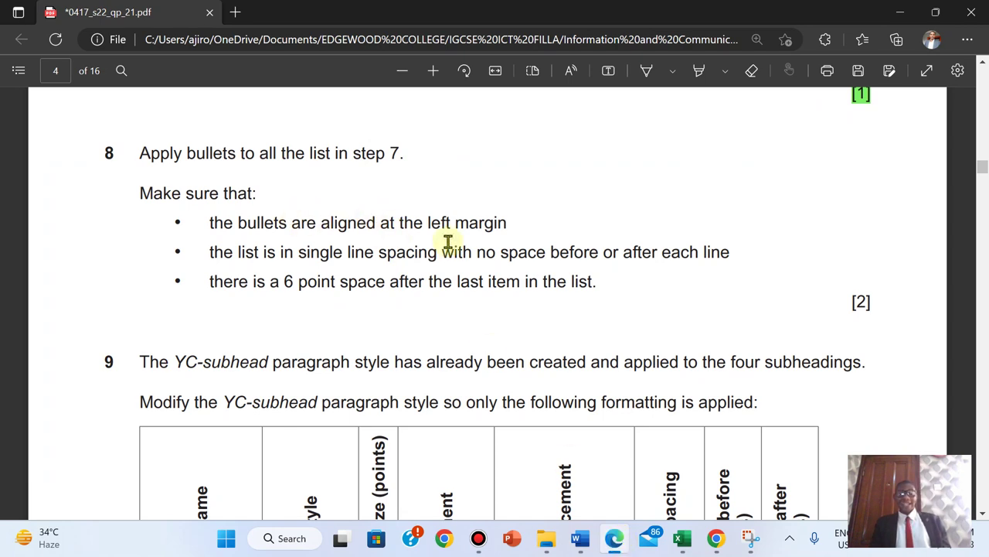
{"action": "mouse_move", "coordinate": [581, 537]}
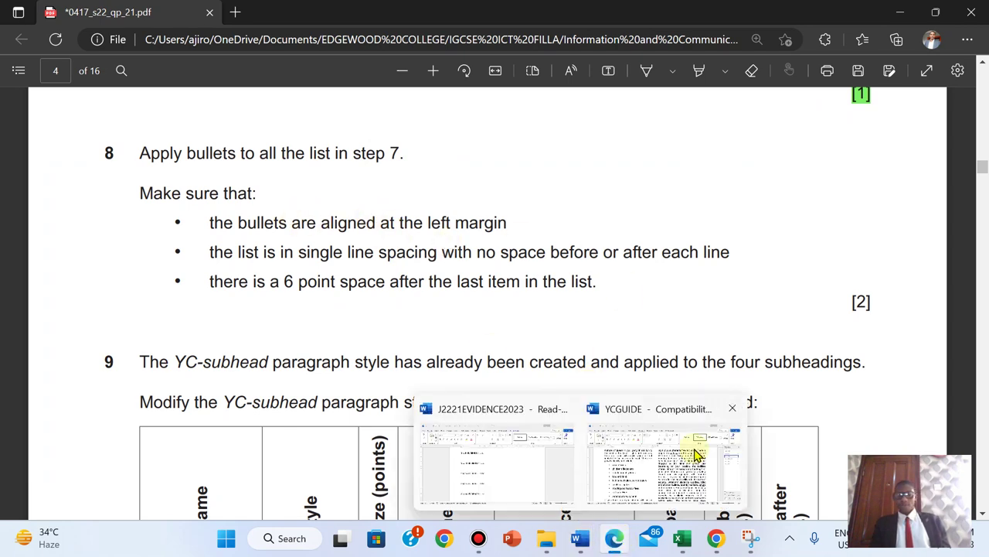
{"action": "left_click", "coordinate": [694, 447]}
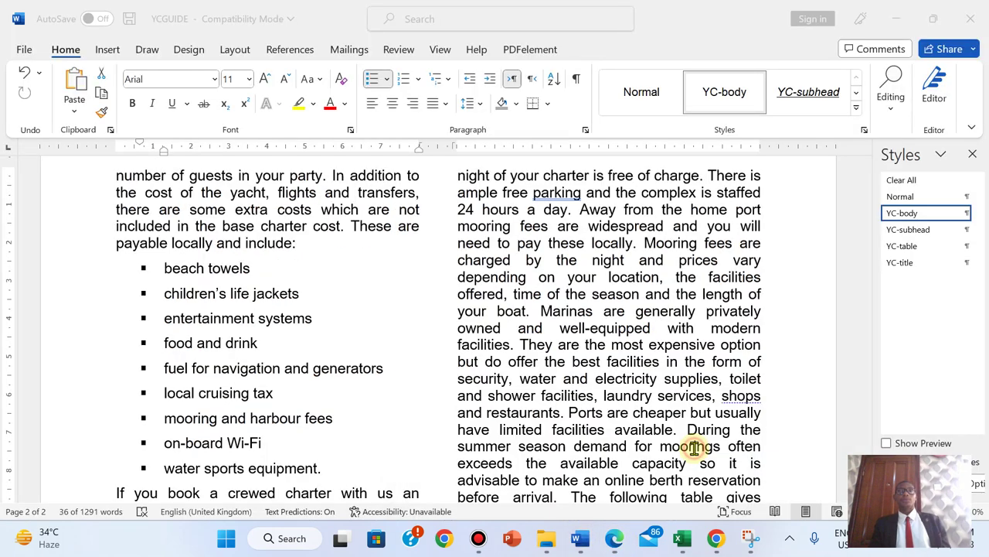
- Set the list's left indentation to 0 cm in the Paragraph dialog
{"action": "left_click", "coordinate": [586, 130]}
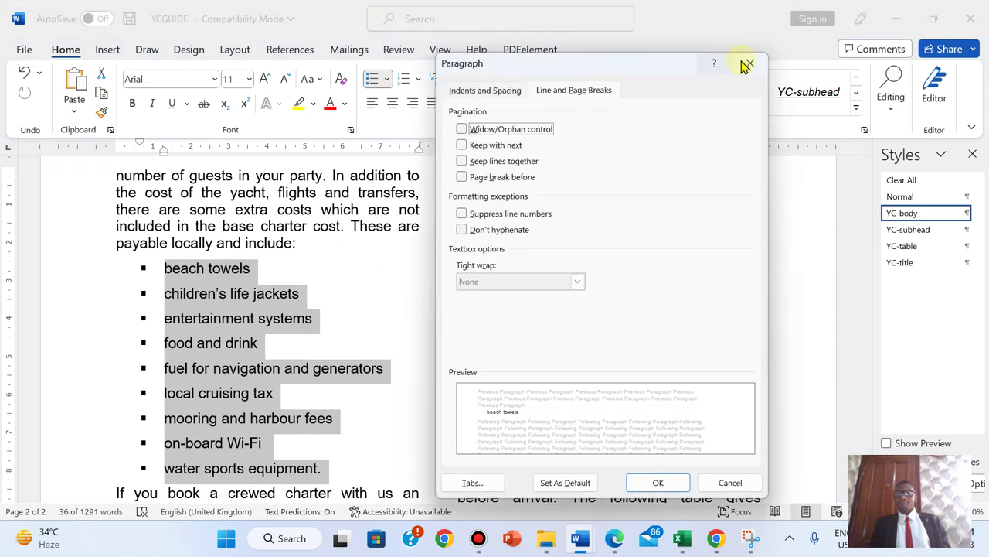
{"action": "left_click", "coordinate": [461, 93]}
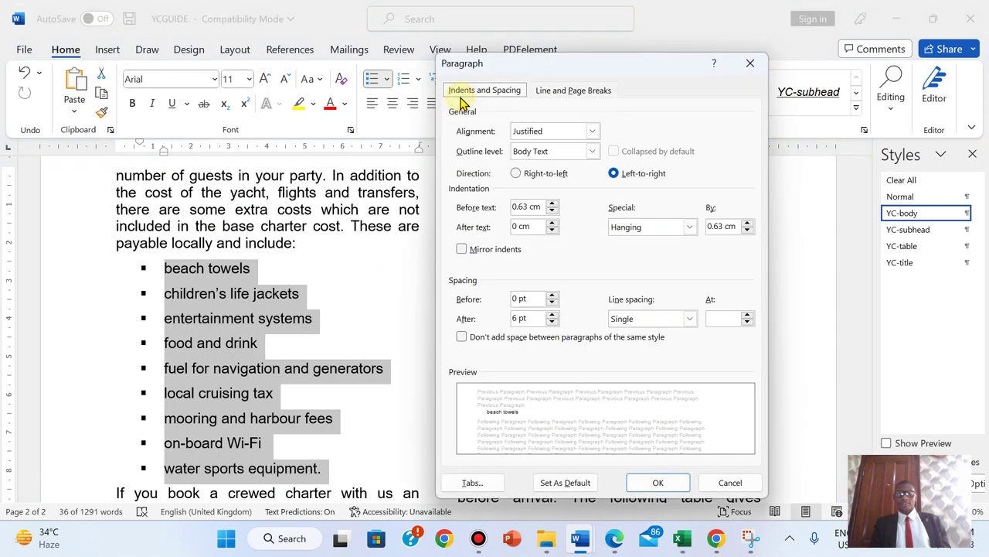
{"action": "left_click", "coordinate": [551, 217]}
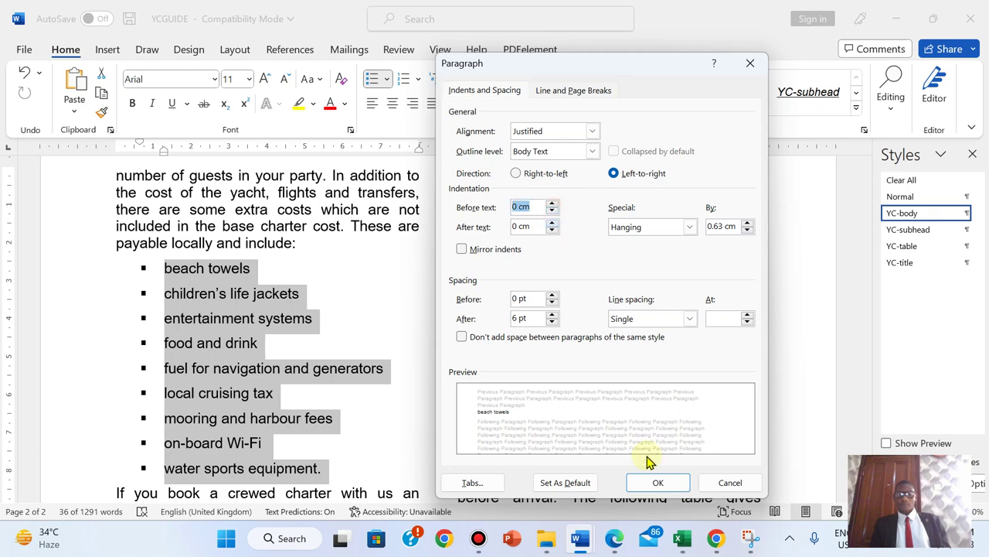
{"action": "left_click", "coordinate": [656, 482]}
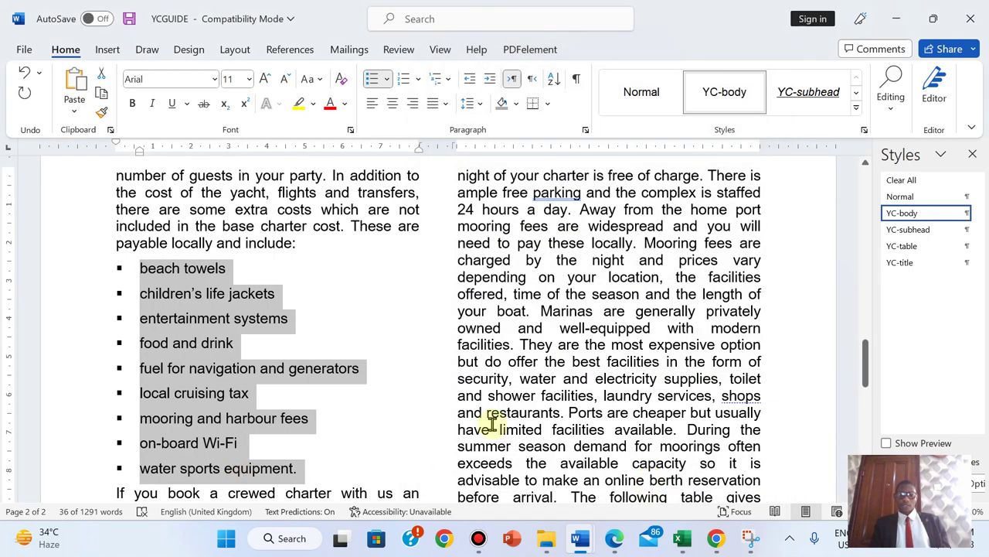
{"action": "left_click", "coordinate": [621, 545]}
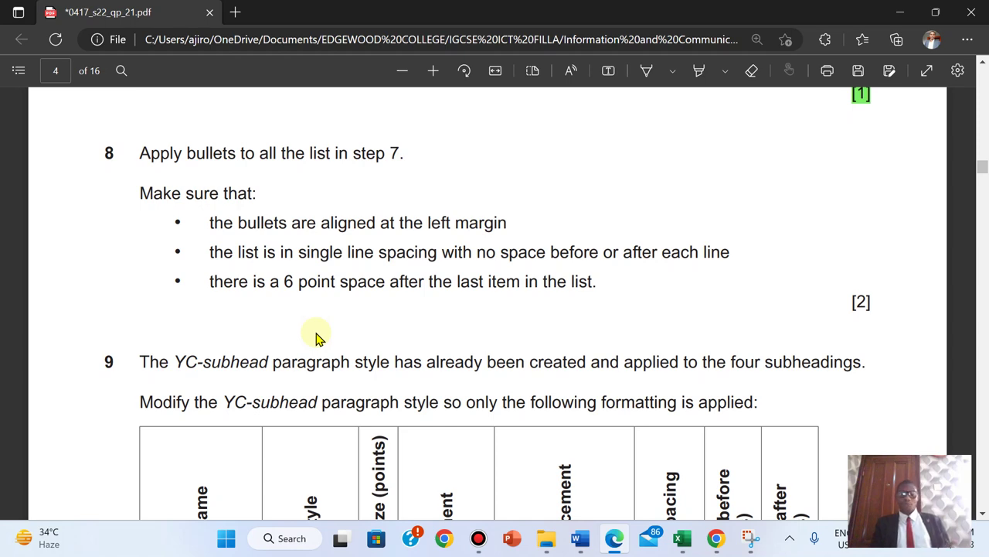
- Set the list paragraphs' spacing after to 0 pt
{"action": "left_click", "coordinate": [580, 538]}
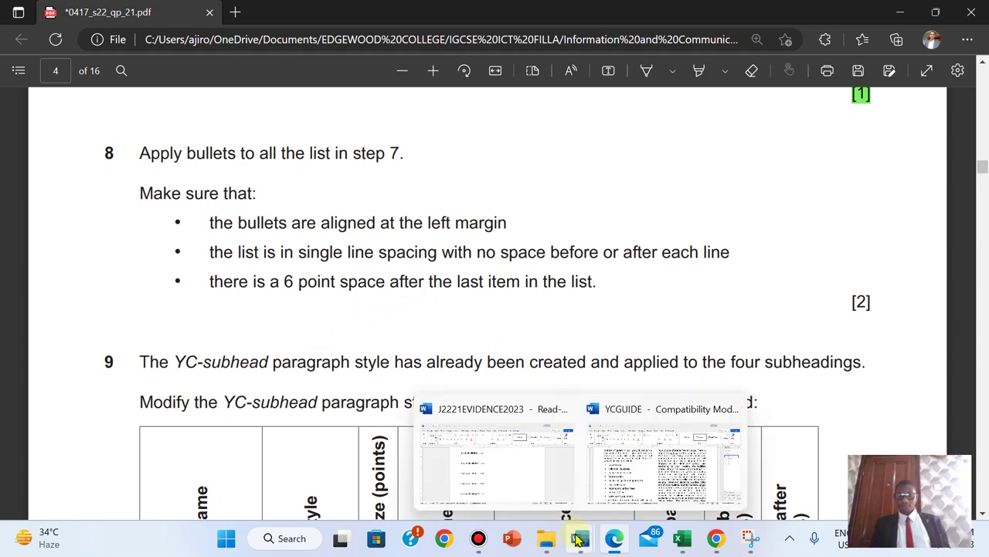
{"action": "left_click", "coordinate": [653, 462]}
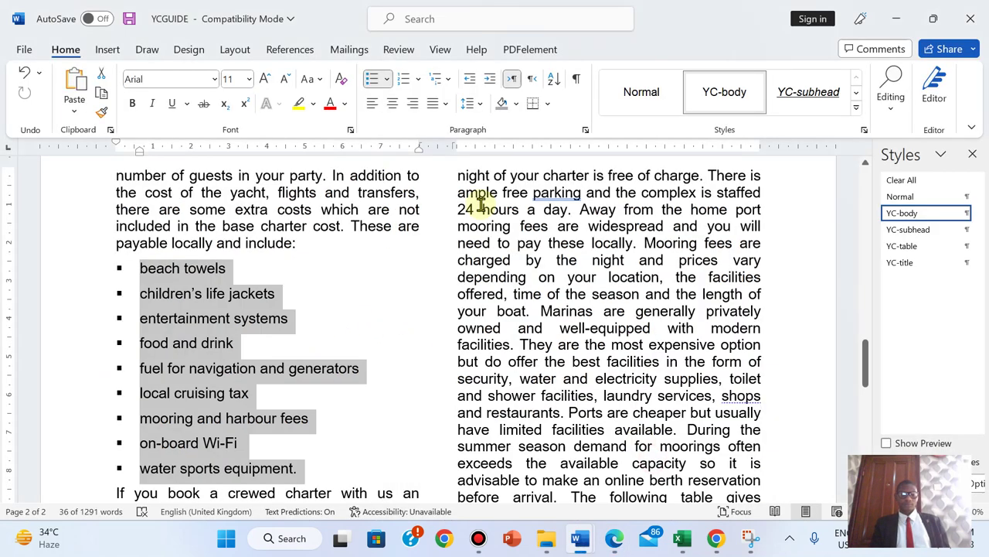
{"action": "left_click", "coordinate": [585, 130]}
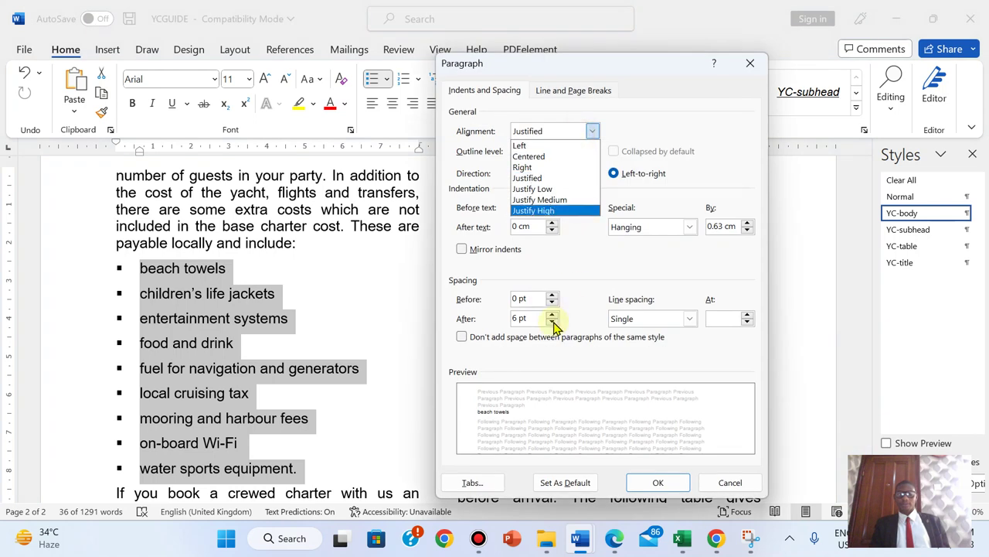
{"action": "left_click", "coordinate": [554, 323]}
{"action": "left_click", "coordinate": [553, 323]}
{"action": "left_click", "coordinate": [639, 486]}
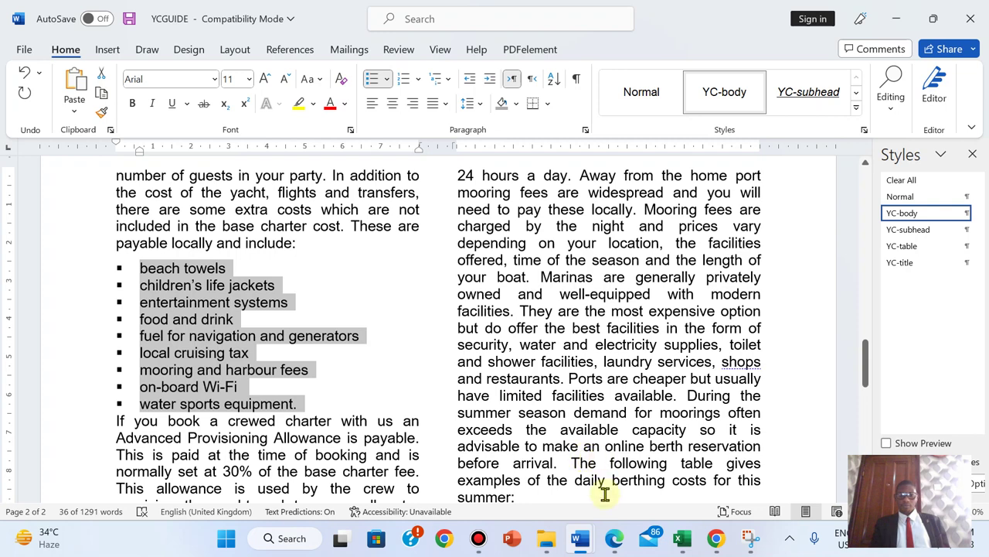
{"action": "left_click", "coordinate": [616, 551]}
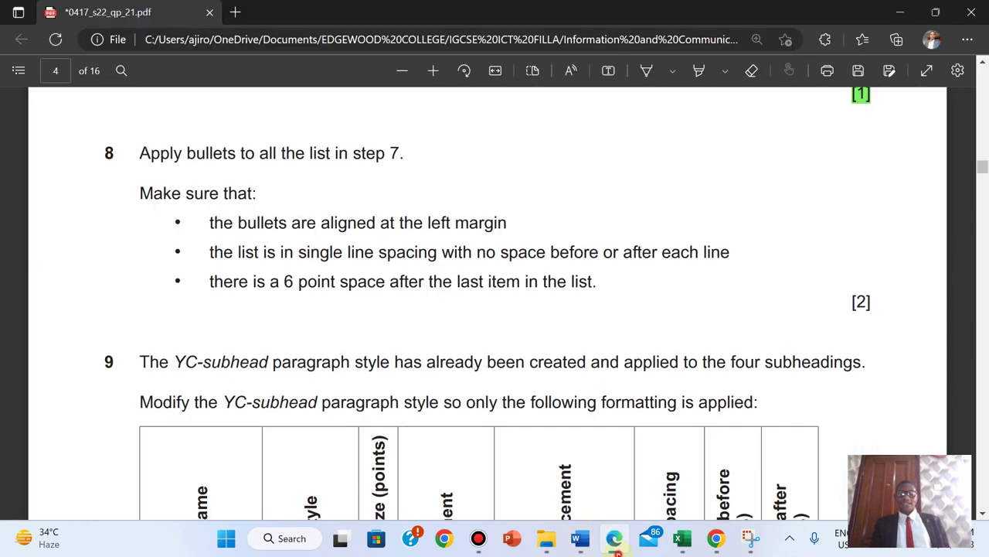
{"action": "left_click", "coordinate": [580, 540]}
- Add a bullet-free 6 pt blank line after 'water sports equipment'
{"action": "left_click", "coordinate": [301, 403]}
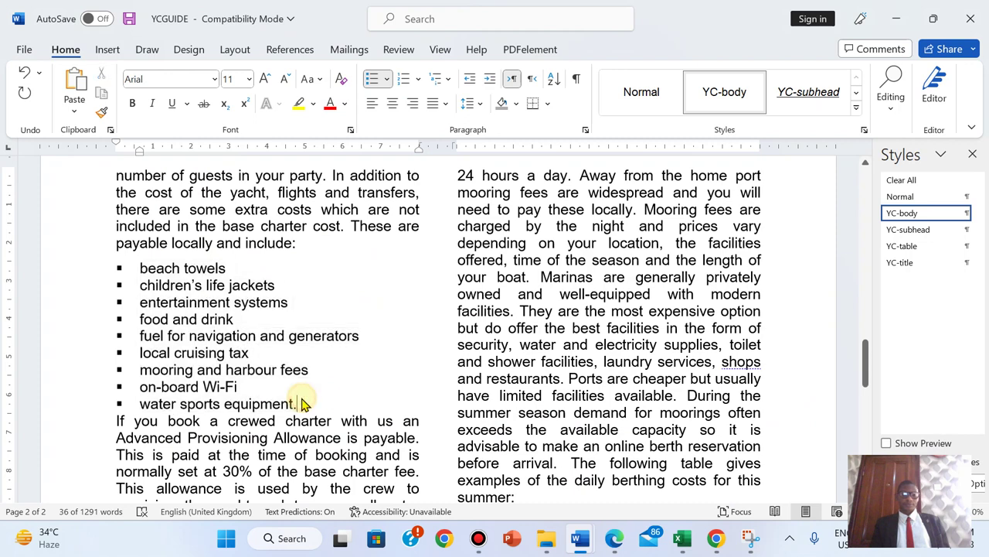
{"action": "key", "text": "Return"}
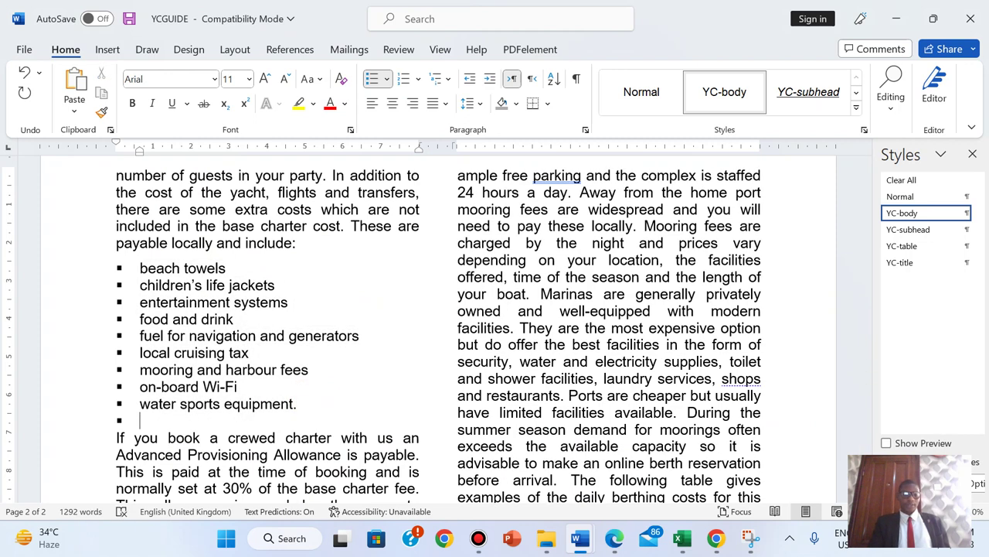
{"action": "key", "text": "BackSpace"}
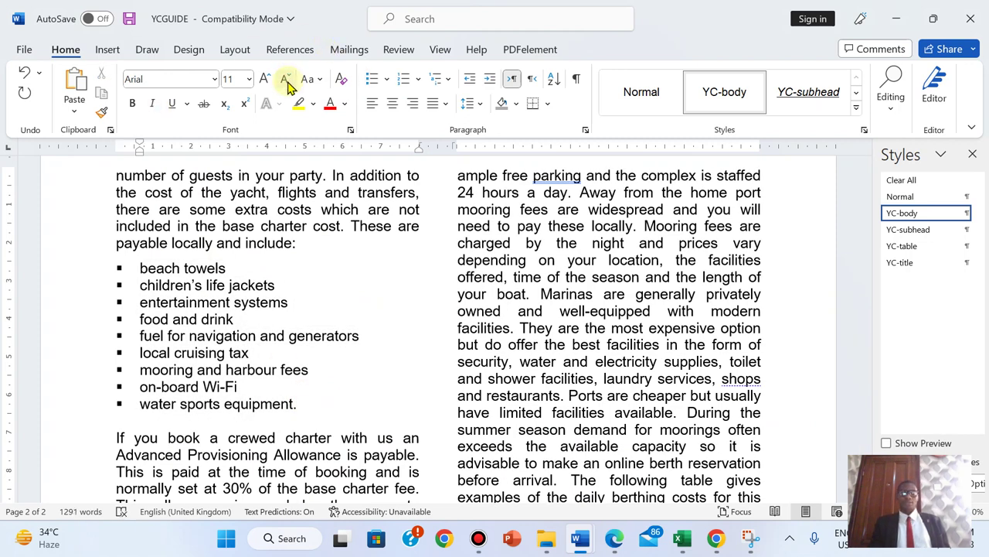
{"action": "left_click", "coordinate": [286, 79]}
{"action": "left_click", "coordinate": [287, 80]}
{"action": "left_click", "coordinate": [287, 80]}
{"action": "left_click", "coordinate": [286, 80]}
{"action": "left_click", "coordinate": [287, 79]}
{"action": "left_click", "coordinate": [287, 79]}
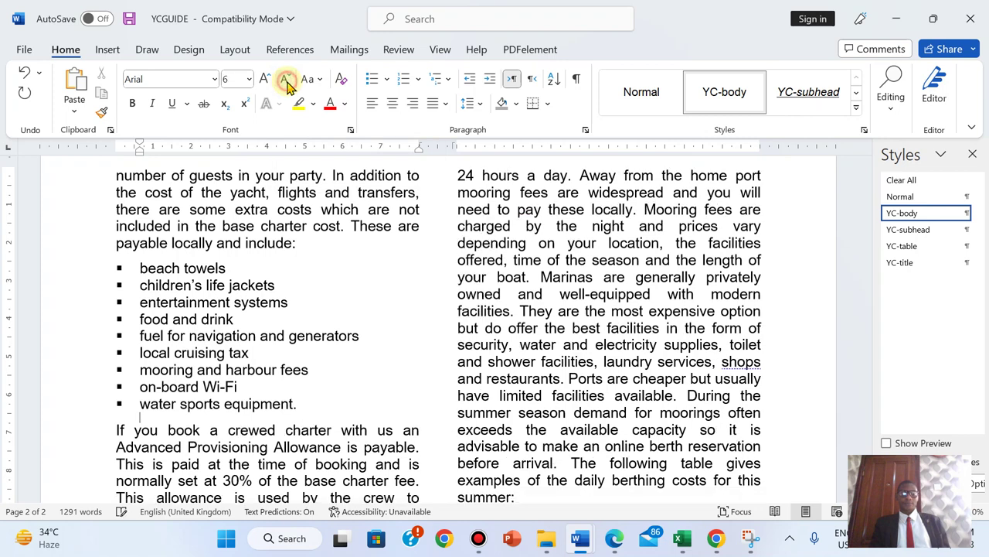
{"action": "left_click", "coordinate": [612, 540]}
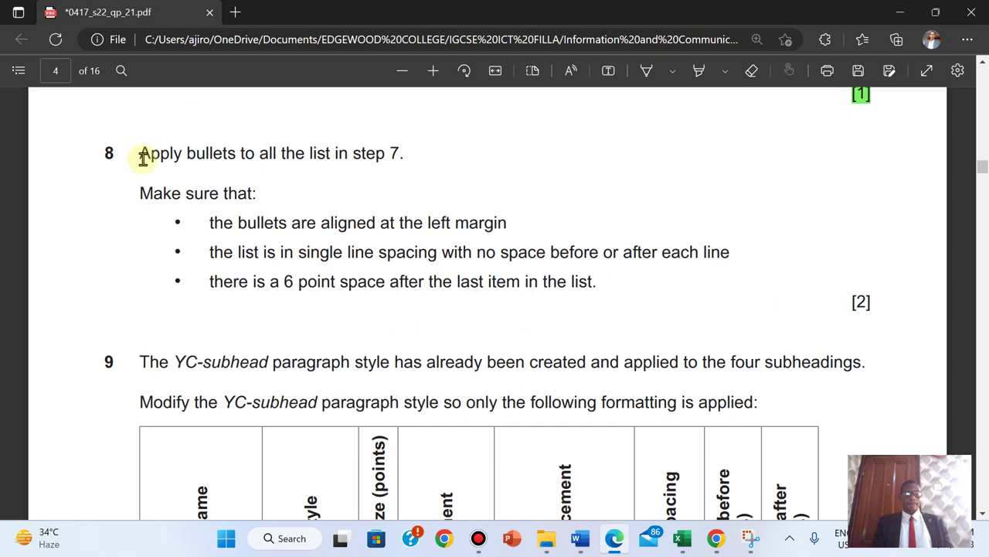
- Highlight question 8's instructions in green and scroll down to question 9's YC-subhead table
{"action": "left_click_drag", "start_coordinate": [143, 153], "coordinate": [881, 307]}
{"action": "mouse_move", "coordinate": [901, 227]}
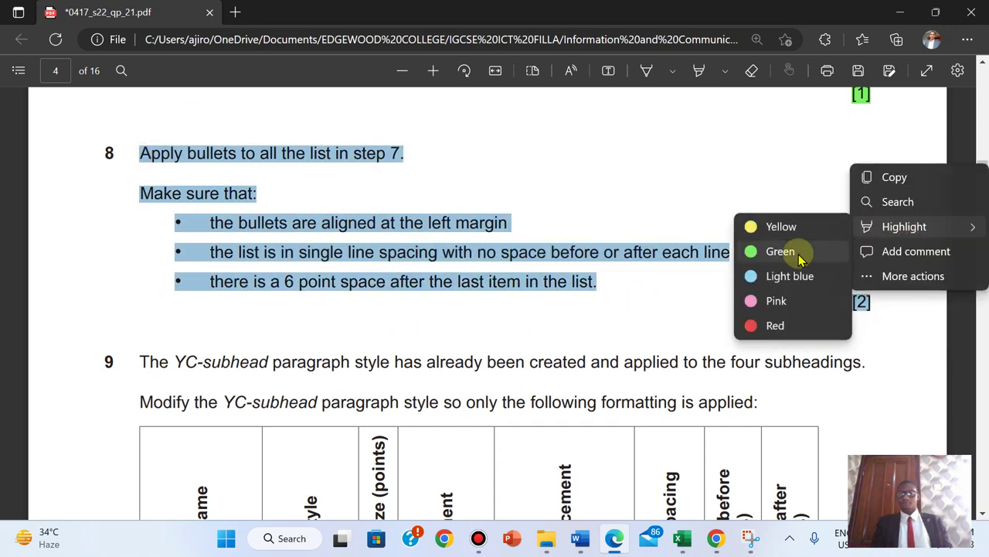
{"action": "left_click", "coordinate": [799, 255]}
{"action": "scroll", "coordinate": [799, 258], "scroll_direction": "down", "scroll_amount": 3}
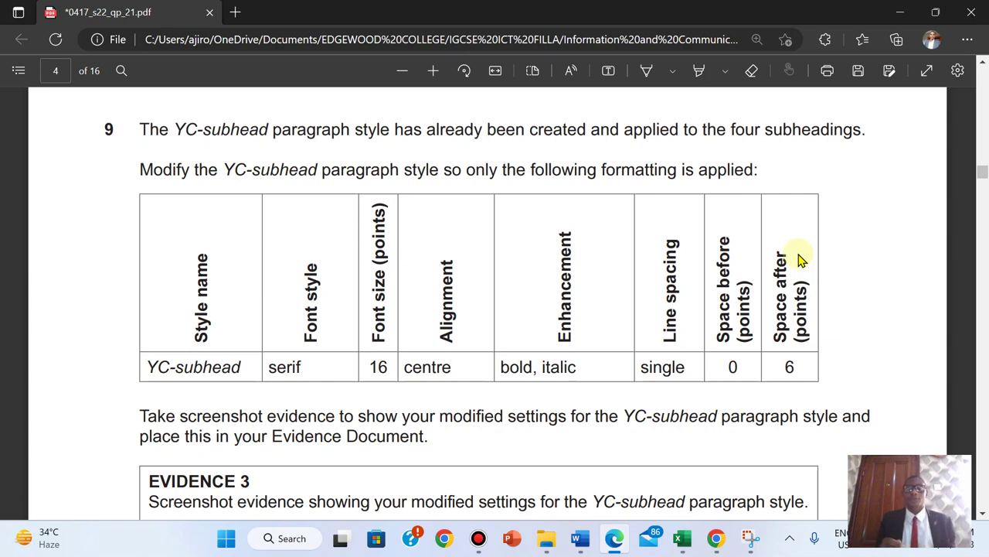
- Open the Modify Style dialog for the YC-subhead style
{"action": "mouse_move", "coordinate": [581, 538]}
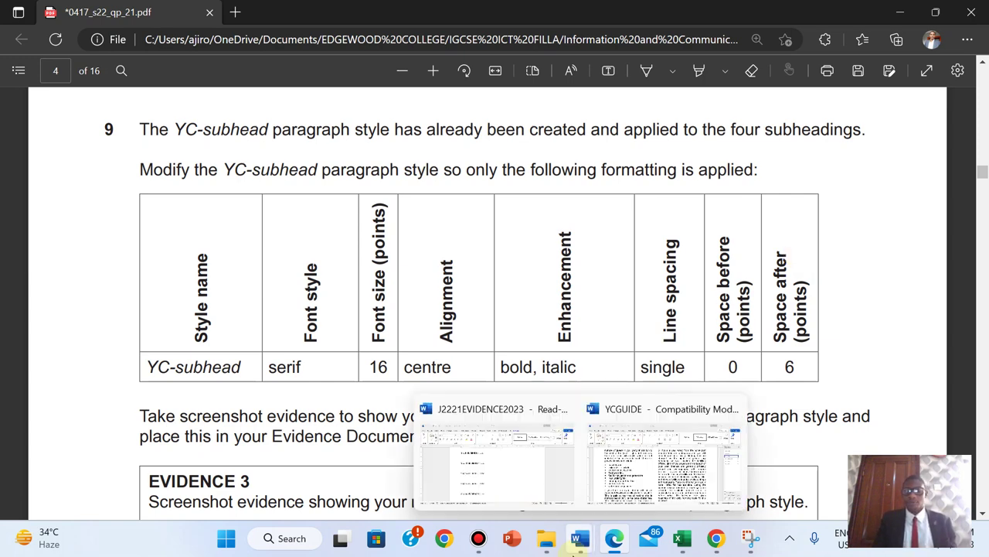
{"action": "left_click", "coordinate": [652, 448]}
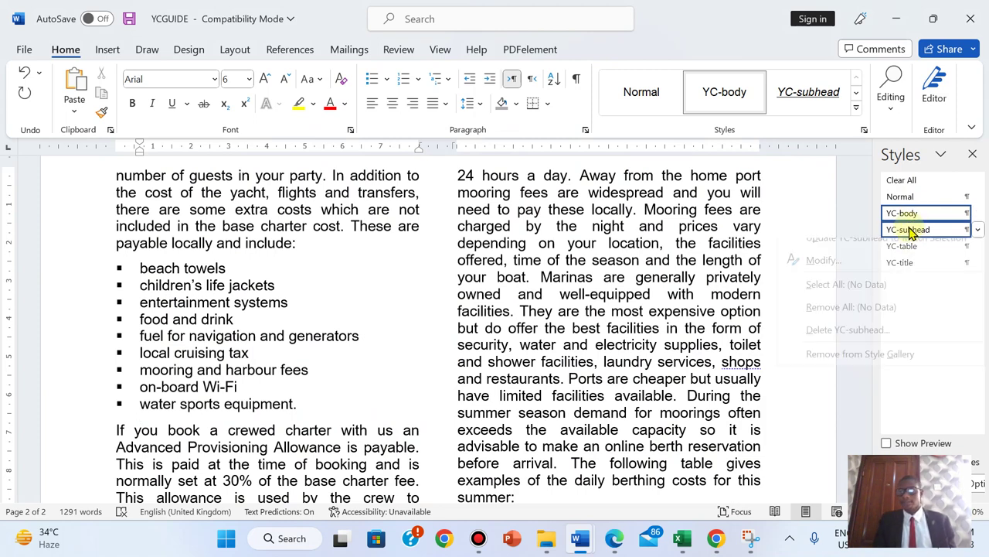
{"action": "right_click", "coordinate": [911, 232]}
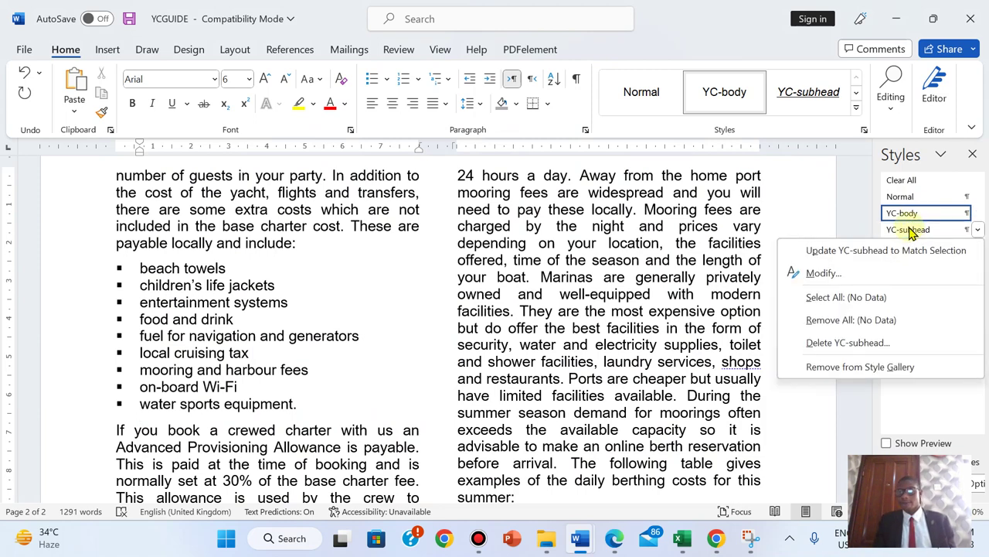
{"action": "left_click", "coordinate": [823, 275]}
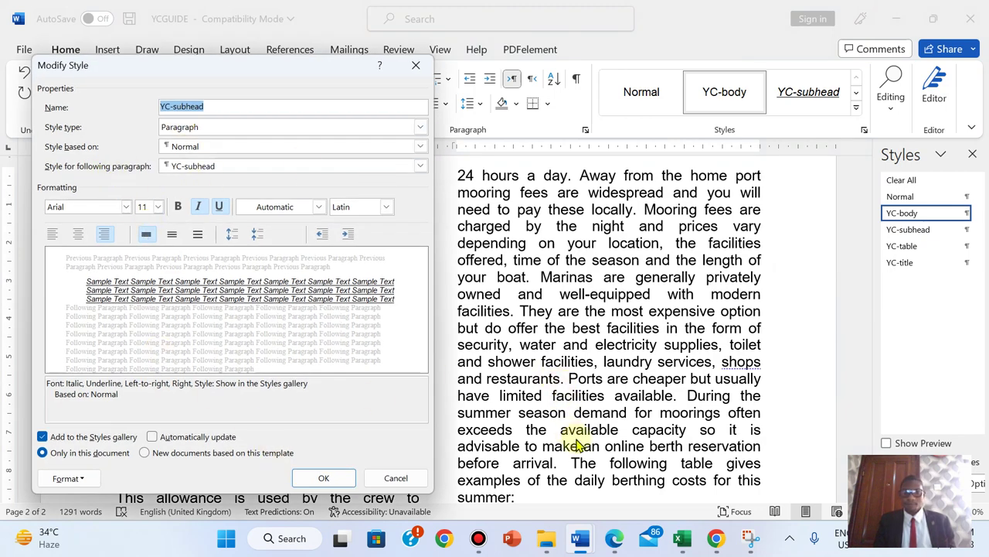
{"action": "left_click", "coordinate": [614, 538]}
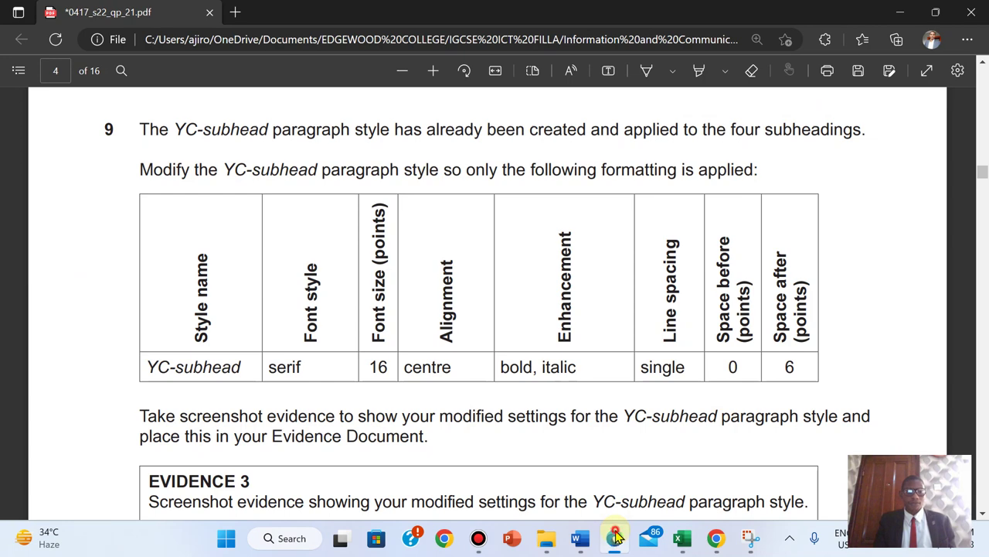
{"action": "left_click", "coordinate": [616, 537]}
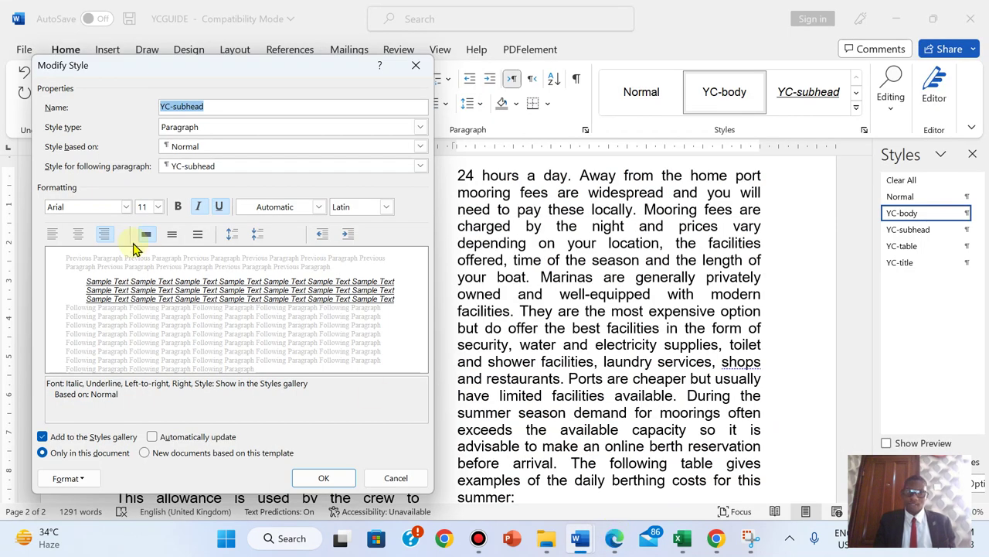
- Set the YC-subhead font to Times New Roman, 16 pt, centre-aligned
{"action": "left_click", "coordinate": [126, 206]}
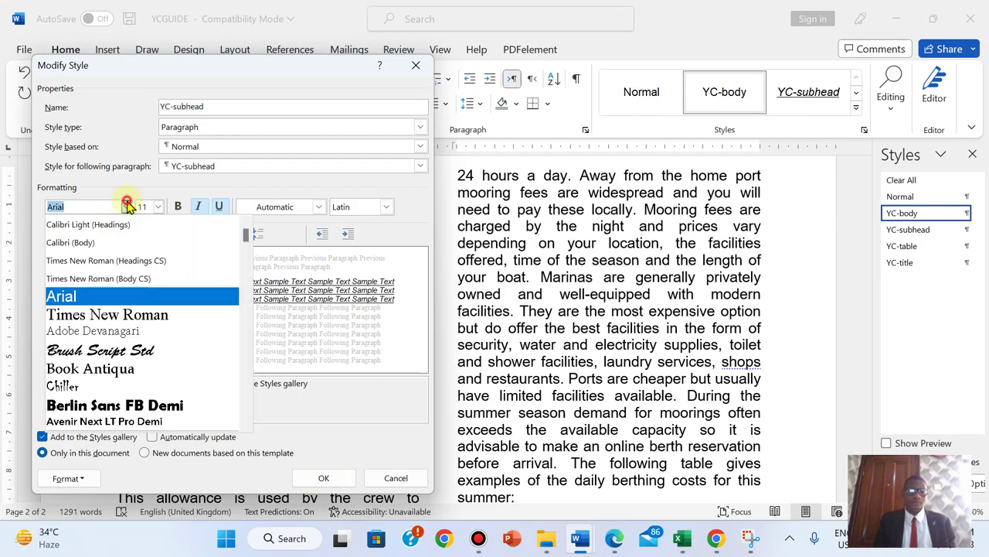
{"action": "left_click", "coordinate": [111, 313]}
{"action": "left_click", "coordinate": [616, 539]}
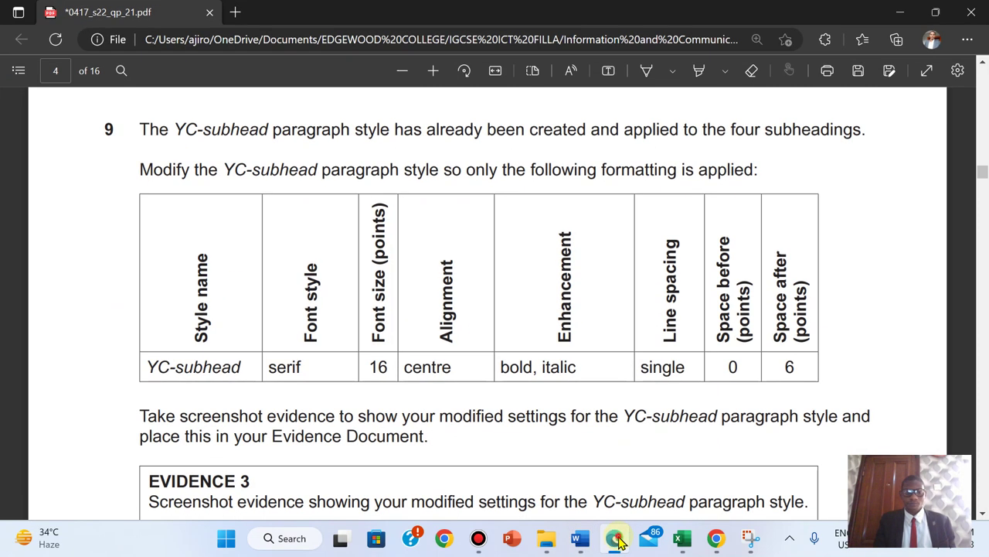
{"action": "left_click", "coordinate": [616, 539]}
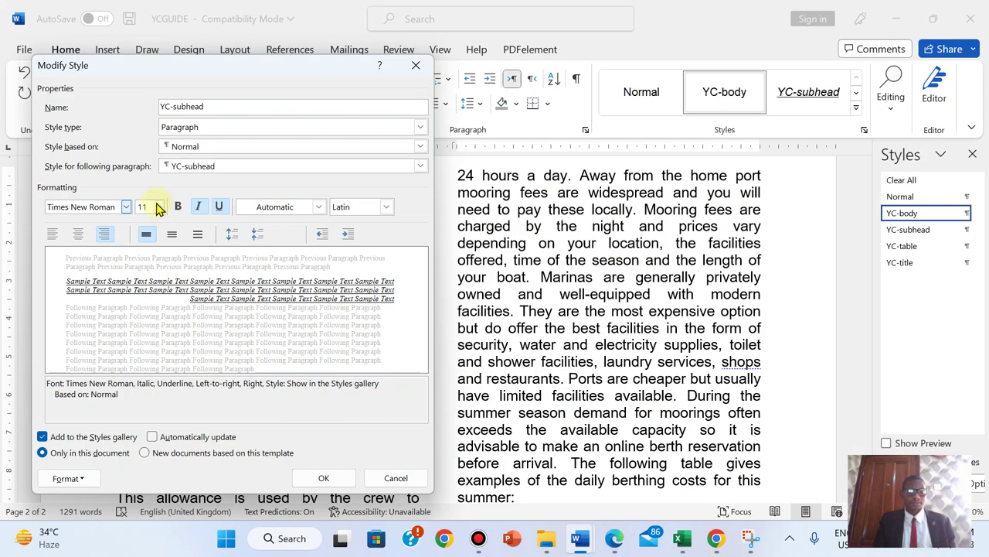
{"action": "left_click", "coordinate": [158, 206]}
{"action": "left_click", "coordinate": [147, 284]}
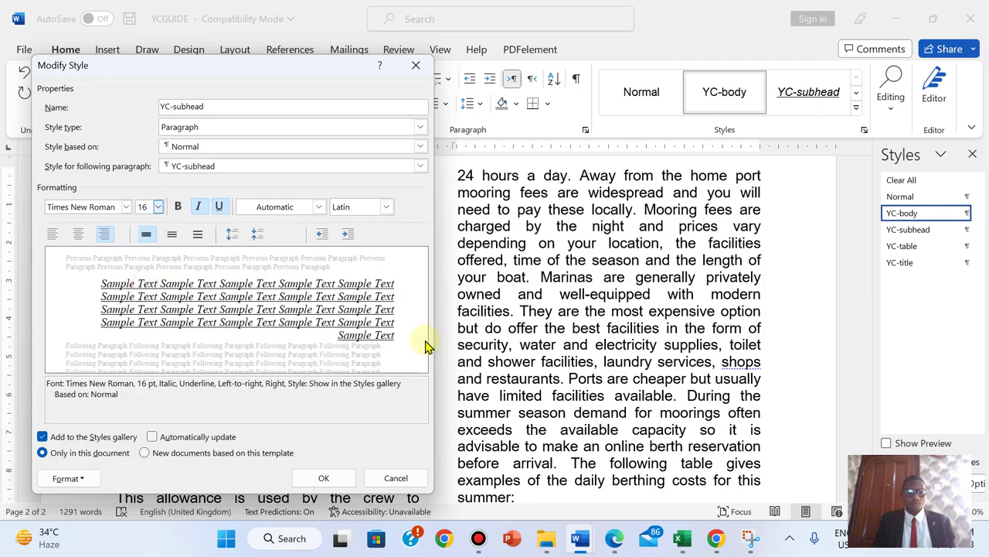
{"action": "left_click", "coordinate": [616, 539]}
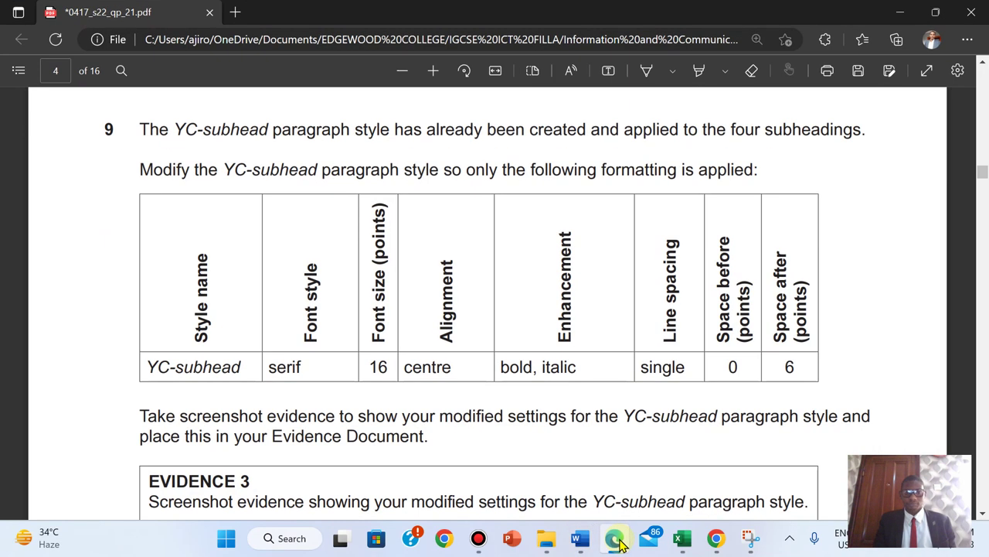
{"action": "left_click", "coordinate": [616, 538]}
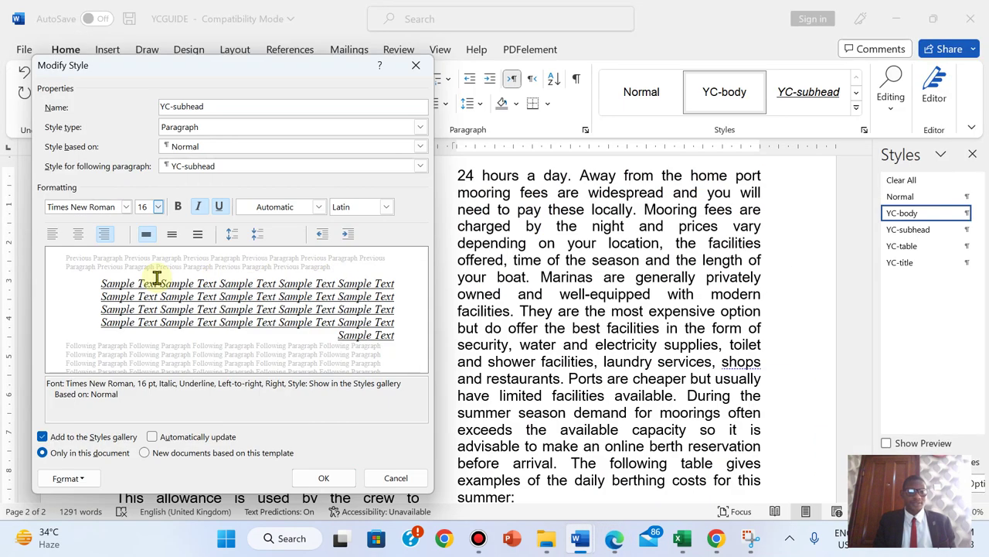
{"action": "left_click", "coordinate": [78, 234]}
{"action": "left_click", "coordinate": [616, 539]}
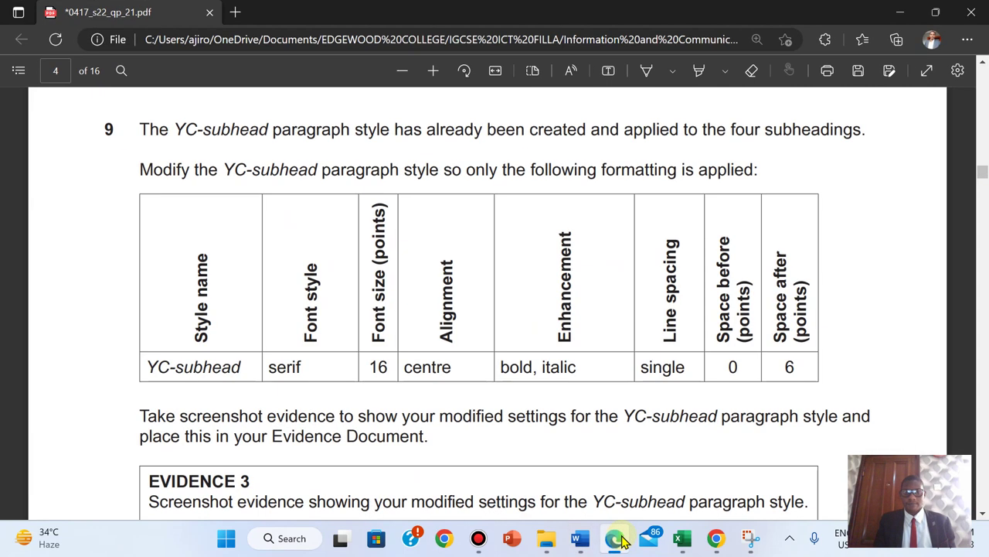
{"action": "left_click", "coordinate": [616, 539]}
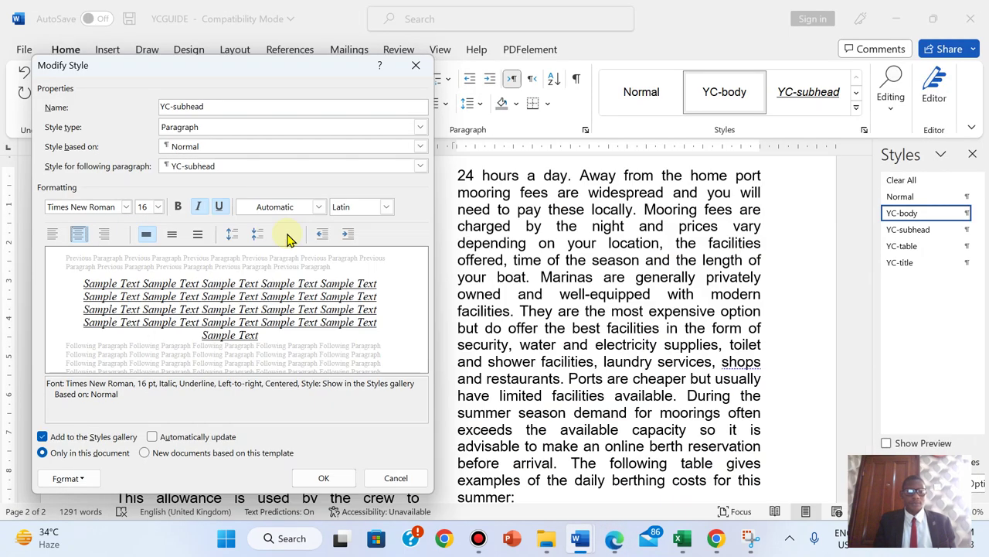
- Make the YC-subhead style bold and remove its underline
{"action": "left_click", "coordinate": [179, 207]}
{"action": "left_click", "coordinate": [220, 207]}
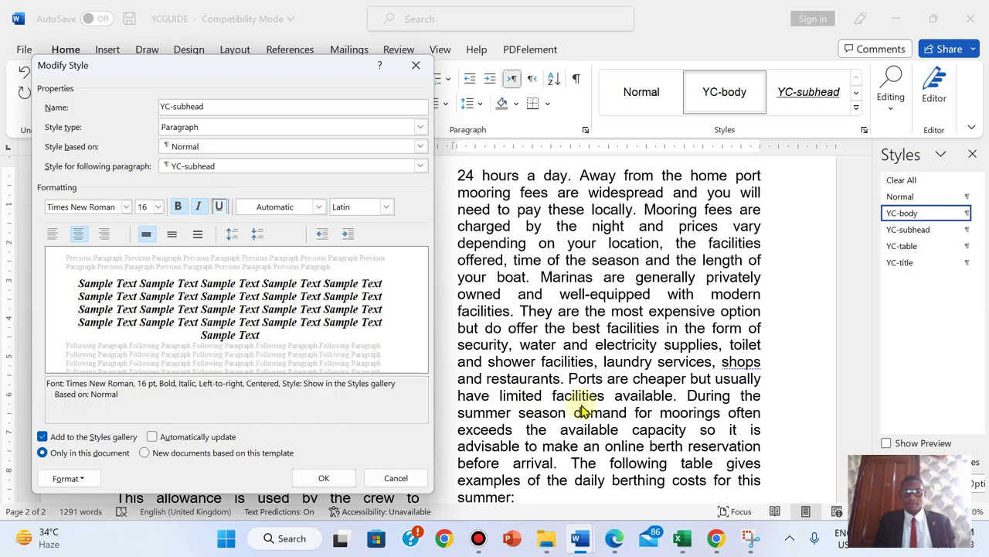
{"action": "left_click", "coordinate": [614, 539]}
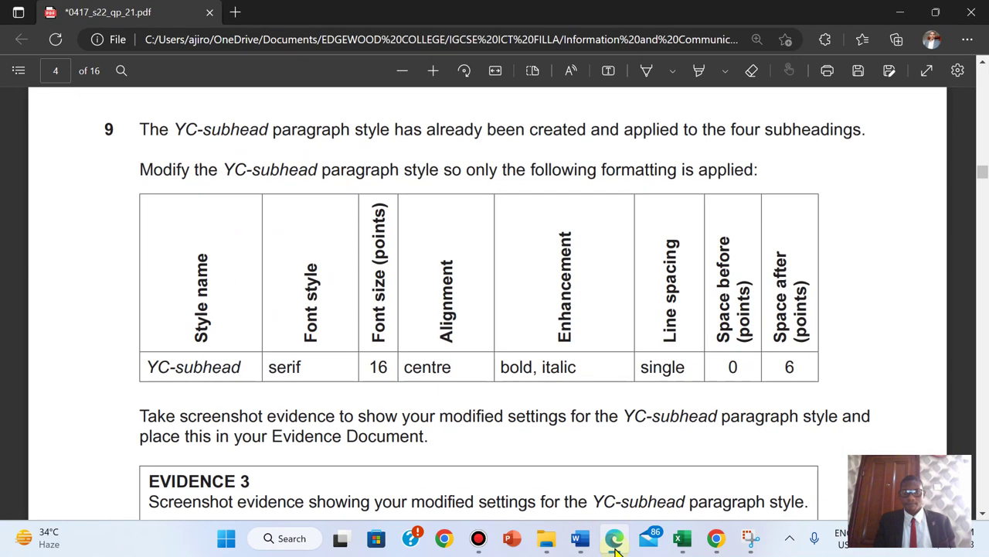
{"action": "left_click", "coordinate": [615, 545]}
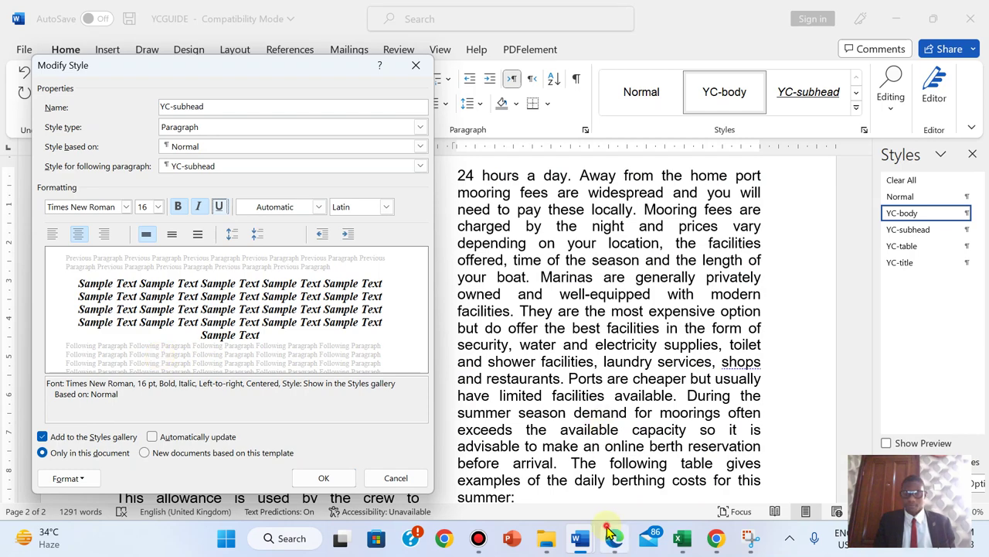
{"action": "left_click", "coordinate": [612, 537]}
{"action": "left_click", "coordinate": [611, 535]}
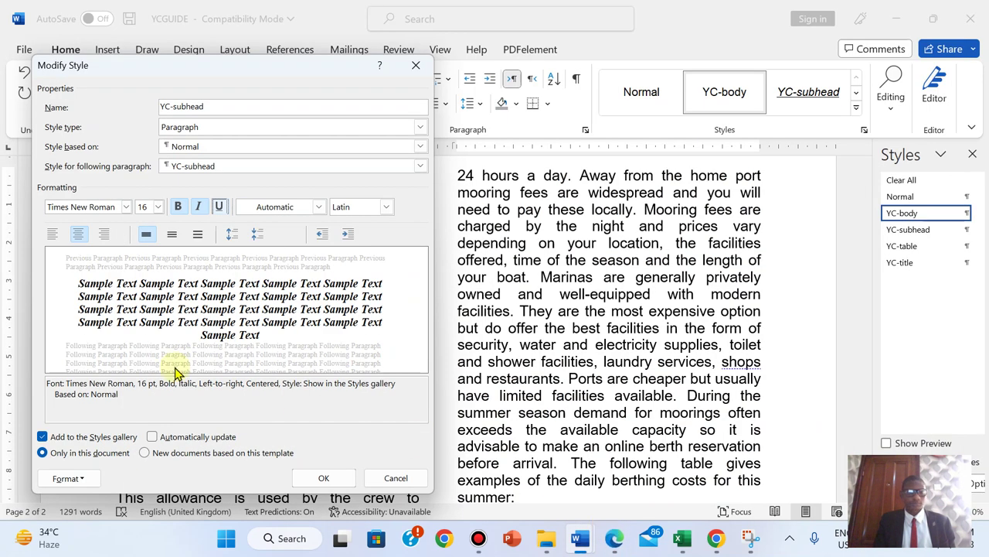
- Set the style's paragraph spacing after to 6 pt
{"action": "left_click", "coordinate": [68, 478]}
{"action": "left_click", "coordinate": [86, 333]}
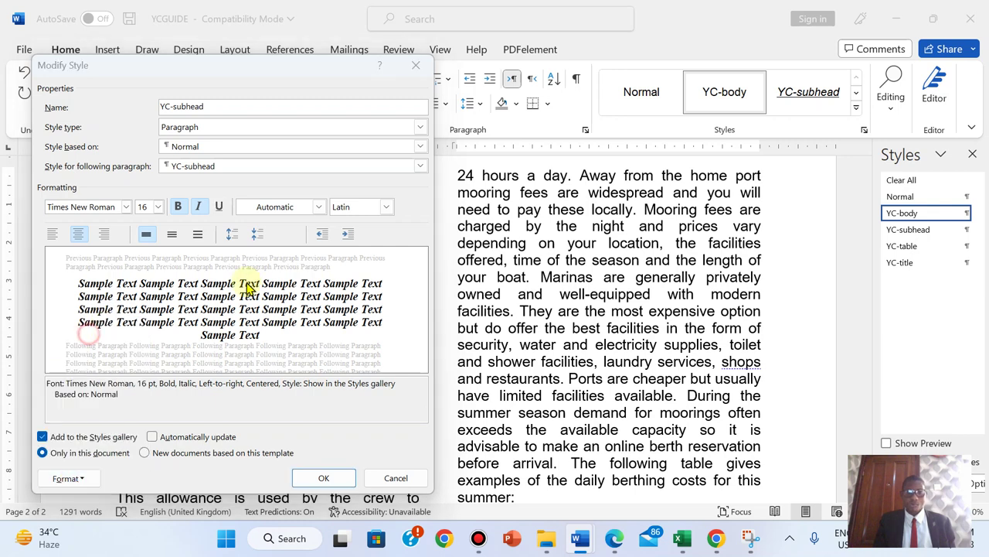
{"action": "left_click", "coordinate": [554, 316]}
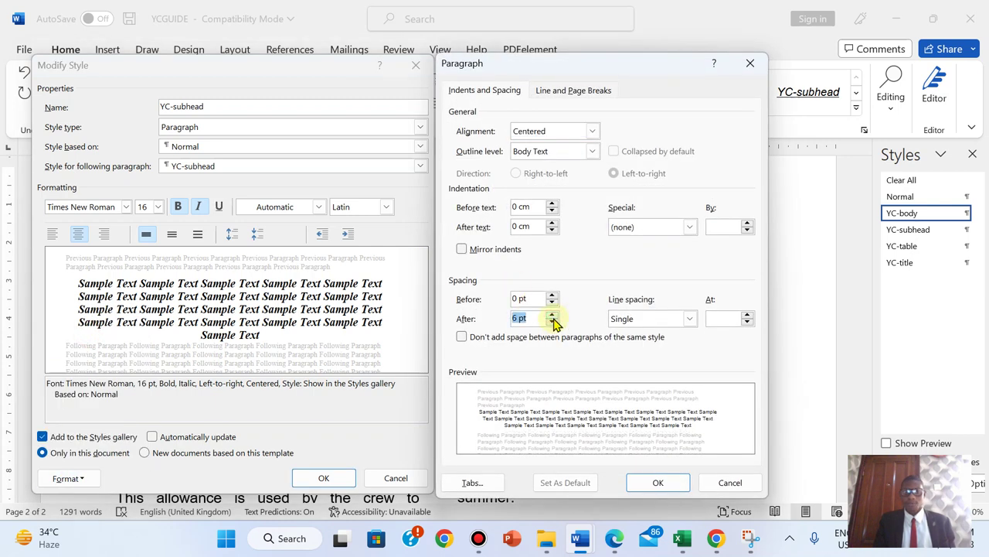
{"action": "left_click", "coordinate": [622, 536]}
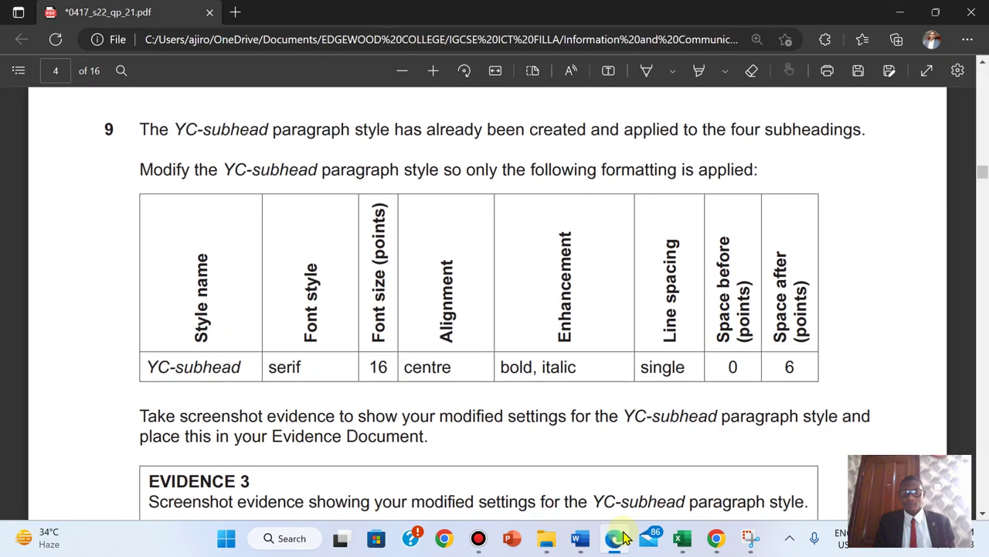
{"action": "left_click", "coordinate": [623, 537]}
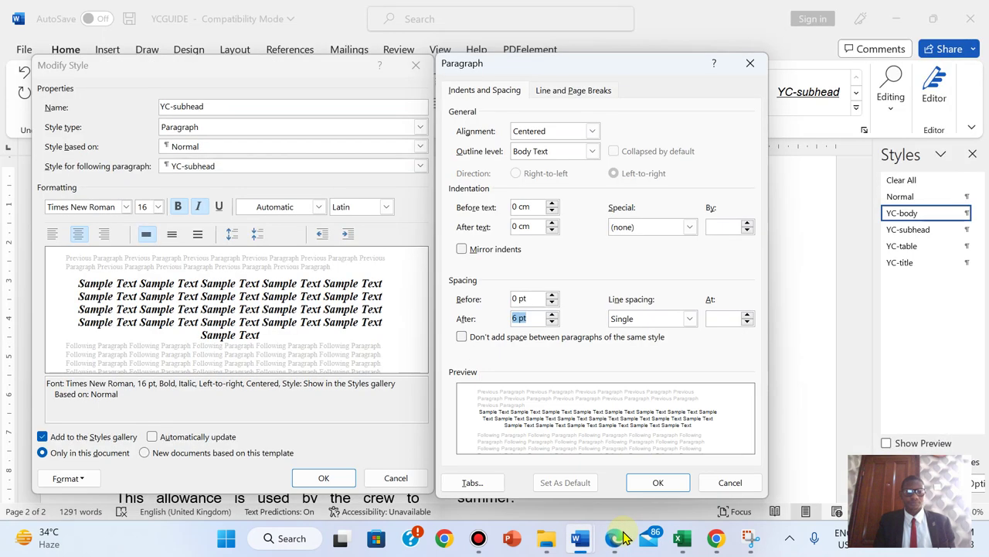
{"action": "left_click", "coordinate": [638, 483]}
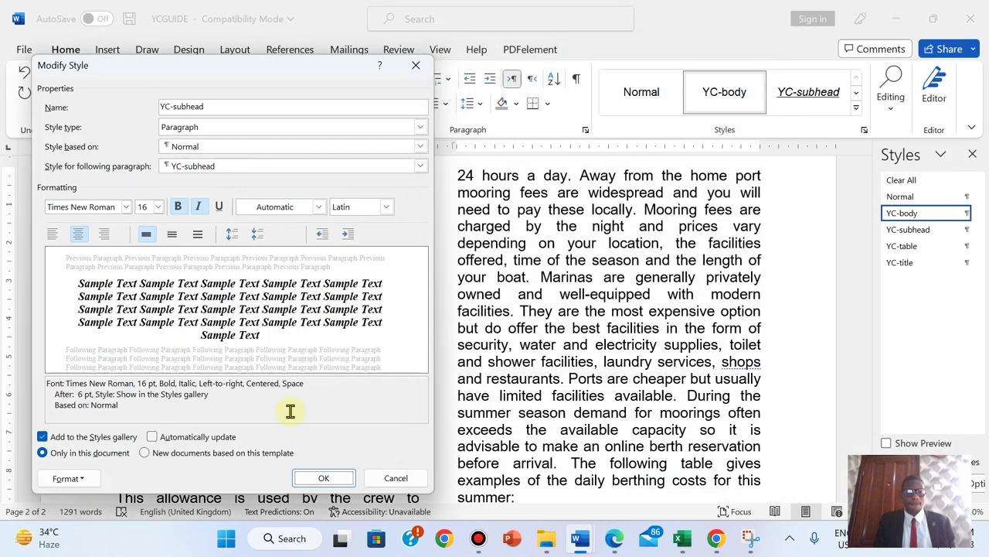
- Compare the YC-subhead style settings against question 9's table in the paper
{"action": "left_click", "coordinate": [614, 539]}
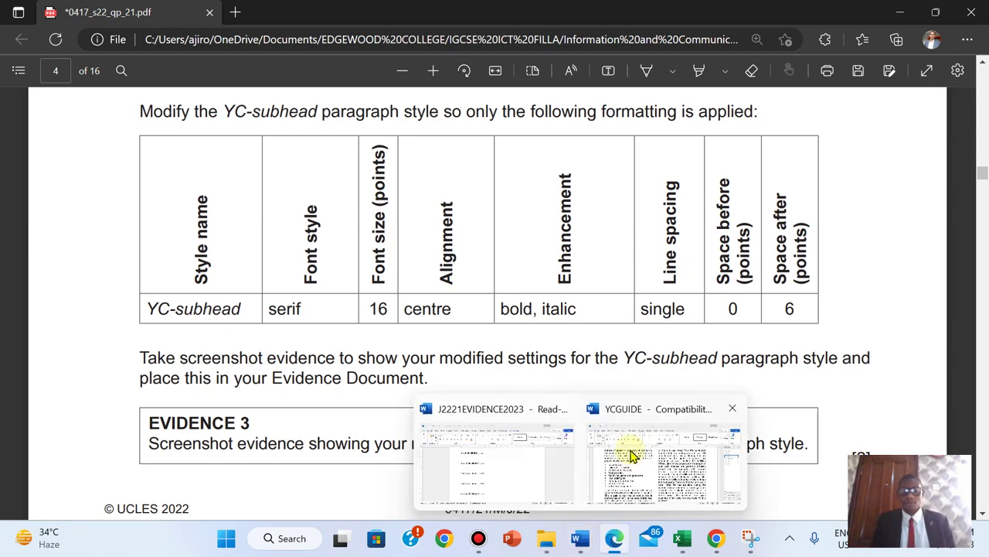
{"action": "left_click", "coordinate": [629, 456]}
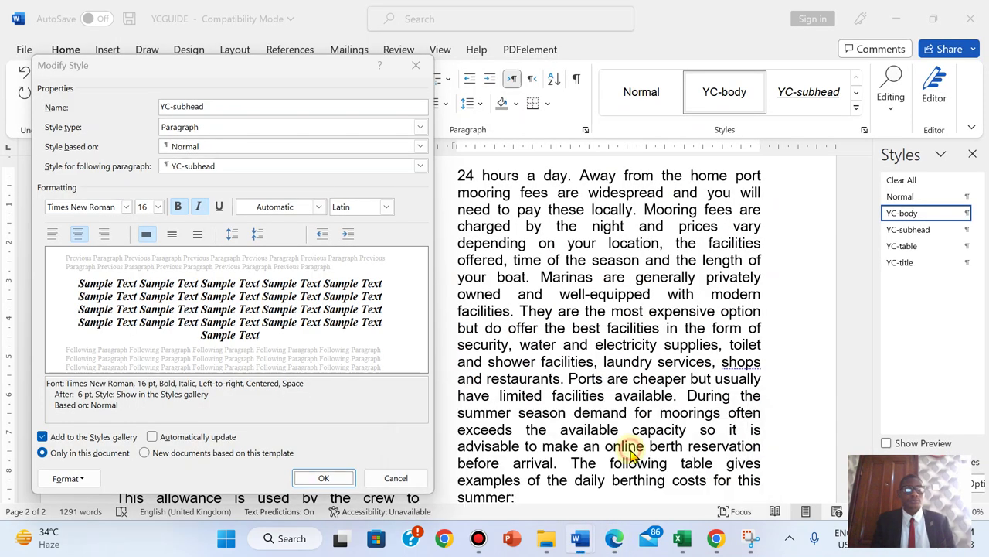
{"action": "left_click", "coordinate": [616, 541]}
{"action": "left_click", "coordinate": [615, 543]}
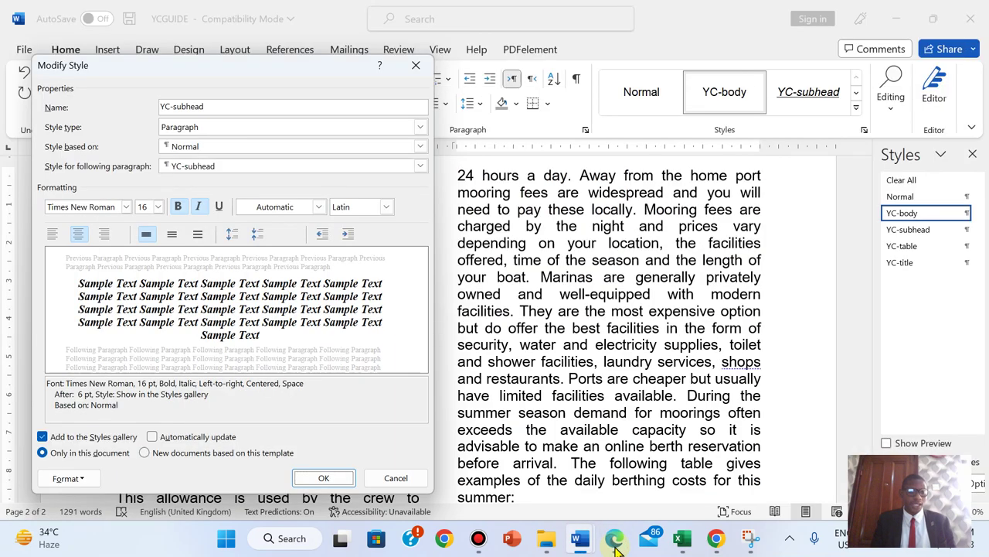
{"action": "left_click", "coordinate": [616, 543]}
{"action": "left_click", "coordinate": [615, 545]}
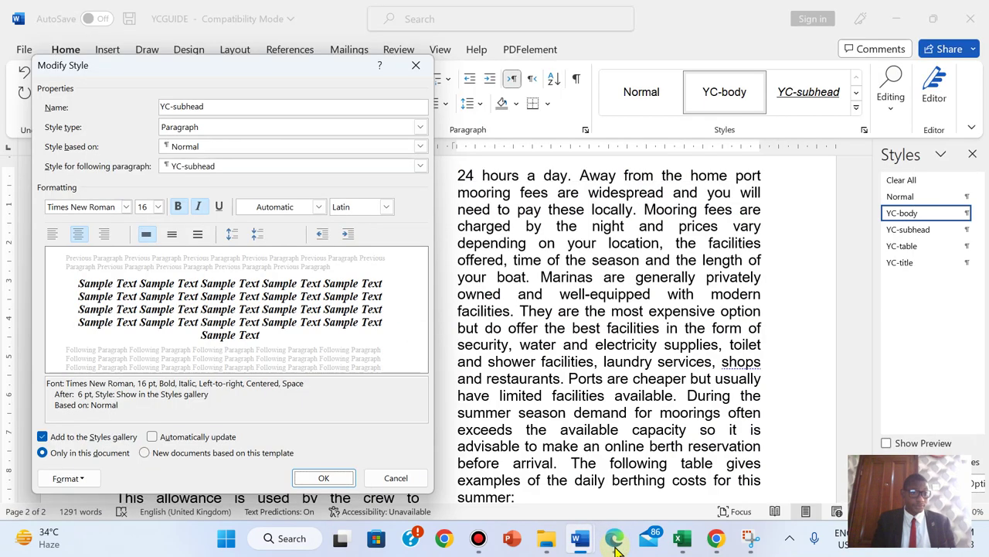
{"action": "left_click", "coordinate": [616, 546]}
{"action": "left_click", "coordinate": [616, 548]}
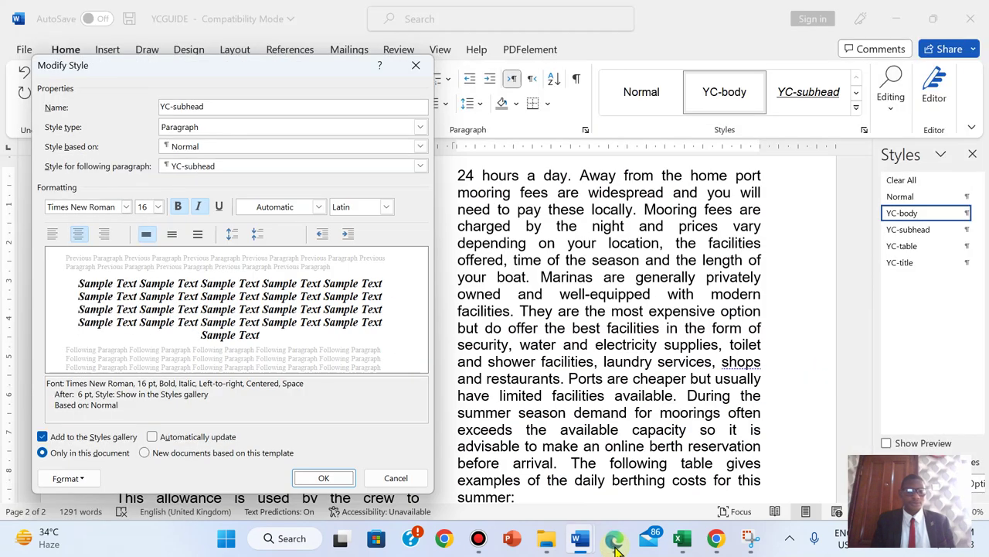
{"action": "left_click", "coordinate": [616, 547]}
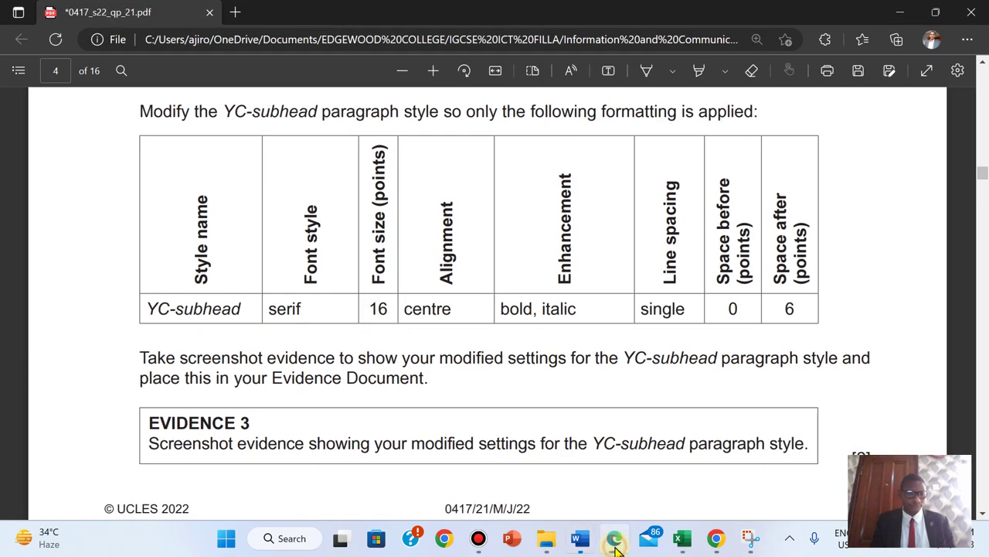
{"action": "left_click", "coordinate": [616, 548]}
- Snip a screenshot of Word's Modify Style dialog with the Snipping Tool
{"action": "left_click", "coordinate": [754, 541]}
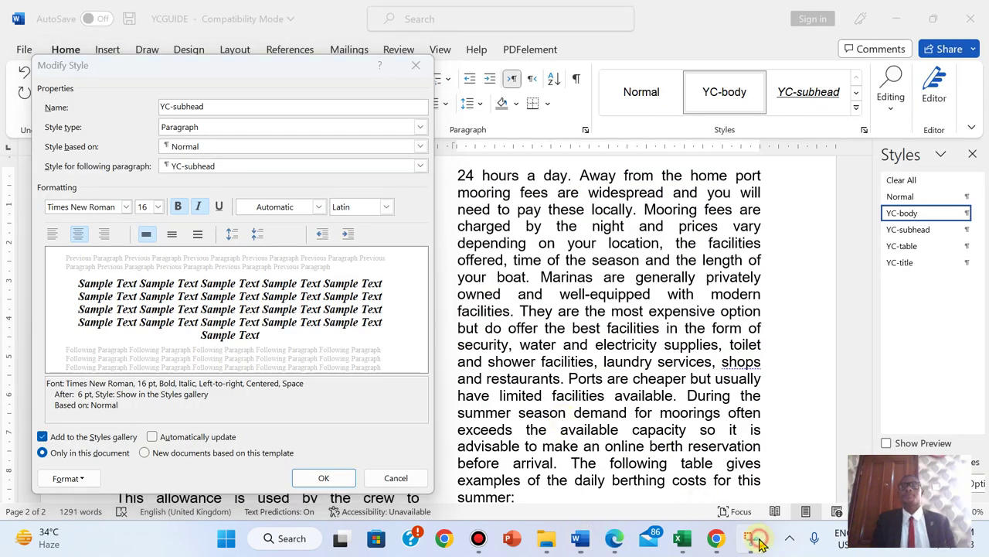
{"action": "left_click", "coordinate": [342, 170]}
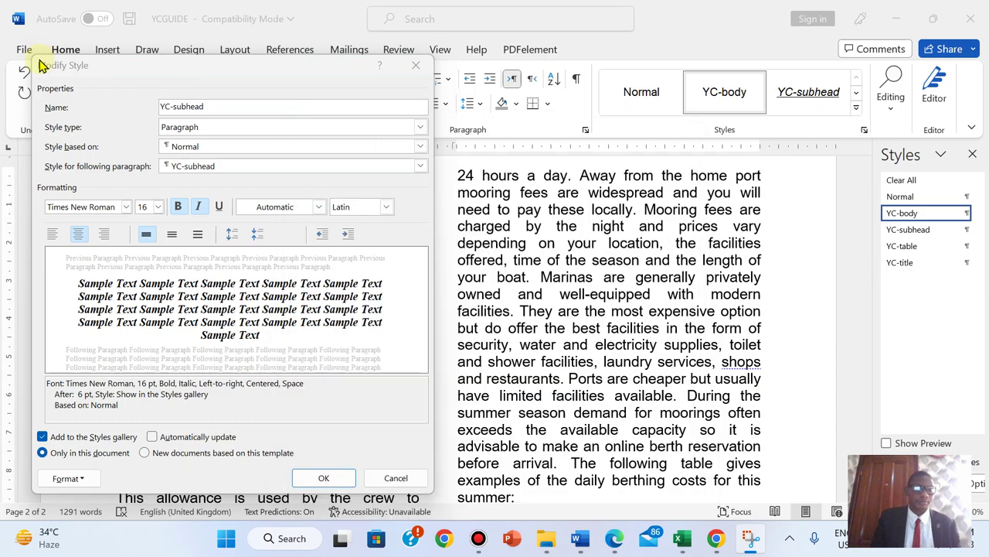
{"action": "left_click_drag", "start_coordinate": [32, 56], "coordinate": [435, 499]}
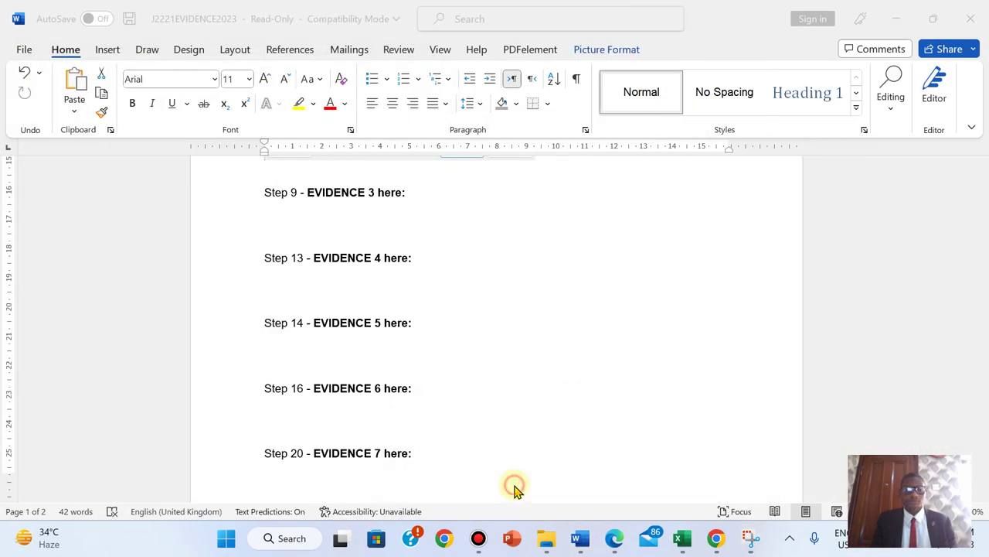
- Confirm the YC-subhead changes and paste the screenshot under Step 9 in J2221EVIDENCE2023
{"action": "left_click", "coordinate": [255, 266]}
{"action": "left_click", "coordinate": [323, 478]}
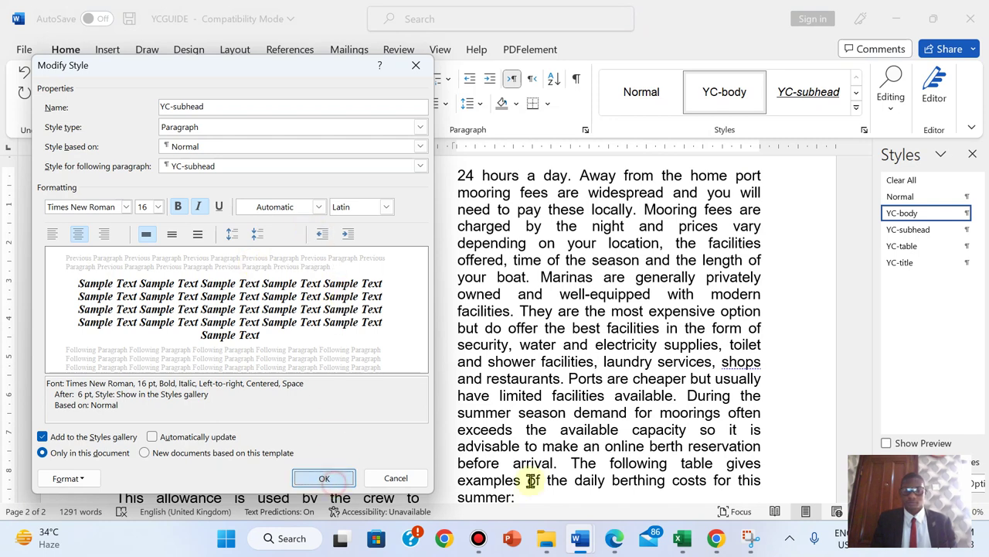
{"action": "mouse_move", "coordinate": [576, 542]}
{"action": "left_click", "coordinate": [483, 467]}
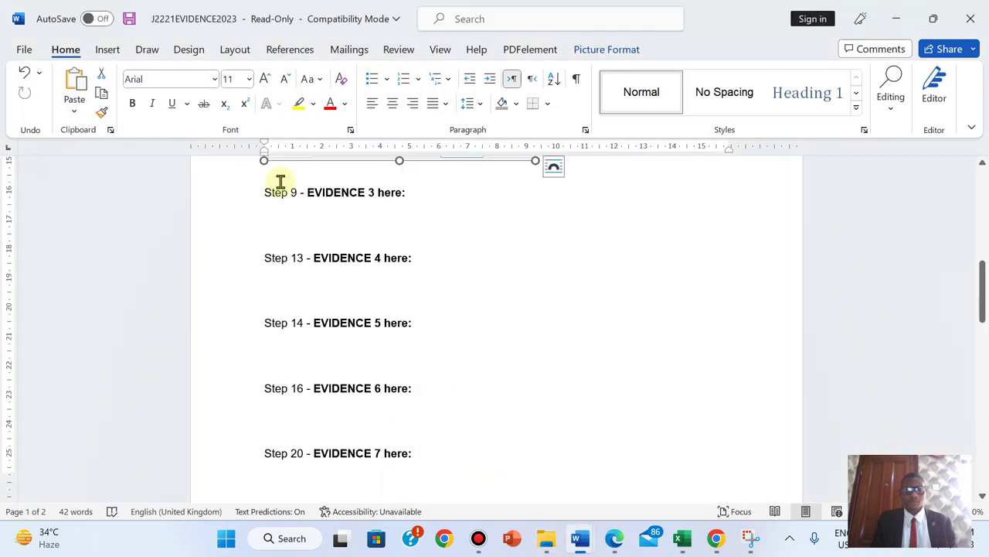
{"action": "left_click", "coordinate": [260, 223]}
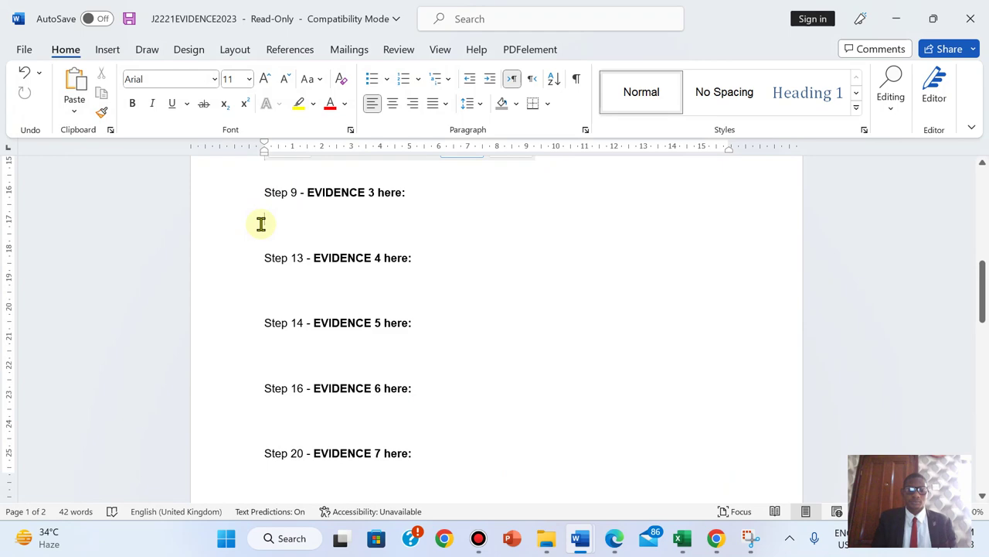
{"action": "key", "text": "ctrl+v"}
- Resize the pasted YC-subhead settings screenshot using its corner handles
{"action": "left_click", "coordinate": [486, 259]}
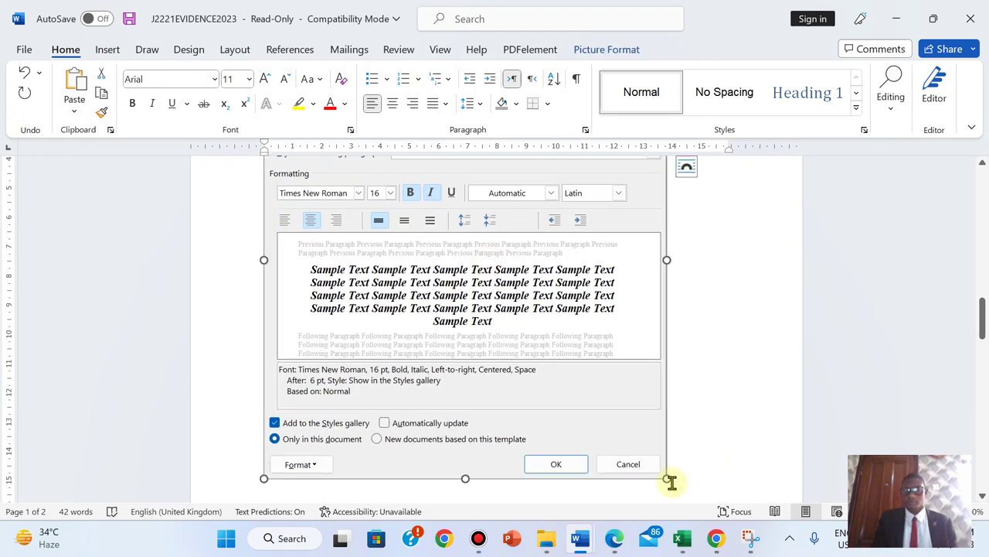
{"action": "left_click_drag", "start_coordinate": [667, 478], "coordinate": [509, 425]}
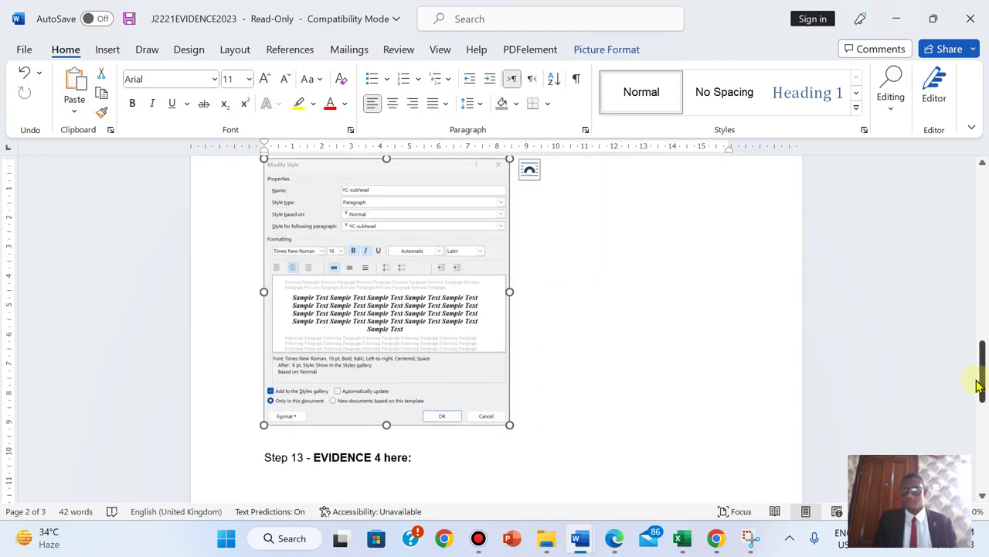
{"action": "mouse_move", "coordinate": [985, 379]}
{"action": "left_mouse_down"}
{"action": "mouse_move", "coordinate": [978, 309]}
{"action": "mouse_move", "coordinate": [978, 320]}
{"action": "mouse_move", "coordinate": [956, 269]}
{"action": "mouse_move", "coordinate": [981, 366]}
{"action": "left_mouse_up"}
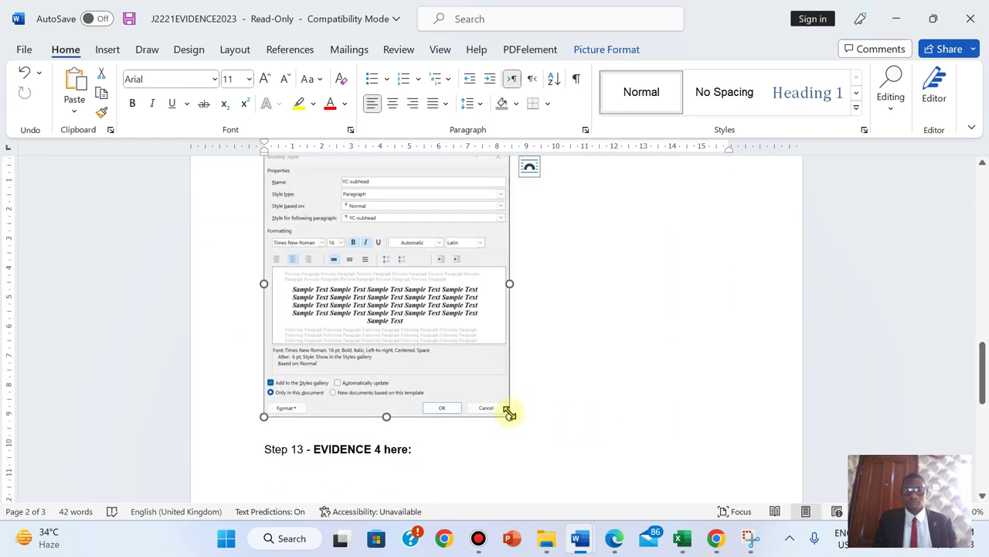
{"action": "left_click_drag", "start_coordinate": [510, 413], "coordinate": [459, 370]}
{"action": "mouse_move", "coordinate": [985, 310]}
{"action": "left_mouse_down"}
{"action": "mouse_move", "coordinate": [982, 290]}
{"action": "mouse_move", "coordinate": [983, 317]}
{"action": "left_mouse_up"}
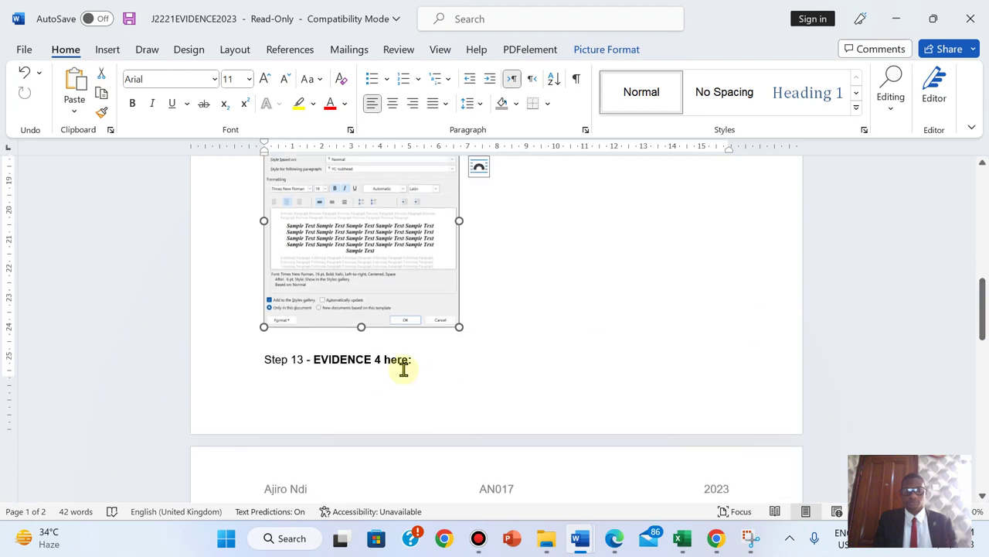
{"action": "left_click_drag", "start_coordinate": [459, 325], "coordinate": [492, 361]}
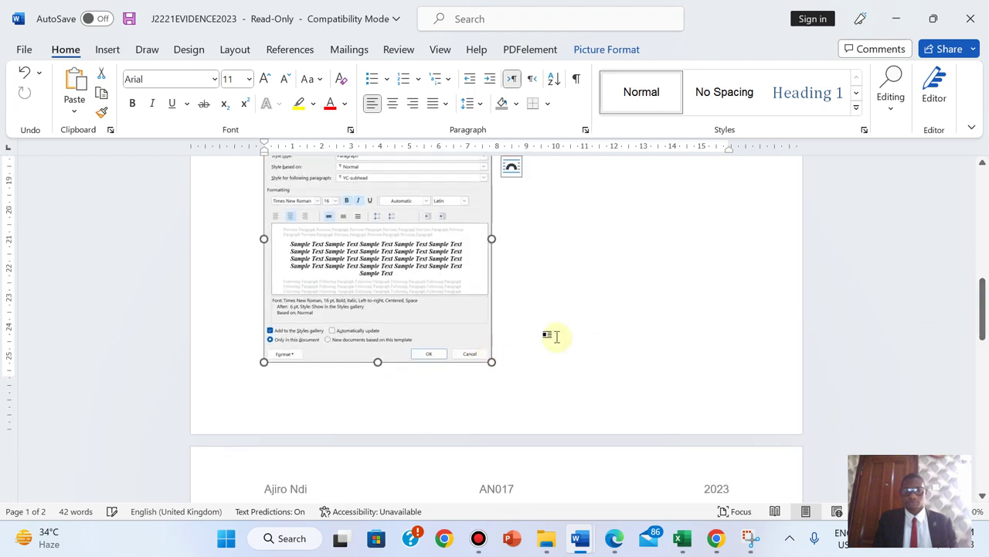
{"action": "left_click_drag", "start_coordinate": [984, 286], "coordinate": [975, 223]}
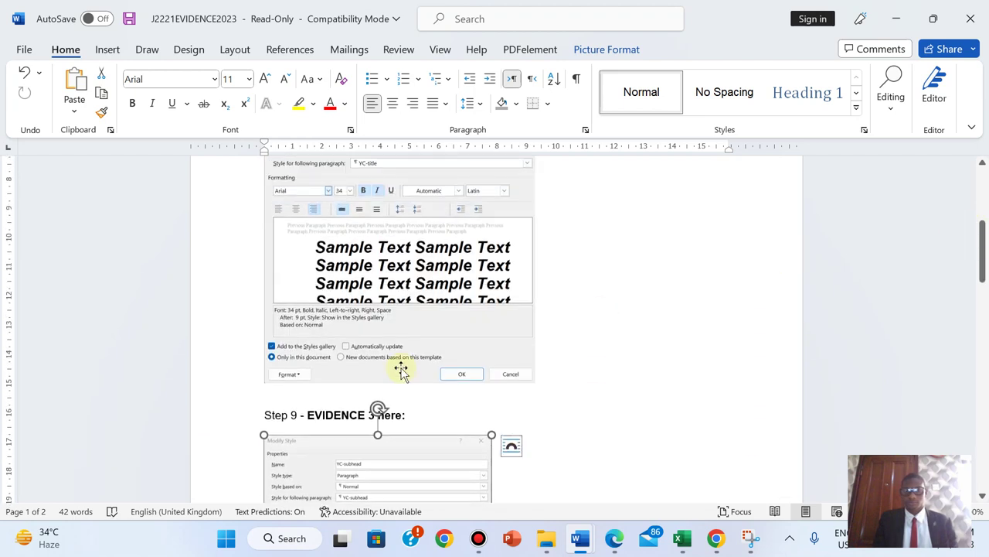
- Adjust the sizes of the YC-title and EVIDENCE 3 settings screenshots
{"action": "left_click", "coordinate": [487, 337]}
{"action": "left_click_drag", "start_coordinate": [534, 382], "coordinate": [494, 337]}
{"action": "scroll", "coordinate": [967, 281], "scroll_direction": "up", "scroll_amount": 2}
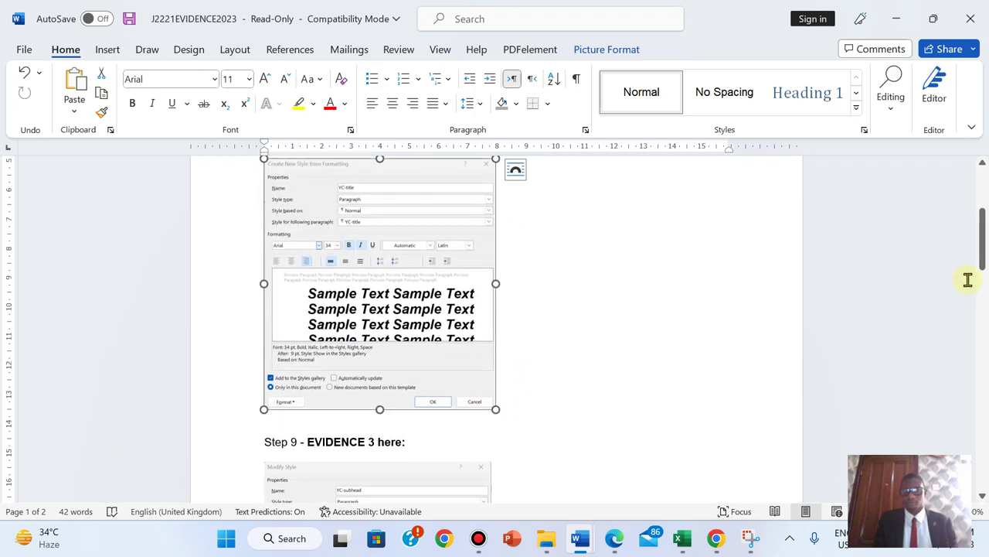
{"action": "left_click_drag", "start_coordinate": [985, 243], "coordinate": [986, 328]}
{"action": "left_click", "coordinate": [456, 202]}
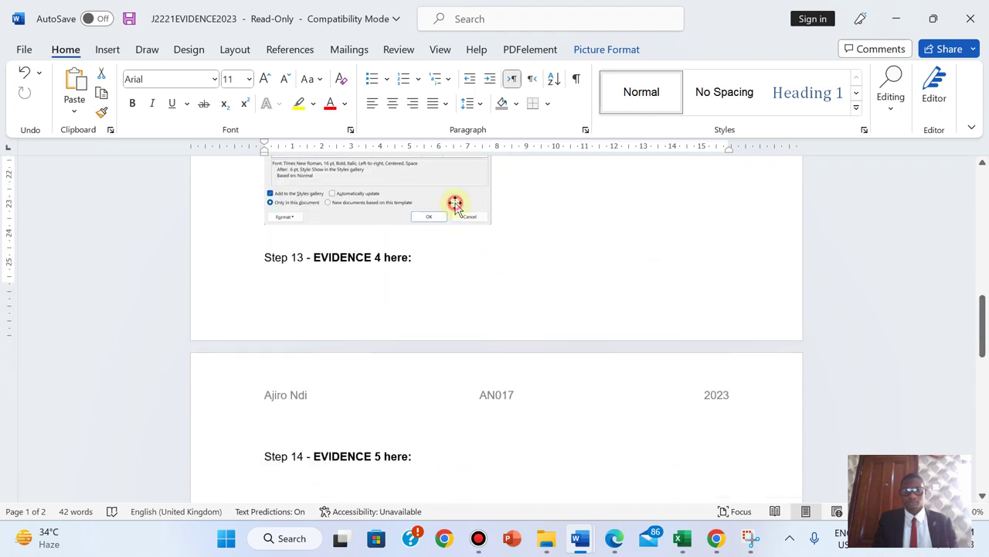
{"action": "scroll", "coordinate": [494, 230], "scroll_direction": "up", "scroll_amount": 4}
{"action": "left_click_drag", "start_coordinate": [984, 301], "coordinate": [984, 273]}
{"action": "left_click", "coordinate": [435, 239]}
{"action": "left_click_drag", "start_coordinate": [492, 274], "coordinate": [505, 278]}
{"action": "scroll", "coordinate": [559, 280], "scroll_direction": "up", "scroll_amount": 3}
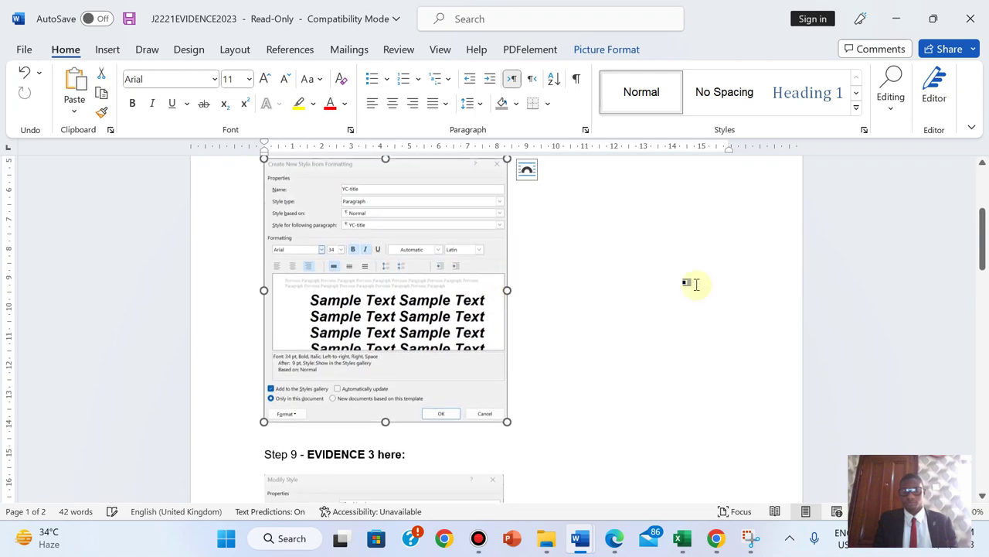
{"action": "left_click_drag", "start_coordinate": [984, 290], "coordinate": [985, 379]}
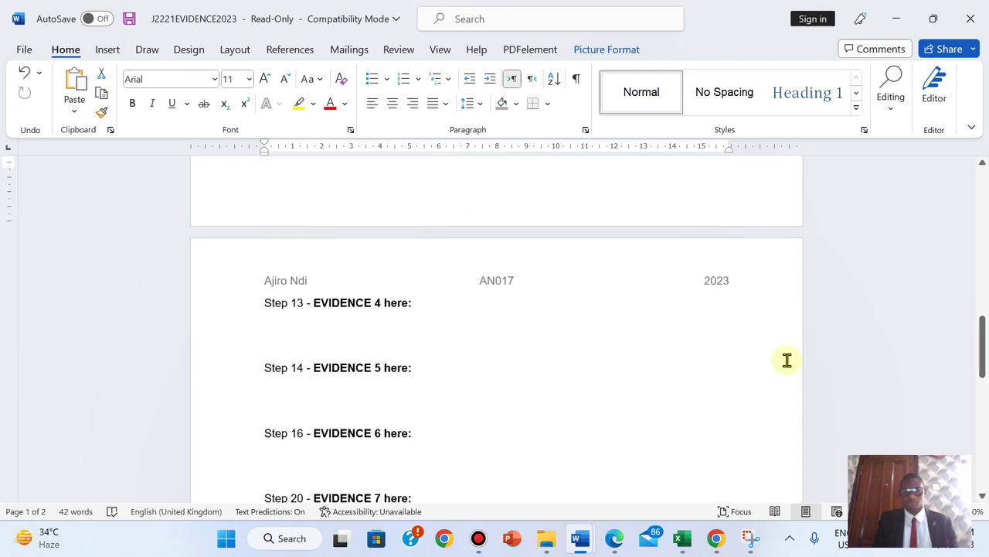
{"action": "left_click", "coordinate": [616, 538]}
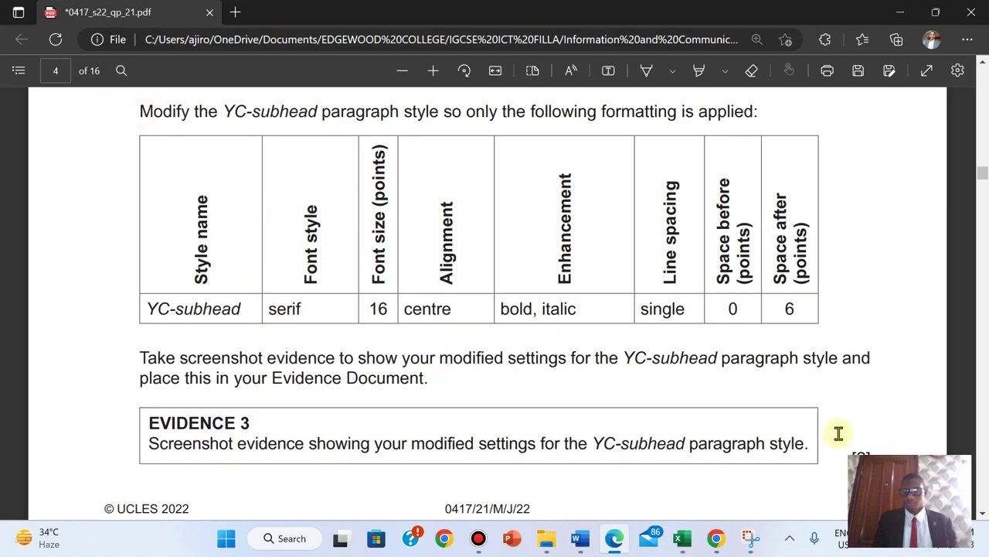
- Highlight question 9's instructions and evidence box in green, then scroll to page 5
{"action": "left_click_drag", "start_coordinate": [142, 111], "coordinate": [861, 456]}
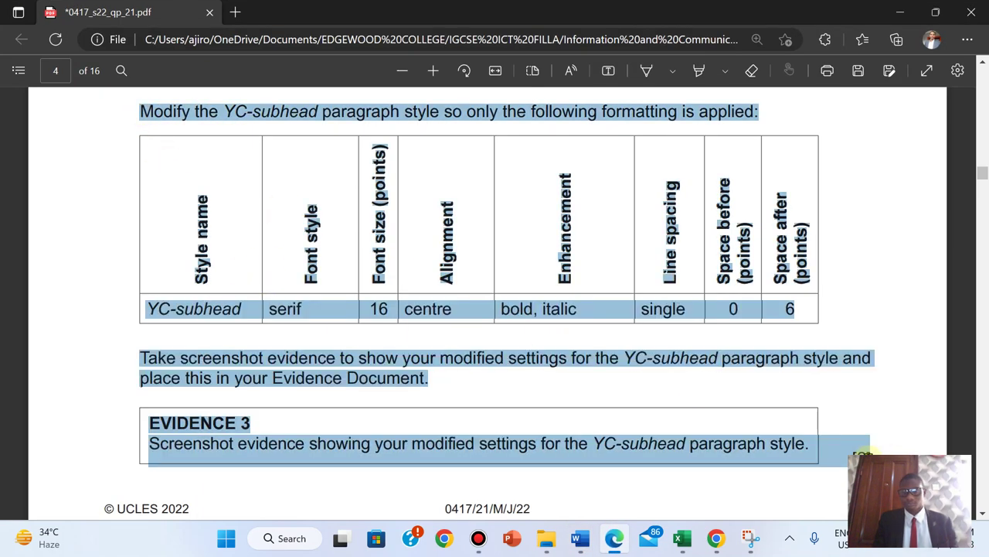
{"action": "mouse_move", "coordinate": [905, 379]}
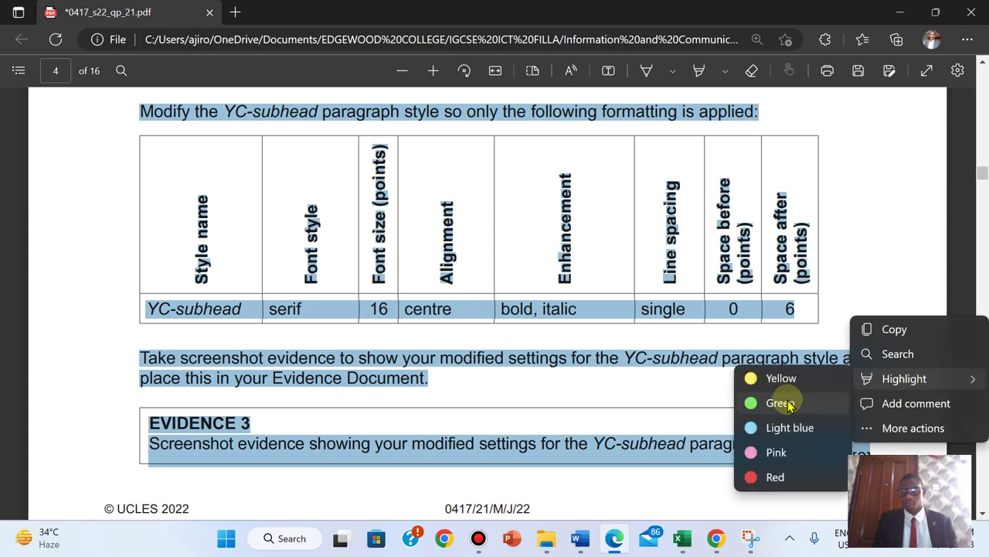
{"action": "left_click", "coordinate": [780, 403]}
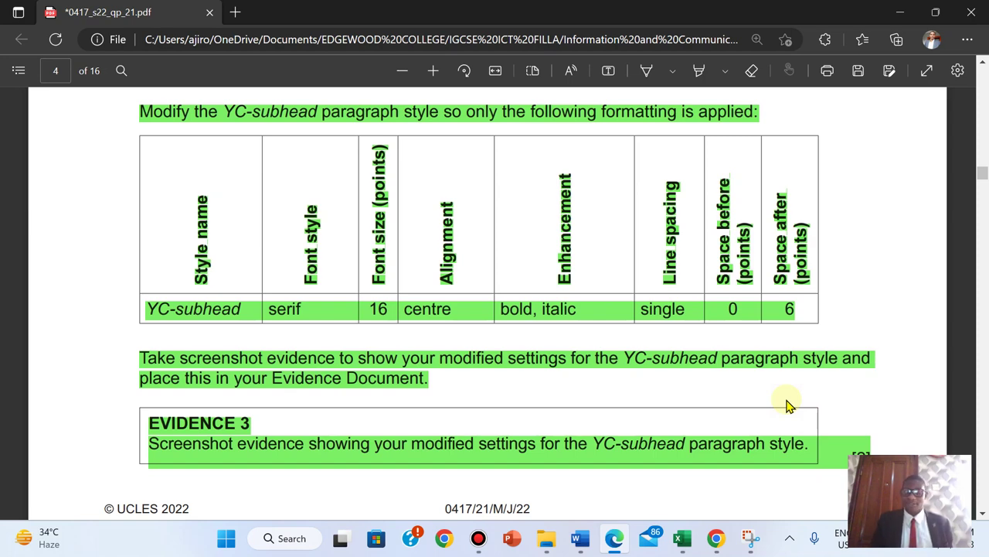
{"action": "scroll", "coordinate": [788, 405], "scroll_direction": "down", "scroll_amount": 4}
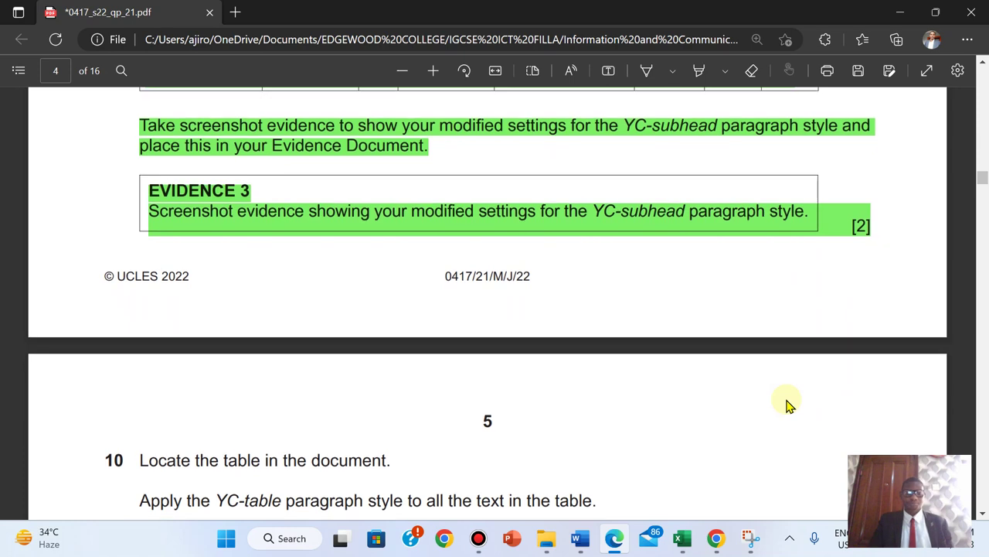
{"action": "scroll", "coordinate": [788, 405], "scroll_direction": "down", "scroll_amount": 4}
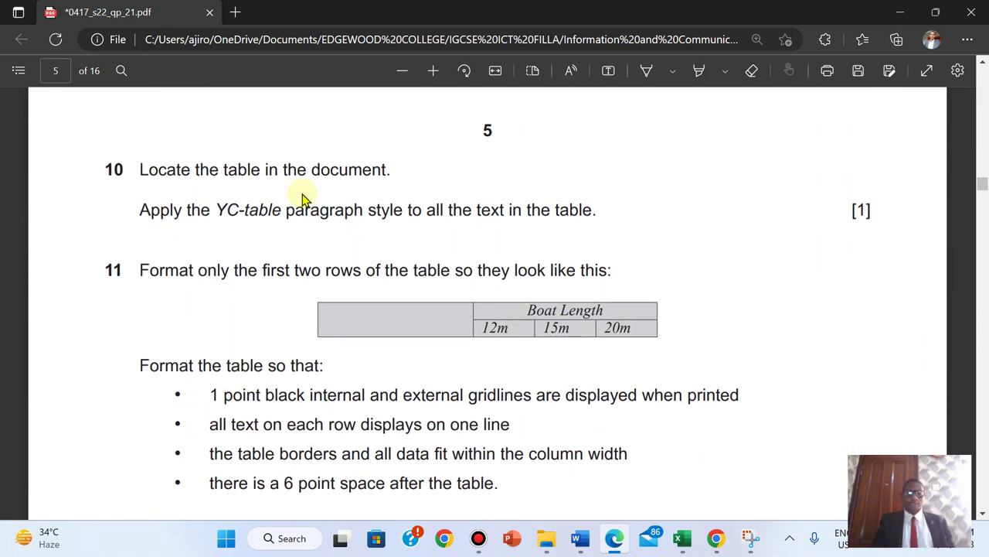
{"action": "mouse_move", "coordinate": [581, 538]}
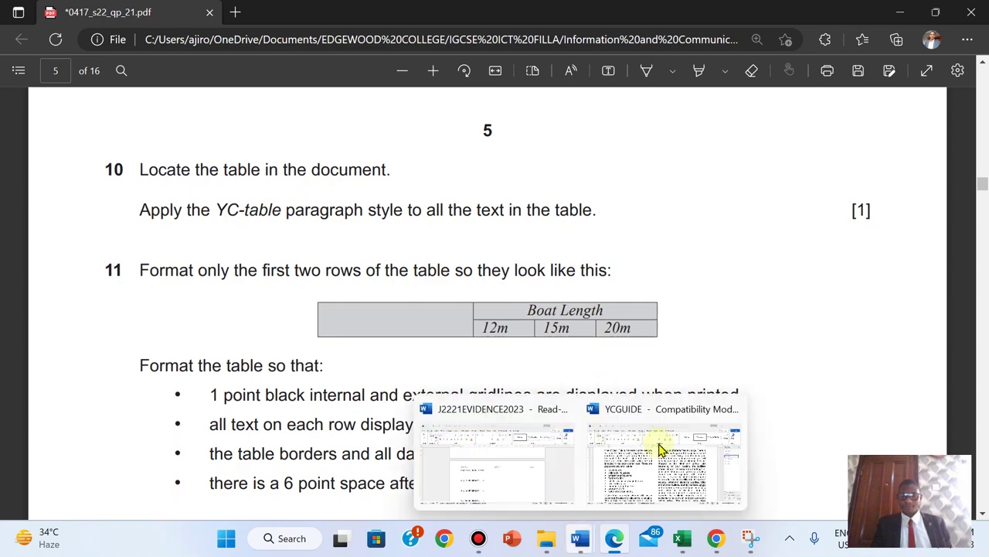
{"action": "left_click", "coordinate": [672, 433]}
{"action": "left_click_drag", "start_coordinate": [867, 354], "coordinate": [862, 390]}
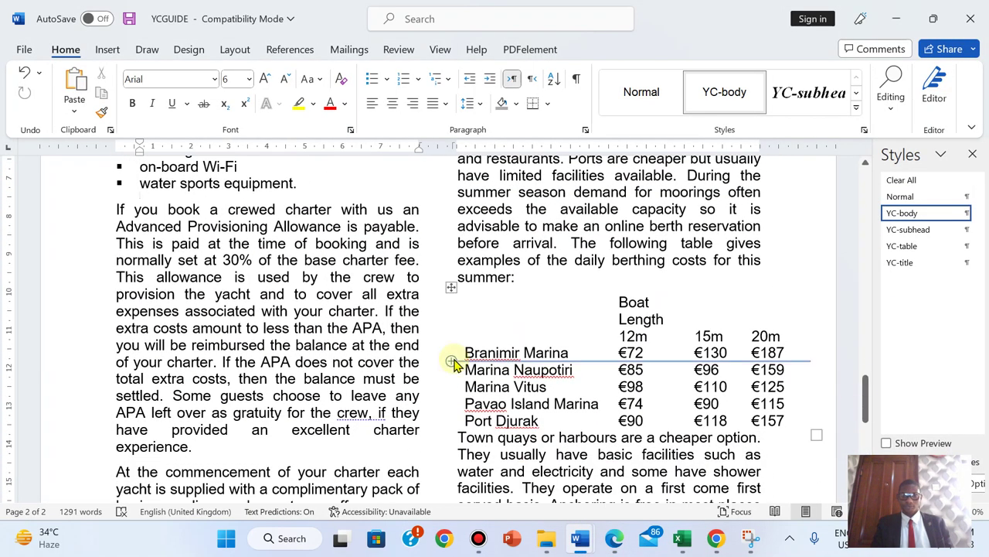
{"action": "left_click", "coordinate": [451, 360]}
{"action": "left_click", "coordinate": [498, 390]}
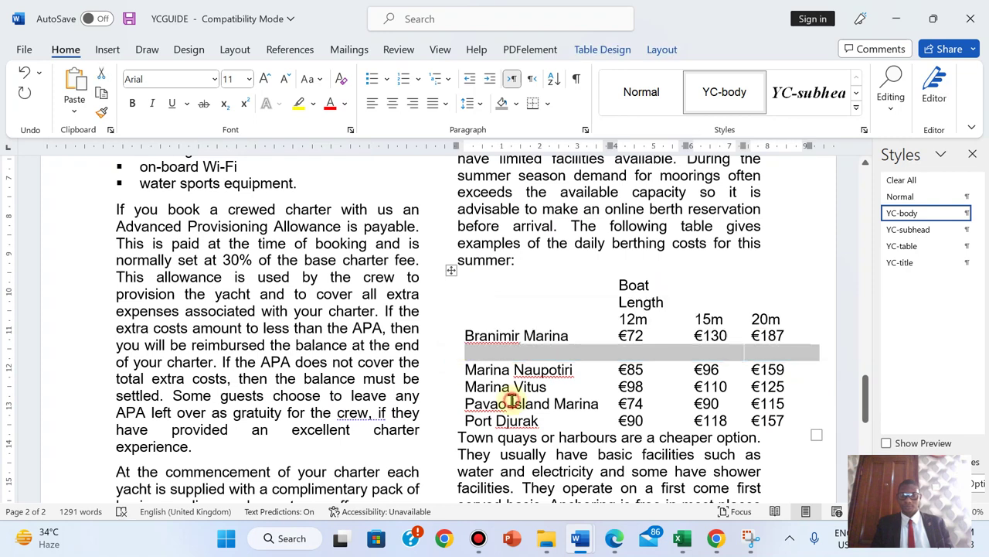
{"action": "key", "text": "ctrl+z"}
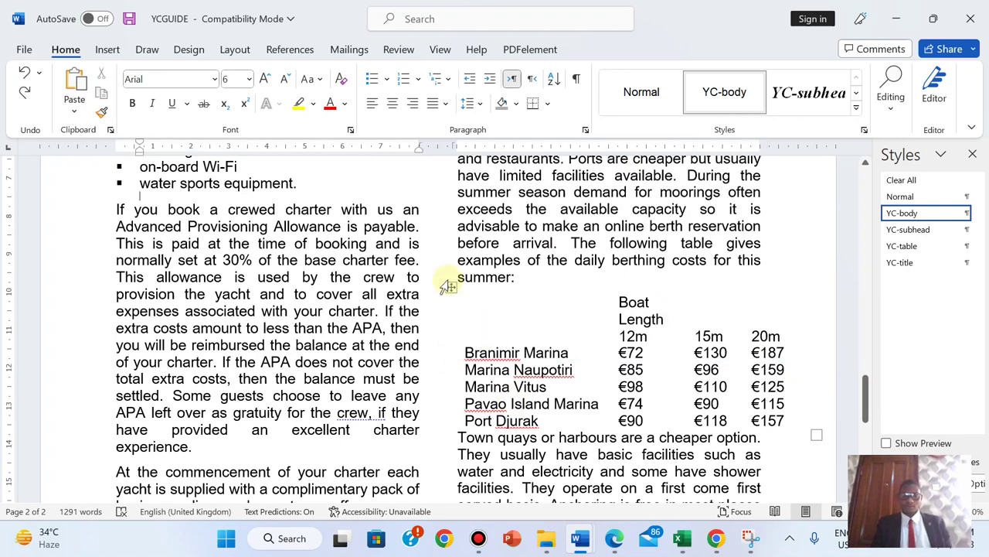
- Select the whole berthing-cost table and apply the YC-table style
{"action": "left_click", "coordinate": [451, 287]}
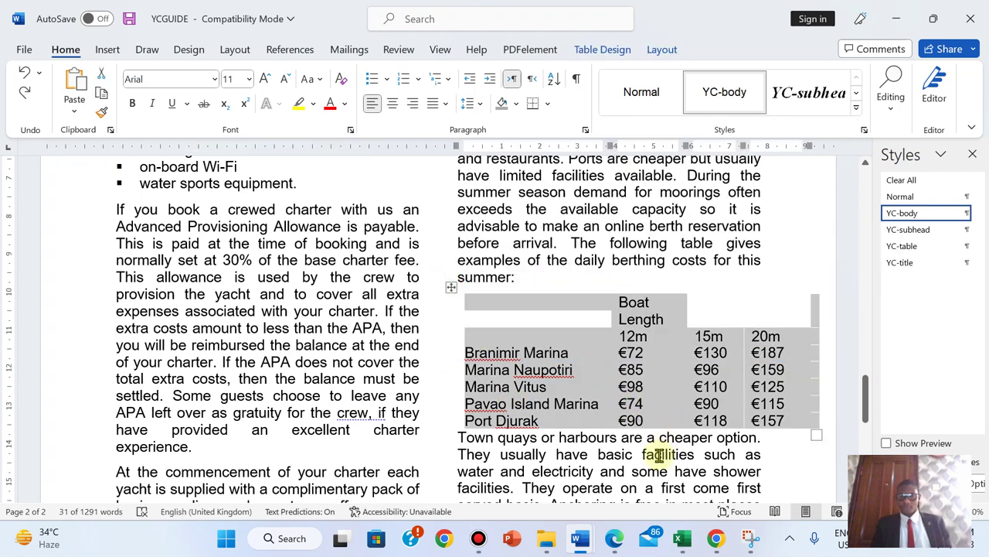
{"action": "left_click", "coordinate": [613, 539]}
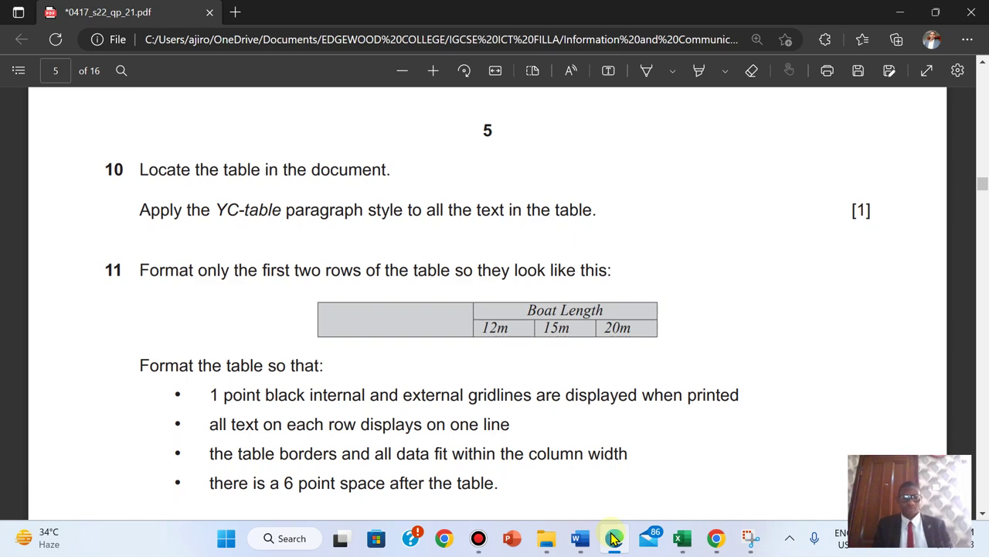
{"action": "left_click", "coordinate": [613, 539]}
{"action": "left_click", "coordinate": [906, 247]}
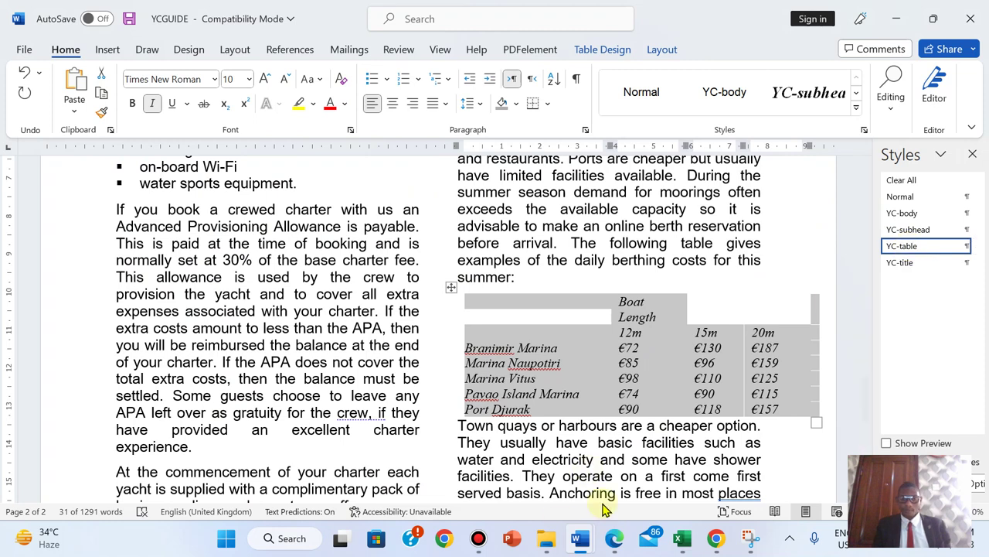
{"action": "left_click", "coordinate": [611, 546]}
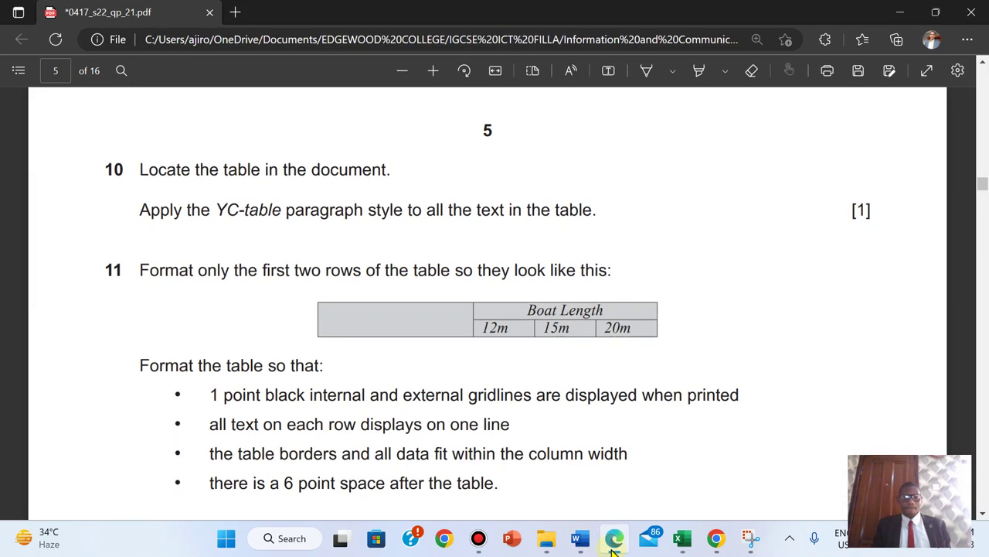
- Highlight both lines of question 10 on the Edge exam paper in green
{"action": "left_click_drag", "start_coordinate": [140, 166], "coordinate": [885, 209]}
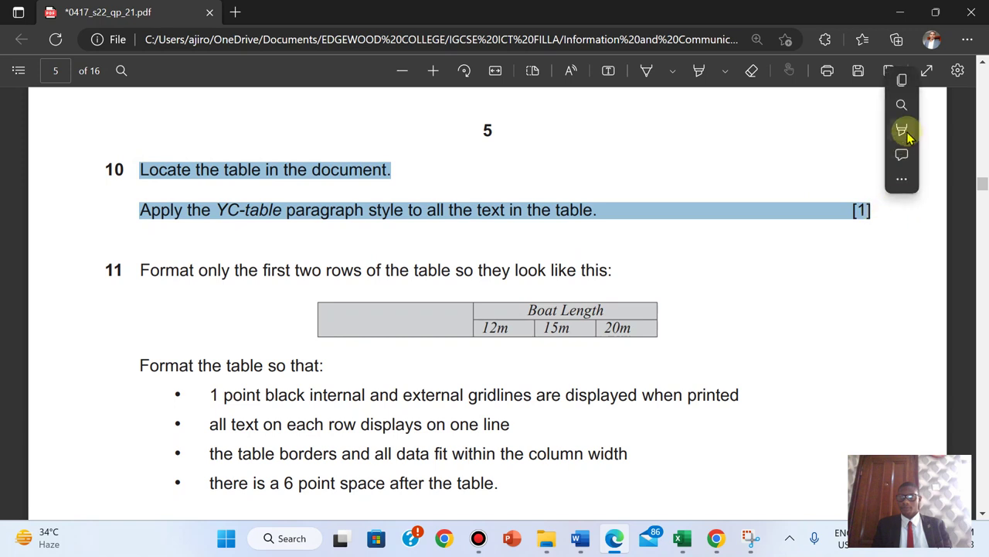
{"action": "mouse_move", "coordinate": [874, 130]}
{"action": "left_click", "coordinate": [777, 158]}
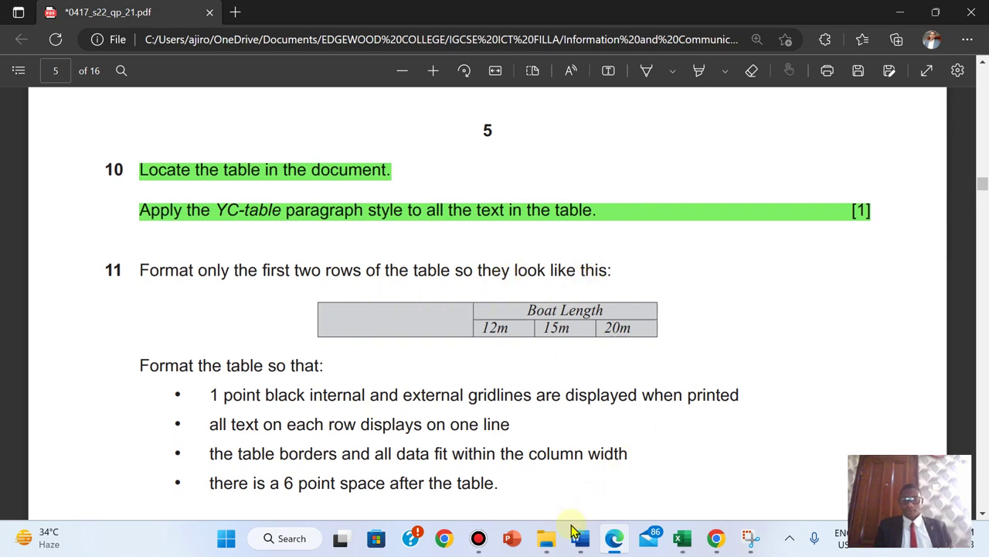
- Check question 11 on the exam paper, then return to the YCGUIDE document
{"action": "mouse_move", "coordinate": [575, 536]}
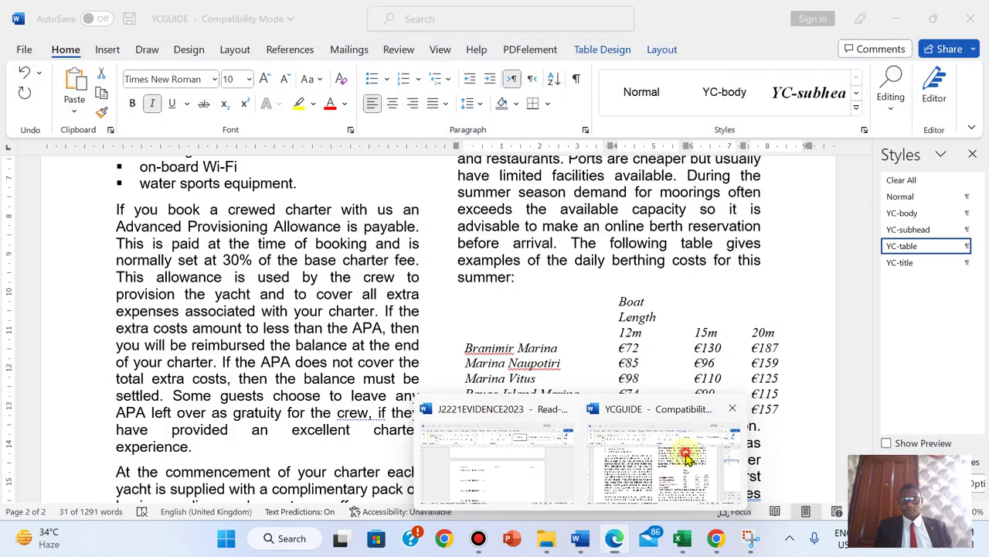
{"action": "left_click", "coordinate": [657, 461]}
{"action": "left_click", "coordinate": [539, 313]}
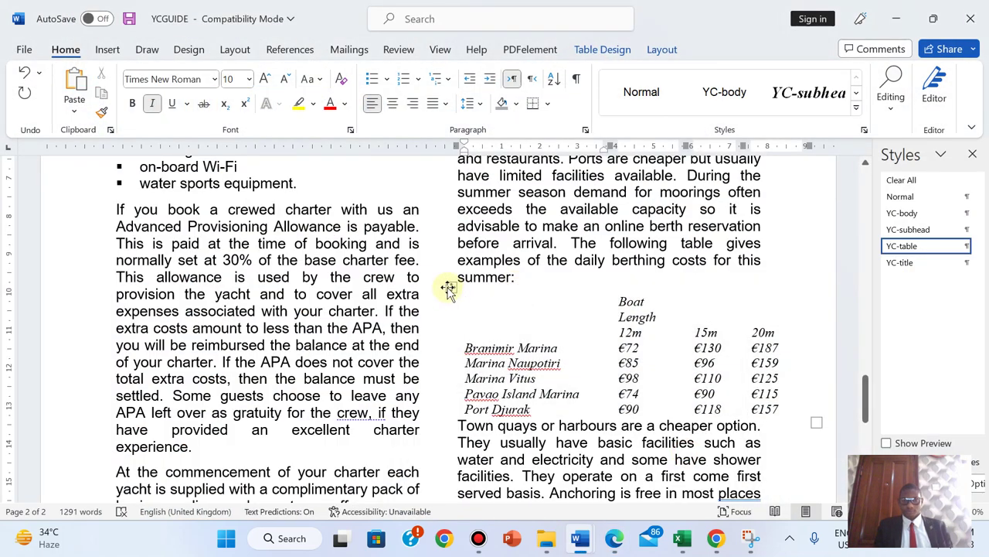
{"action": "left_click", "coordinate": [616, 539]}
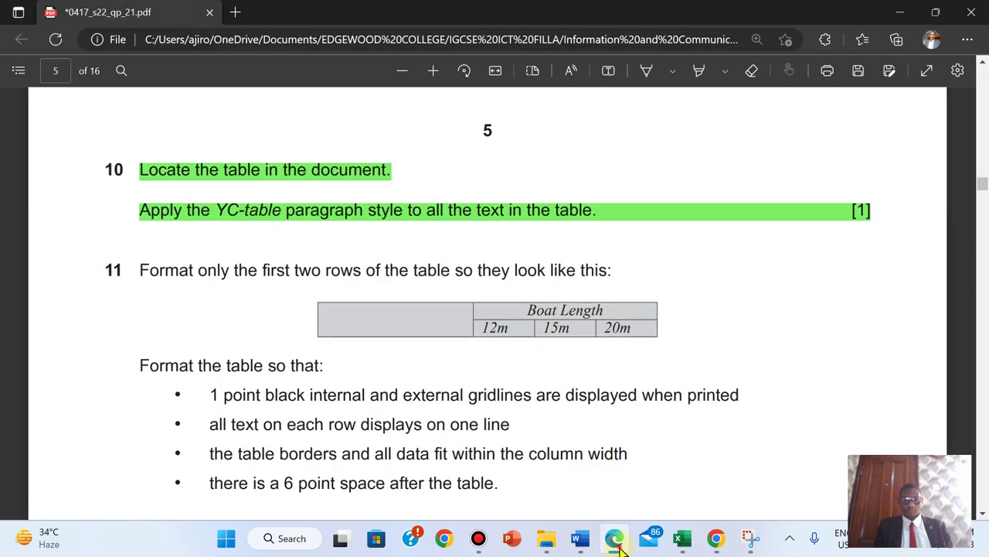
{"action": "key", "text": "alt+Tab"}
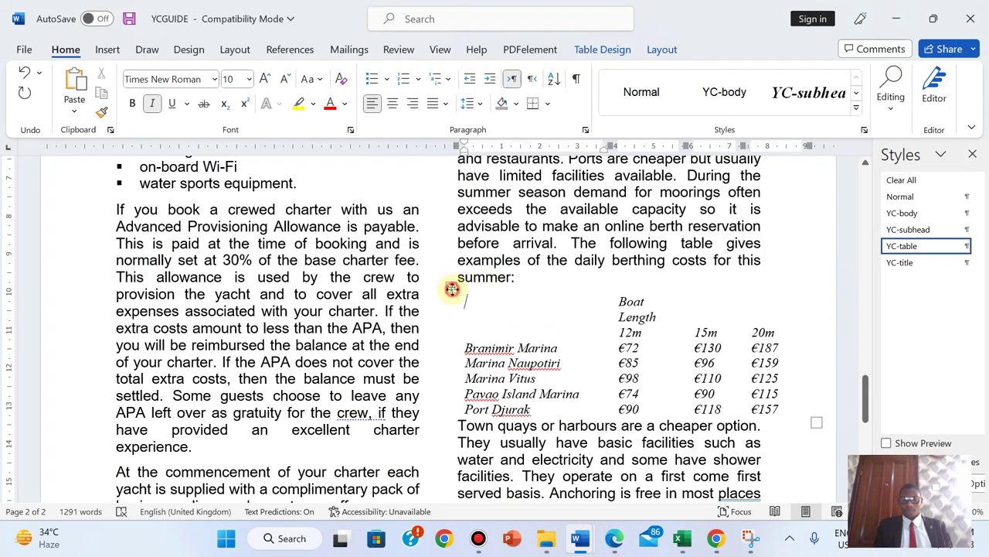
- Apply All Borders to the whole berthing costs table
{"action": "left_click", "coordinate": [452, 290]}
{"action": "left_click", "coordinate": [547, 104]}
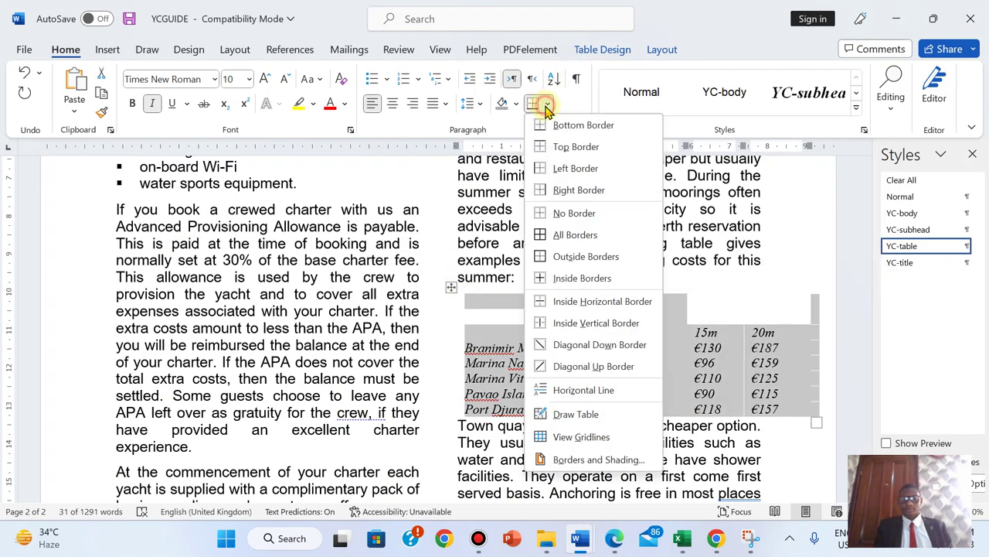
{"action": "left_click", "coordinate": [554, 236]}
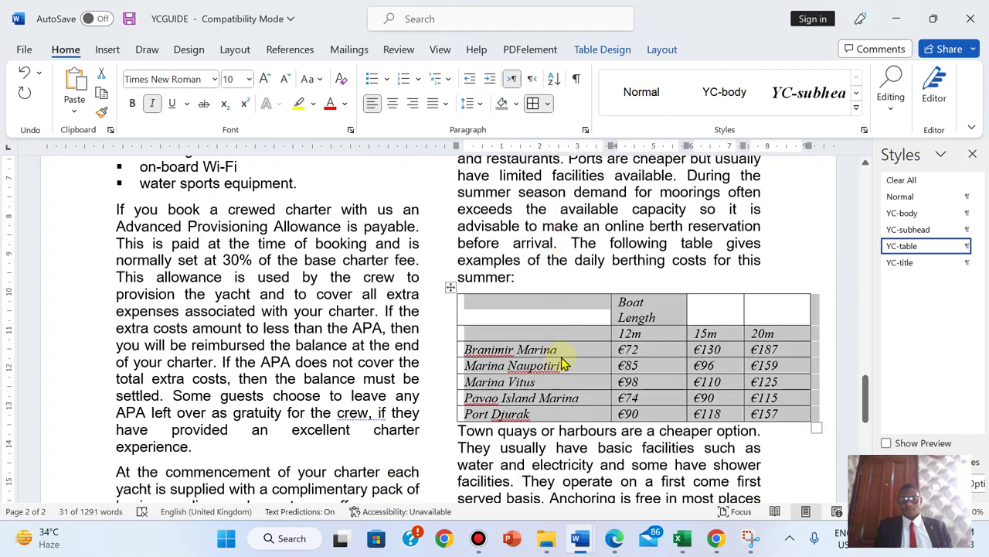
{"action": "left_click", "coordinate": [510, 306]}
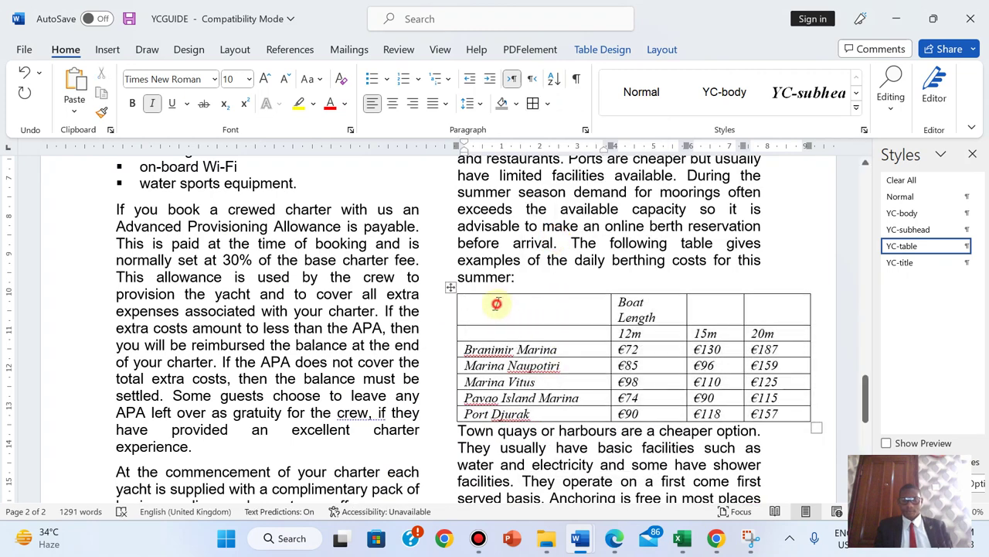
{"action": "left_click", "coordinate": [607, 317]}
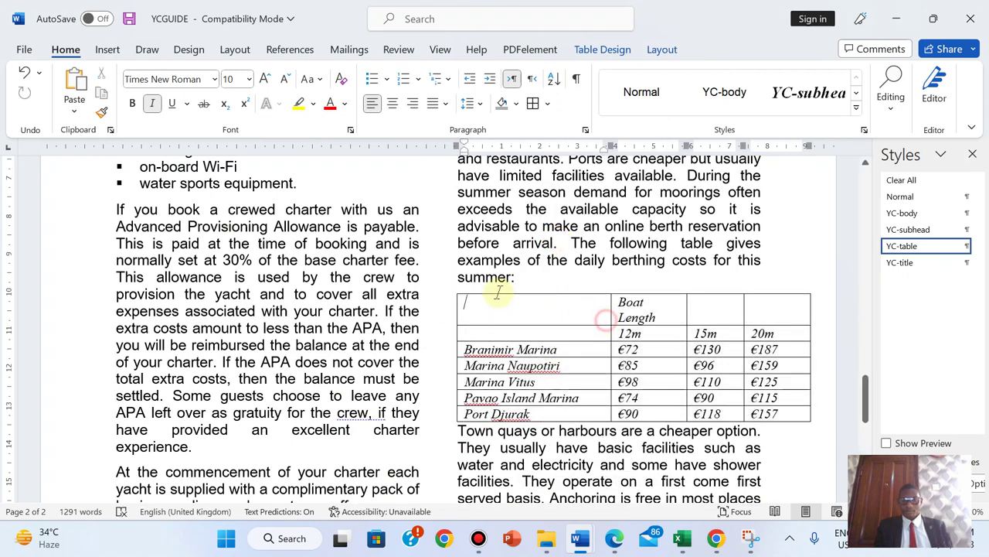
{"action": "left_click_drag", "start_coordinate": [503, 293], "coordinate": [486, 283]}
{"action": "left_click", "coordinate": [506, 309]}
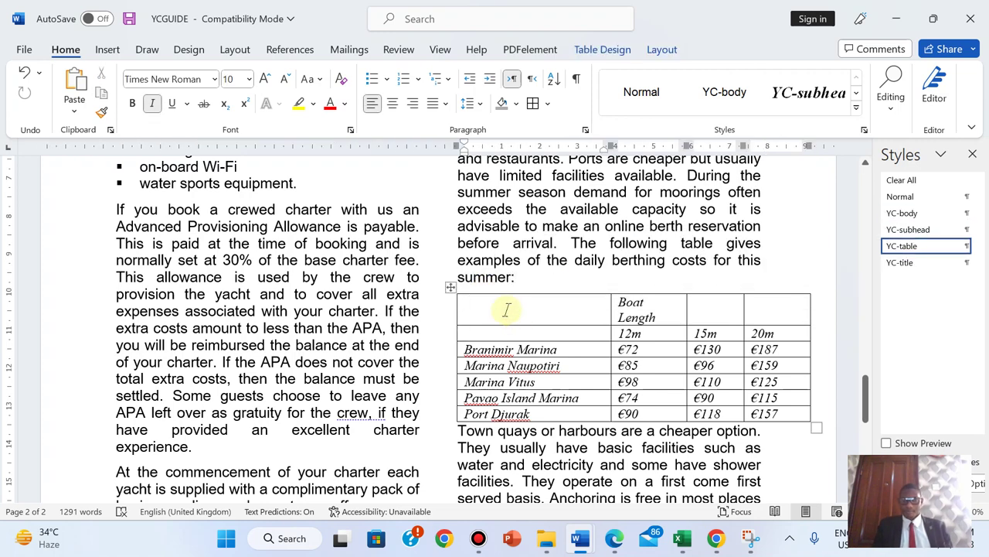
- Merge the Boat Length header across the 12m, 15m and 20m columns and centre it
{"action": "left_click", "coordinate": [615, 535]}
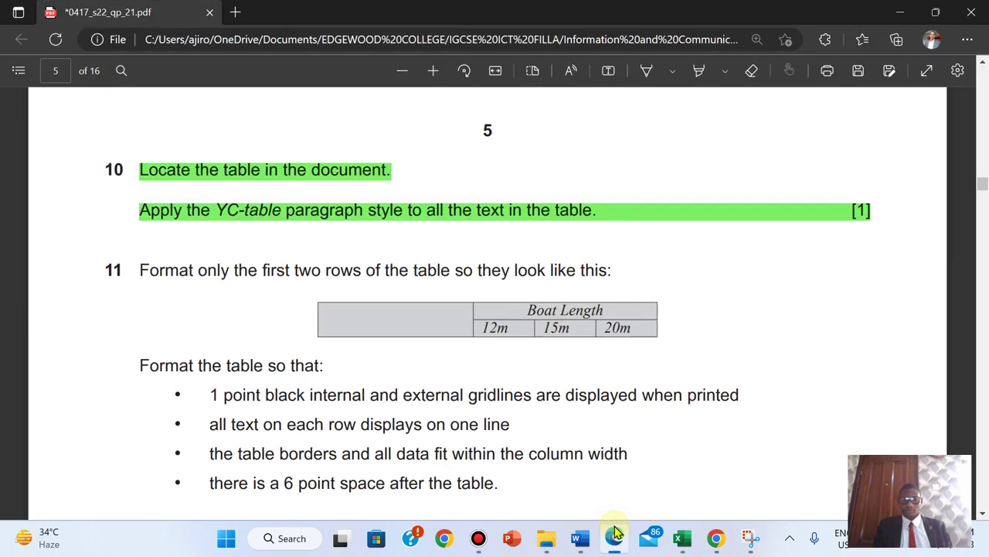
{"action": "left_click", "coordinate": [615, 531]}
{"action": "left_click_drag", "start_coordinate": [627, 304], "coordinate": [759, 308]}
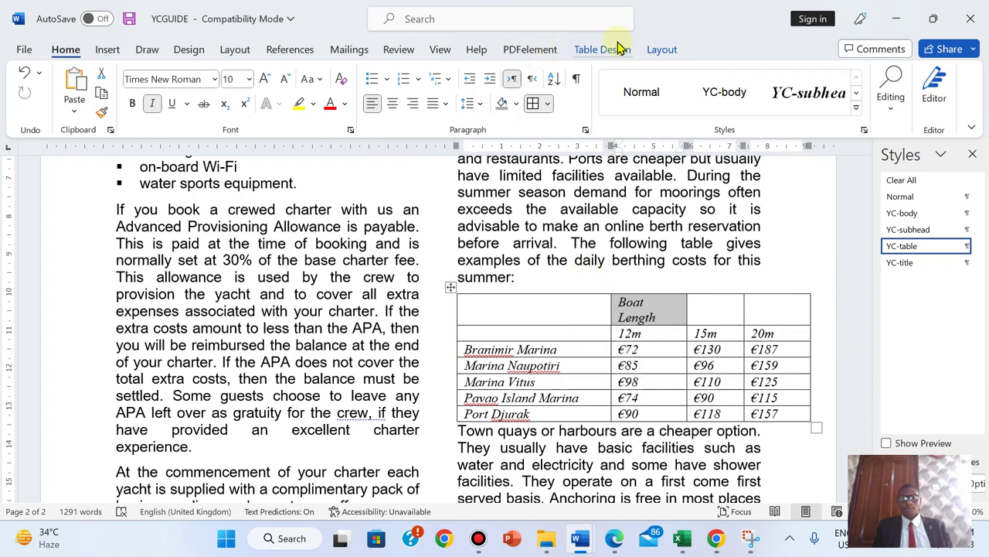
{"action": "left_click", "coordinate": [662, 50]}
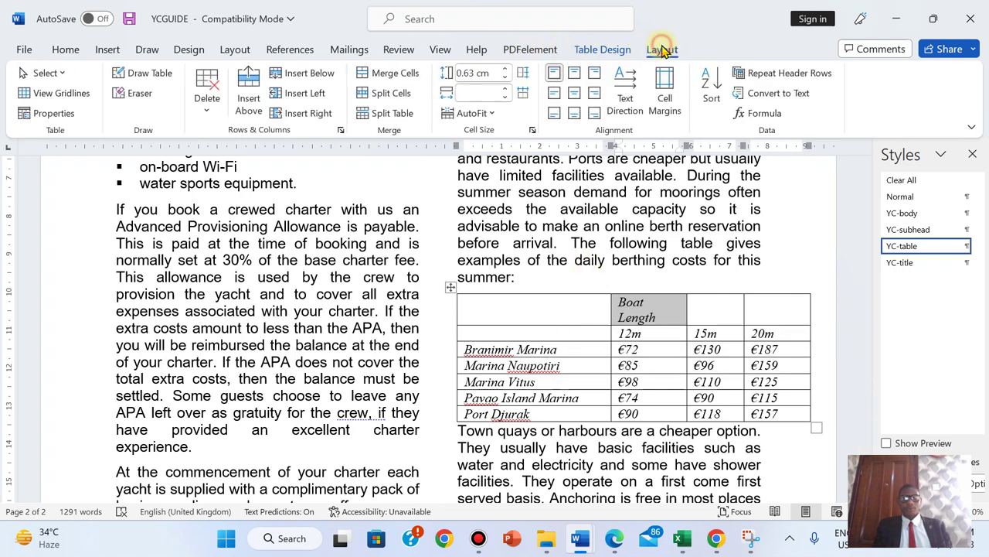
{"action": "left_click", "coordinate": [378, 74]}
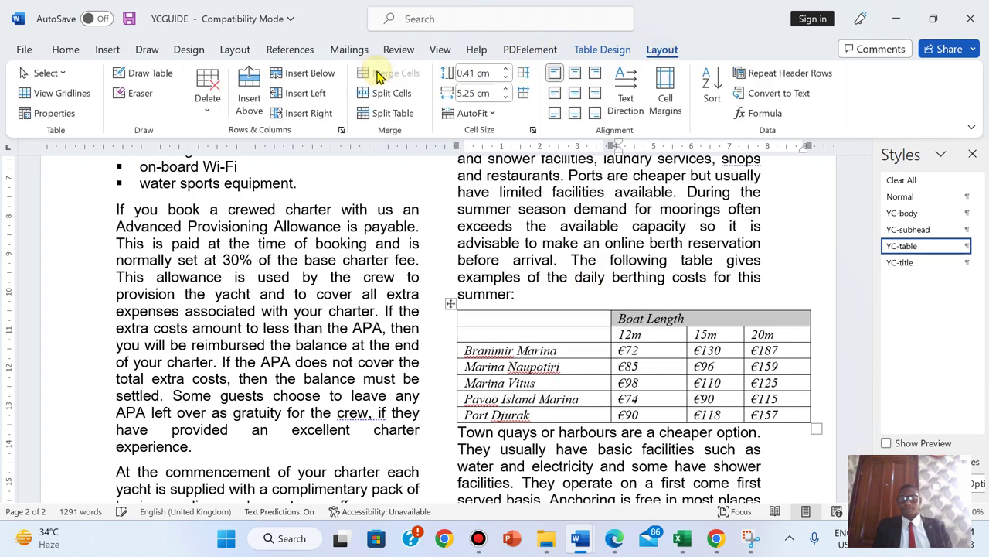
{"action": "left_click", "coordinate": [572, 93]}
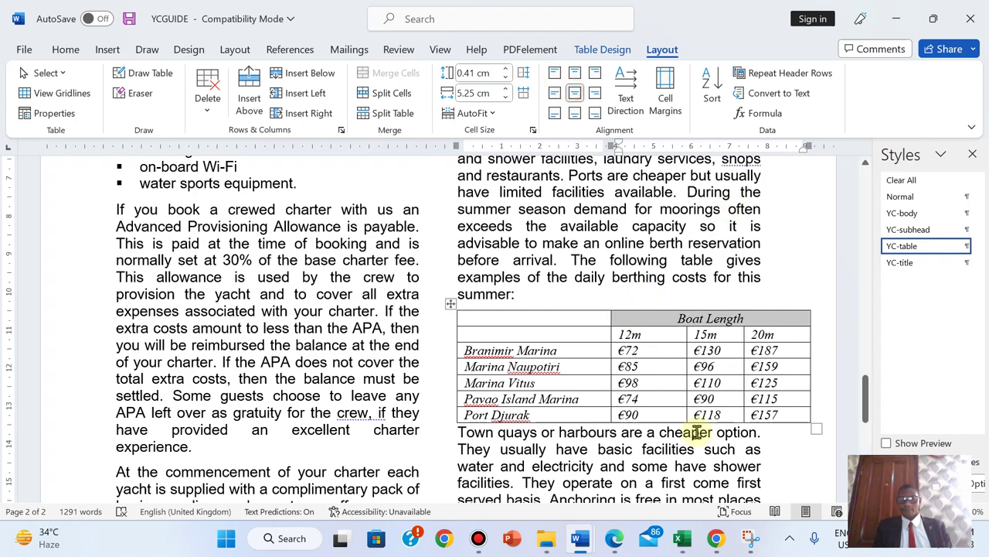
{"action": "left_click", "coordinate": [614, 539]}
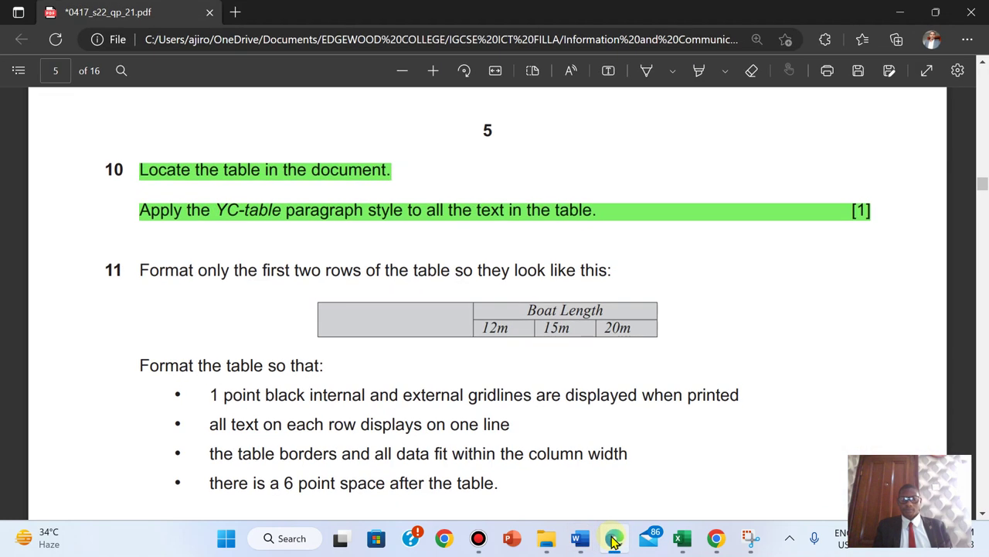
{"action": "left_click", "coordinate": [615, 539]}
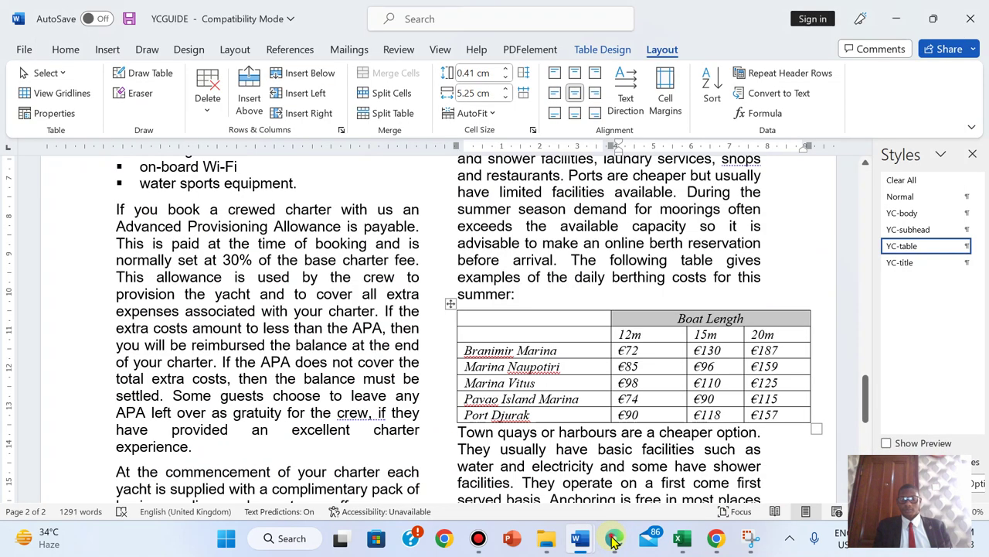
- Merge the two empty top-left header cells of the table into a single cell
{"action": "left_click", "coordinate": [614, 540]}
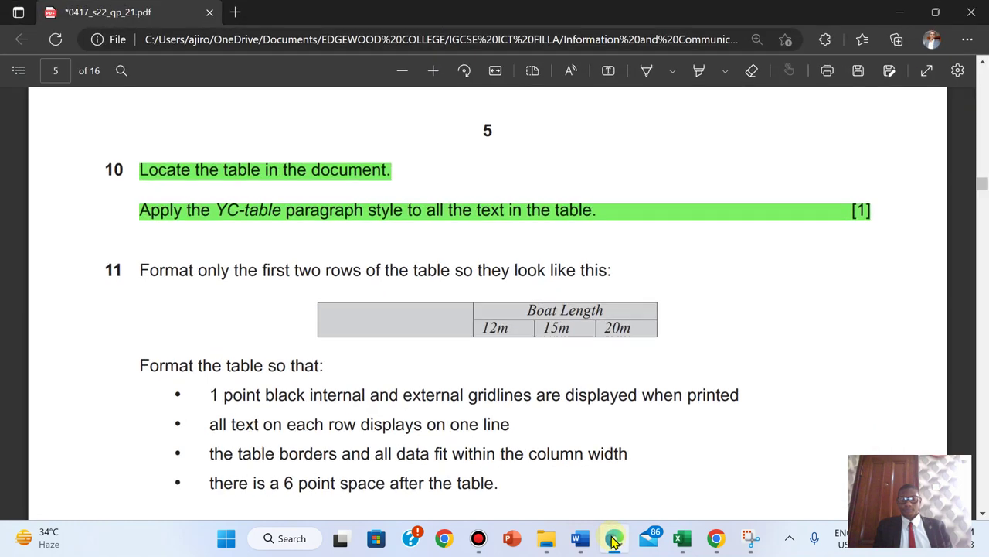
{"action": "left_click", "coordinate": [615, 540]}
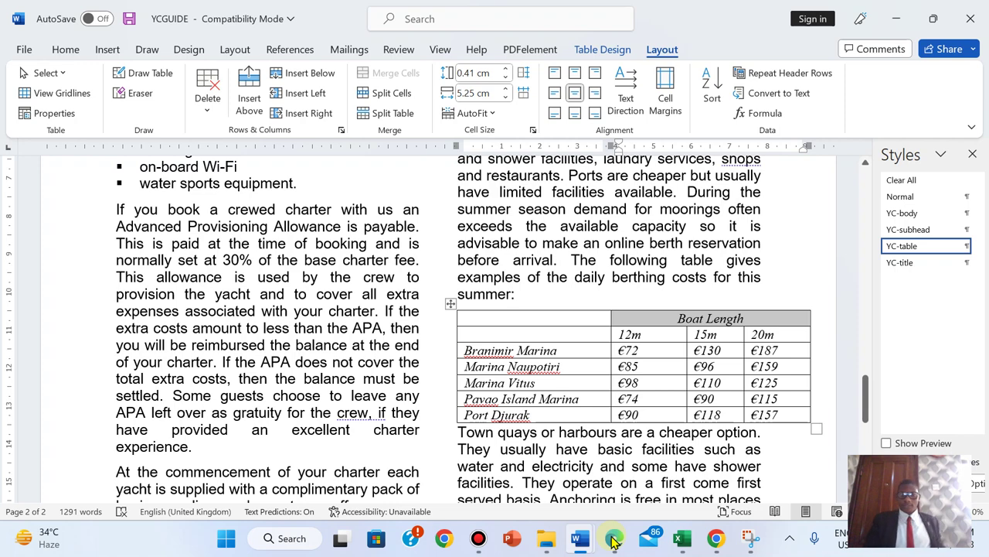
{"action": "left_click", "coordinate": [613, 540]}
{"action": "left_click", "coordinate": [614, 539]}
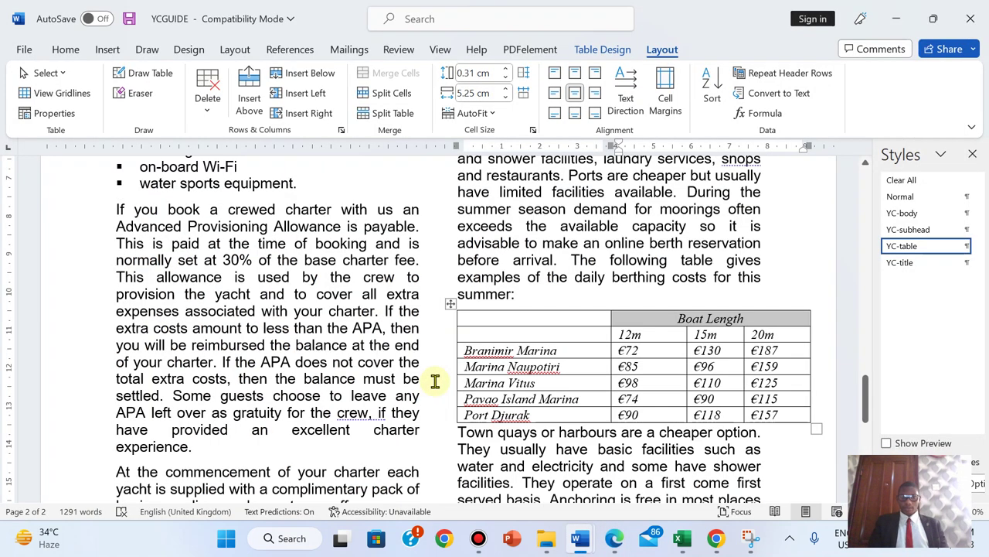
{"action": "left_click_drag", "start_coordinate": [472, 318], "coordinate": [474, 336]}
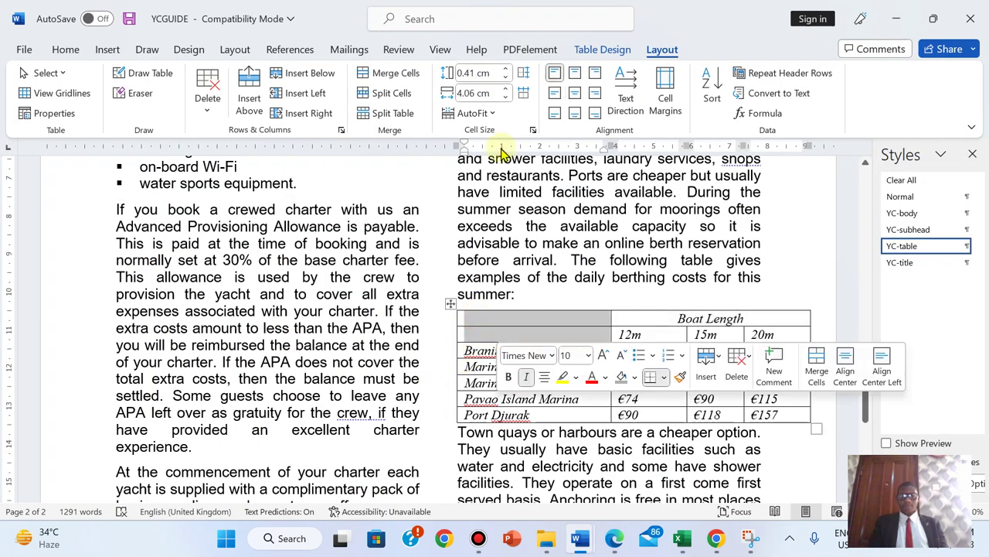
{"action": "left_click", "coordinate": [403, 77]}
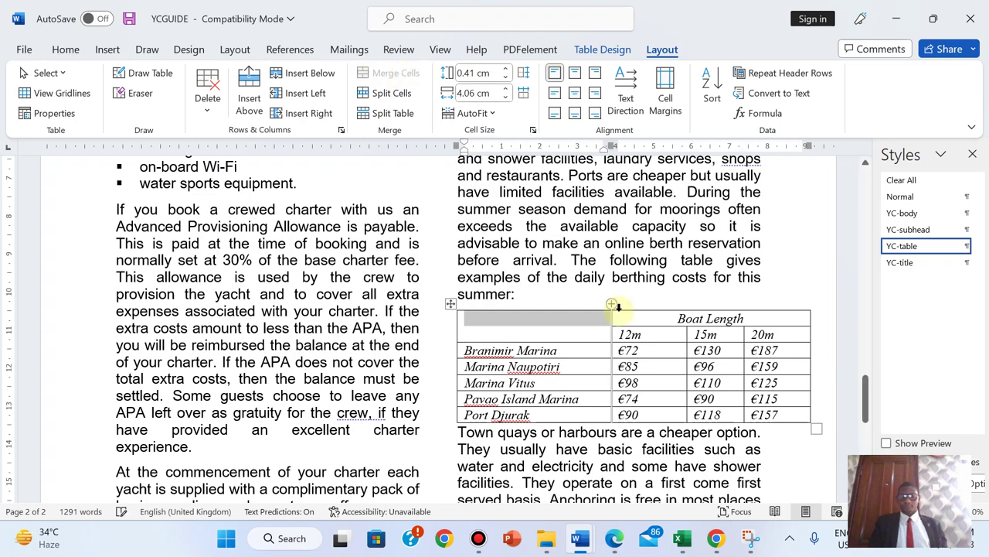
{"action": "left_click", "coordinate": [670, 366]}
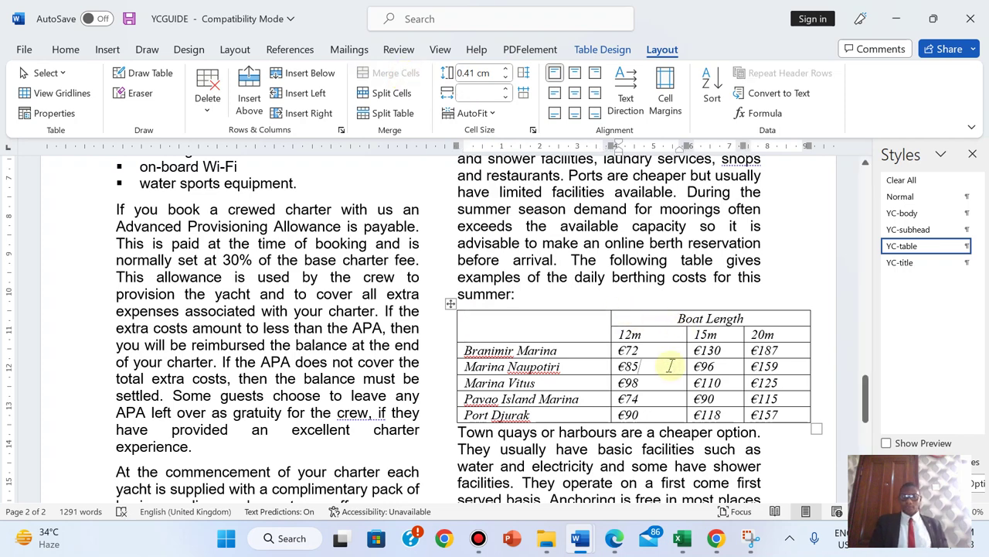
{"action": "left_click", "coordinate": [614, 539]}
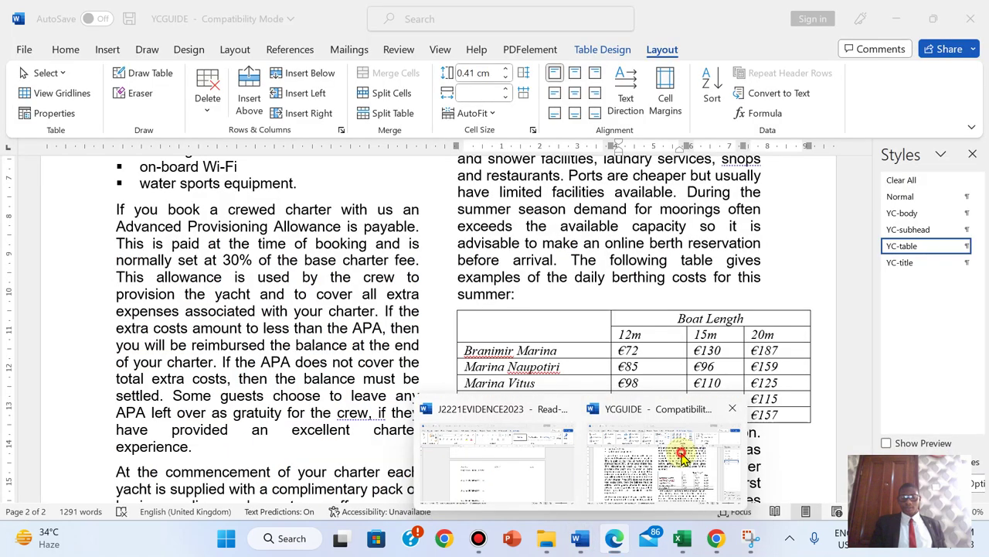
{"action": "left_click", "coordinate": [819, 480]}
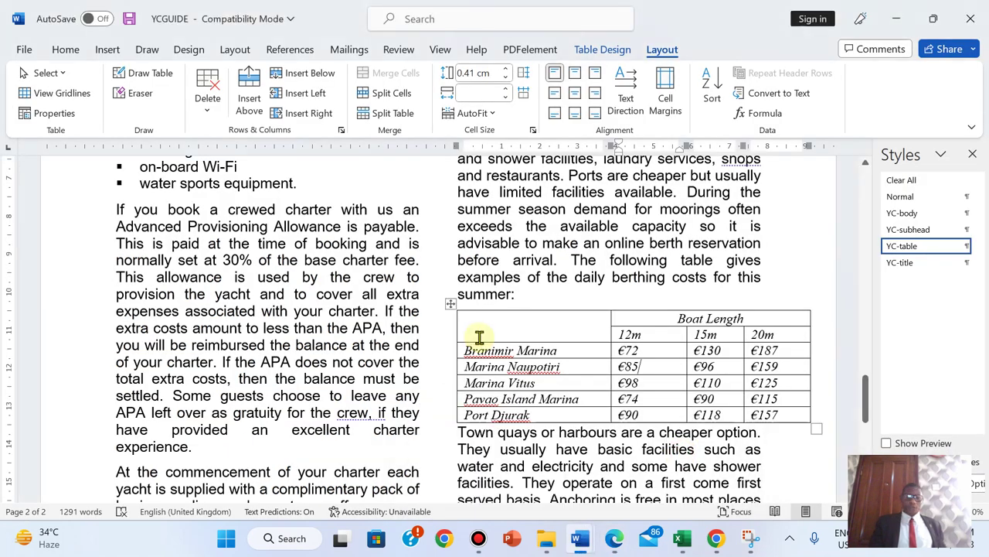
- In Borders and Shading, apply 1 pt automatic-colour lines to all borders of the table
{"action": "left_click", "coordinate": [607, 54]}
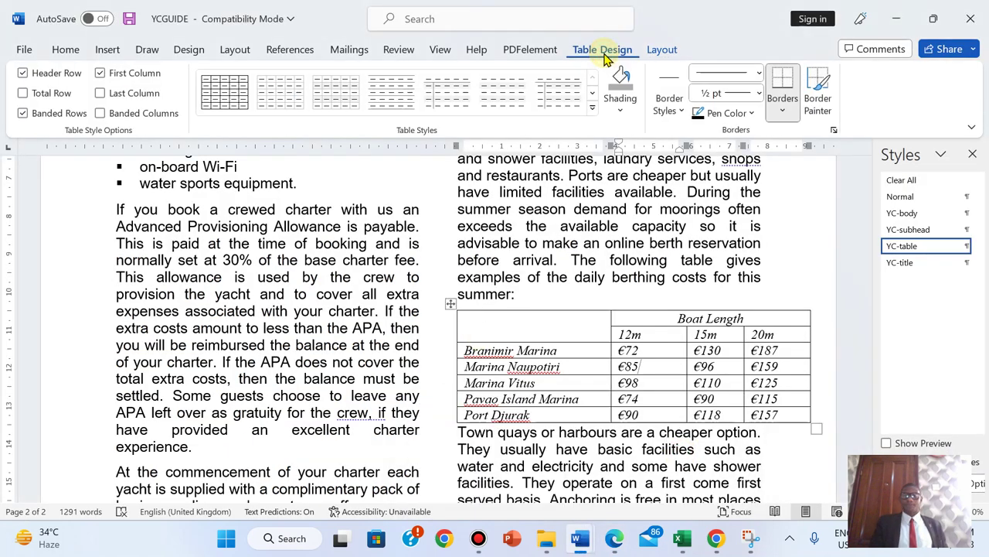
{"action": "left_click", "coordinate": [783, 114]}
{"action": "left_click", "coordinate": [796, 476]}
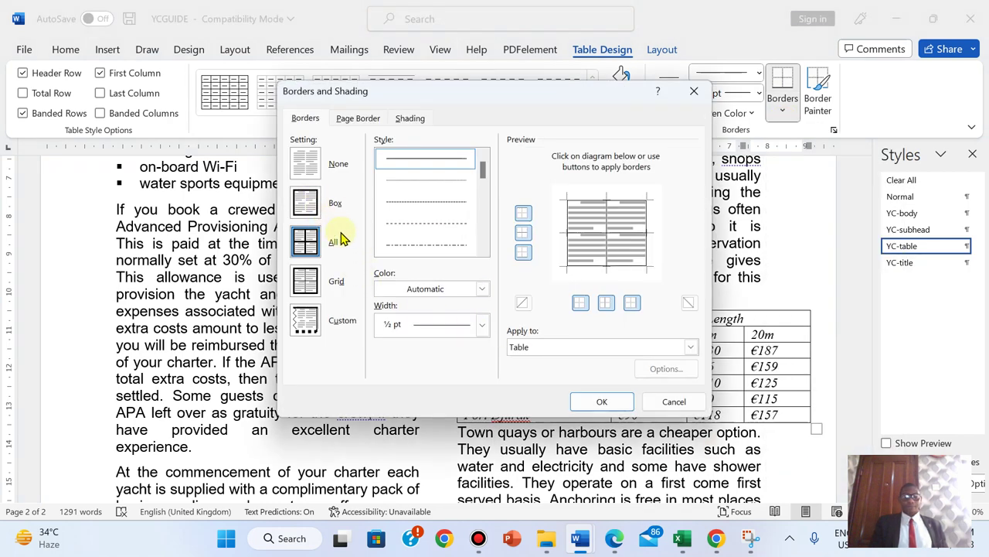
{"action": "left_click", "coordinate": [481, 289]}
{"action": "left_click", "coordinate": [481, 290]}
{"action": "left_click", "coordinate": [482, 326]}
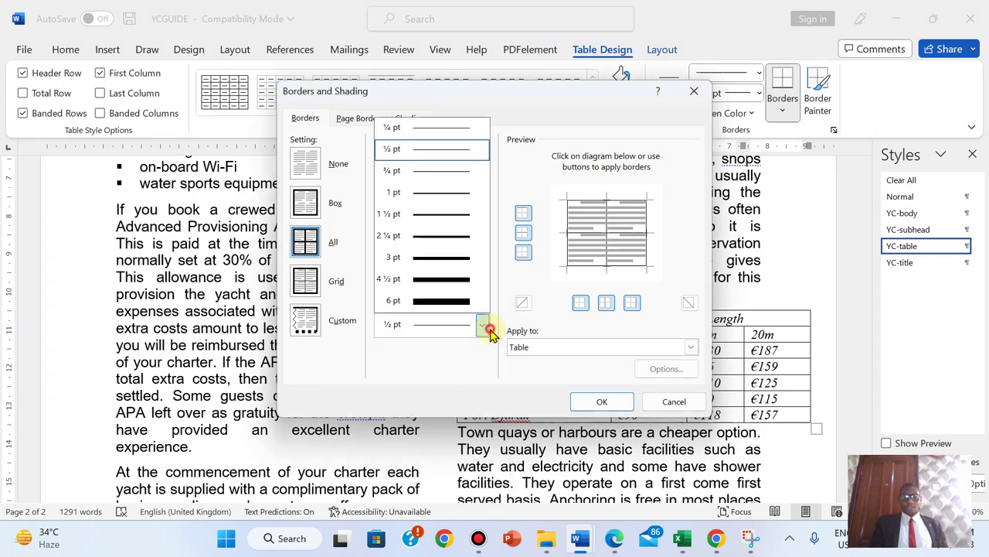
{"action": "left_click", "coordinate": [454, 195]}
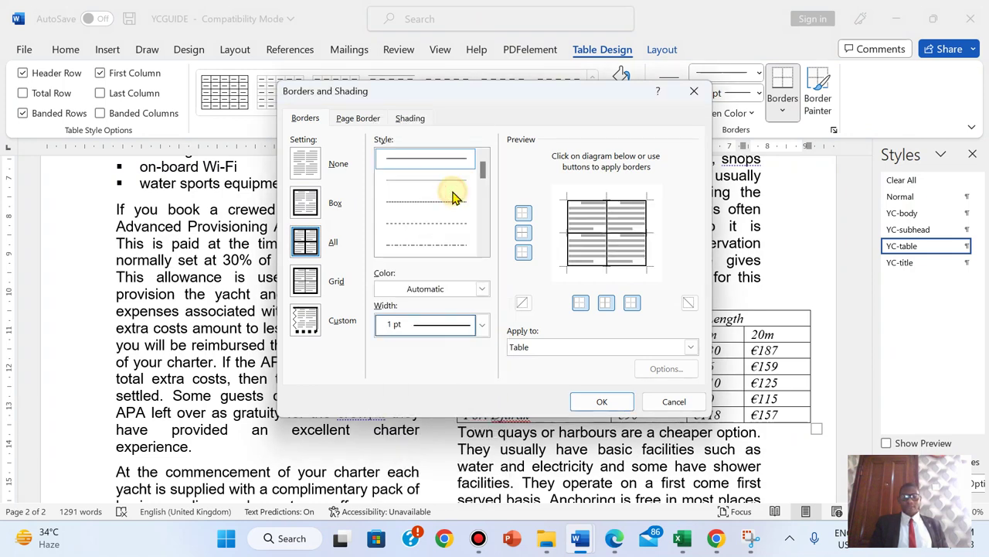
{"action": "left_click", "coordinate": [601, 401]}
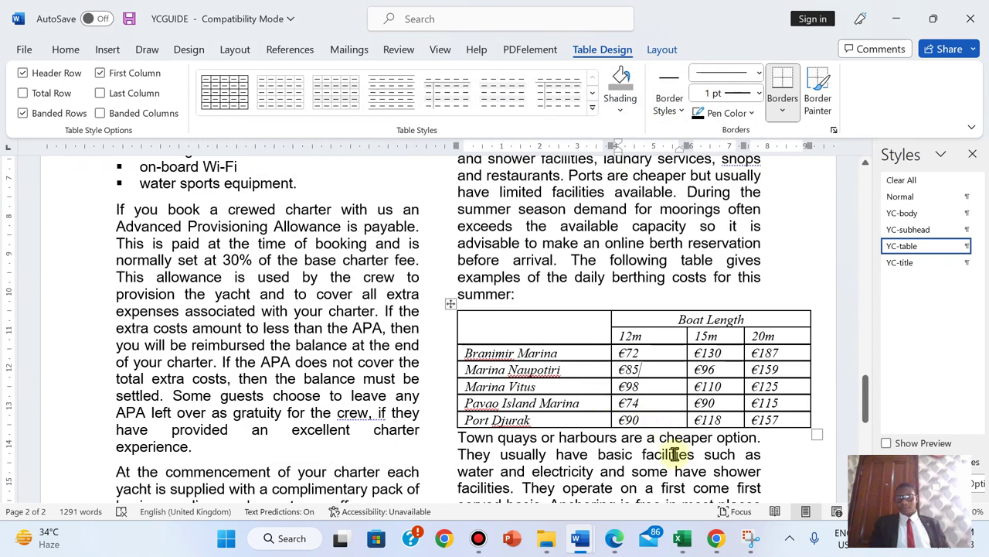
{"action": "left_click", "coordinate": [615, 538]}
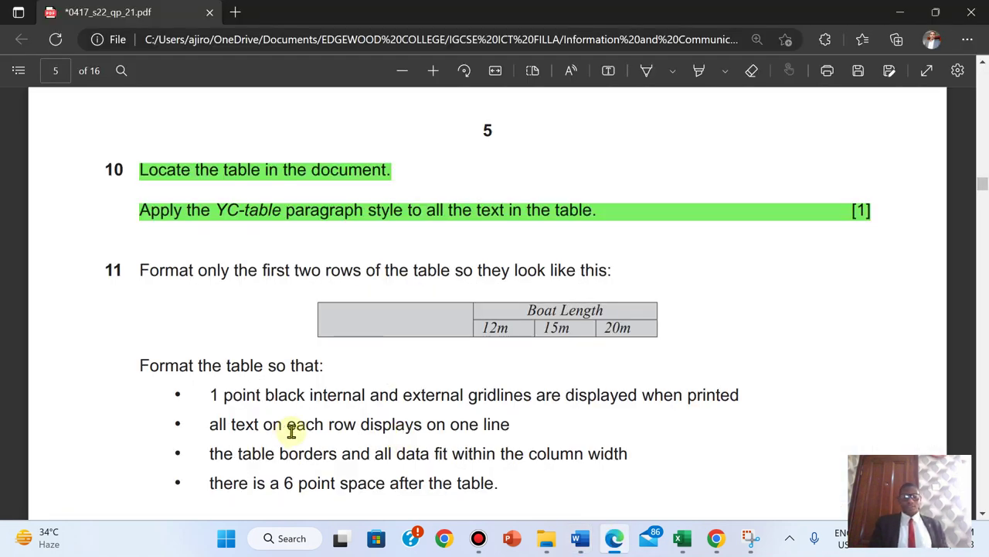
- Narrow the marina name, 12m, 15m and 20m columns so the table fits its text column
{"action": "mouse_move", "coordinate": [581, 538]}
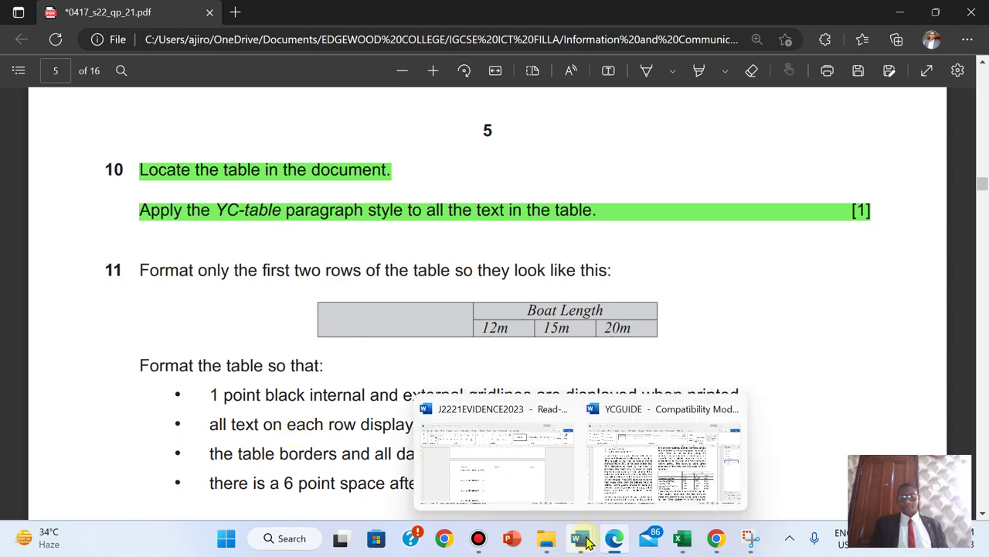
{"action": "left_click", "coordinate": [675, 464]}
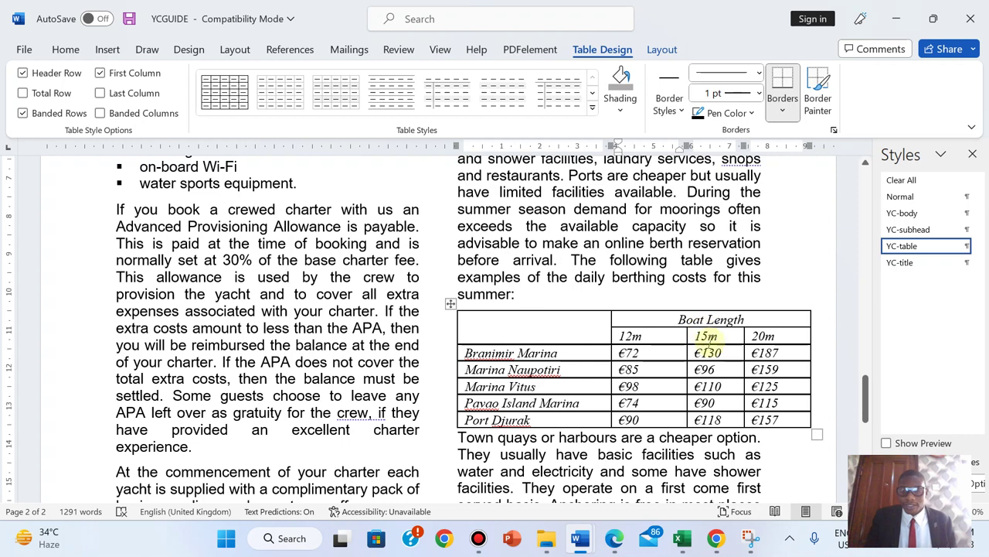
{"action": "left_click_drag", "start_coordinate": [611, 374], "coordinate": [591, 372]}
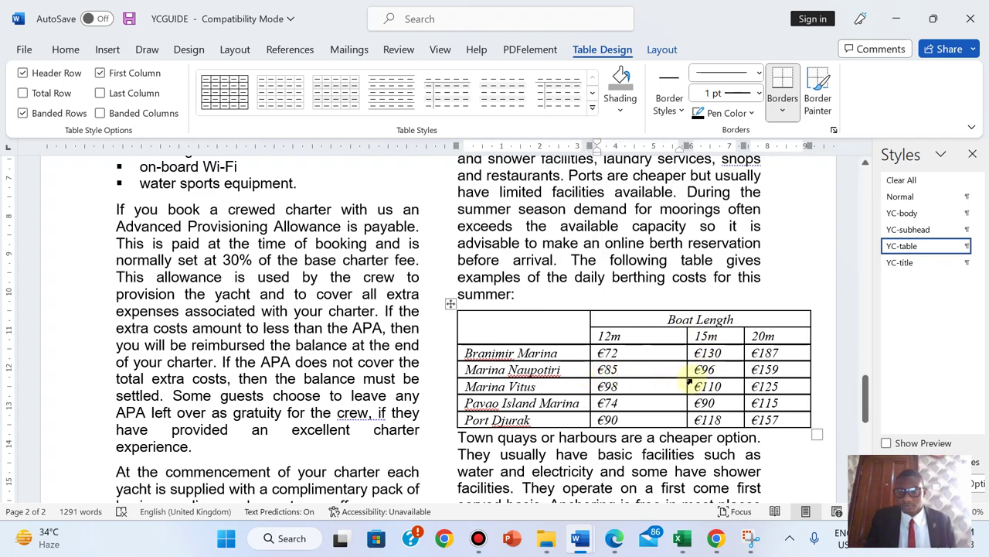
{"action": "left_click_drag", "start_coordinate": [686, 383], "coordinate": [657, 384]}
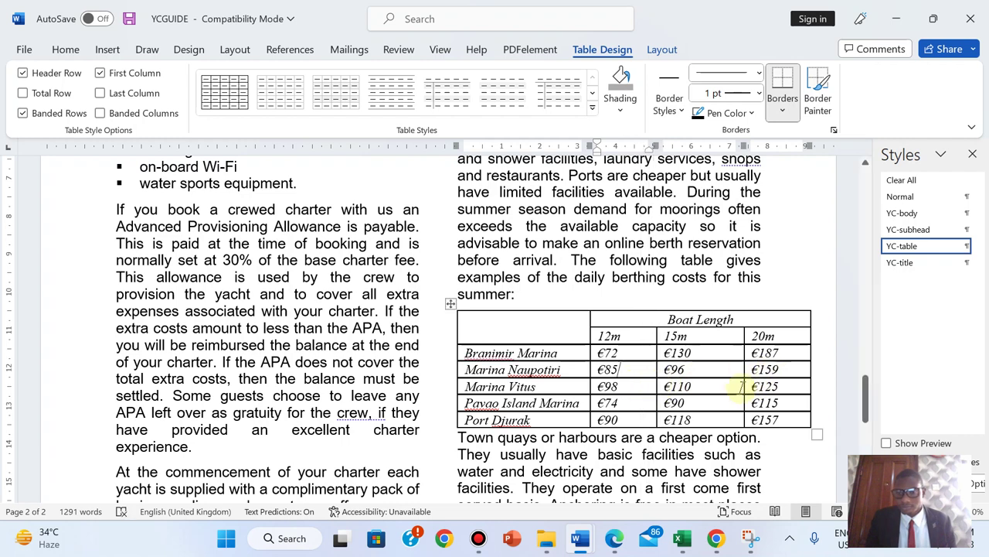
{"action": "left_click_drag", "start_coordinate": [744, 387], "coordinate": [714, 384]}
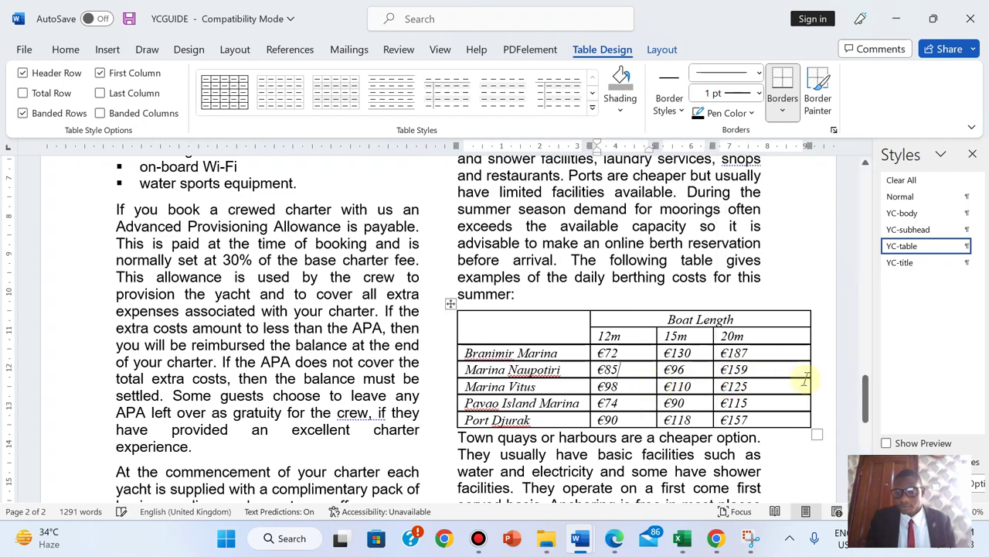
{"action": "left_click_drag", "start_coordinate": [807, 384], "coordinate": [760, 379]}
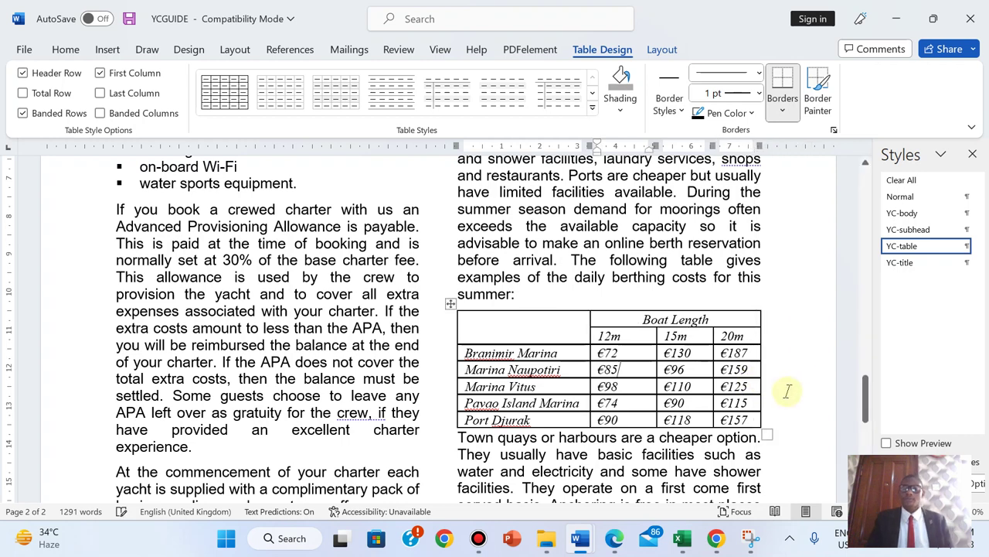
{"action": "left_click", "coordinate": [791, 393]}
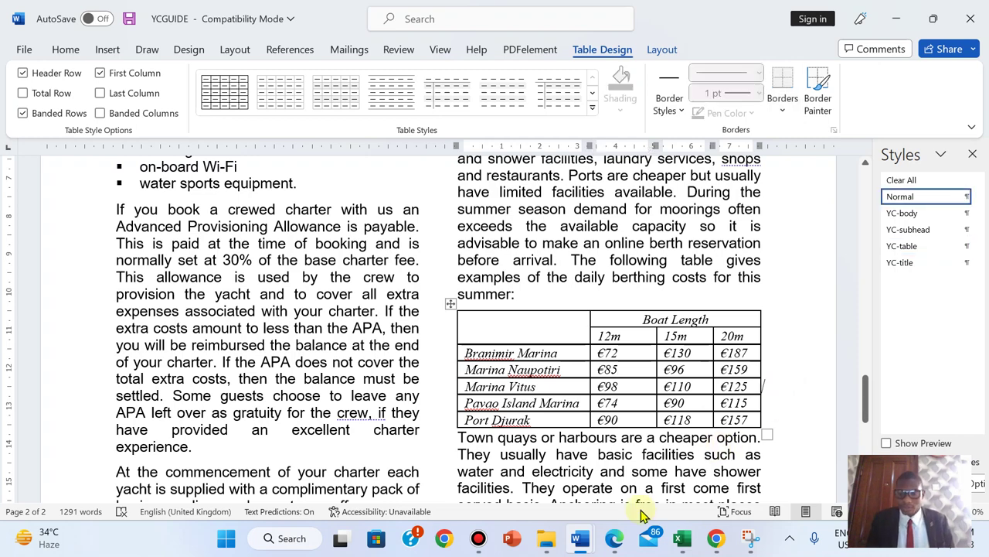
{"action": "left_click", "coordinate": [617, 538]}
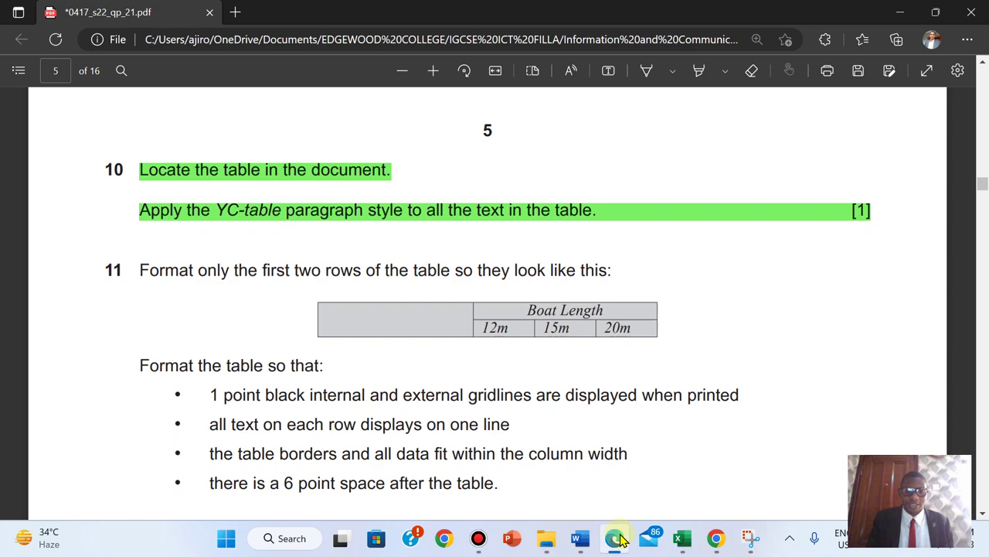
{"action": "left_click", "coordinate": [618, 538]}
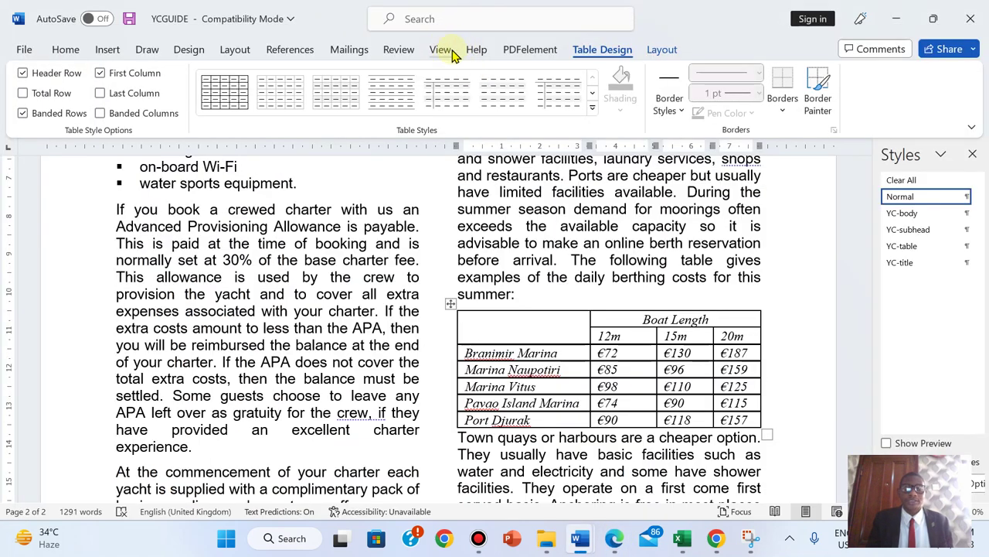
- Show gridlines to align the table, then narrow the 20m and 12m columns
{"action": "left_click", "coordinate": [453, 51]}
{"action": "left_click", "coordinate": [371, 94]}
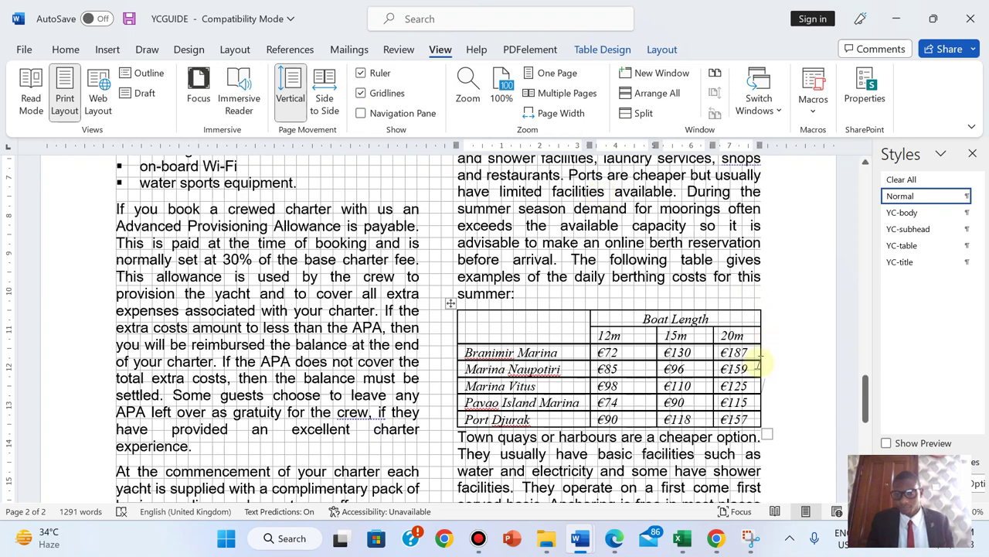
{"action": "mouse_move", "coordinate": [761, 365]}
{"action": "left_mouse_down"}
{"action": "mouse_move", "coordinate": [746, 365]}
{"action": "mouse_move", "coordinate": [768, 360]}
{"action": "mouse_move", "coordinate": [759, 360]}
{"action": "left_mouse_up"}
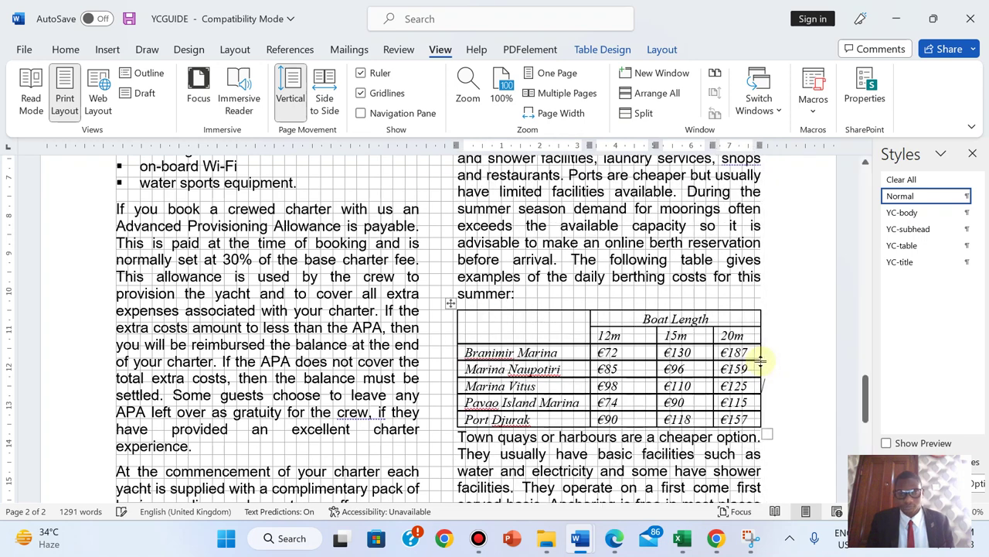
{"action": "left_click_drag", "start_coordinate": [656, 385], "coordinate": [640, 385]}
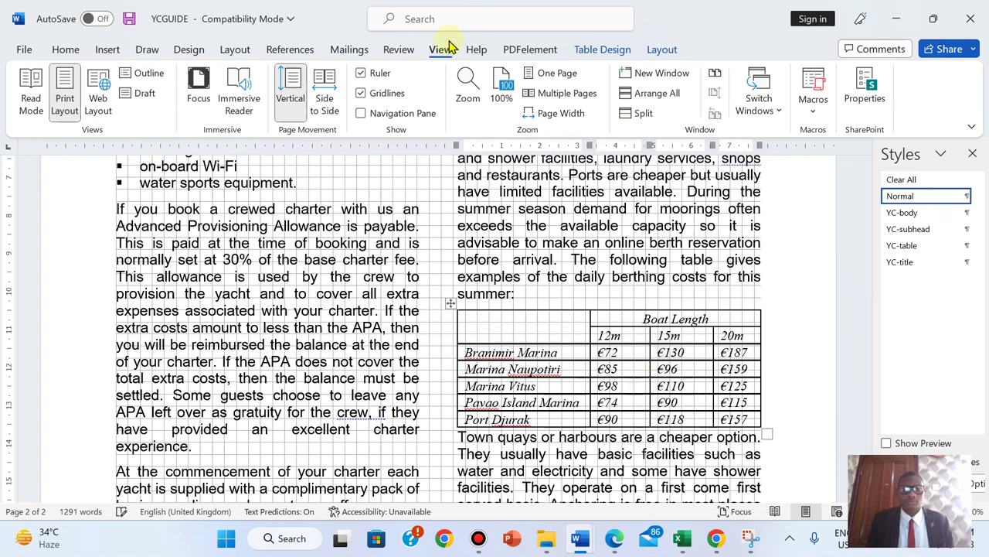
{"action": "left_click", "coordinate": [383, 93]}
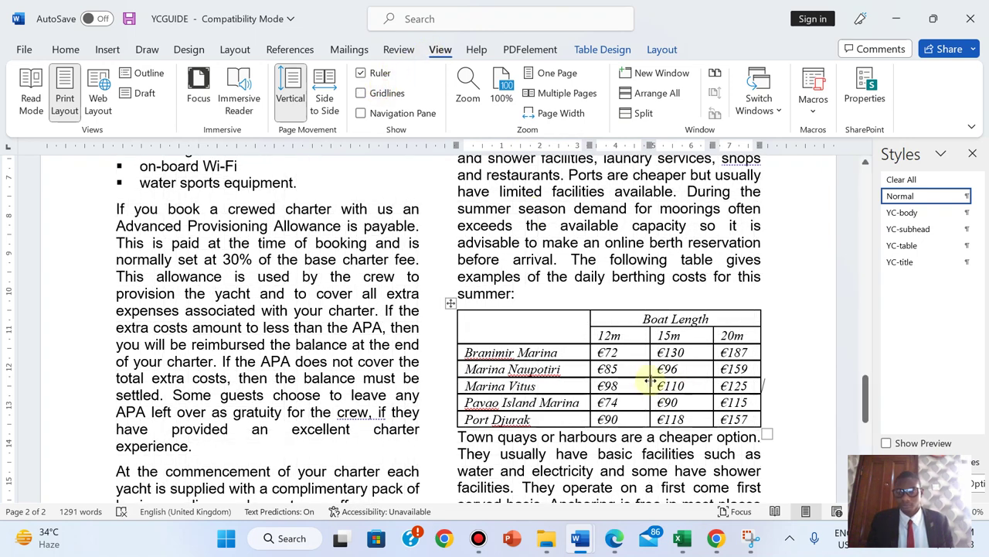
- Narrow the 12m, 15m and 20m columns further so each price stays on one line
{"action": "left_click_drag", "start_coordinate": [649, 384], "coordinate": [638, 384]}
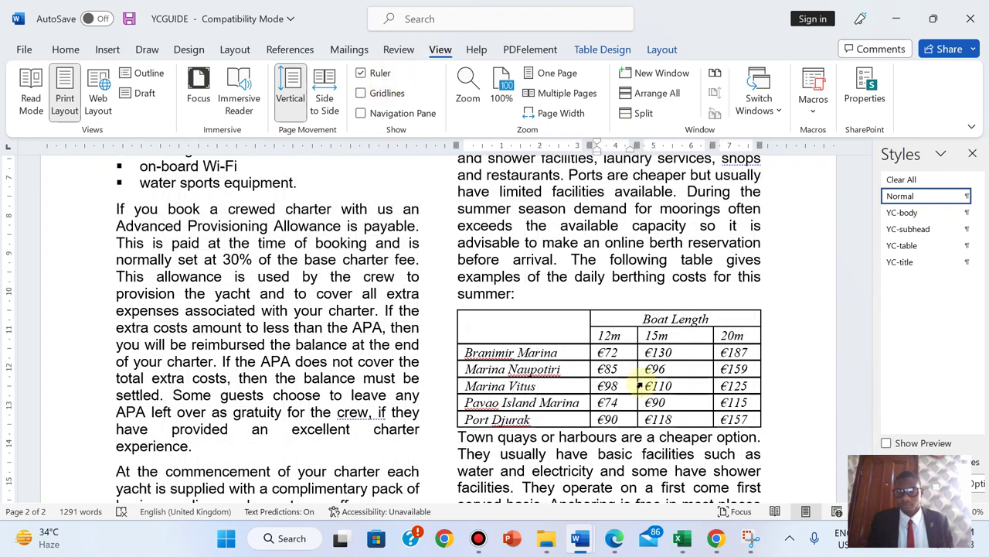
{"action": "left_click_drag", "start_coordinate": [713, 385], "coordinate": [693, 385]}
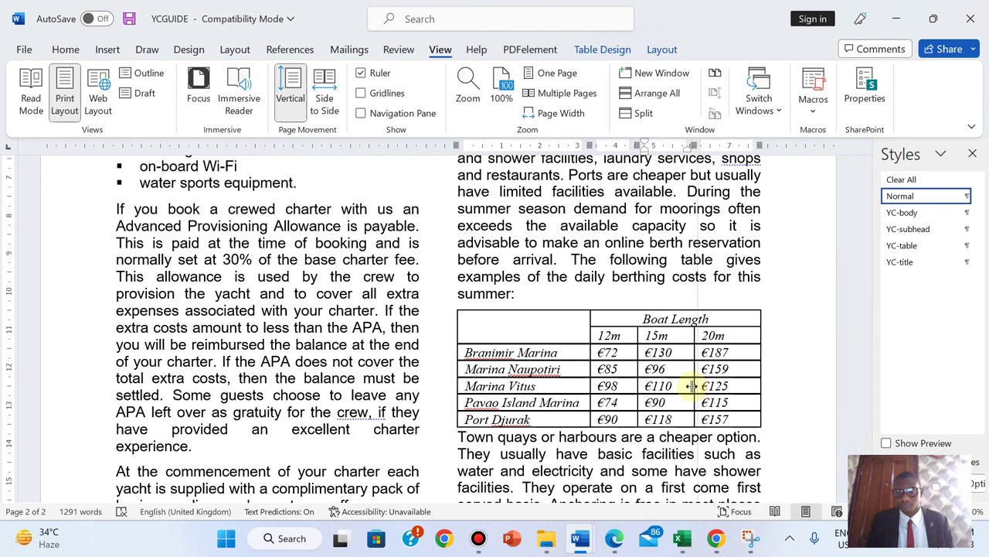
{"action": "left_click", "coordinate": [758, 371]}
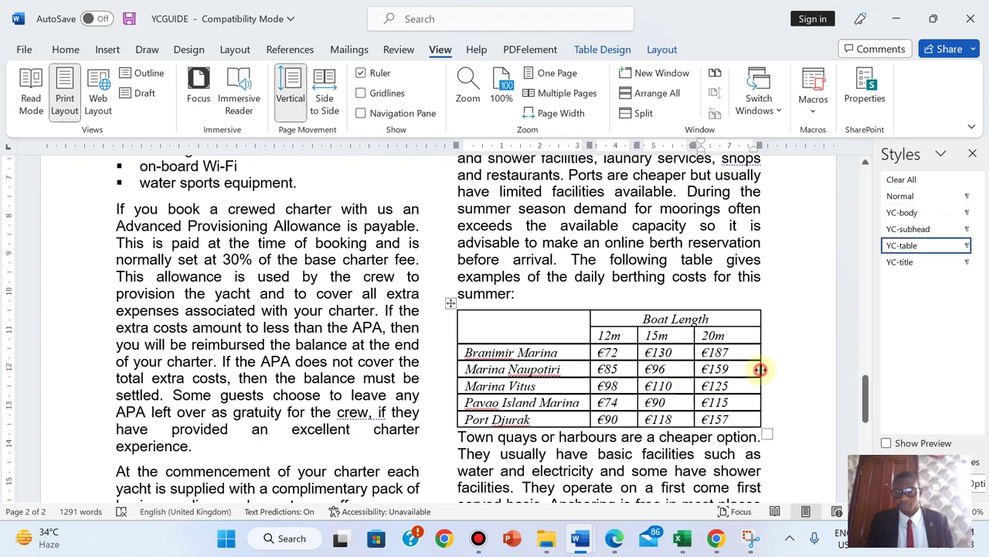
{"action": "left_click_drag", "start_coordinate": [761, 370], "coordinate": [751, 369]}
{"action": "left_click", "coordinate": [753, 369]}
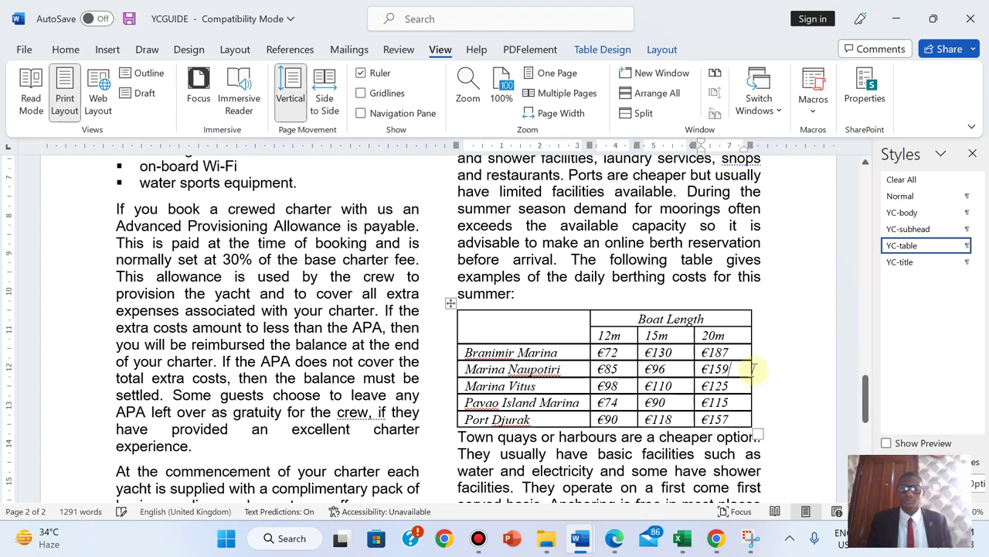
{"action": "left_click", "coordinate": [767, 370]}
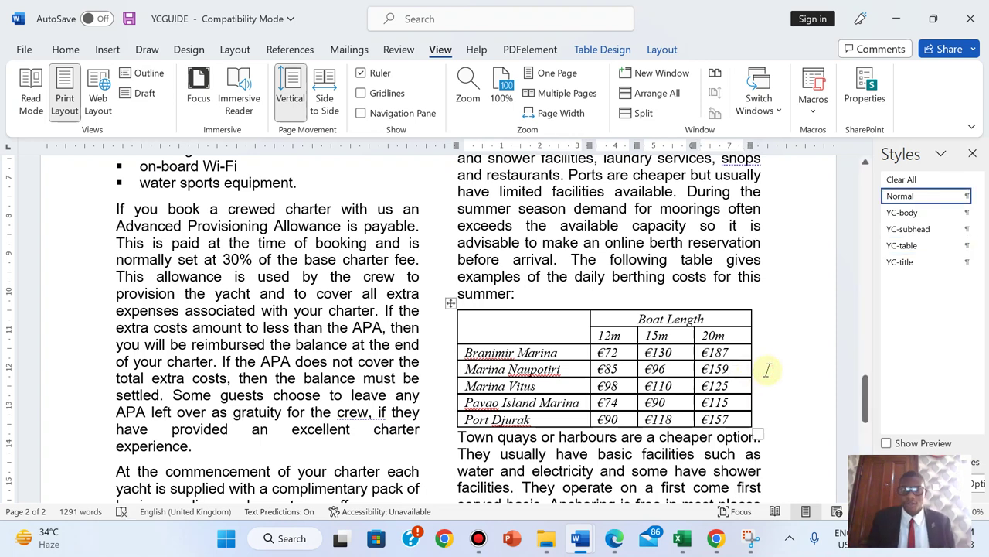
- Recheck the table's alignment with gridlines, then go back to the exam paper
{"action": "left_click", "coordinate": [379, 93]}
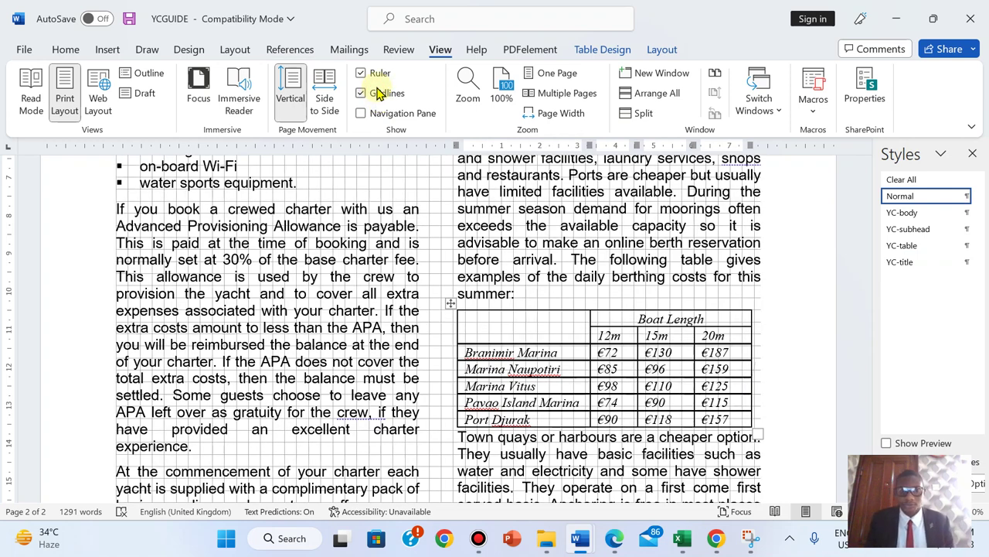
{"action": "left_click", "coordinate": [378, 92]}
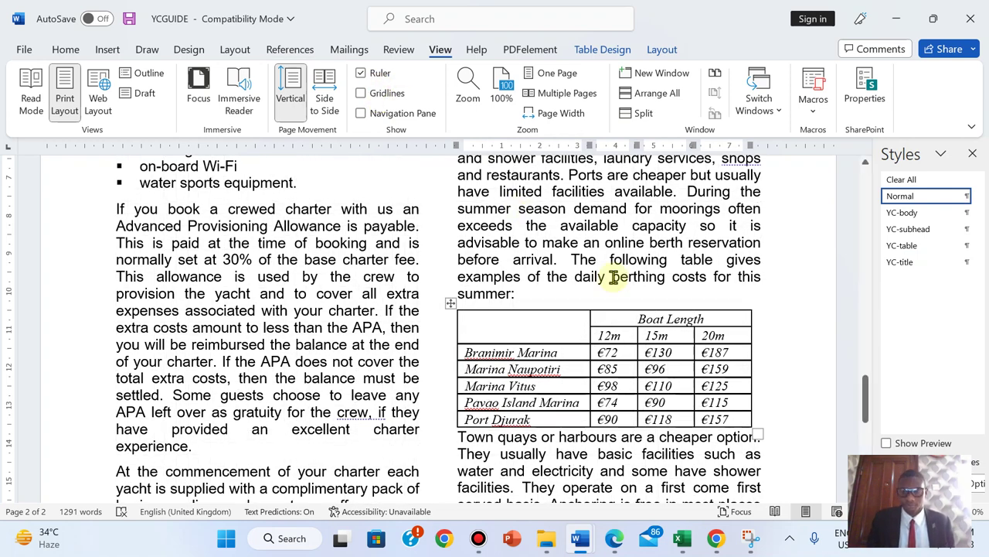
{"action": "left_click", "coordinate": [613, 545]}
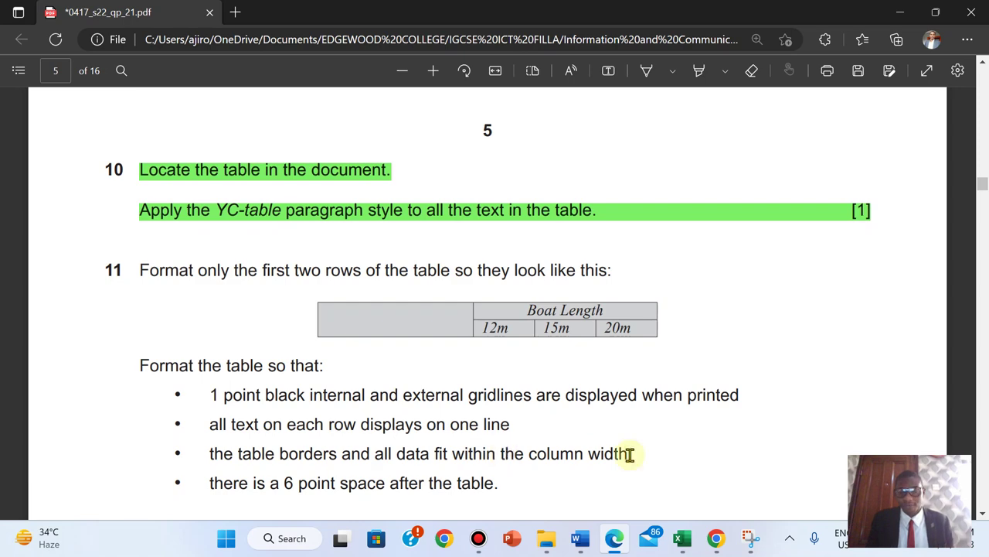
- Insert an empty 6 pt paragraph between the table and the Town quays paragraph
{"action": "left_click", "coordinate": [580, 538]}
{"action": "left_click", "coordinate": [713, 448]}
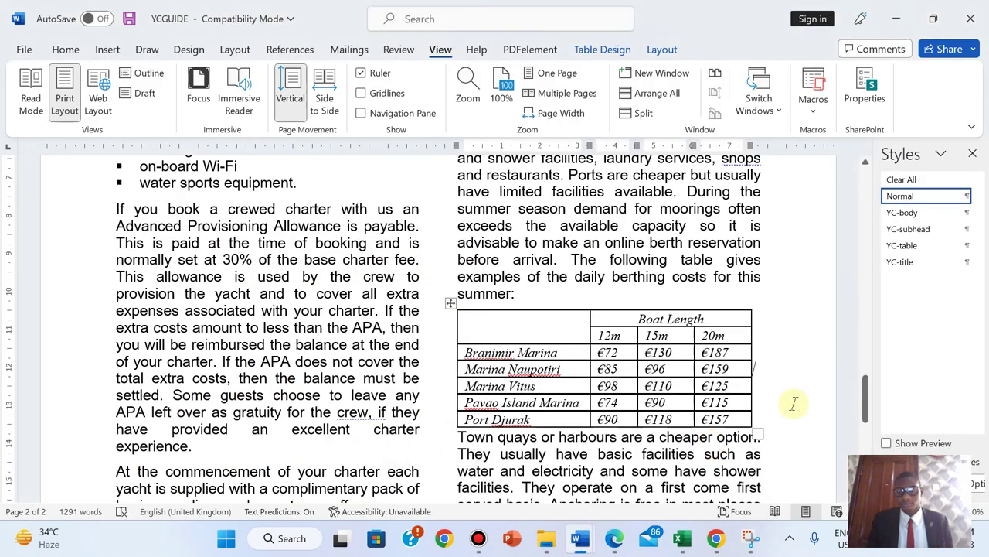
{"action": "left_click", "coordinate": [460, 439]}
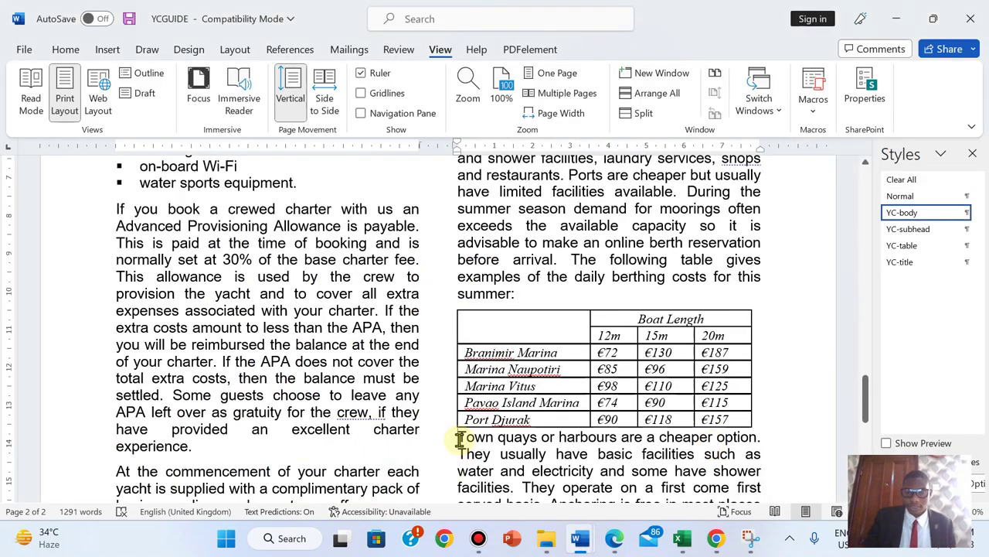
{"action": "key", "text": "Return"}
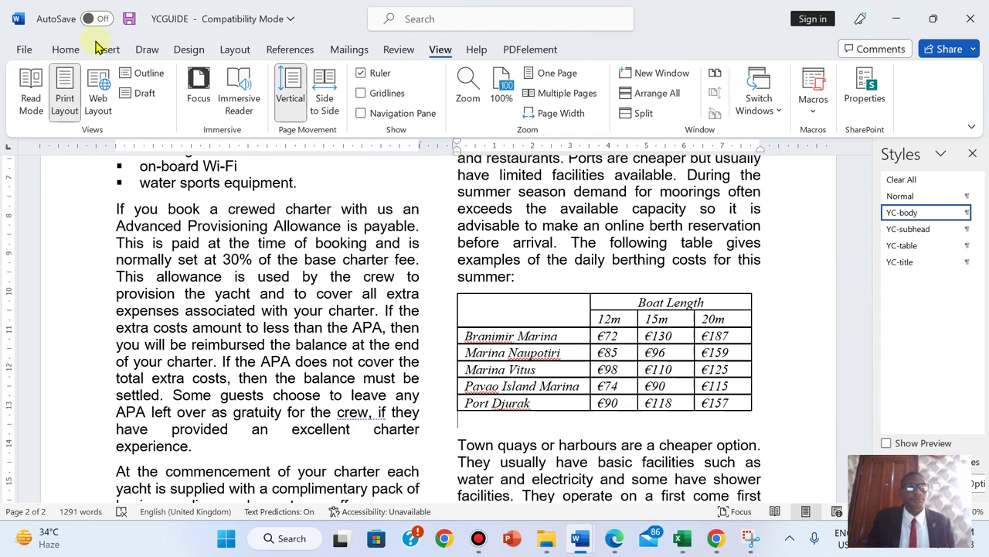
{"action": "left_click", "coordinate": [67, 51]}
{"action": "left_click", "coordinate": [283, 80]}
{"action": "left_click", "coordinate": [283, 80]}
{"action": "left_click", "coordinate": [283, 80]}
{"action": "left_click", "coordinate": [283, 80]}
{"action": "left_click", "coordinate": [283, 80]}
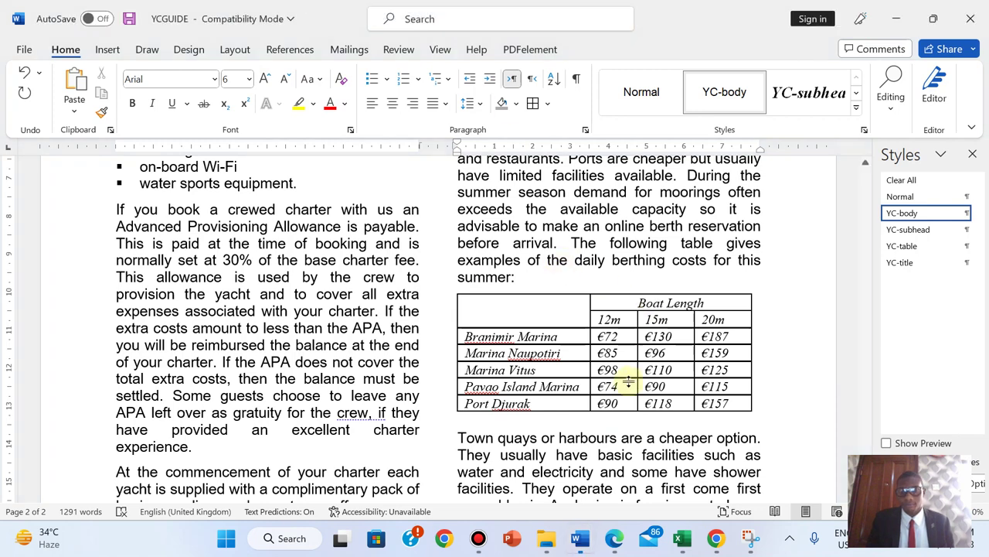
- Highlight the question 11 instructions on the exam paper in green
{"action": "left_click", "coordinate": [613, 542]}
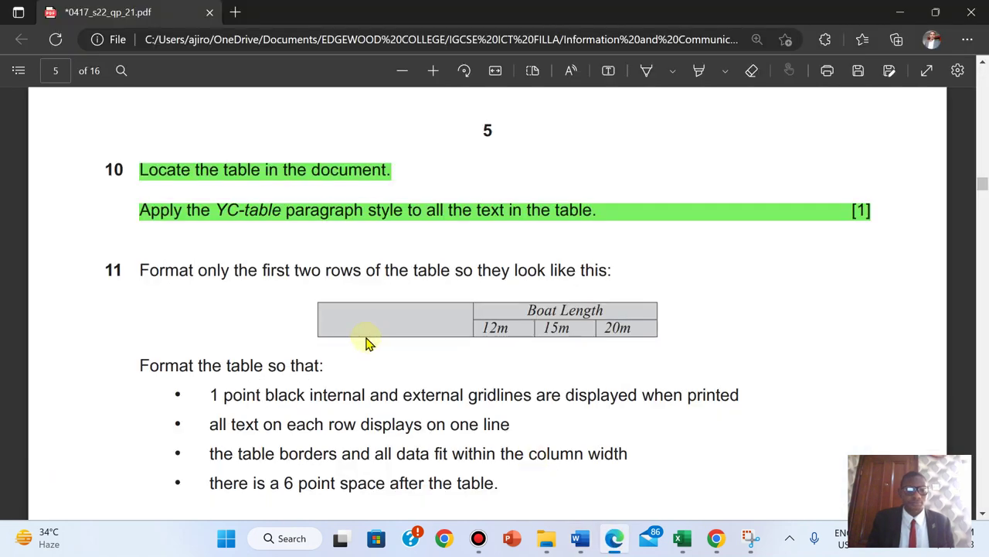
{"action": "left_click_drag", "start_coordinate": [139, 269], "coordinate": [503, 484]}
{"action": "right_click", "coordinate": [507, 486]}
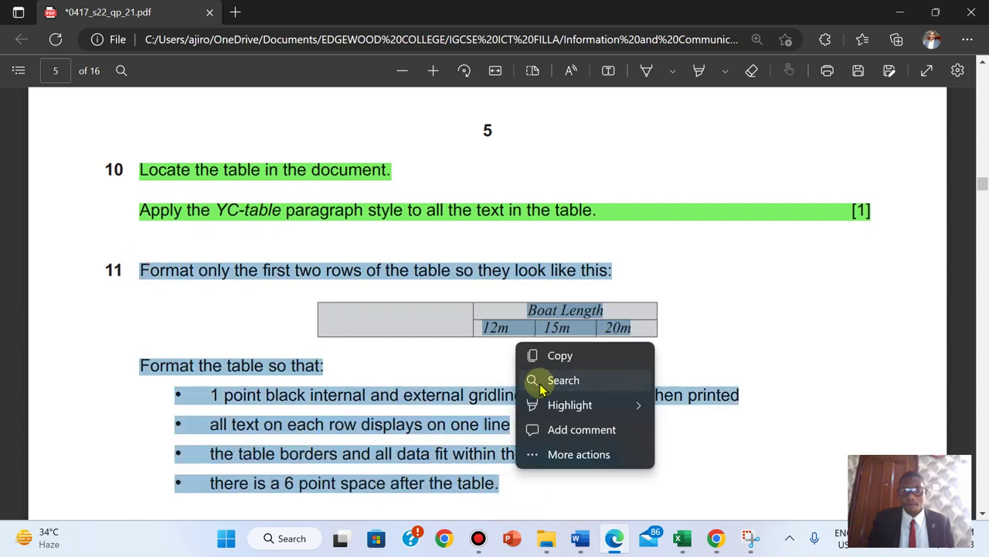
{"action": "mouse_move", "coordinate": [595, 405]}
{"action": "left_click", "coordinate": [729, 429]}
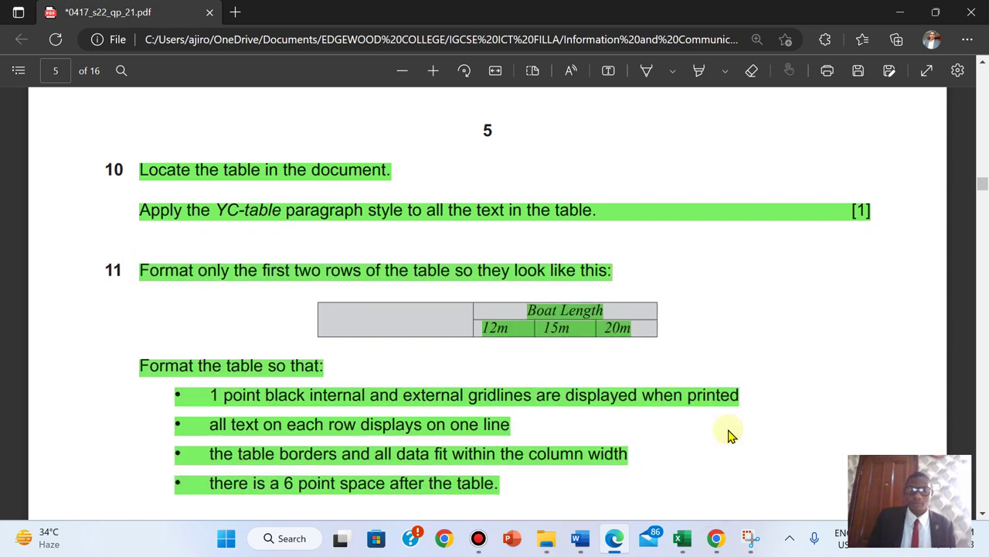
- Read question 12, then bring the YCGUIDE document back to the front
{"action": "scroll", "coordinate": [729, 434], "scroll_direction": "down", "scroll_amount": 6}
{"action": "scroll", "coordinate": [729, 435], "scroll_direction": "up", "scroll_amount": 1}
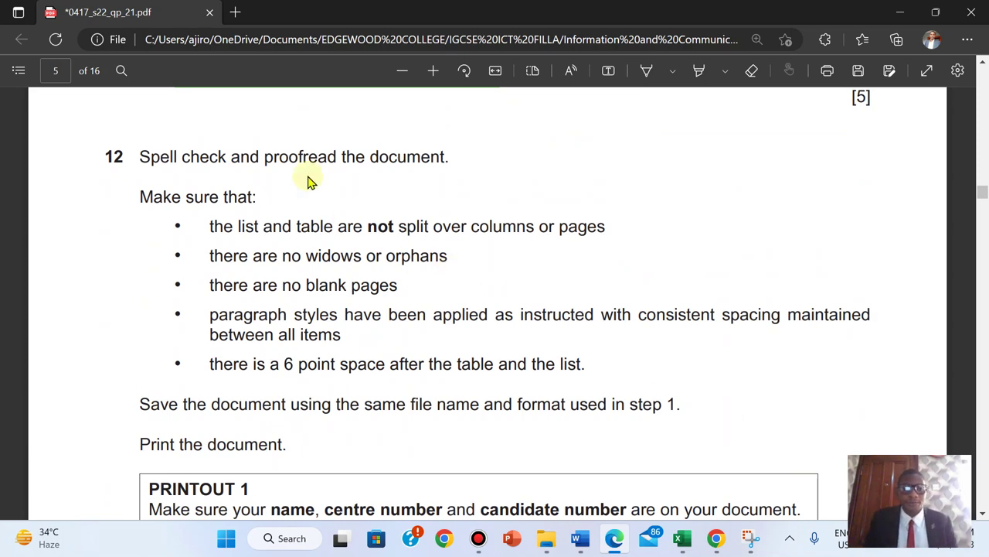
{"action": "mouse_move", "coordinate": [584, 533]}
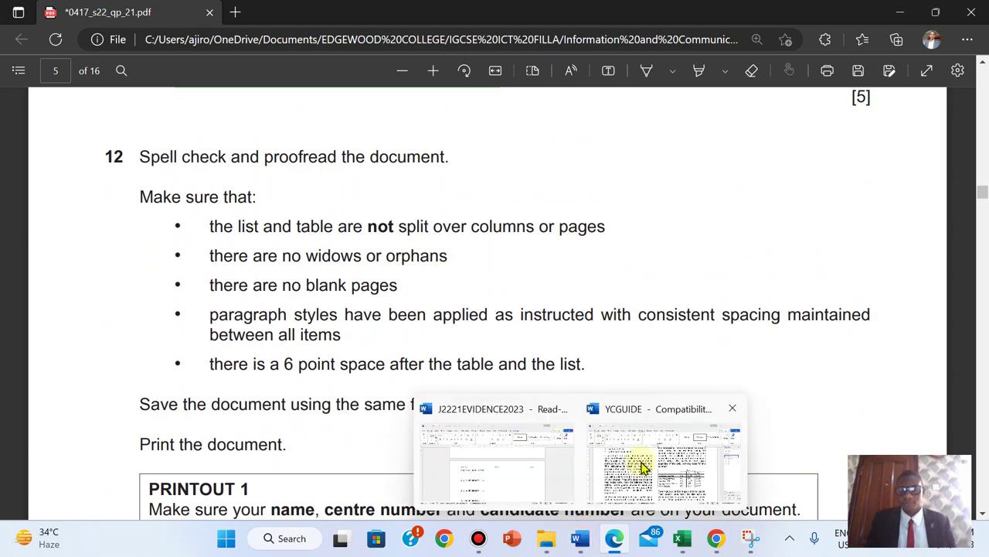
{"action": "left_click", "coordinate": [641, 464]}
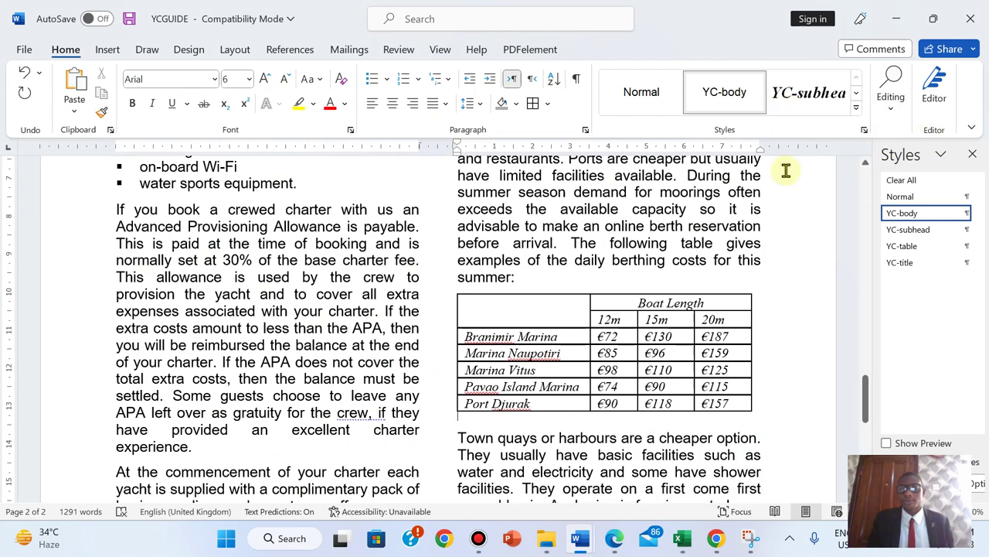
- Close the Styles pane, run Editor, and ignore Branimir, Naupotiri, Pavao Island Marina and Port Djurak
{"action": "left_click", "coordinate": [974, 156]}
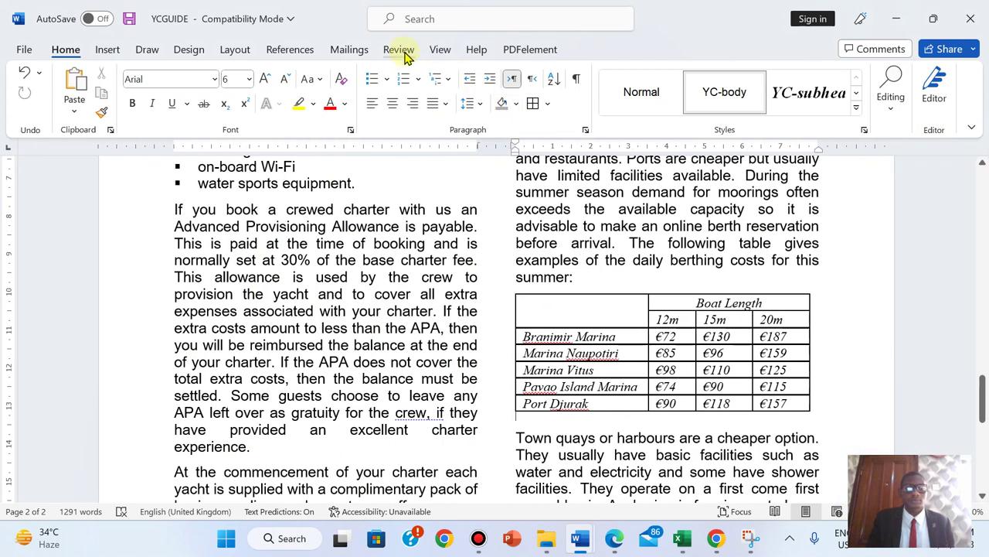
{"action": "left_click", "coordinate": [398, 50]}
{"action": "left_click", "coordinate": [82, 73]}
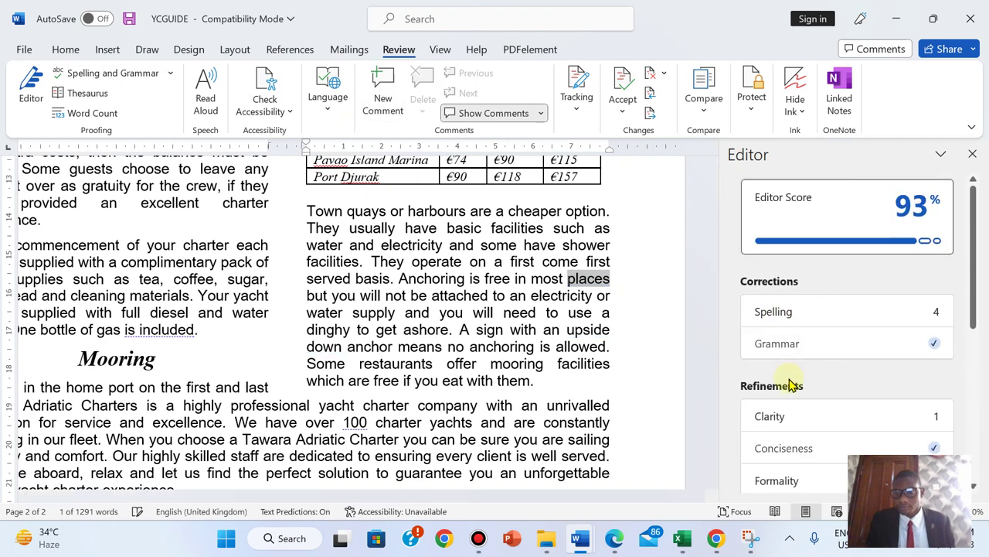
{"action": "left_click", "coordinate": [891, 369]}
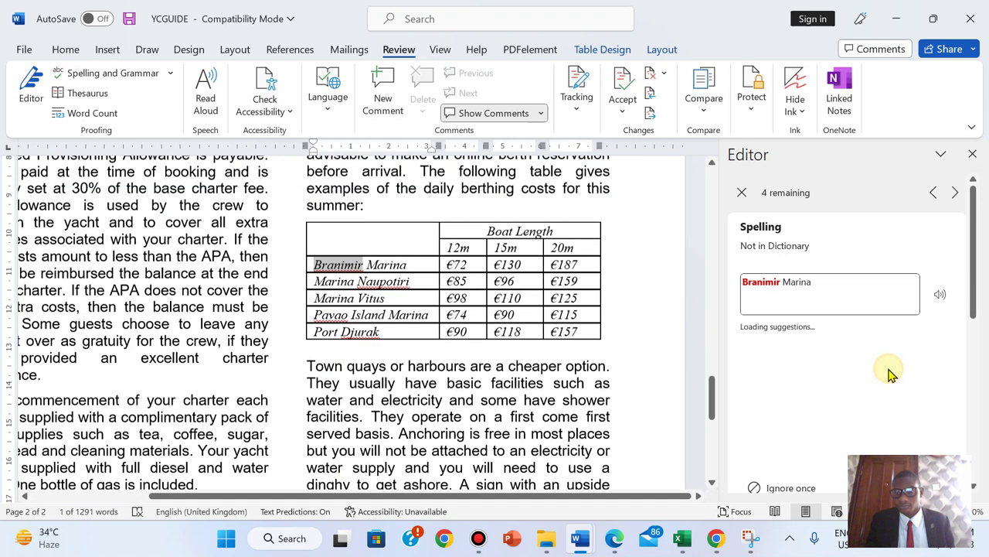
{"action": "left_click", "coordinate": [781, 491]}
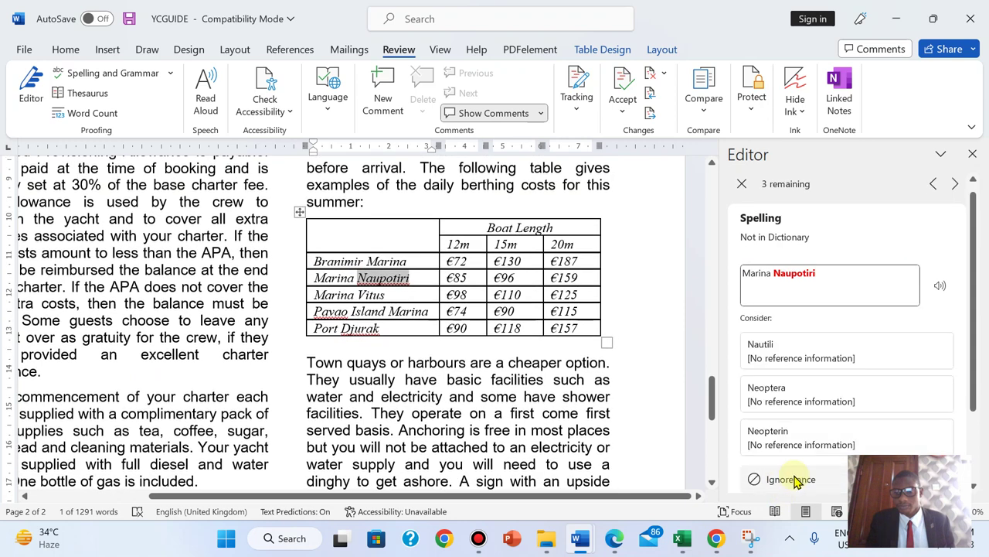
{"action": "left_click", "coordinate": [788, 479]}
{"action": "left_click", "coordinate": [788, 479]}
{"action": "left_click", "coordinate": [788, 479]}
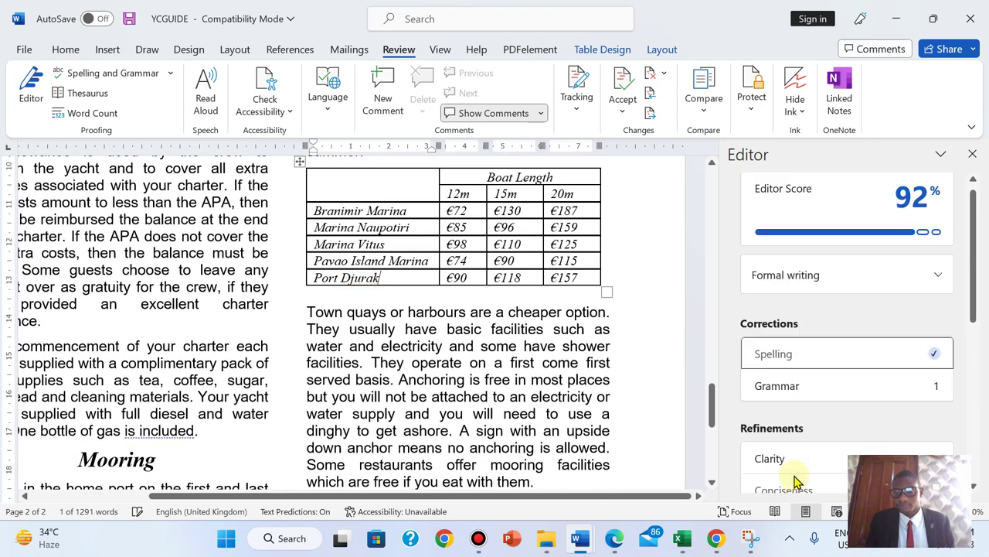
- Ignore the 'are not covered', 'are quoted', 'is included', 'one hundred' and 'third party' suggestions
{"action": "left_click_drag", "start_coordinate": [972, 239], "coordinate": [971, 287]}
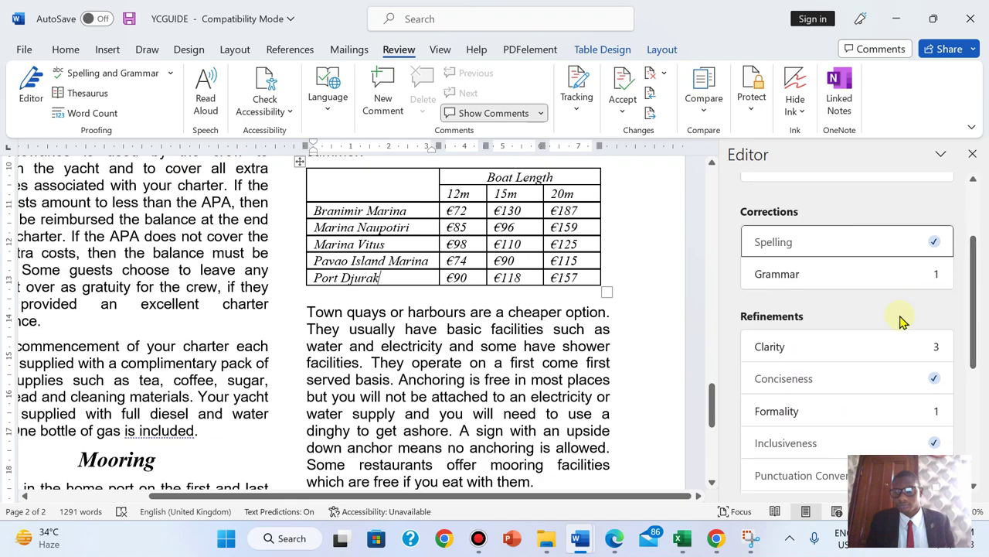
{"action": "left_click", "coordinate": [865, 347]}
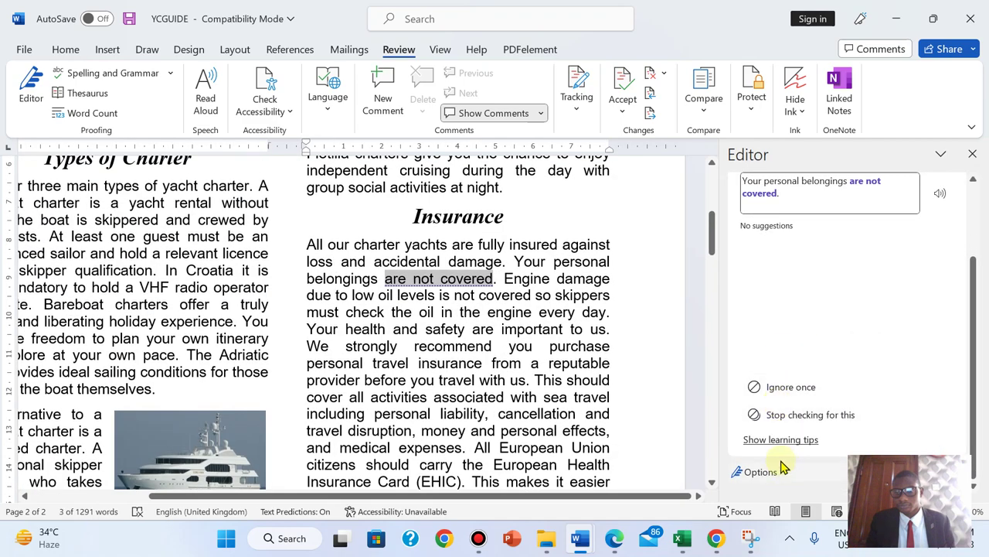
{"action": "left_click", "coordinate": [773, 390]}
{"action": "left_click", "coordinate": [777, 399]}
{"action": "left_click", "coordinate": [777, 399]}
{"action": "left_click", "coordinate": [910, 430]}
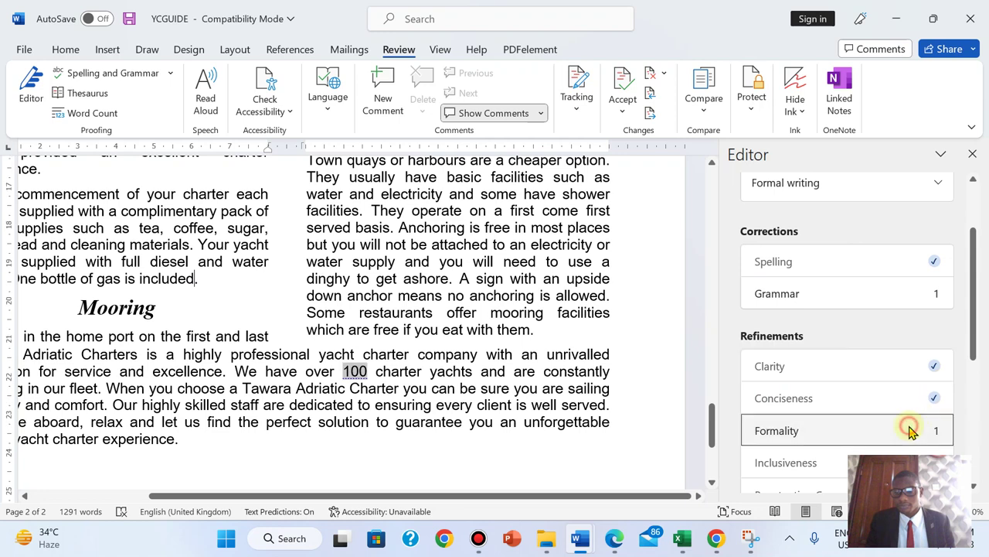
{"action": "left_click", "coordinate": [779, 387]}
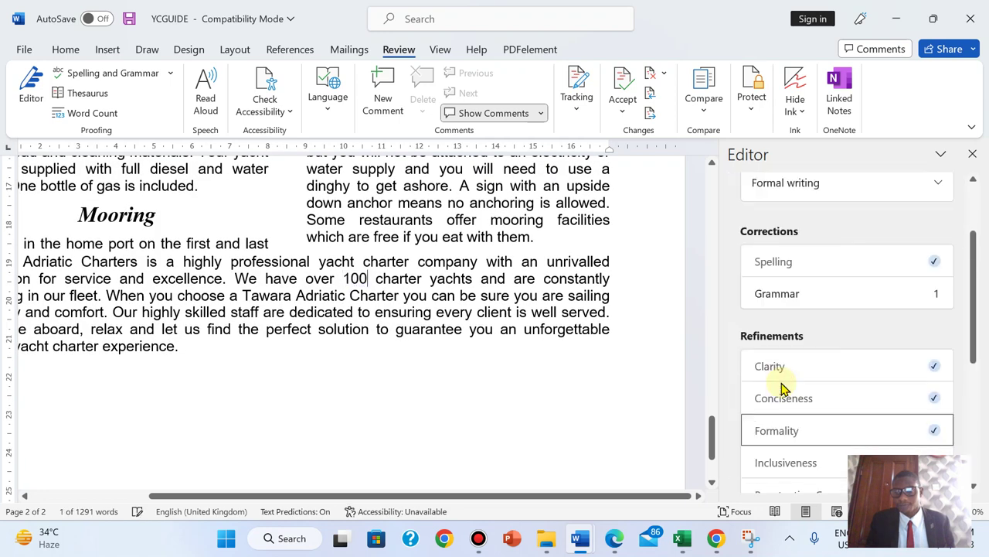
{"action": "left_click", "coordinate": [821, 295]}
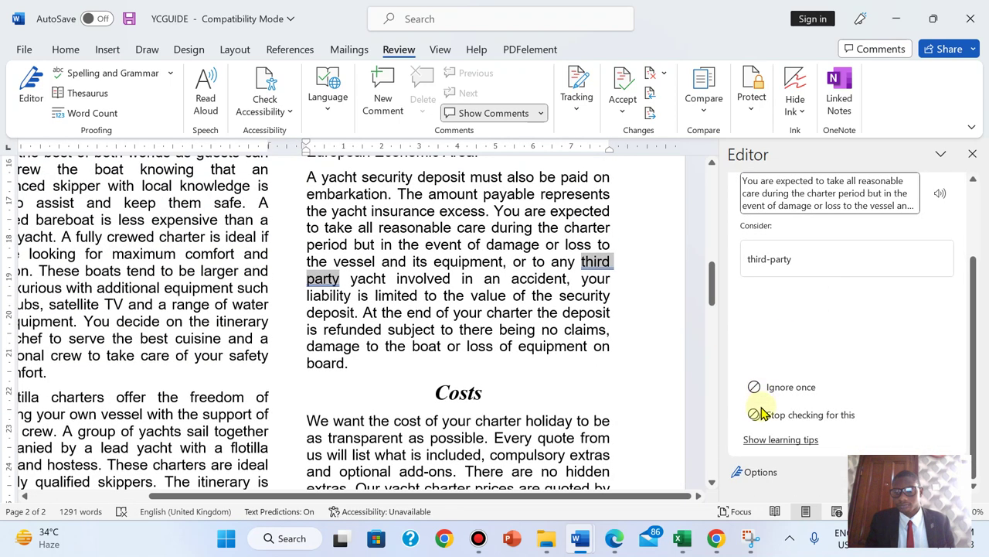
{"action": "left_click", "coordinate": [779, 387]}
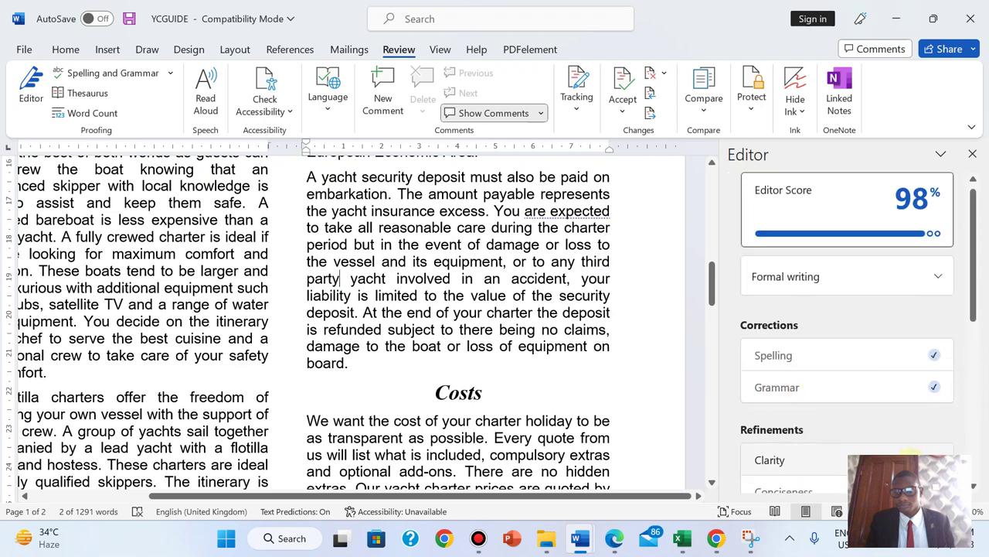
- Ignore the remaining 'are expected', 'is limited' and 'a very unique' suggestions, then close Editor
{"action": "left_click", "coordinate": [908, 459]}
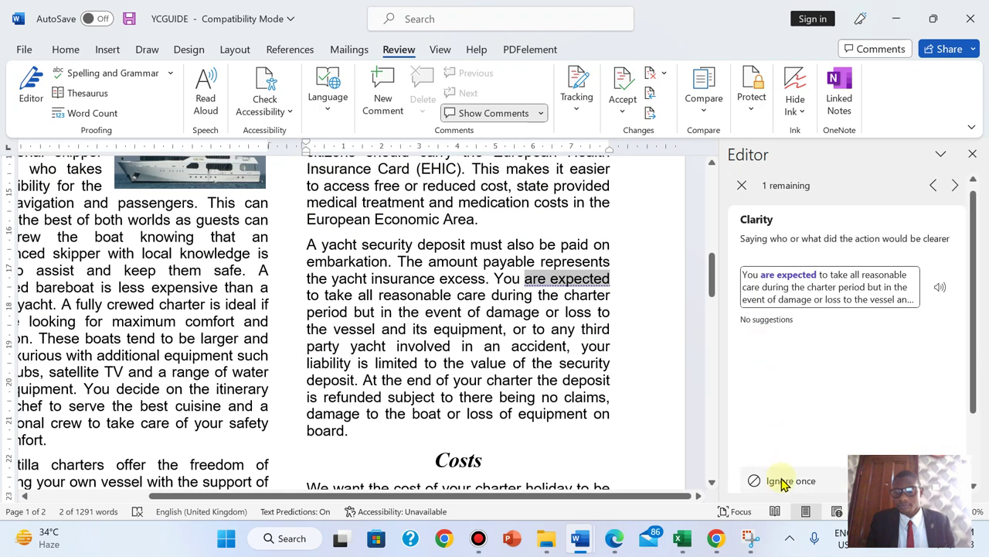
{"action": "left_click", "coordinate": [785, 481]}
{"action": "scroll", "coordinate": [974, 400], "scroll_direction": "down", "scroll_amount": 3}
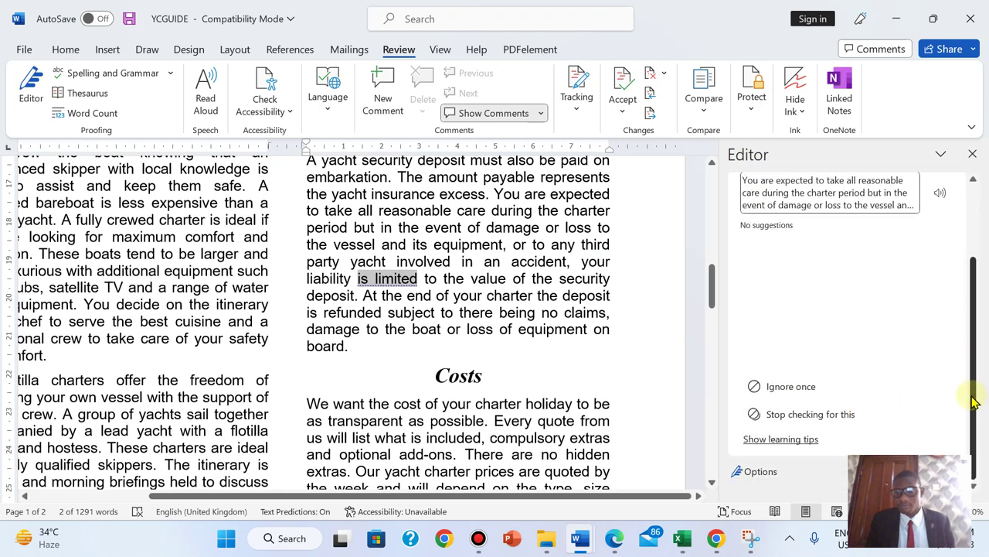
{"action": "left_click", "coordinate": [831, 388]}
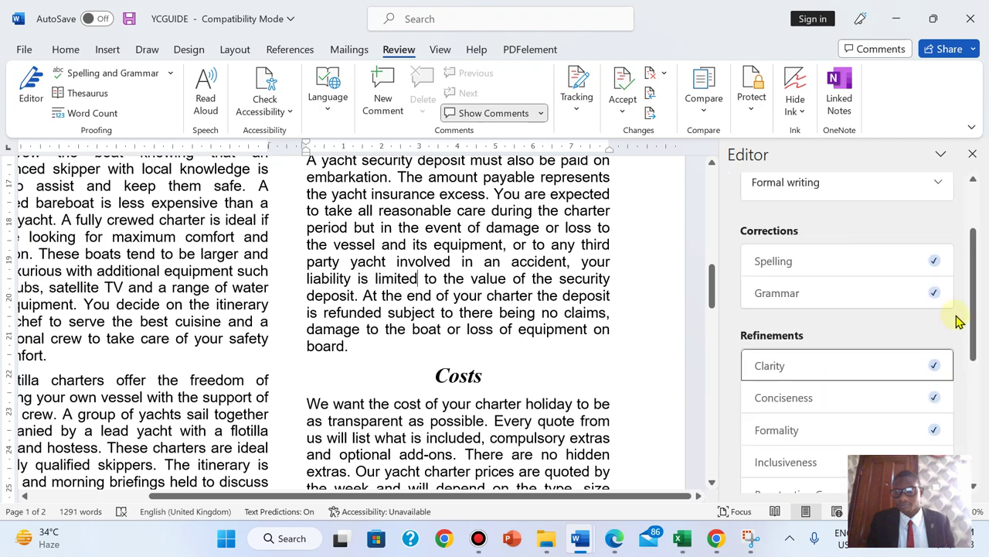
{"action": "left_click_drag", "start_coordinate": [974, 317], "coordinate": [980, 421]}
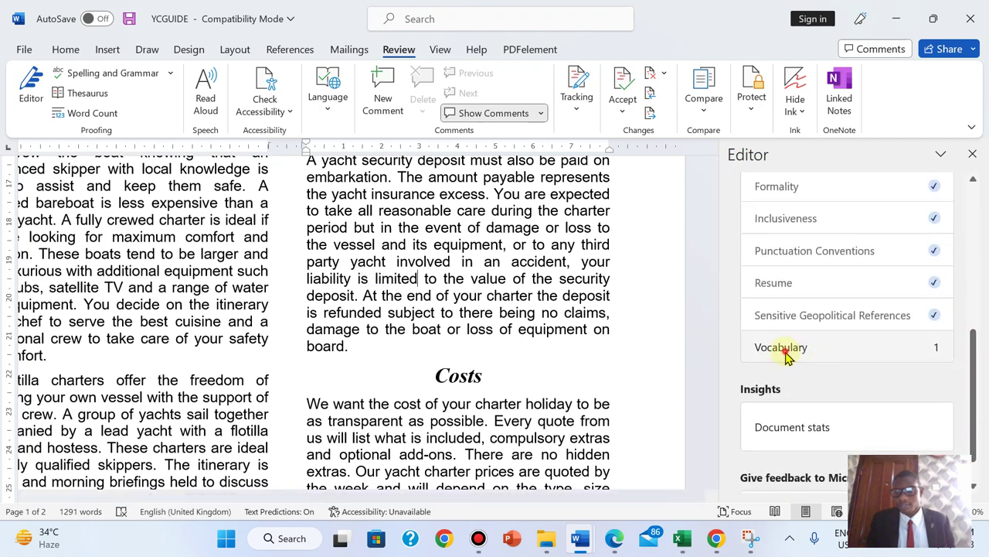
{"action": "left_click", "coordinate": [784, 349]}
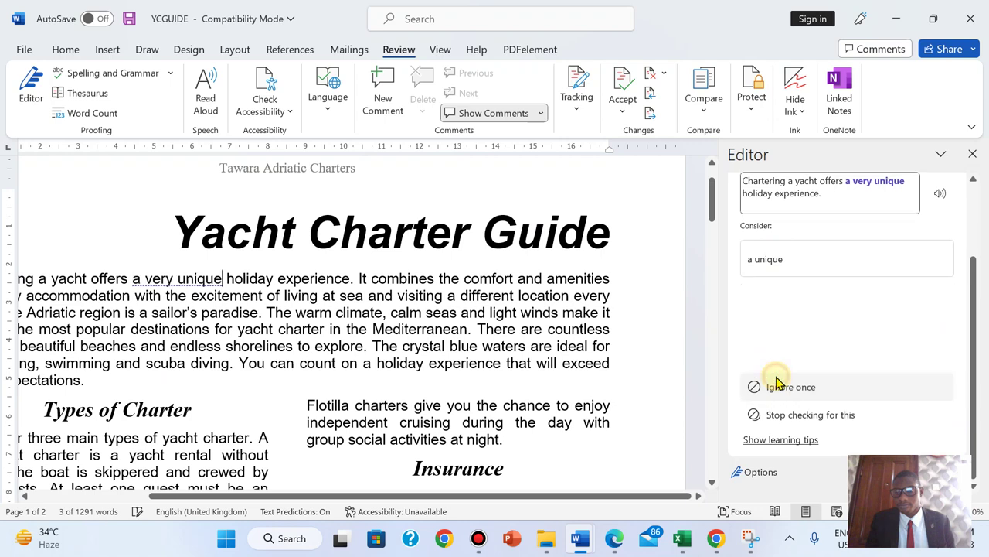
{"action": "left_click", "coordinate": [779, 389]}
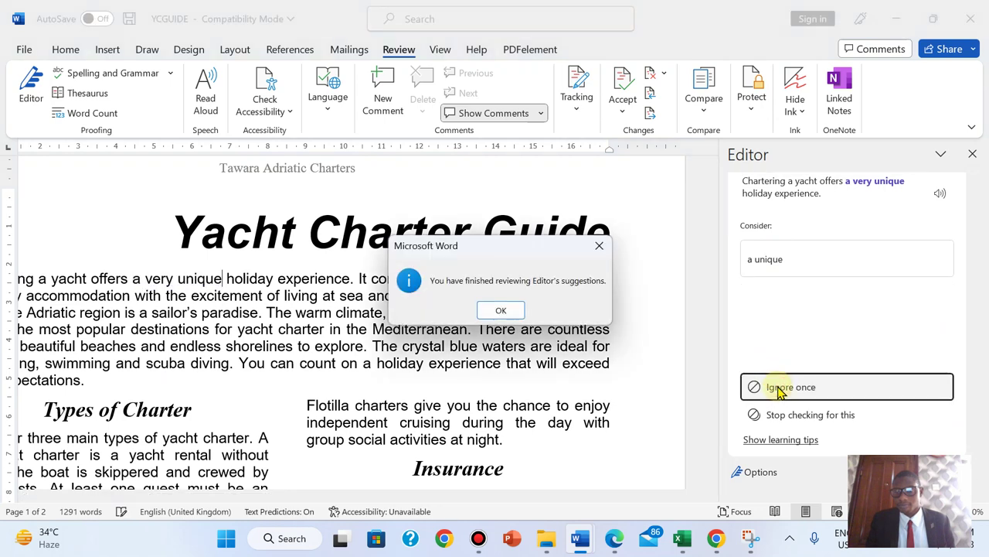
{"action": "left_click", "coordinate": [501, 311]}
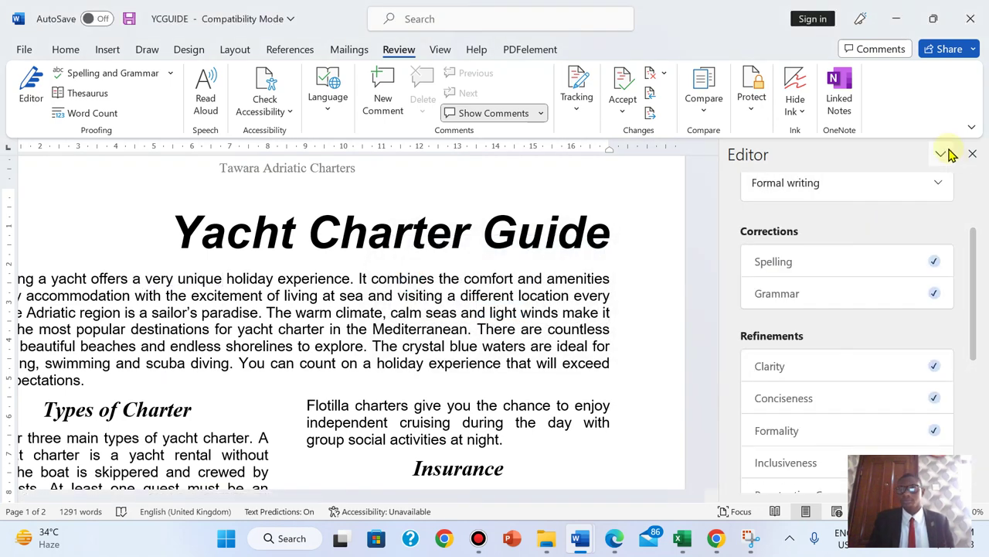
{"action": "left_click_drag", "start_coordinate": [976, 255], "coordinate": [972, 154]}
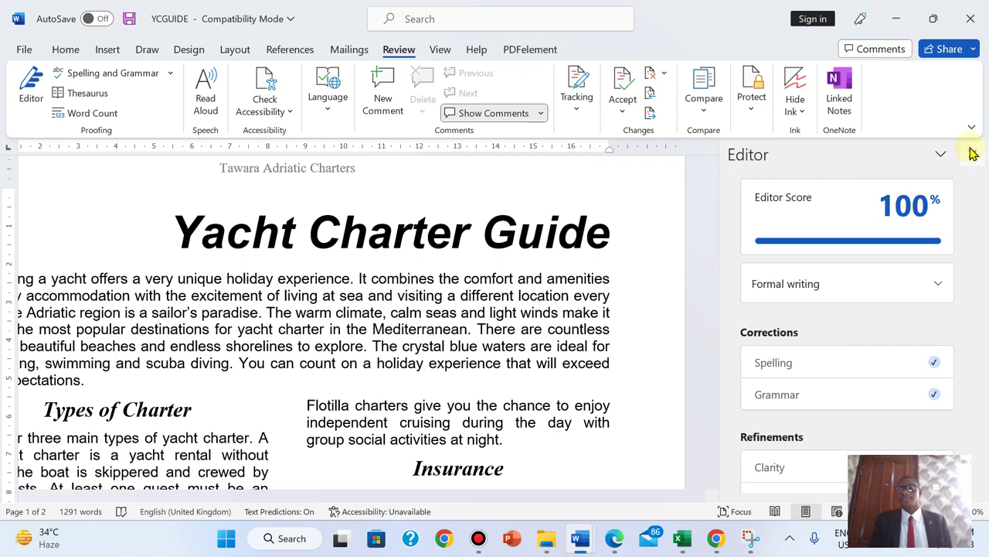
{"action": "left_click", "coordinate": [972, 154]}
- Highlight the exam paper line 'Spell check and proofread the document.' in green
{"action": "left_click", "coordinate": [615, 538]}
{"action": "left_click_drag", "start_coordinate": [144, 155], "coordinate": [461, 163]}
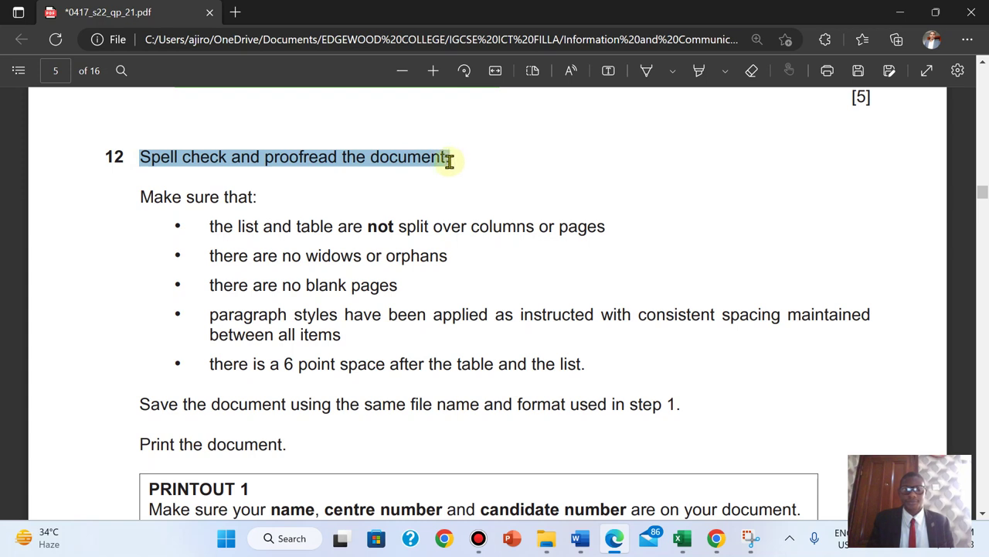
{"action": "mouse_move", "coordinate": [497, 115]}
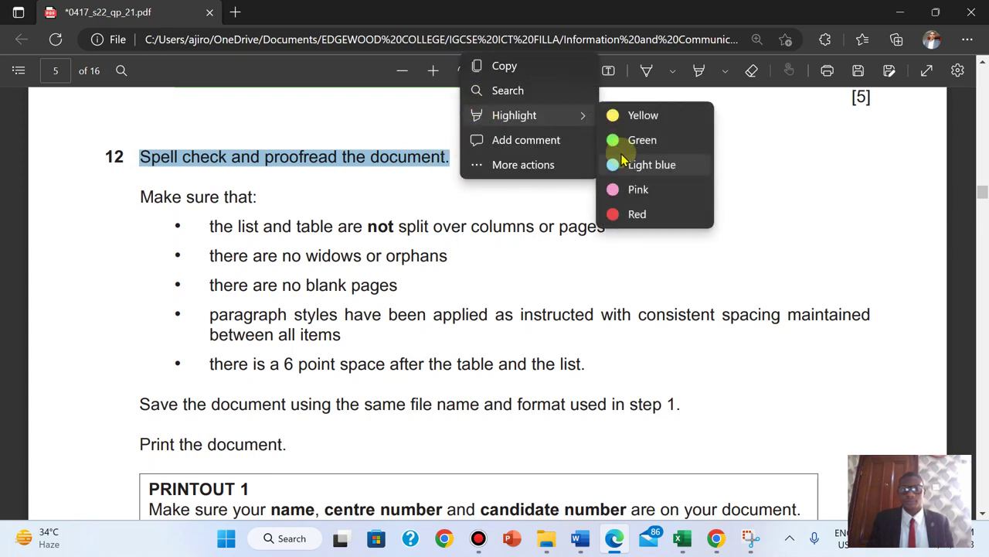
{"action": "left_click", "coordinate": [620, 142]}
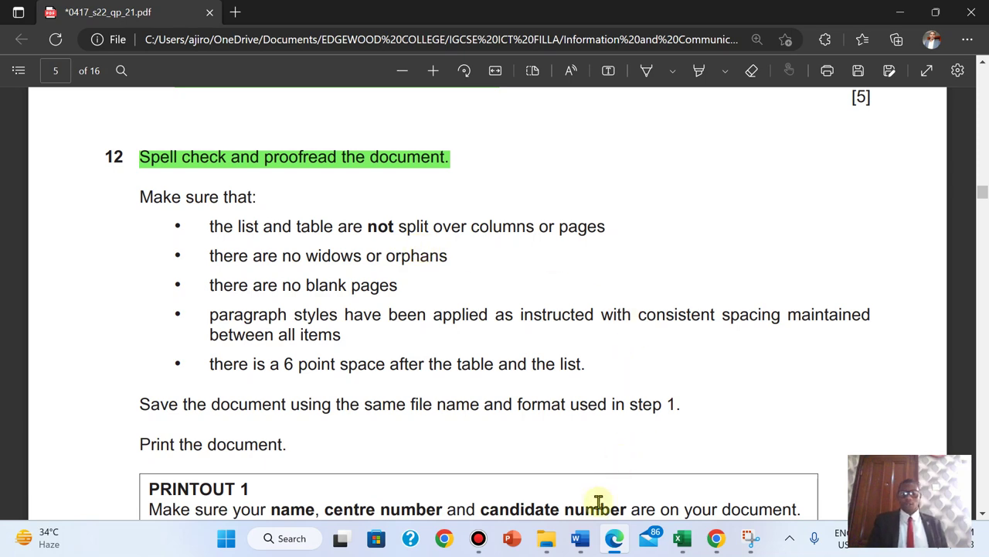
- Delete the empty paragraph above the Yacht Charter Guide title and review the two pages
{"action": "mouse_move", "coordinate": [582, 540]}
{"action": "left_click", "coordinate": [640, 475]}
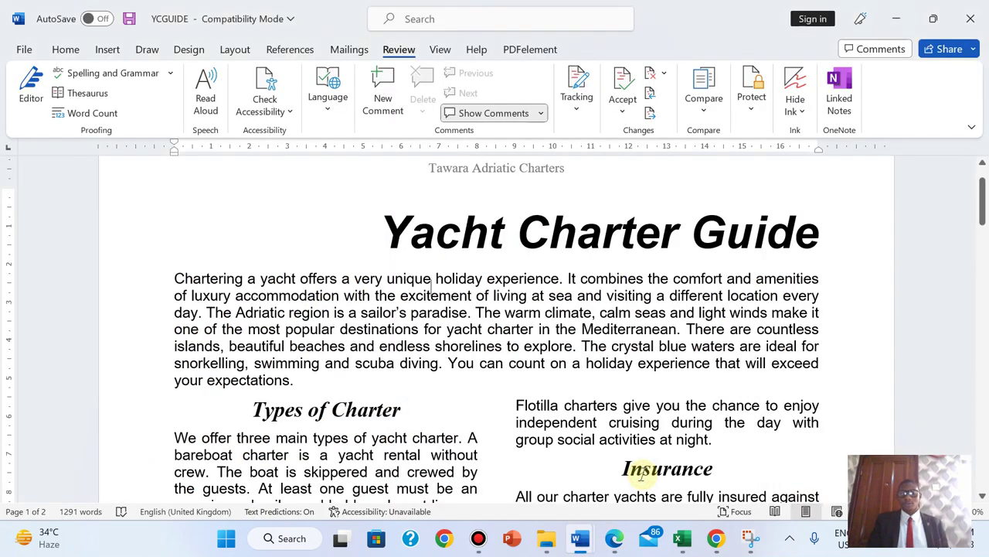
{"action": "scroll", "coordinate": [641, 476], "scroll_direction": "down", "scroll_amount": 2}
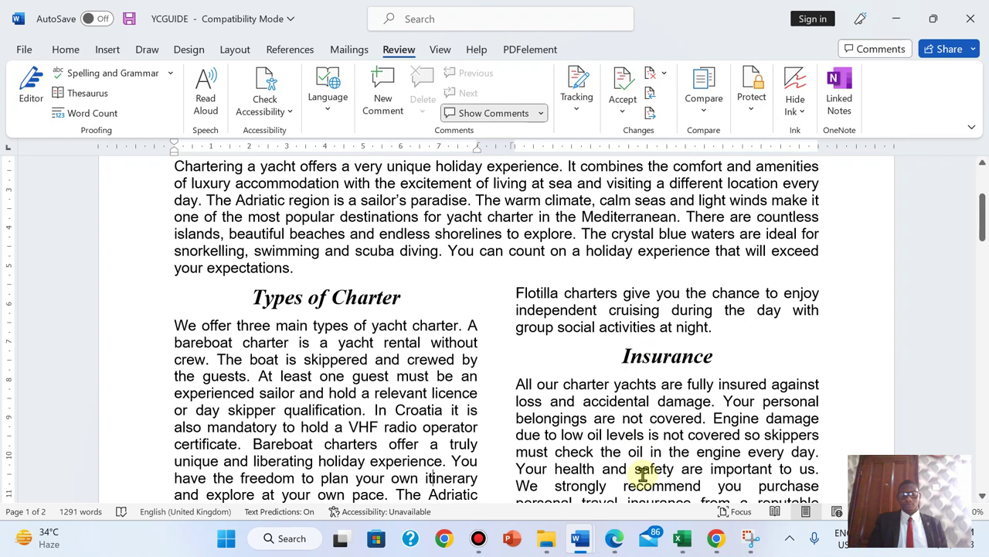
{"action": "key", "text": "ctrl+Home"}
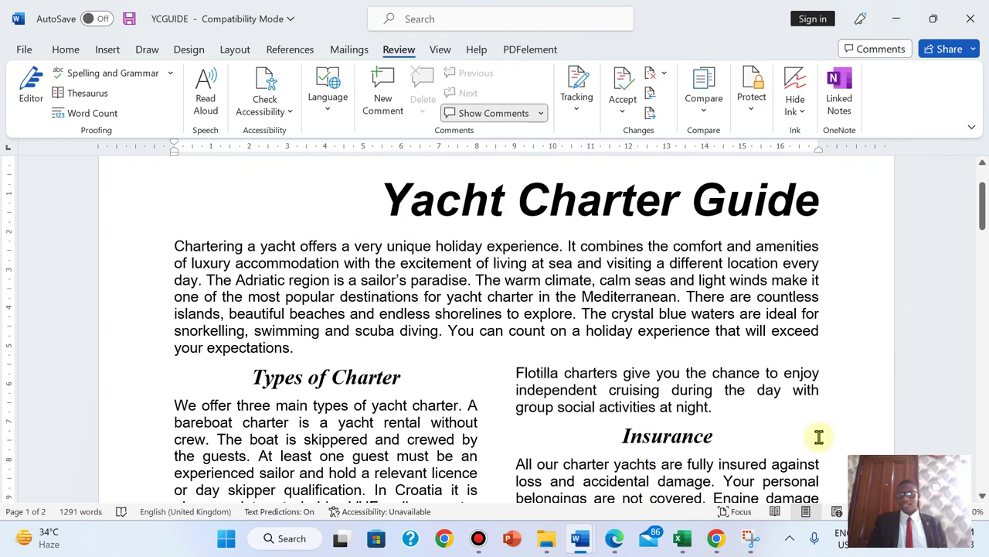
{"action": "scroll", "coordinate": [983, 218], "scroll_direction": "up", "scroll_amount": 2}
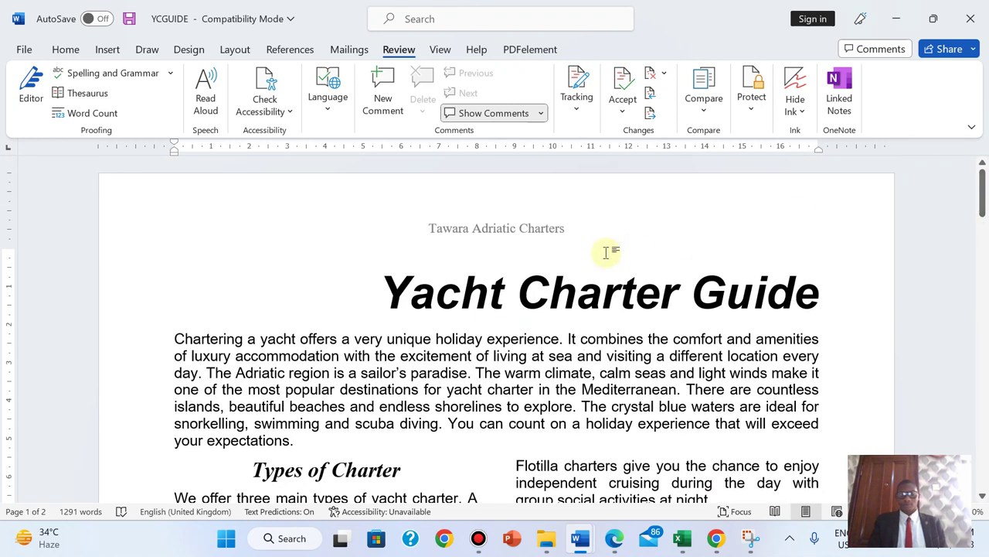
{"action": "key", "text": "Delete"}
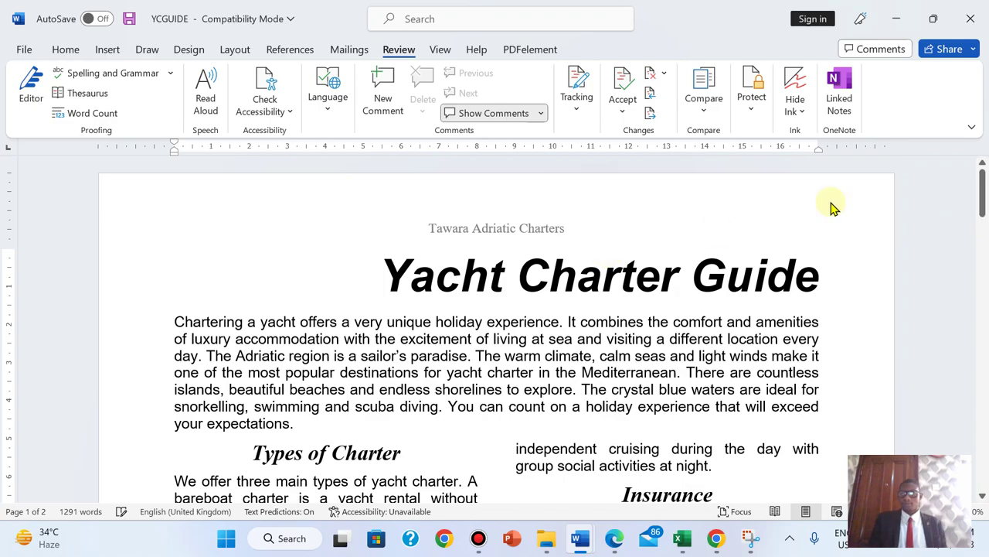
{"action": "left_click_drag", "start_coordinate": [983, 185], "coordinate": [931, 256]}
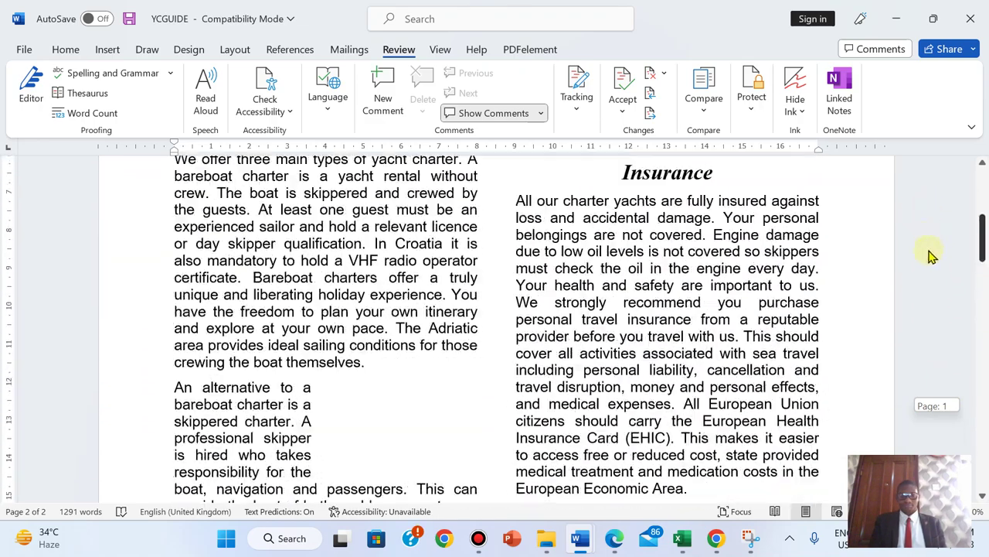
- In YCGUIDE, check the spacer paragraph above the Town quays paragraph
{"action": "left_click", "coordinate": [614, 537]}
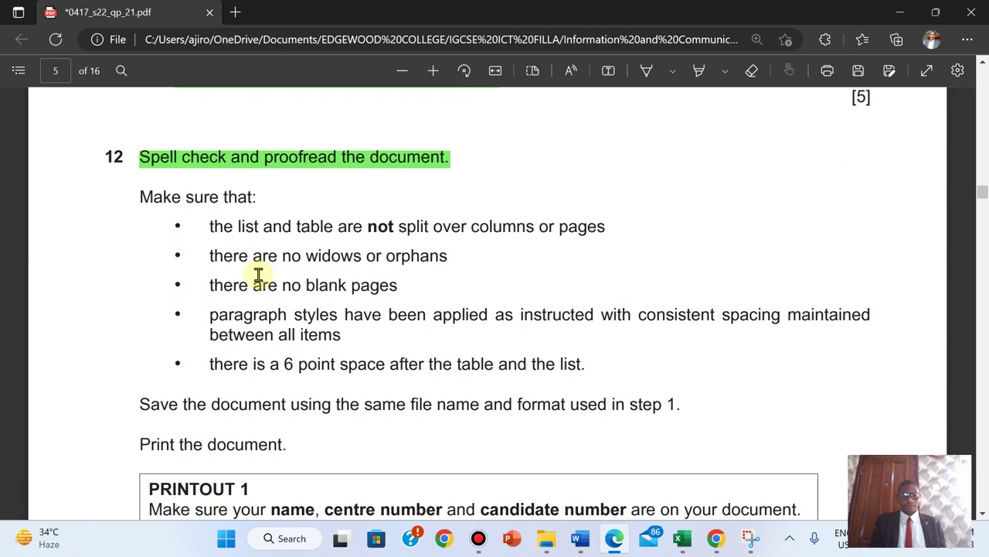
{"action": "mouse_move", "coordinate": [581, 539]}
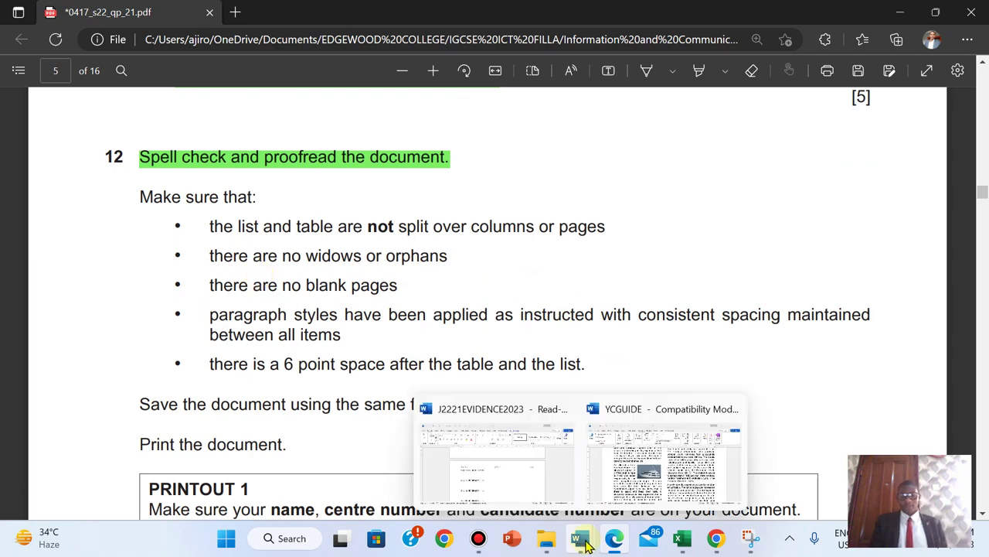
{"action": "left_click", "coordinate": [638, 501]}
{"action": "left_click_drag", "start_coordinate": [983, 251], "coordinate": [982, 418]}
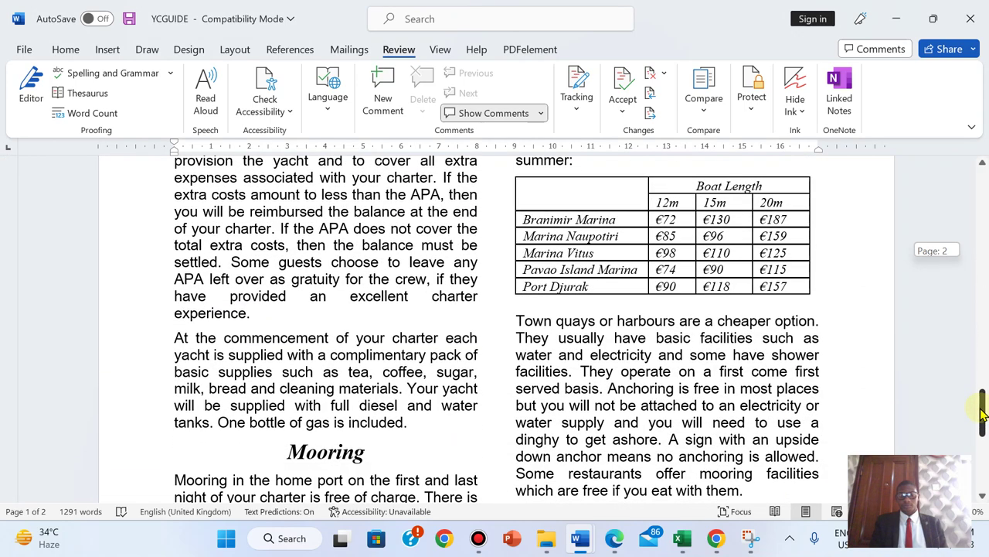
{"action": "left_click", "coordinate": [524, 310]}
{"action": "left_click", "coordinate": [66, 50]}
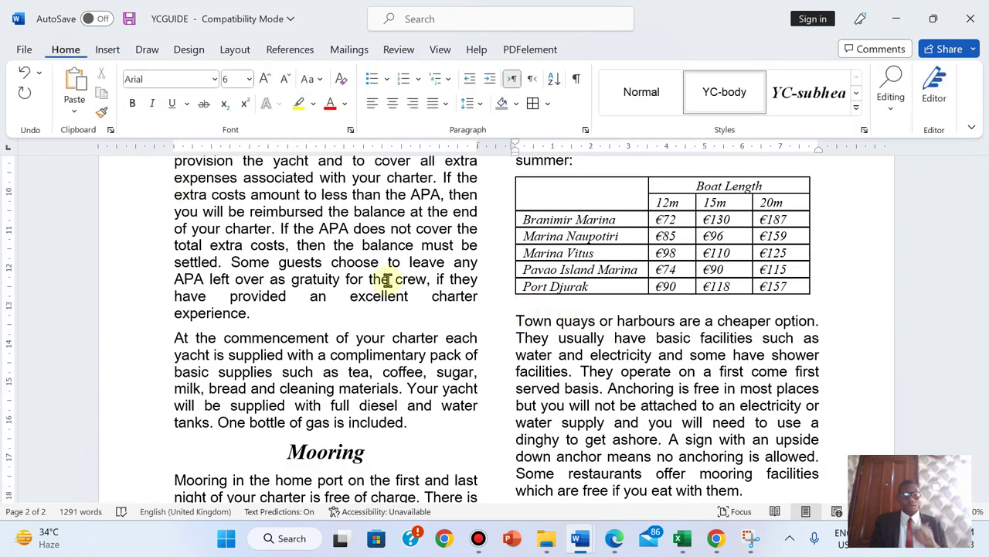
- Highlight the step 12 checklist, 'Make sure that:' and its five bullets, in green
{"action": "left_click", "coordinate": [615, 537]}
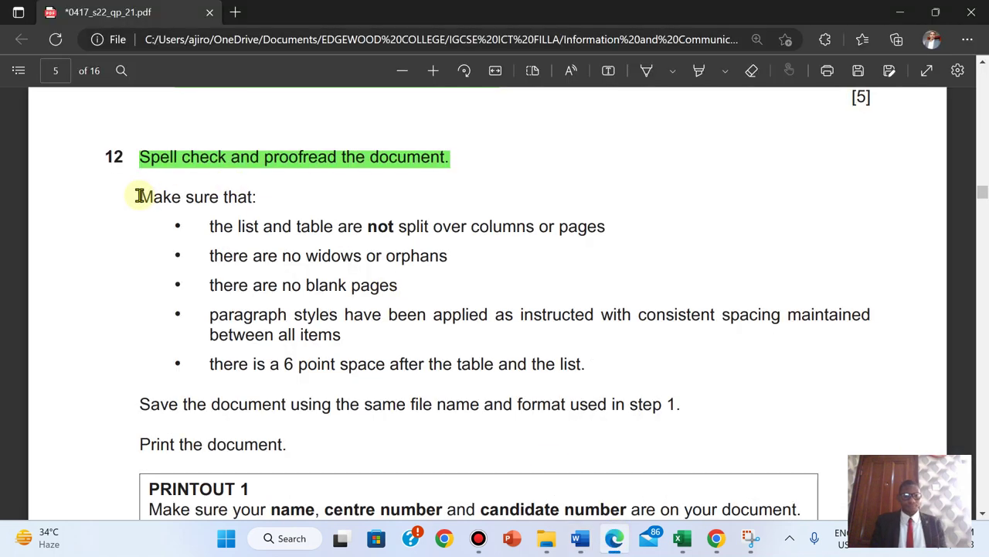
{"action": "left_click_drag", "start_coordinate": [183, 216], "coordinate": [590, 380]}
{"action": "mouse_move", "coordinate": [621, 309]}
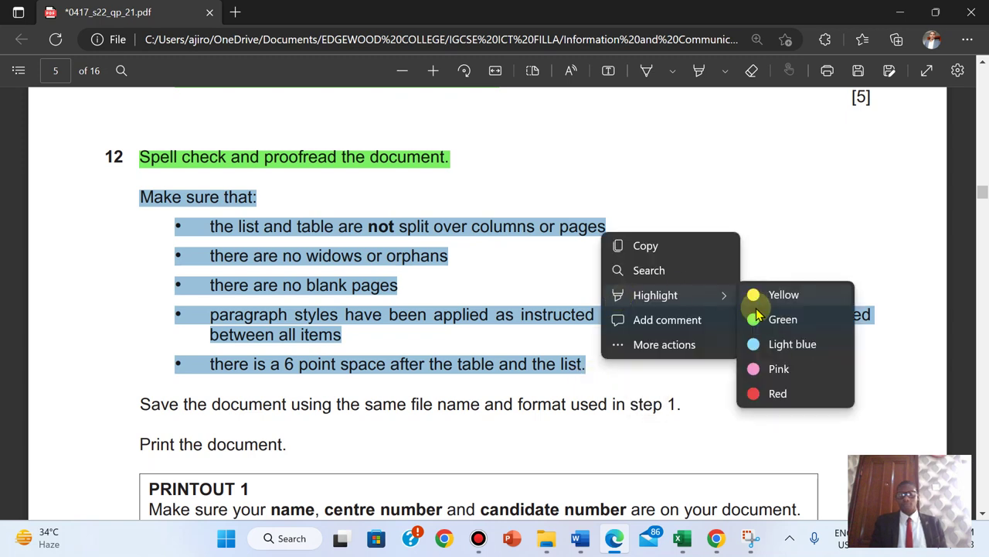
{"action": "left_click", "coordinate": [758, 319]}
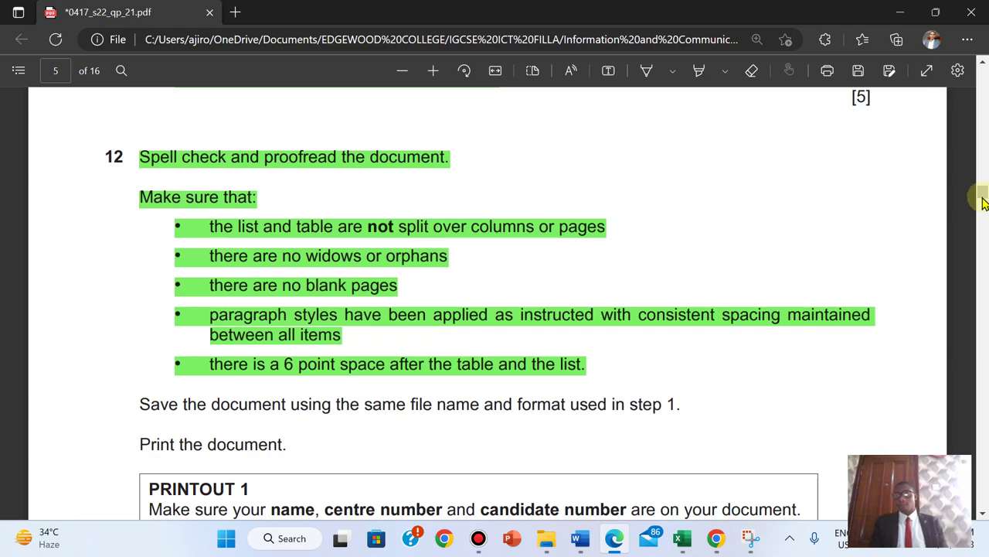
{"action": "mouse_move", "coordinate": [981, 199]}
{"action": "left_mouse_down"}
{"action": "mouse_move", "coordinate": [983, 121]}
{"action": "mouse_move", "coordinate": [966, 112]}
{"action": "mouse_move", "coordinate": [972, 217]}
{"action": "mouse_move", "coordinate": [965, 199]}
{"action": "mouse_move", "coordinate": [980, 196]}
{"action": "left_mouse_up"}
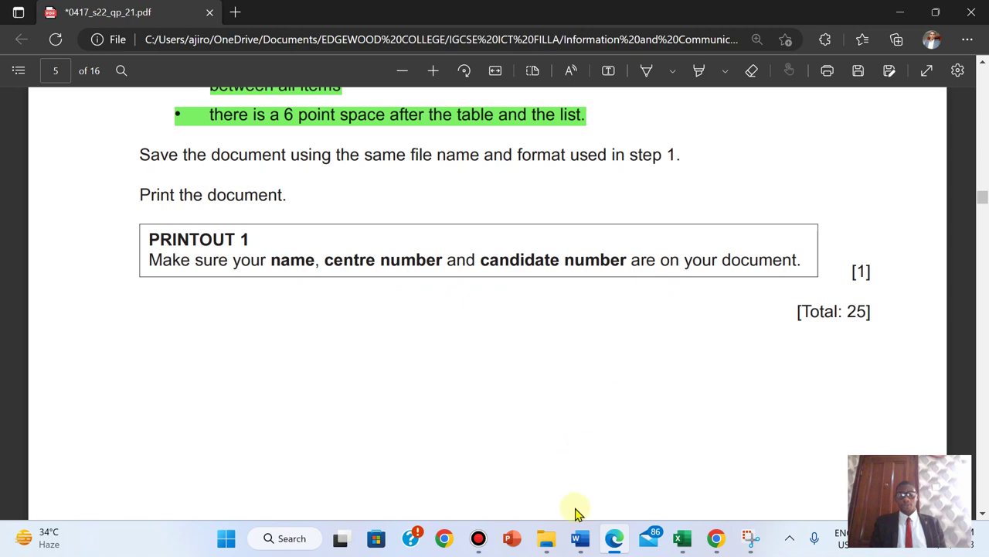
- Save the YCGUIDE document
{"action": "mouse_move", "coordinate": [581, 538]}
{"action": "left_click", "coordinate": [658, 448]}
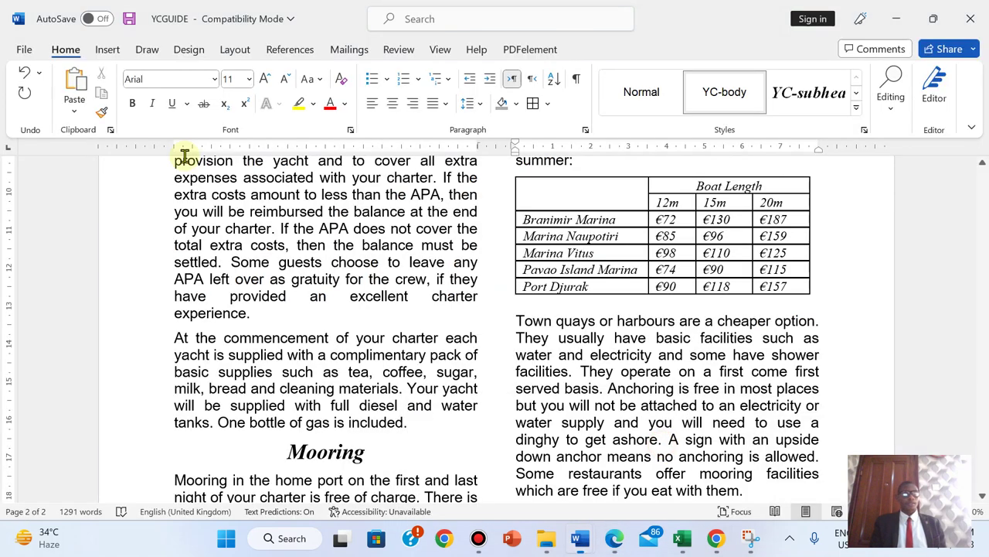
{"action": "left_click", "coordinate": [19, 53]}
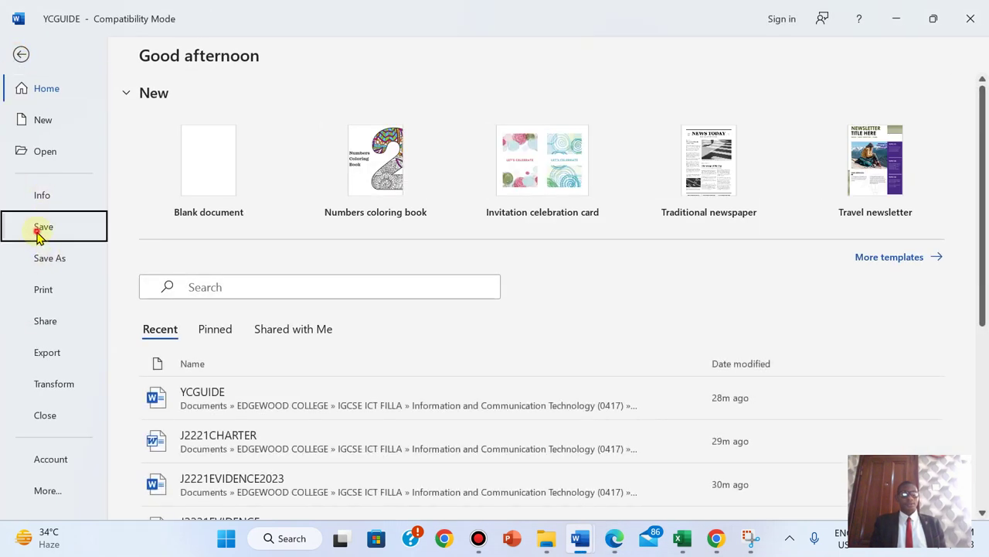
{"action": "left_click", "coordinate": [40, 228]}
- Print YCGUIDE using the Print to PDF printer
{"action": "left_click", "coordinate": [27, 54]}
{"action": "left_click", "coordinate": [54, 291]}
{"action": "left_click", "coordinate": [151, 98]}
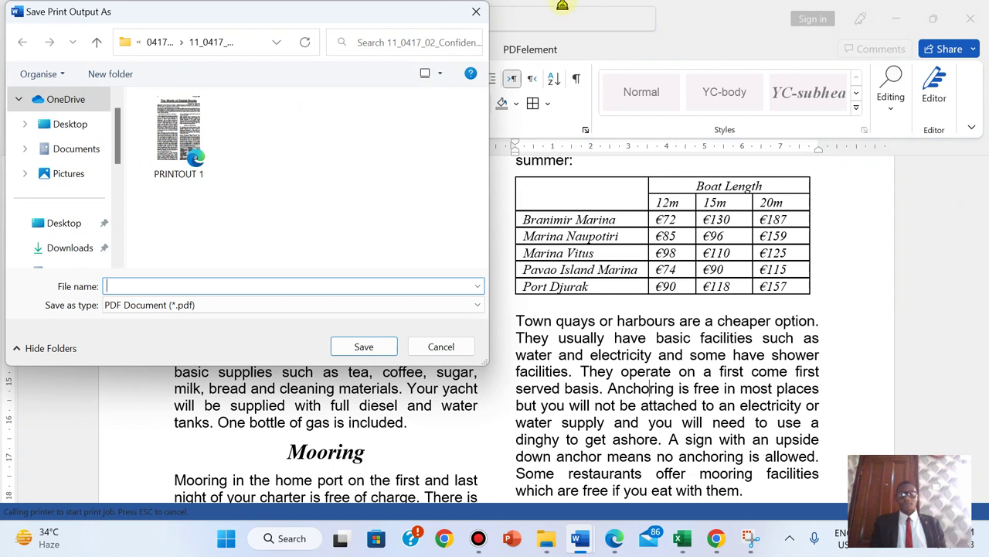
{"action": "mouse_move", "coordinate": [558, 6]}
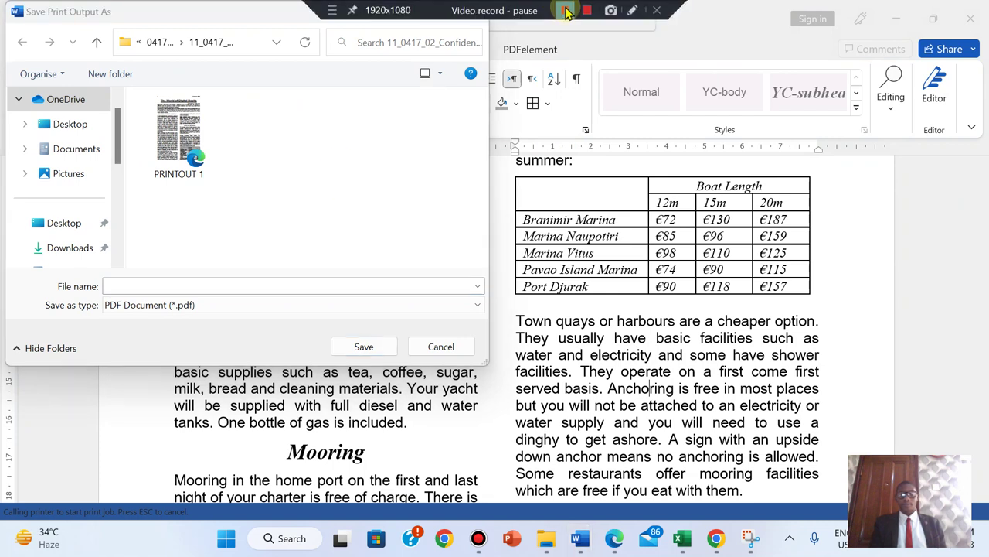
{"action": "left_click", "coordinate": [564, 11]}
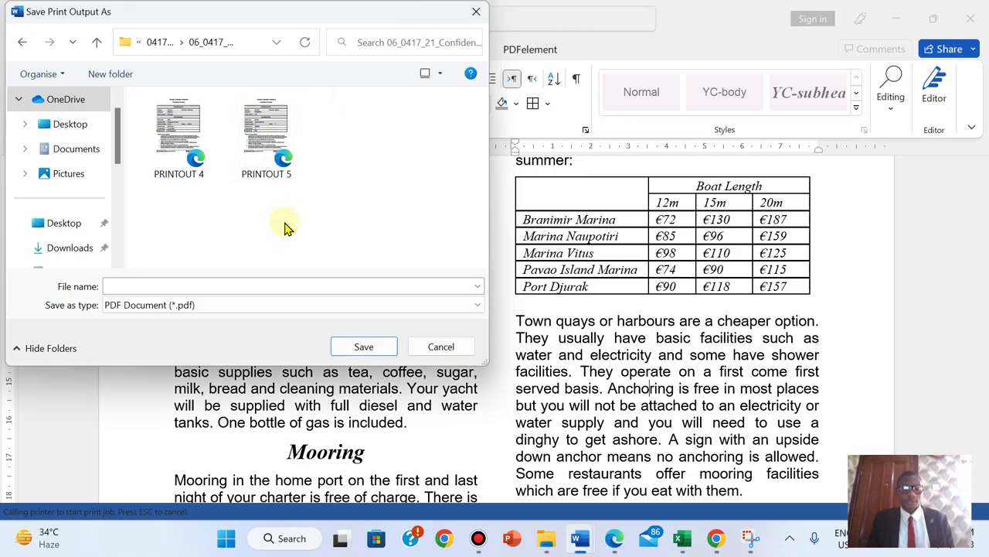
- Copy 'PRINTOUT 1' from the exam paper and save the PDF under that name
{"action": "left_click", "coordinate": [615, 539]}
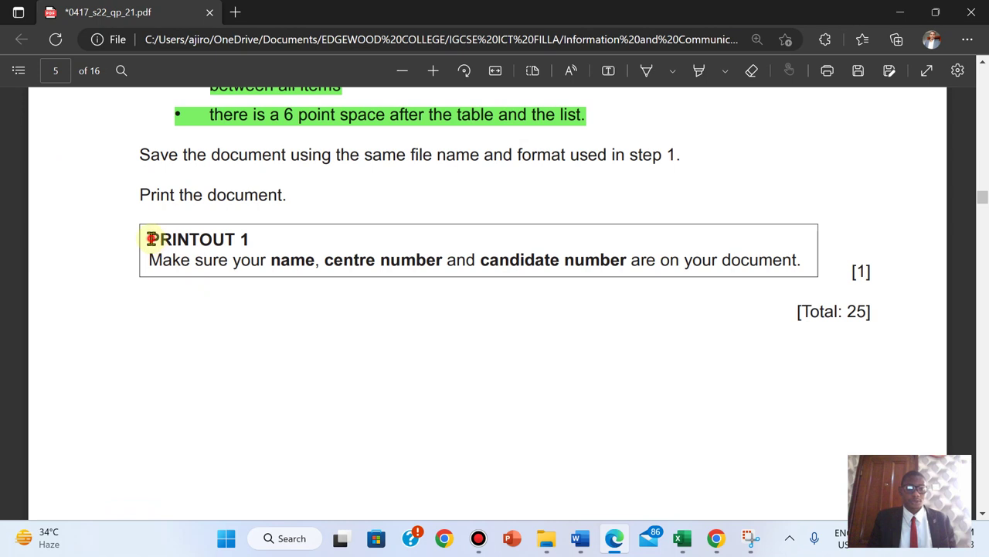
{"action": "left_click_drag", "start_coordinate": [151, 240], "coordinate": [264, 240]}
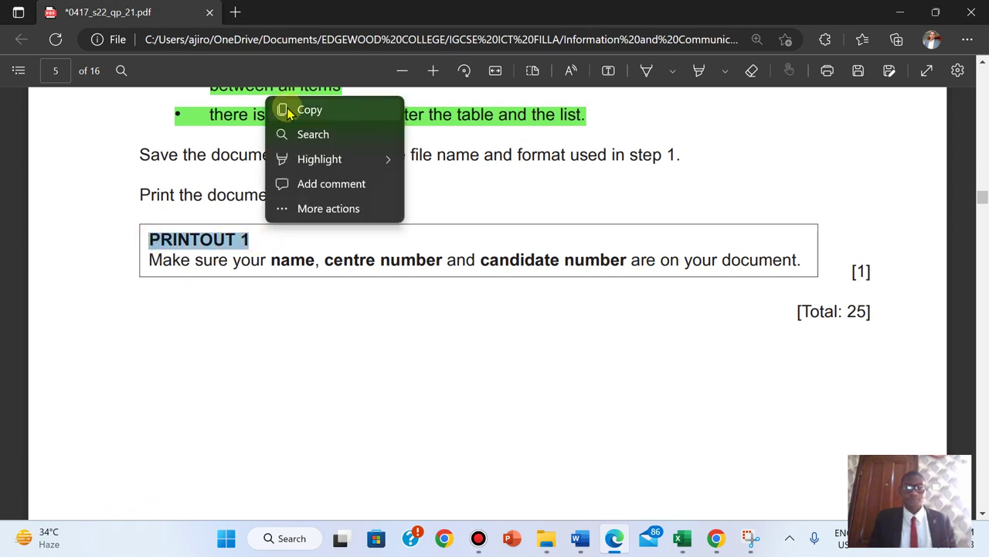
{"action": "left_click", "coordinate": [285, 109]}
{"action": "mouse_move", "coordinate": [581, 538]}
{"action": "left_click", "coordinate": [642, 452]}
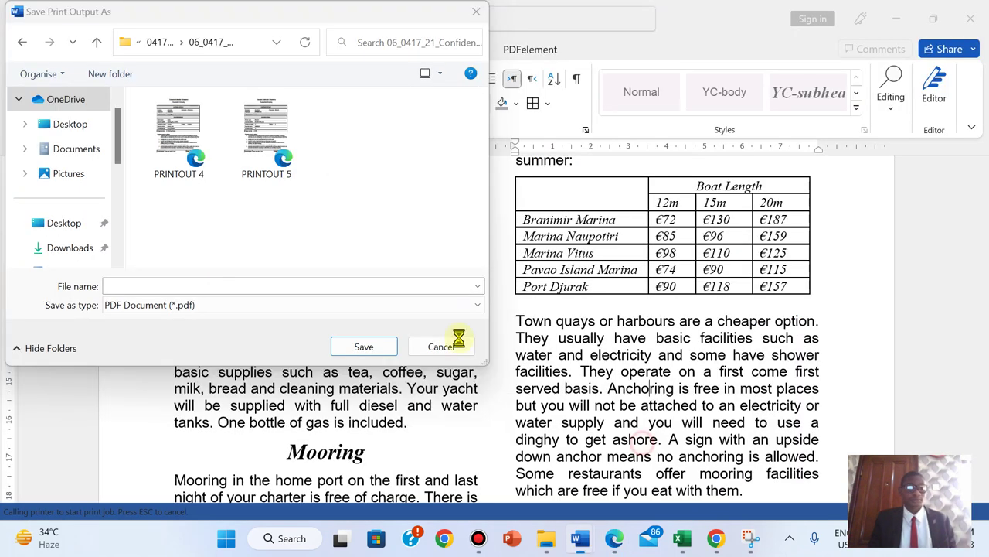
{"action": "right_click", "coordinate": [162, 288]}
{"action": "left_click", "coordinate": [199, 356]}
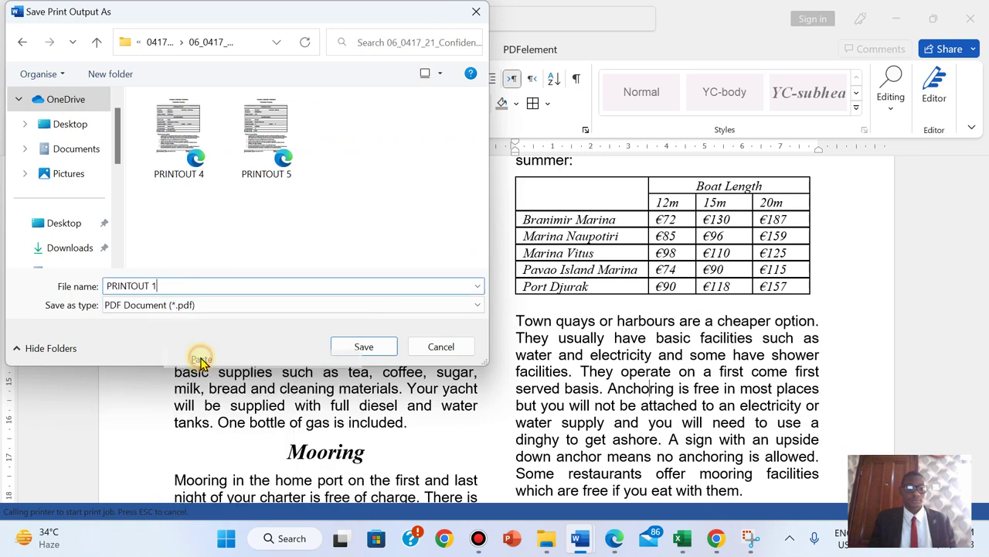
{"action": "left_click", "coordinate": [364, 347]}
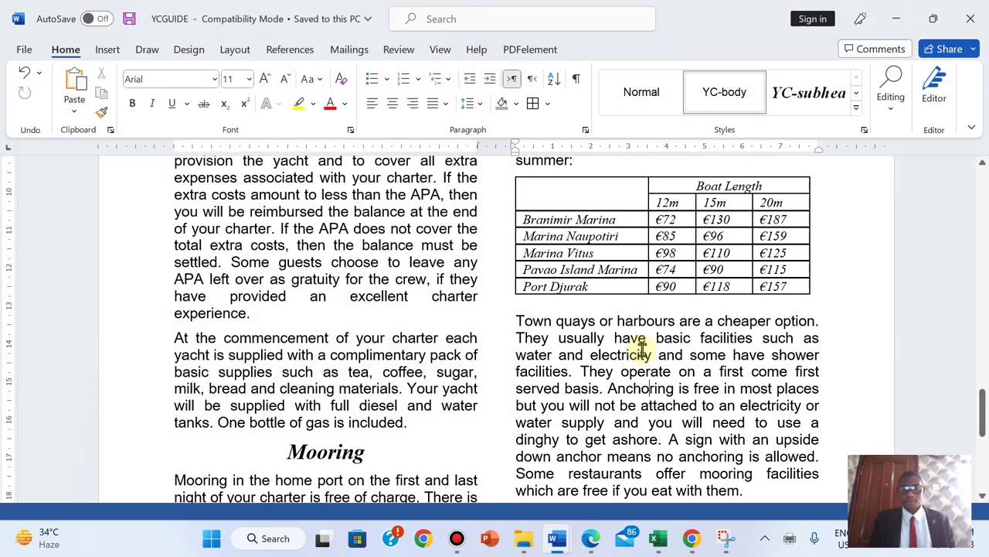
- Highlight the save, print and PRINTOUT 1 instructions green, then bring up the source files folder
{"action": "left_click", "coordinate": [588, 544]}
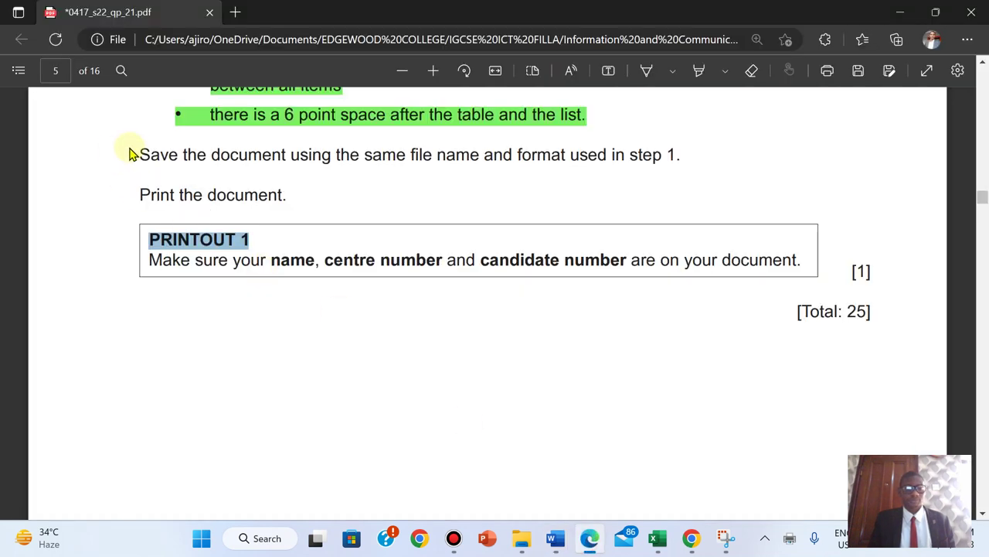
{"action": "left_click_drag", "start_coordinate": [142, 151], "coordinate": [871, 272]}
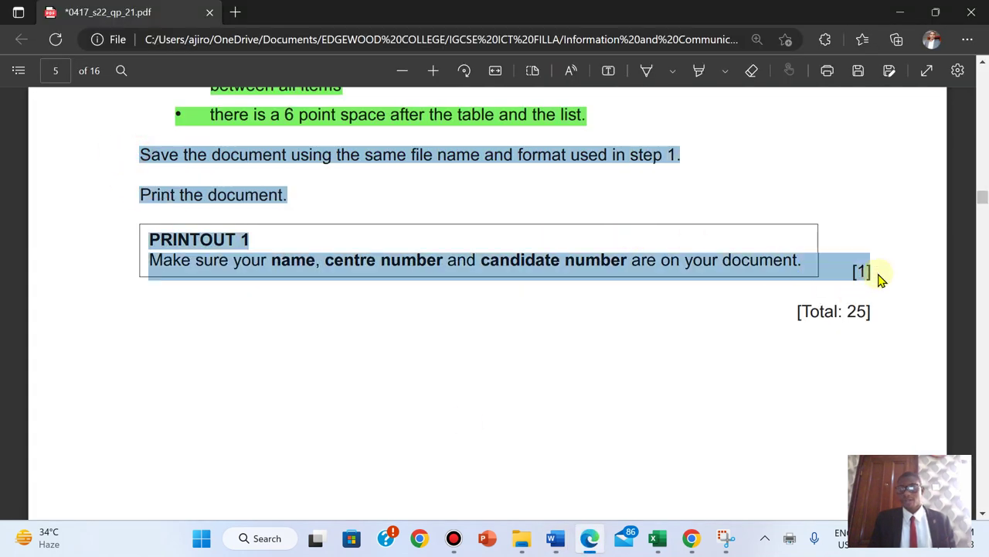
{"action": "mouse_move", "coordinate": [901, 193]}
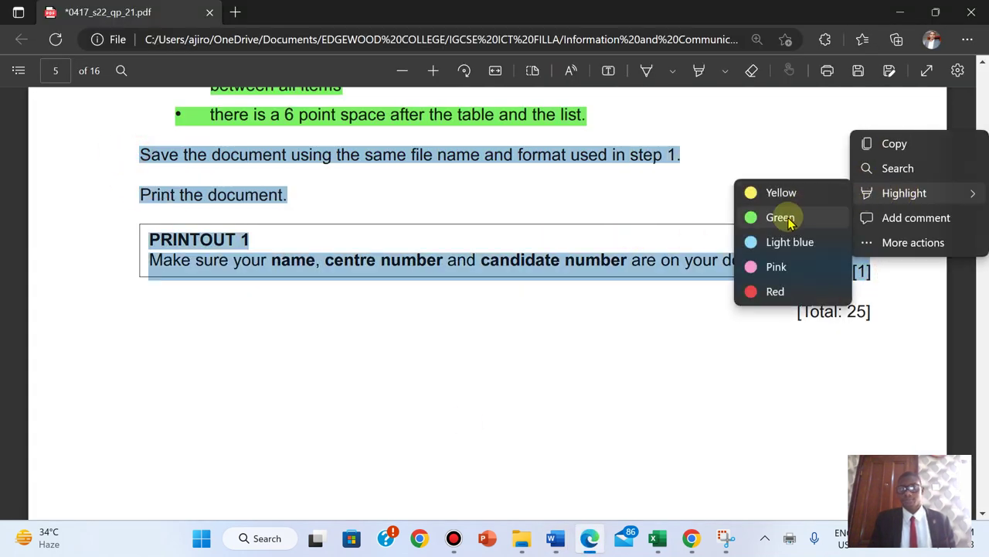
{"action": "left_click", "coordinate": [785, 217]}
{"action": "scroll", "coordinate": [789, 221], "scroll_direction": "down", "scroll_amount": 5}
{"action": "scroll", "coordinate": [789, 222], "scroll_direction": "up", "scroll_amount": 6}
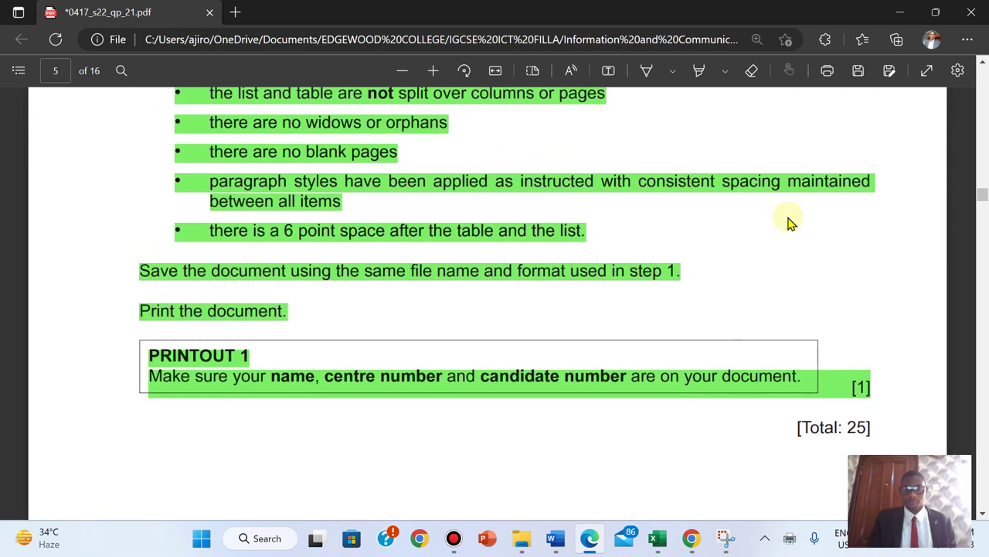
{"action": "mouse_move", "coordinate": [532, 535]}
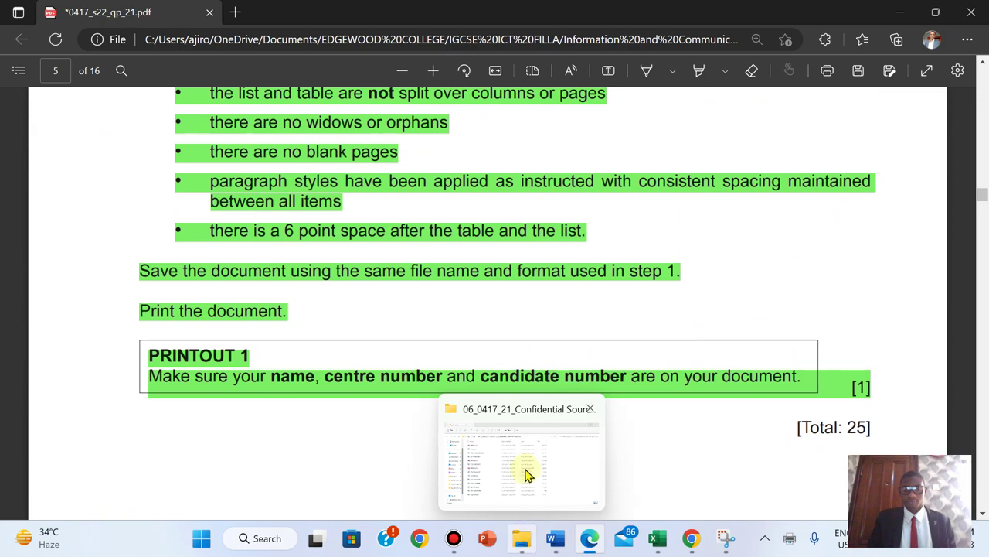
{"action": "left_click", "coordinate": [526, 473]}
- Open the PRINTOUT 1 PDF and scroll through it to check the printout
{"action": "double_click", "coordinate": [214, 147]}
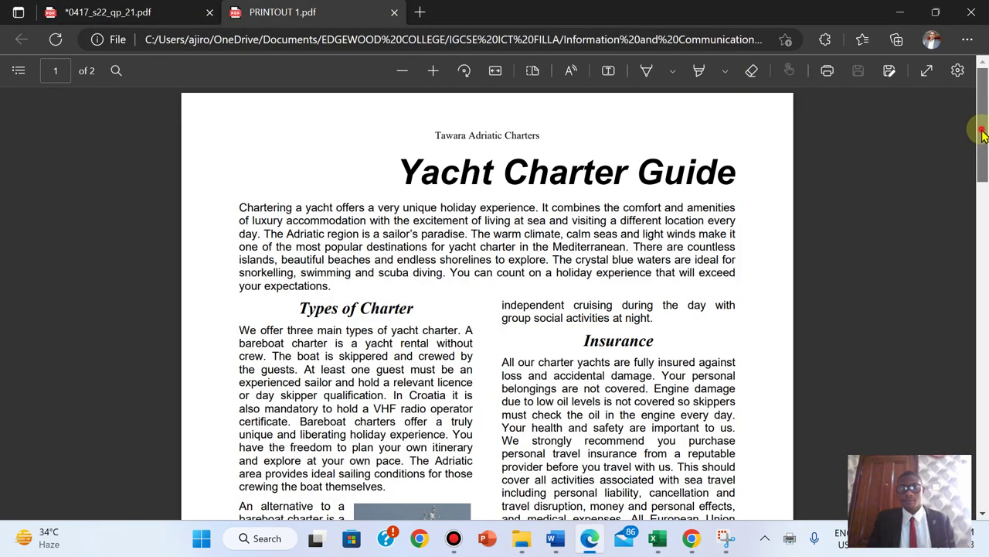
{"action": "left_click_drag", "start_coordinate": [981, 133], "coordinate": [978, 519]}
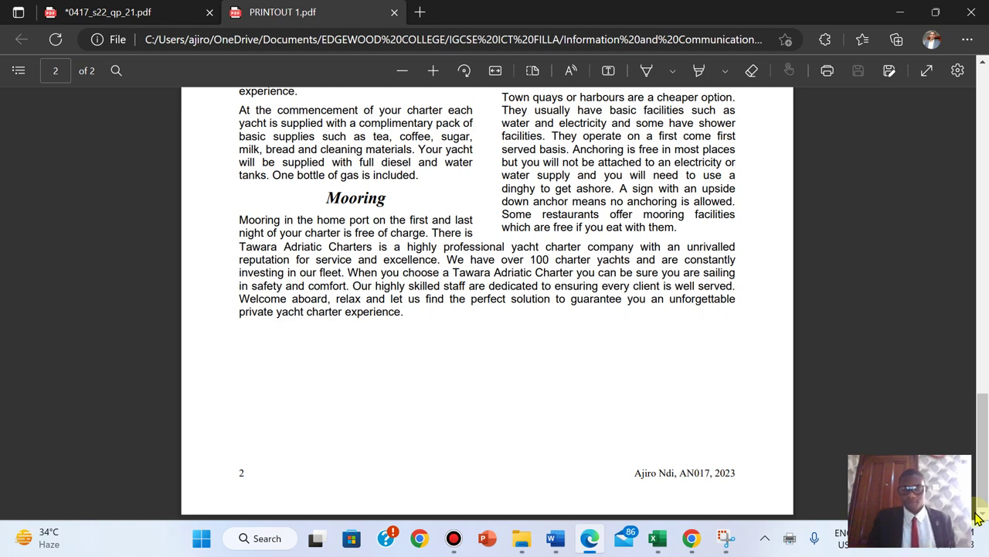
{"action": "left_click", "coordinate": [589, 543]}
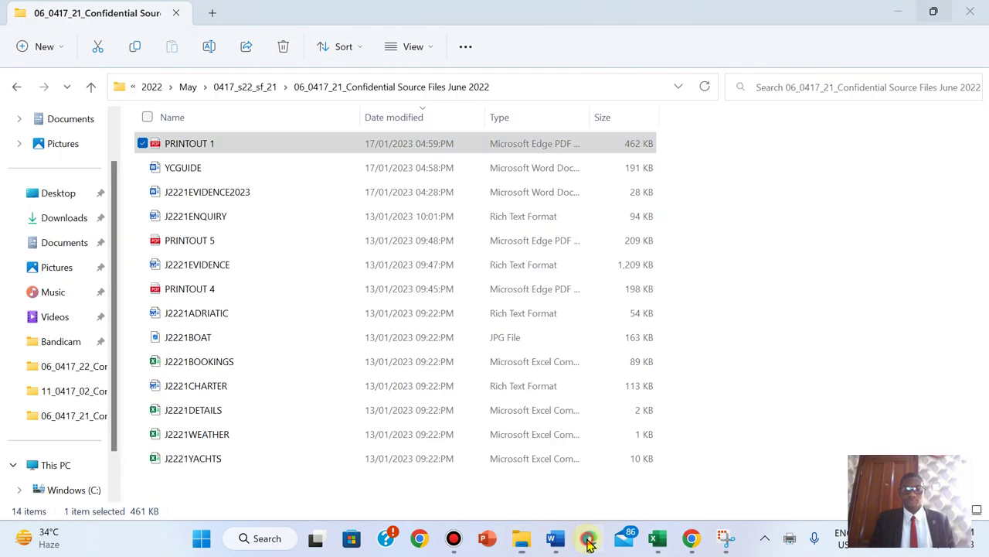
{"action": "left_click", "coordinate": [589, 543]}
- Save the highlights in the 0417_s22_qp_21.pdf exam paper
{"action": "left_click", "coordinate": [146, 11]}
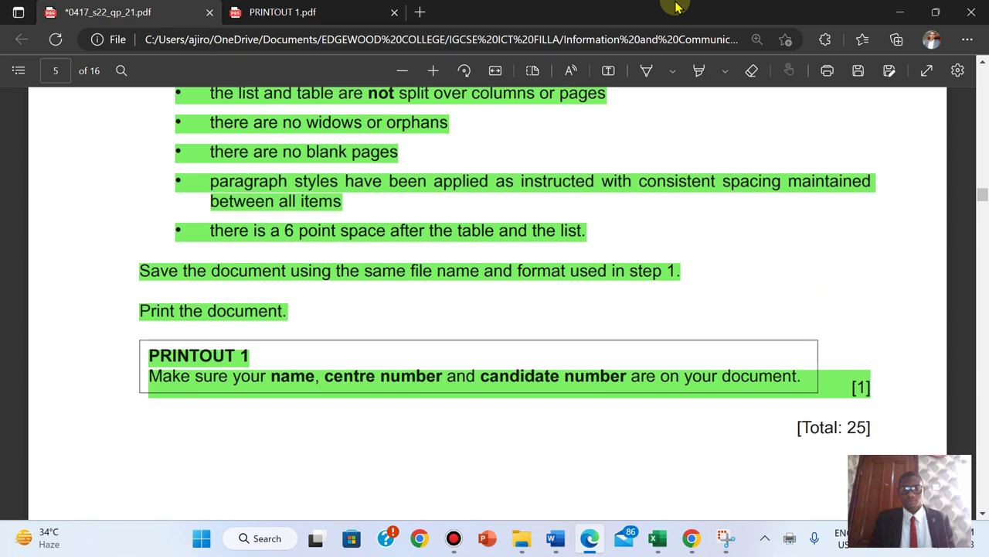
{"action": "key", "text": "ctrl+s"}
{"action": "mouse_move", "coordinate": [502, 6]}
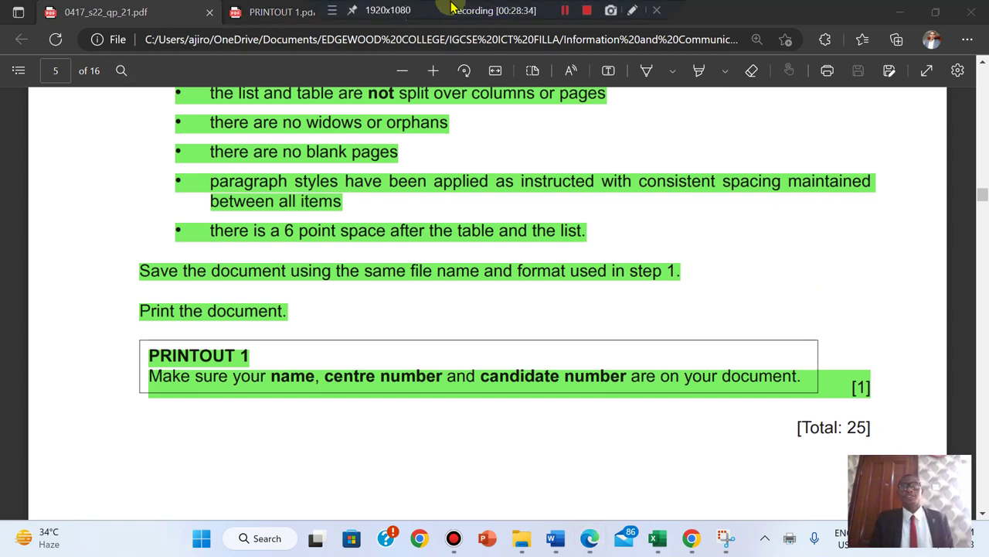